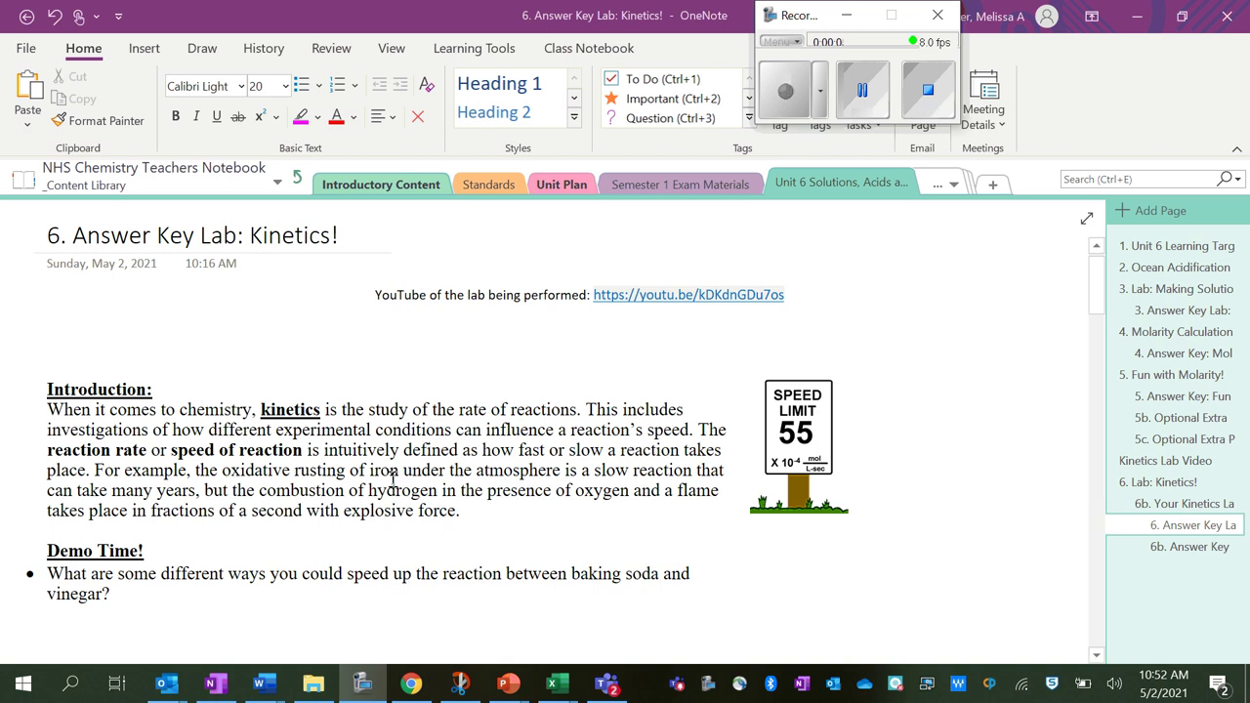
Step: Handwrite "heat either reactant, stir, make the baking soda as fine as possible (↑ S.A.)" under the baking soda and vinegar question
scroll(310, 382, "down", 1)
left_click(311, 383)
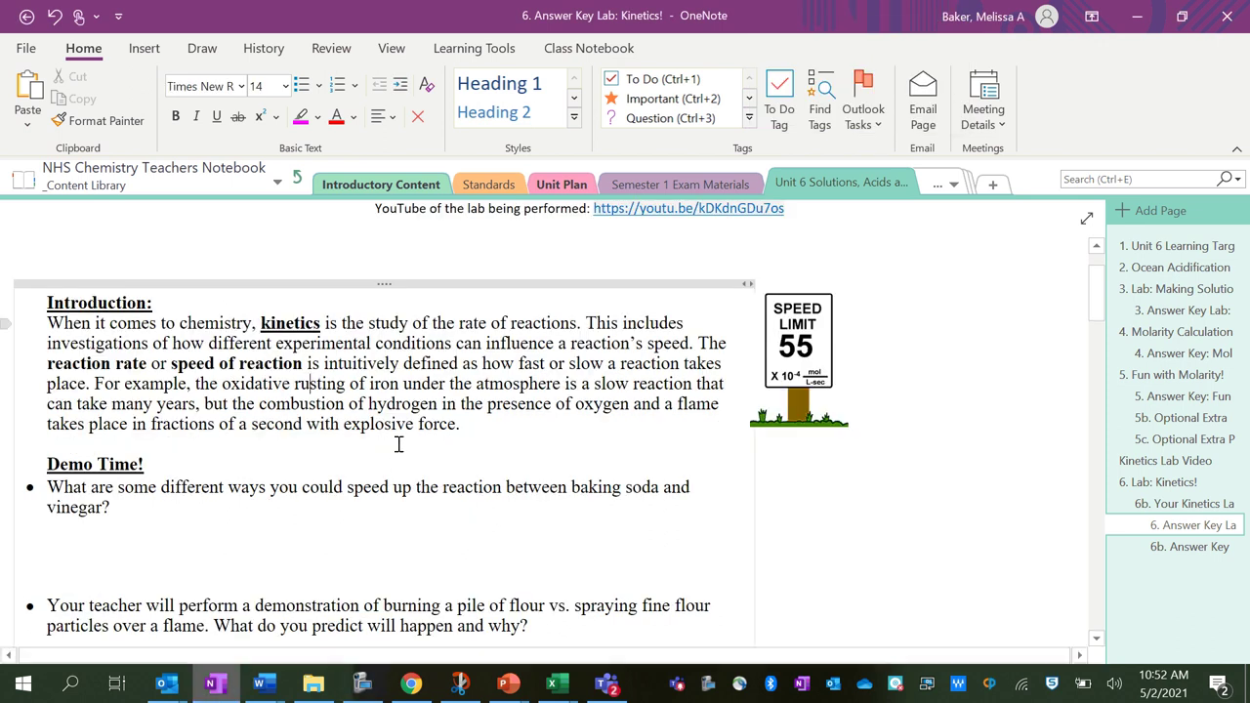
scroll(394, 461, "down", 1)
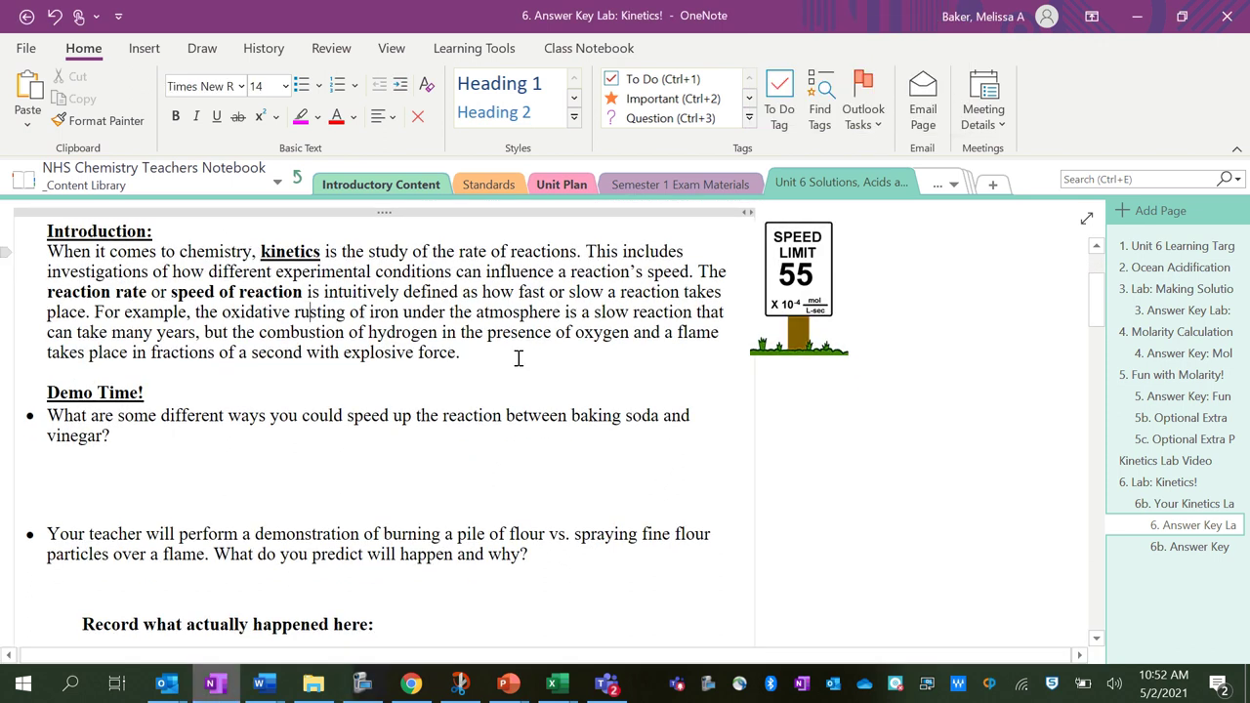
scroll(574, 302, "down", 1)
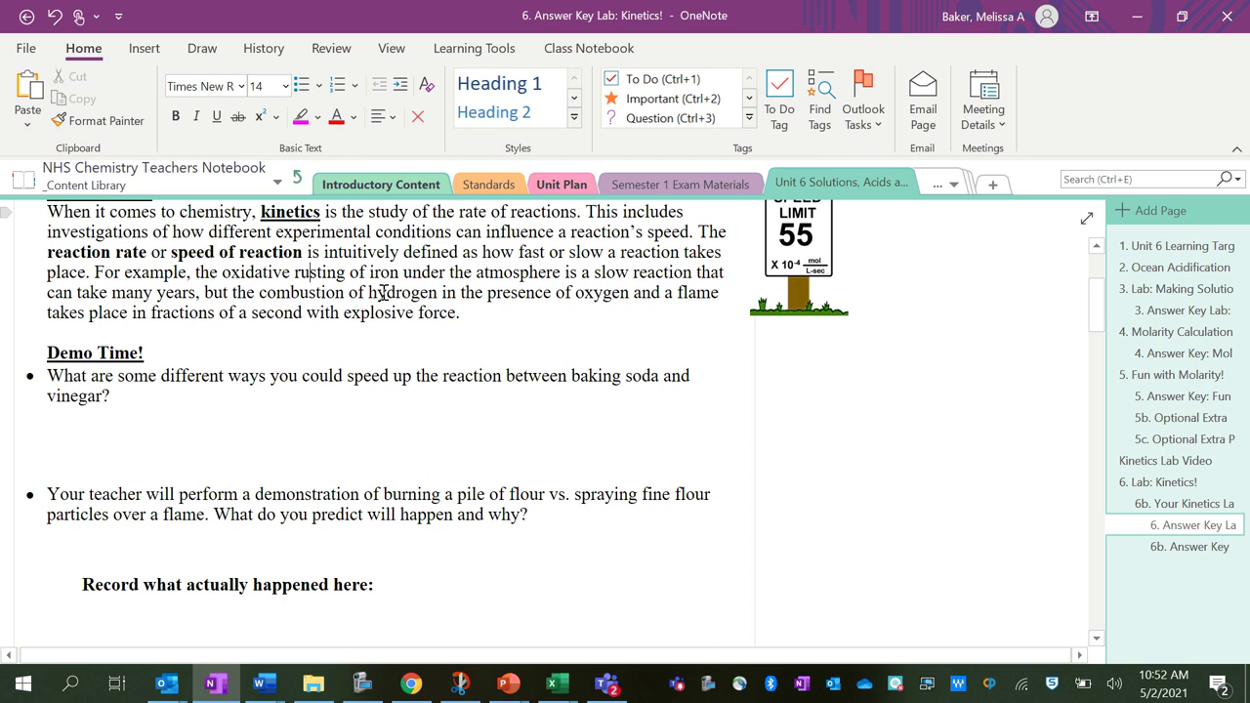
scroll(454, 417, "down", 2)
scroll(454, 417, "down", 1)
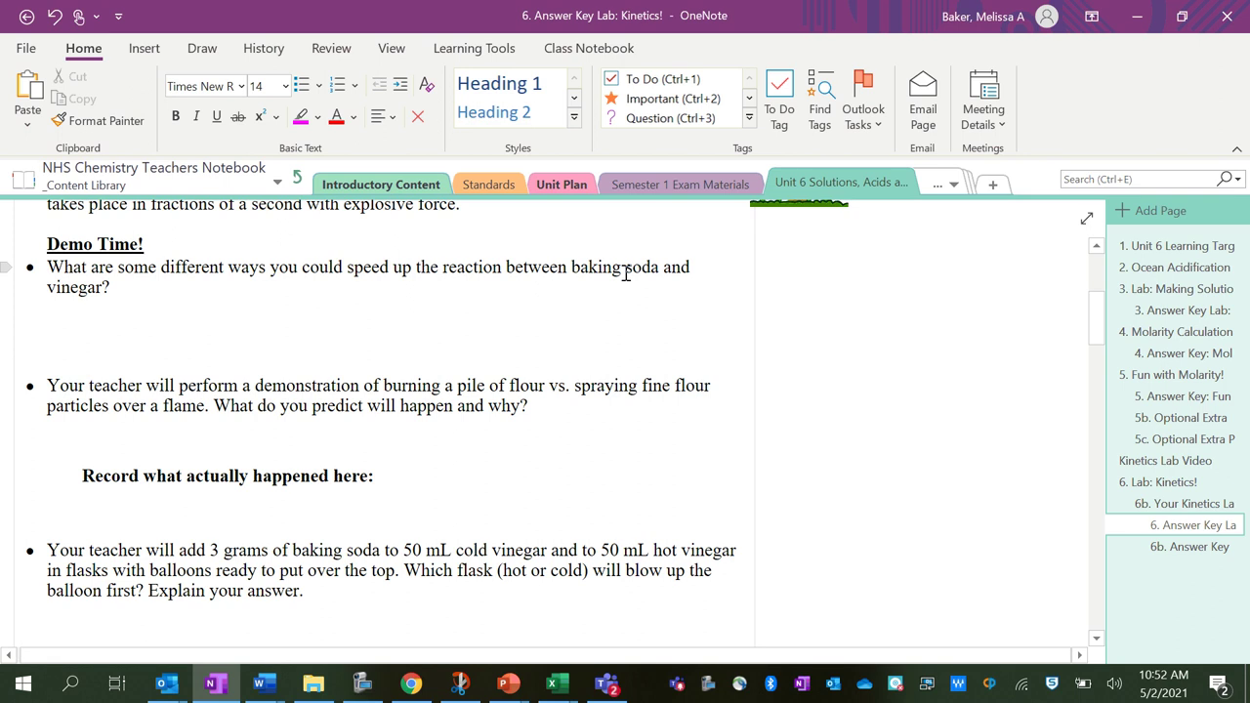
left_click_drag(128, 314, 182, 315)
left_click_drag(168, 302, 226, 317)
mouse_move(234, 291)
left_mouse_down()
mouse_move(236, 314)
mouse_move(250, 299)
left_mouse_up()
mouse_move(246, 289)
left_mouse_down()
mouse_move(264, 312)
mouse_move(285, 295)
mouse_move(314, 295)
mouse_move(325, 311)
mouse_move(359, 299)
left_mouse_up()
mouse_move(369, 296)
left_mouse_down()
mouse_move(371, 311)
mouse_move(395, 309)
left_mouse_up()
mouse_move(384, 293)
left_mouse_down()
mouse_move(402, 291)
mouse_move(404, 322)
left_mouse_up()
left_click_drag(445, 285, 428, 312)
mouse_move(451, 281)
left_mouse_down()
mouse_move(448, 309)
mouse_move(465, 291)
left_mouse_up()
left_click(463, 295)
mouse_move(460, 299)
left_mouse_down()
mouse_move(461, 310)
mouse_move(480, 293)
mouse_move(488, 319)
mouse_move(533, 293)
mouse_move(621, 291)
mouse_move(537, 322)
mouse_move(623, 308)
mouse_move(633, 334)
mouse_move(664, 304)
mouse_move(710, 313)
mouse_move(576, 359)
mouse_move(615, 336)
mouse_move(630, 350)
mouse_move(736, 355)
mouse_move(753, 332)
mouse_move(855, 332)
mouse_move(781, 383)
mouse_move(842, 349)
mouse_move(832, 373)
mouse_move(875, 343)
mouse_move(895, 378)
left_mouse_up()
Step: Extend the handwritten baking soda and vinegar answer with "↑ concentration of vinegar, add a catalyst"
left_click_drag(920, 307, 919, 318)
mouse_move(939, 256)
left_mouse_down()
mouse_move(924, 279)
mouse_move(945, 266)
mouse_move(1000, 284)
mouse_move(1090, 277)
left_mouse_up()
mouse_move(992, 316)
left_mouse_down()
mouse_move(1015, 322)
mouse_move(988, 342)
mouse_move(1036, 338)
mouse_move(1031, 369)
mouse_move(1068, 332)
left_mouse_up()
scroll(625, 410, "right", 2)
scroll(535, 432, "right", 1)
left_click_drag(968, 346, 968, 369)
mouse_move(1001, 309)
left_mouse_down()
mouse_move(1003, 323)
mouse_move(1022, 318)
mouse_move(1036, 285)
left_mouse_up()
left_click_drag(1021, 328, 1000, 367)
mouse_move(1015, 355)
left_mouse_down()
mouse_move(1013, 369)
mouse_move(1070, 354)
left_mouse_up()
left_click_drag(1066, 343, 1082, 340)
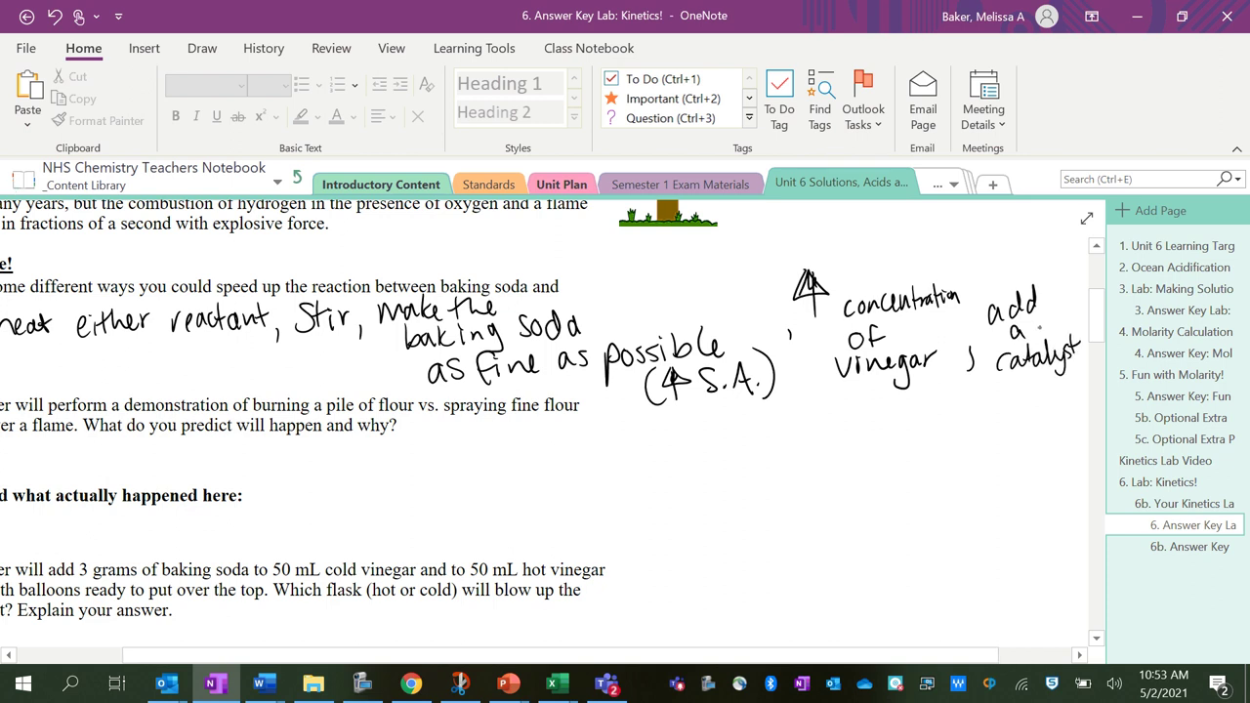
Step: Underline "spraying fine flour" in the flour demonstration question and handwrite "↑ S.A. → faster reaction" below it
scroll(553, 431, "left", 3)
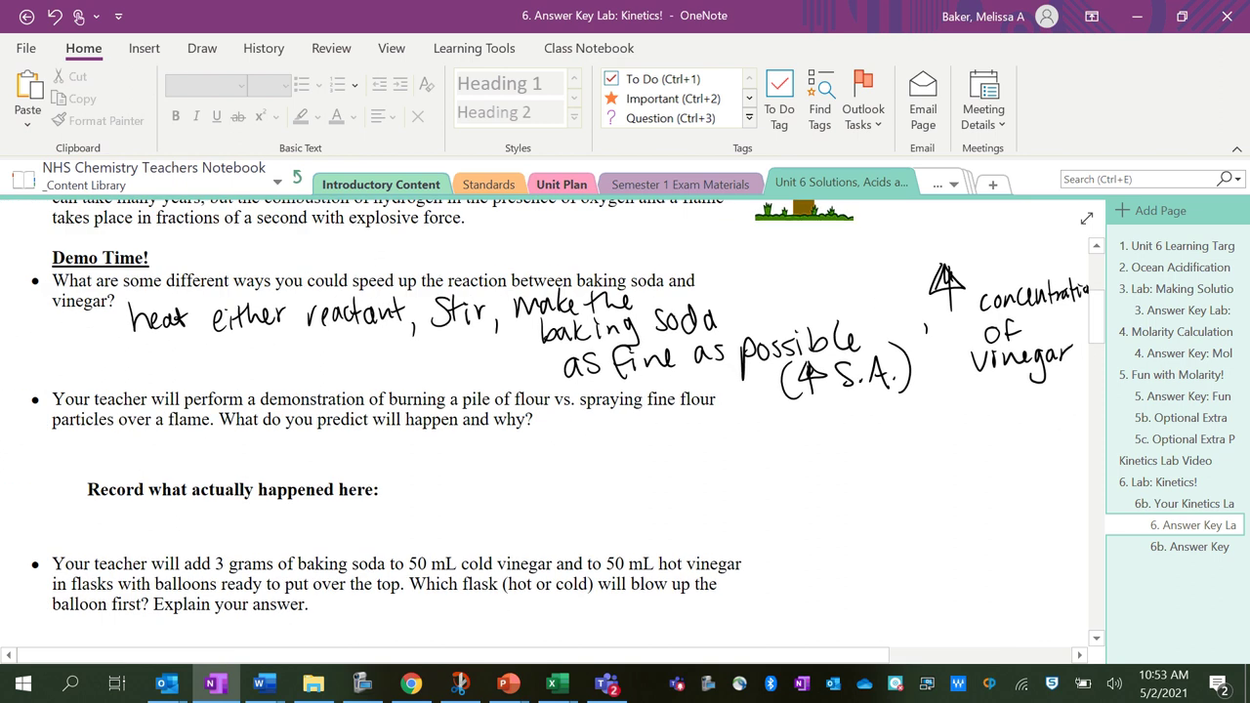
scroll(568, 413, "down", 5)
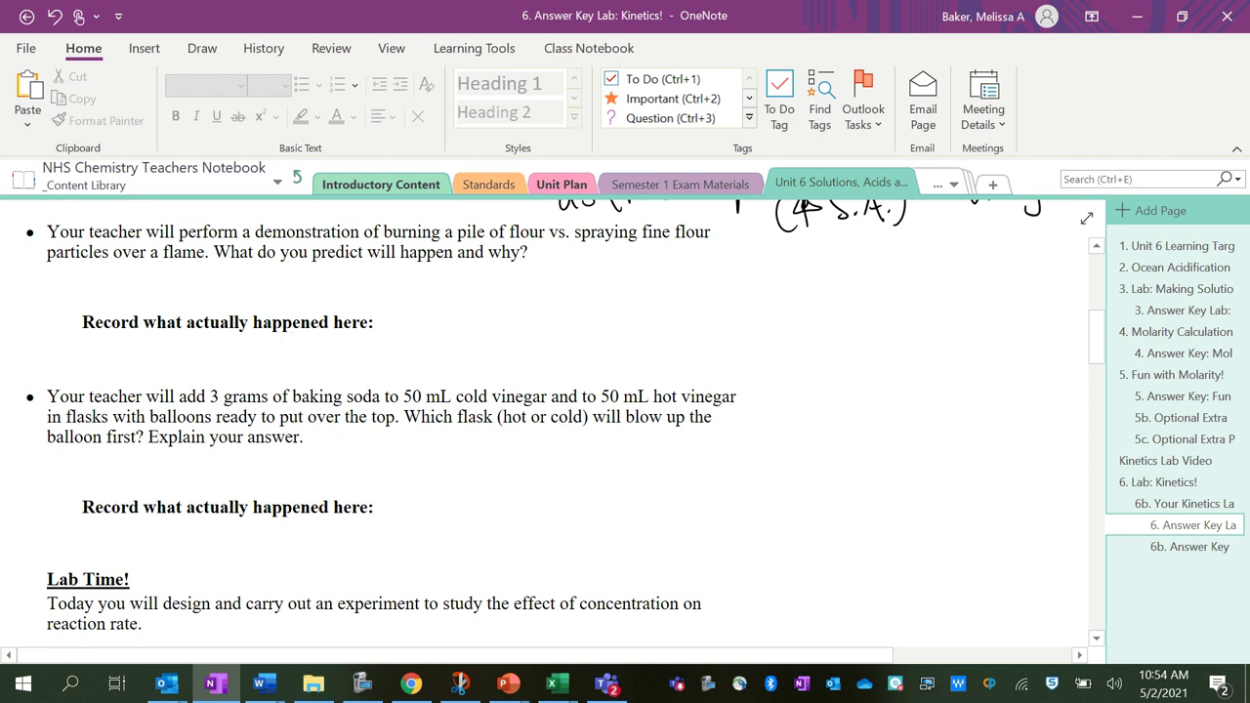
left_click_drag(597, 243, 726, 239)
mouse_move(465, 285)
left_mouse_down()
mouse_move(467, 332)
mouse_move(484, 312)
mouse_move(466, 310)
left_mouse_up()
mouse_move(529, 292)
left_mouse_down()
mouse_move(504, 294)
mouse_move(505, 325)
mouse_move(564, 322)
left_mouse_up()
left_click(538, 309)
left_click_drag(549, 310, 685, 308)
left_click(574, 314)
mouse_move(670, 297)
left_mouse_down()
mouse_move(671, 315)
mouse_move(716, 324)
mouse_move(840, 318)
left_mouse_up()
left_click_drag(841, 310, 868, 310)
mouse_move(885, 303)
left_mouse_down()
mouse_move(877, 316)
mouse_move(892, 316)
left_mouse_up()
mouse_move(914, 303)
left_mouse_down()
mouse_move(903, 315)
mouse_move(915, 315)
left_mouse_up()
left_click_drag(912, 301, 938, 312)
left_click_drag(955, 298, 986, 312)
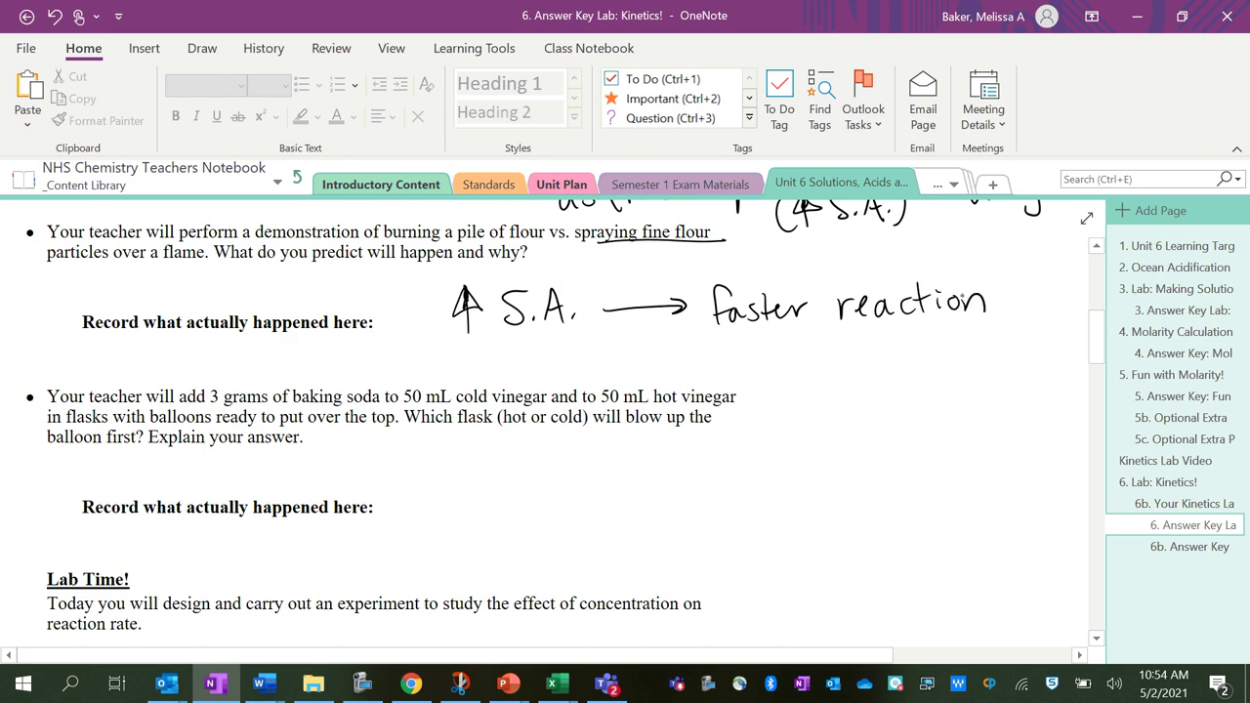
Step: Underline "cold vinegar" and "hot vinegar", and handwrite "→ molecule move faster & collide w/ the baking soda faster!" beside the hot vinegar text
scroll(565, 415, "down", 1)
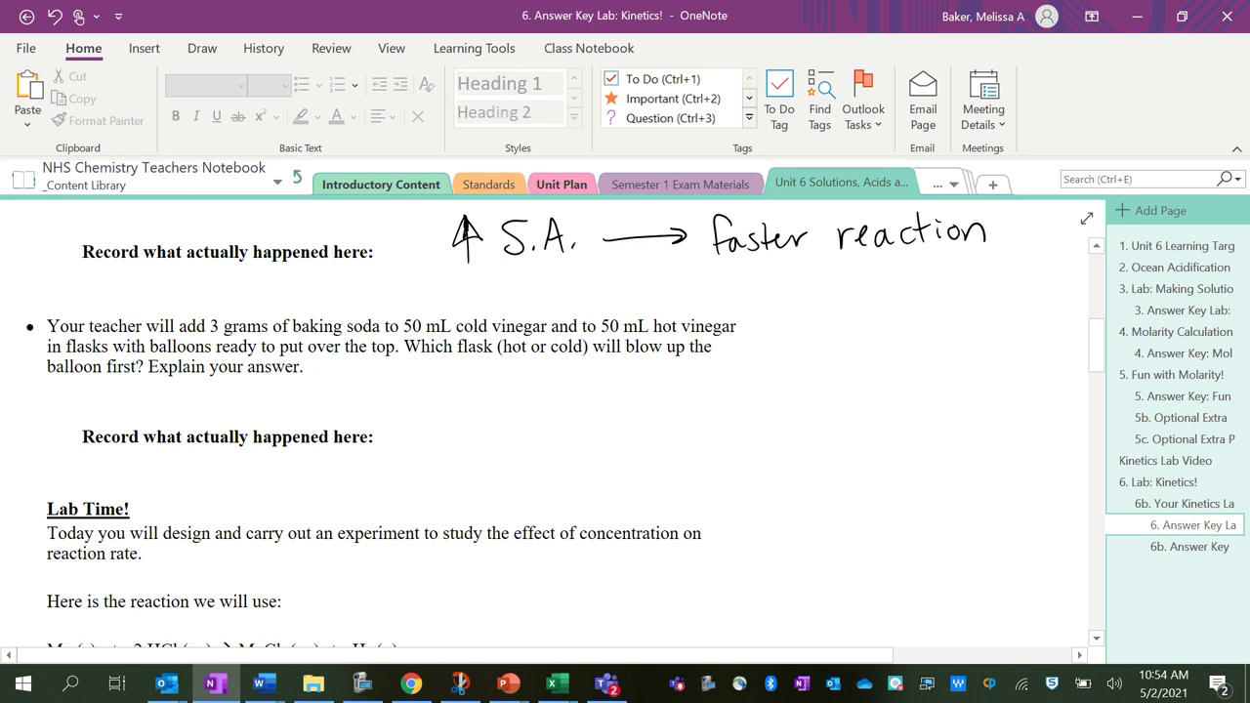
left_click_drag(458, 330, 524, 341)
mouse_move(654, 333)
left_mouse_down()
mouse_move(842, 337)
mouse_move(868, 317)
mouse_move(892, 324)
left_mouse_up()
mouse_move(807, 356)
left_mouse_down()
mouse_move(870, 358)
mouse_move(814, 389)
mouse_move(914, 377)
mouse_move(912, 389)
mouse_move(803, 421)
mouse_move(910, 404)
mouse_move(929, 422)
mouse_move(978, 420)
mouse_move(810, 468)
mouse_move(876, 458)
mouse_move(893, 490)
left_mouse_up()
left_click_drag(910, 447, 974, 457)
mouse_move(836, 482)
left_mouse_down()
mouse_move(845, 500)
mouse_move(924, 488)
left_mouse_up()
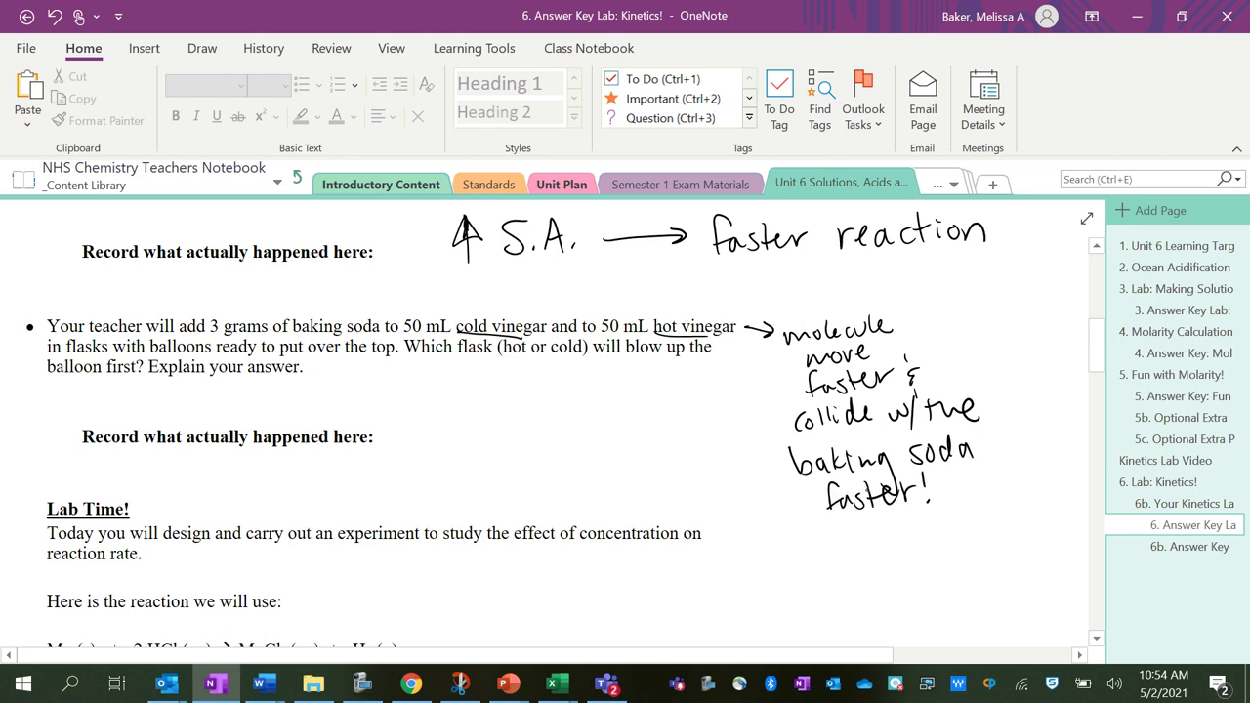
Step: Sketch a beaker beside the Lab Time section, with a strip and arrow pointing into a liquid filled with particle dots
scroll(565, 424, "down", 5)
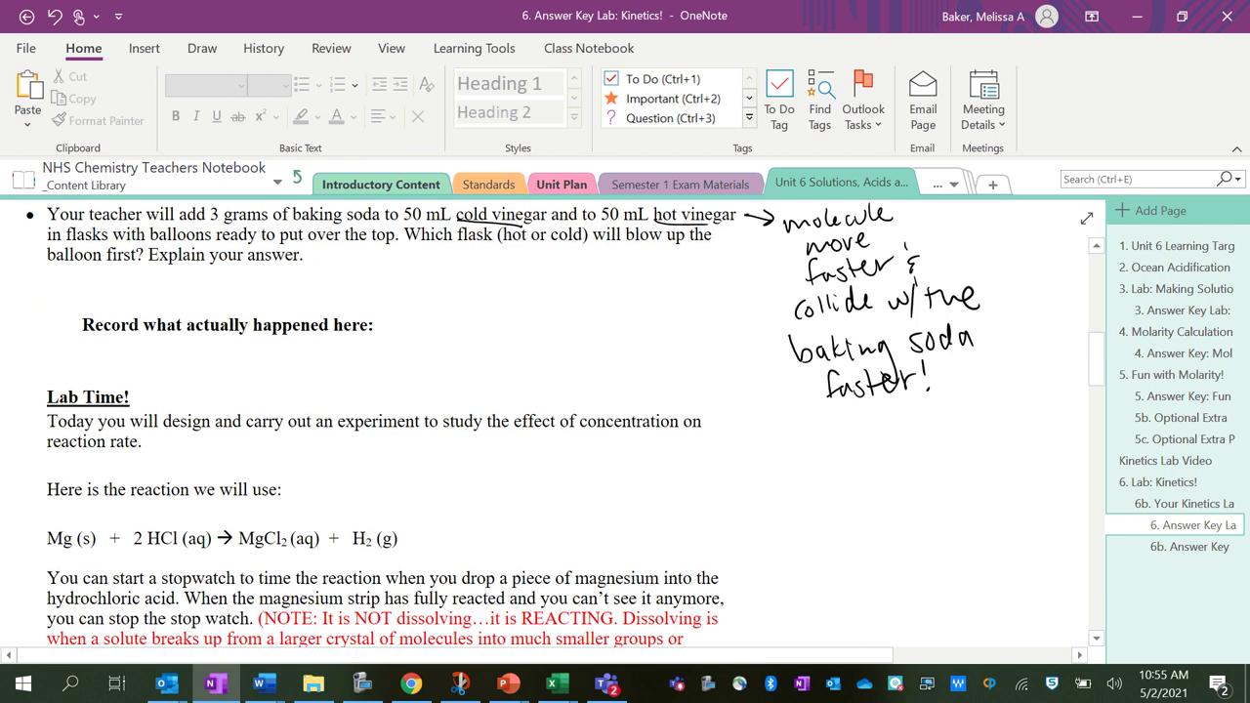
scroll(565, 425, "down", 1)
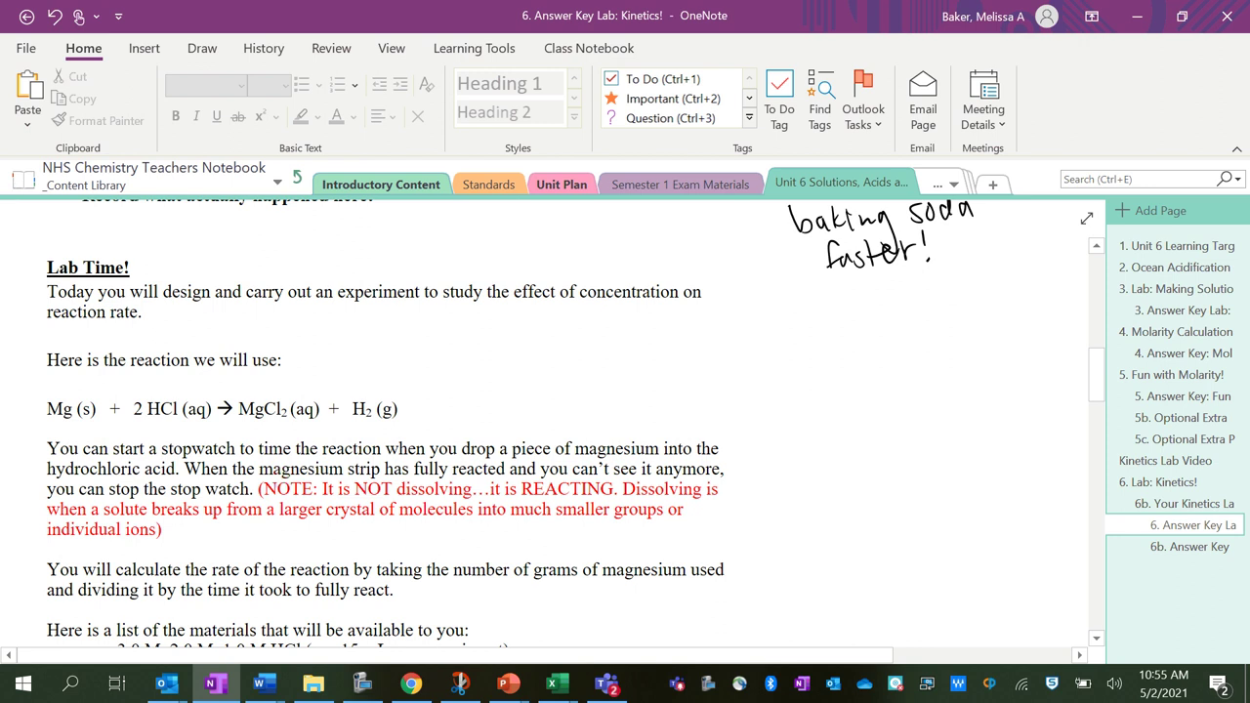
mouse_move(793, 344)
left_mouse_down()
mouse_move(805, 463)
mouse_move(916, 328)
left_mouse_up()
left_click_drag(796, 403, 922, 381)
mouse_move(836, 344)
left_mouse_down()
mouse_move(845, 363)
mouse_move(876, 347)
mouse_move(859, 388)
mouse_move(869, 374)
left_mouse_up()
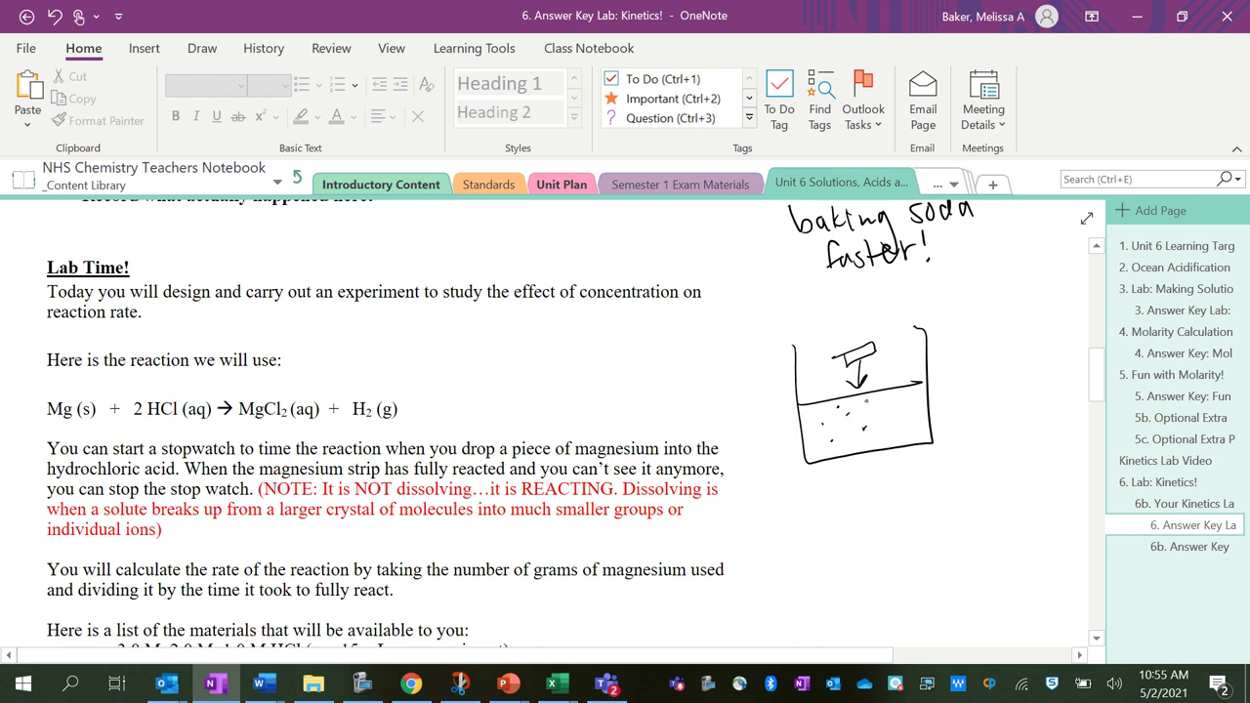
left_click(910, 402)
left_click(868, 415)
Step: Annotate the reaction equation with a curved arrow from Mg to HCl, an underline beneath MgCl2 and a circle around H2 (g)
left_click_drag(59, 398, 162, 385)
left_click_drag(240, 422, 287, 420)
mouse_move(365, 389)
left_mouse_down()
mouse_move(352, 398)
mouse_move(363, 388)
left_mouse_up()
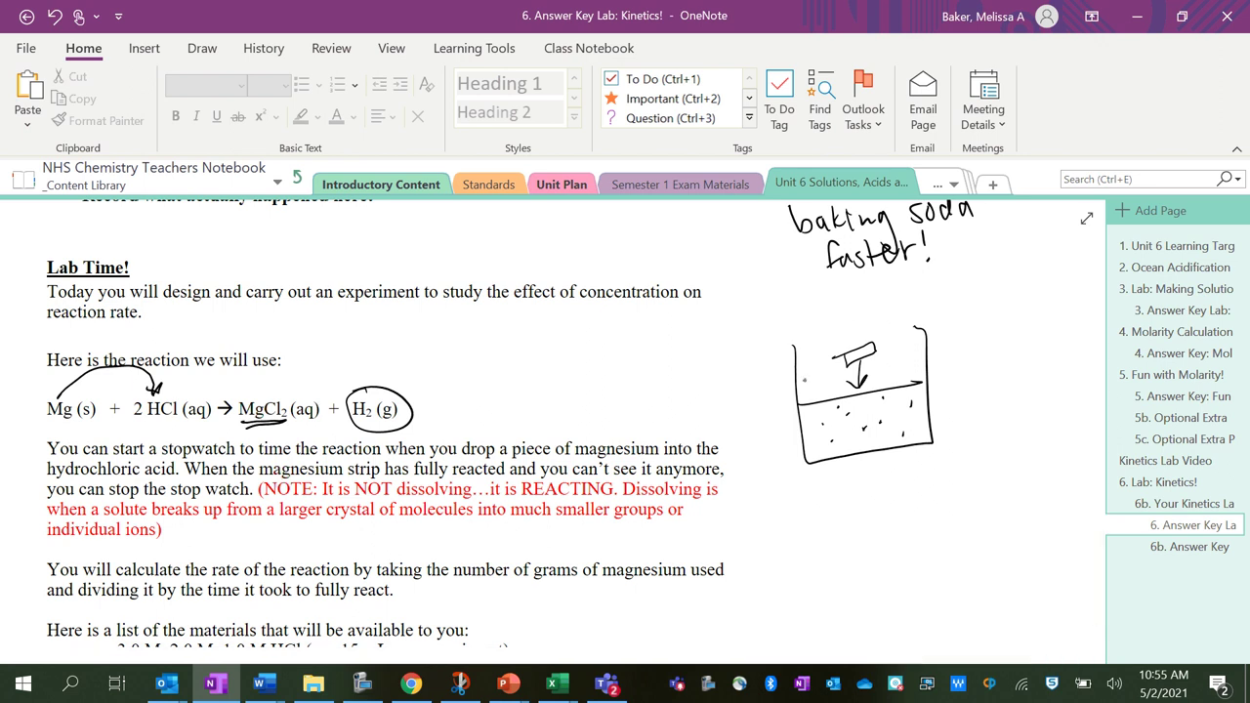
Step: Label the beaker solution "1M" and "2M" with arrows, and add more particle dots to the liquid
mouse_move(778, 515)
left_mouse_down()
mouse_move(814, 433)
mouse_move(804, 439)
left_mouse_up()
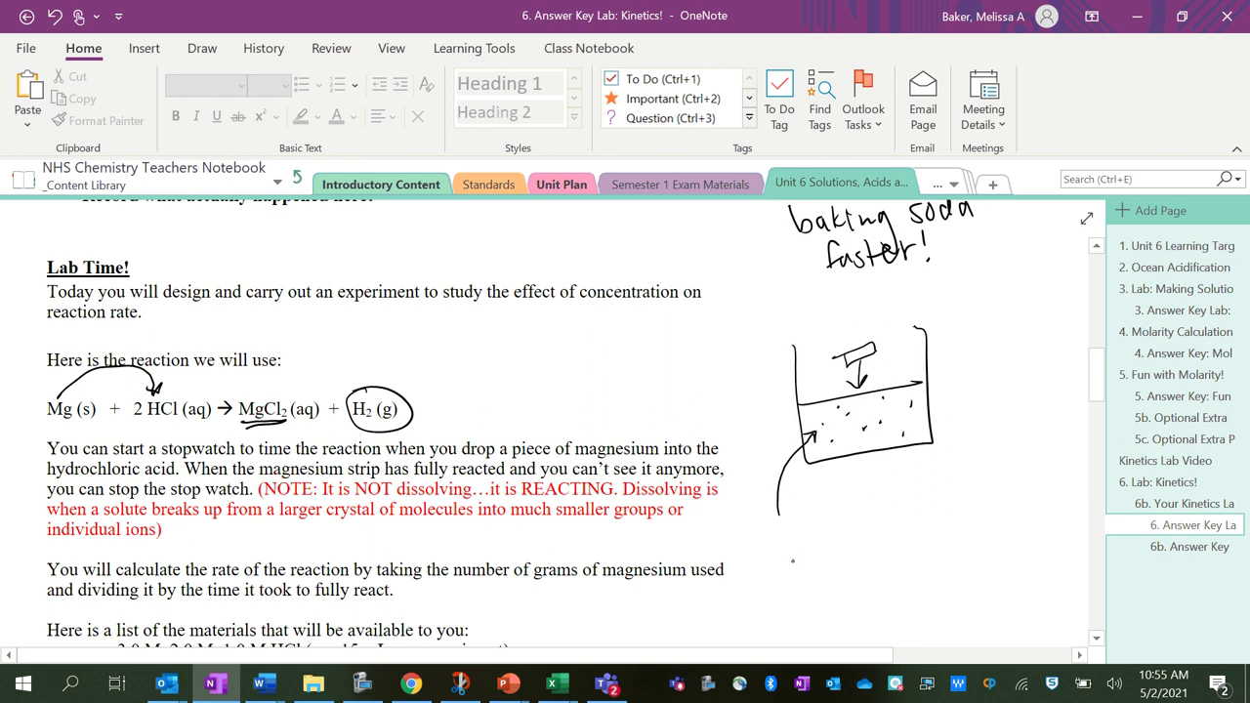
mouse_move(778, 517)
left_mouse_down()
mouse_move(773, 543)
mouse_move(797, 520)
mouse_move(810, 532)
left_mouse_up()
left_click(888, 404)
left_click(872, 404)
left_click(914, 410)
mouse_move(908, 504)
left_mouse_down()
mouse_move(896, 451)
mouse_move(918, 539)
mouse_move(955, 514)
mouse_move(959, 532)
left_mouse_up()
left_click(884, 444)
left_click(858, 412)
left_click(897, 403)
left_click(828, 425)
left_click(901, 416)
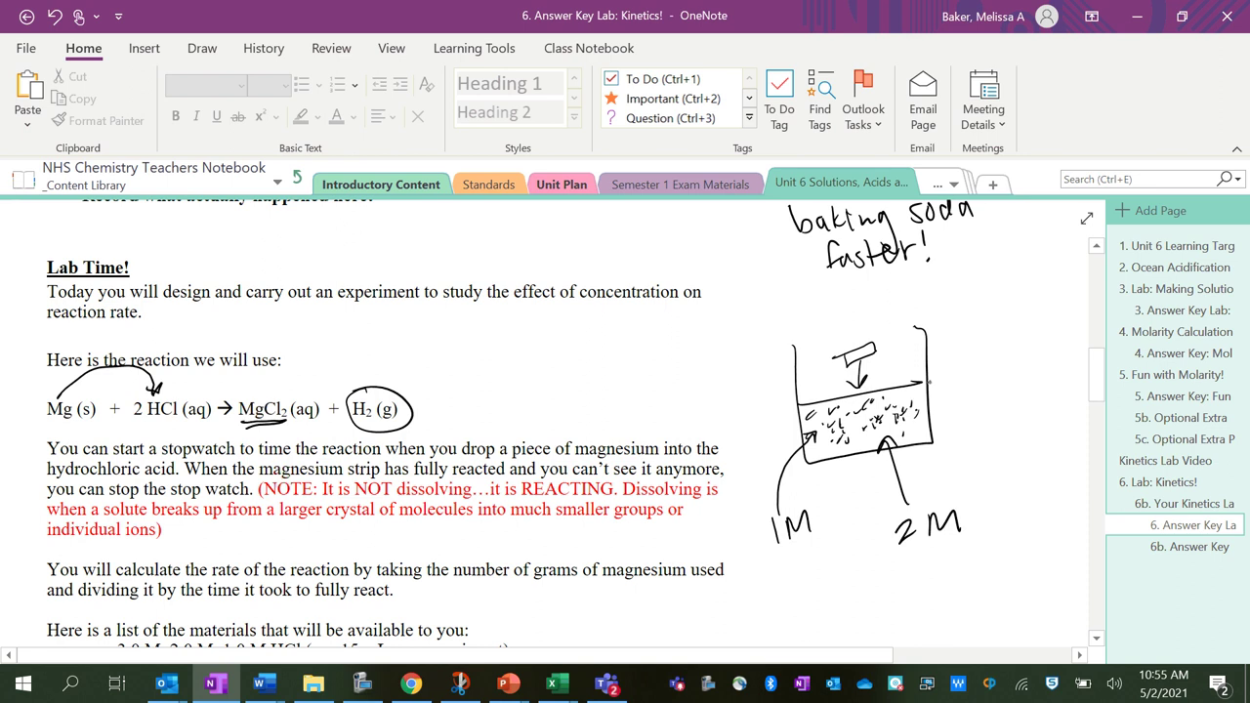
Step: Add an arrow labelled "3M" with denser particles to the beaker, and erase the 1M and 2M labels and their arrows
left_click_drag(1011, 373, 917, 402)
mouse_move(918, 394)
left_mouse_down()
mouse_move(900, 405)
mouse_move(917, 412)
left_mouse_up()
mouse_move(1011, 372)
left_mouse_down()
mouse_move(1023, 379)
mouse_move(1013, 396)
mouse_move(1061, 393)
left_mouse_up()
mouse_move(781, 498)
left_mouse_down()
mouse_move(757, 519)
mouse_move(1072, 428)
mouse_move(986, 371)
left_mouse_up()
mouse_move(834, 528)
left_mouse_down()
mouse_move(801, 505)
mouse_move(936, 507)
mouse_move(898, 543)
mouse_move(936, 553)
left_mouse_up()
key("Escape")
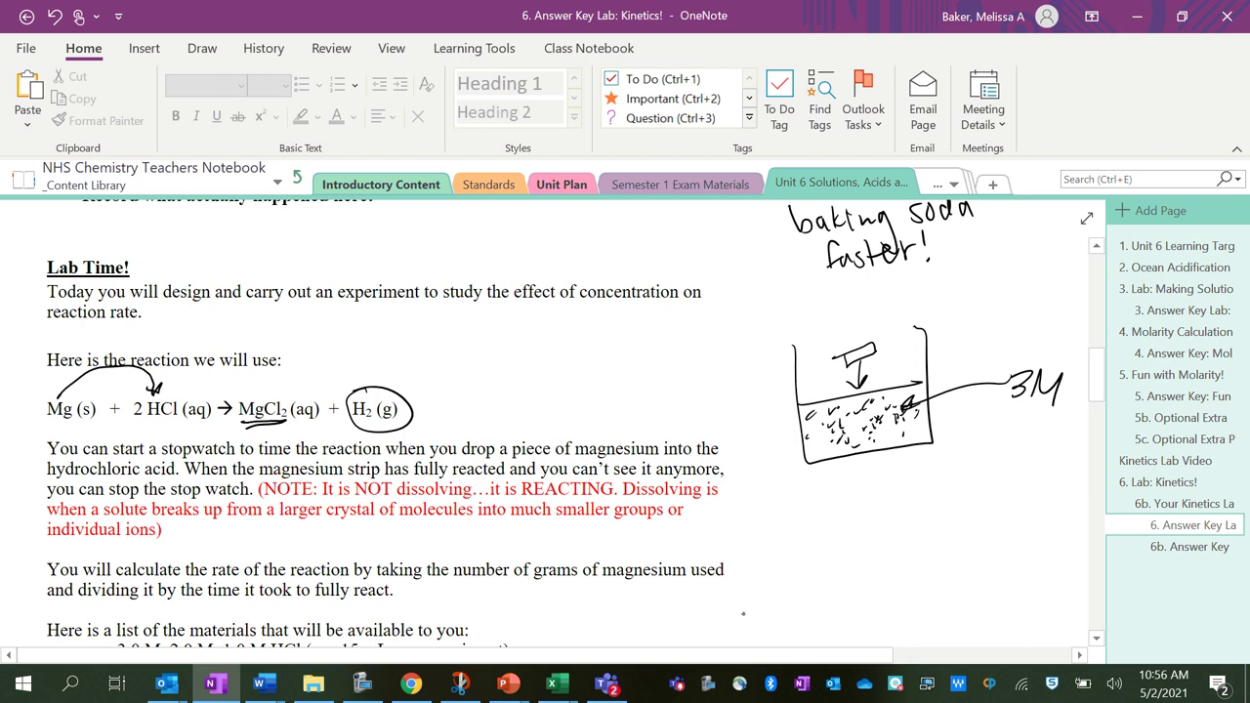
Step: In the materials list, draw an arrow to "15 mL", circle "0.044 grams" and add an arrow pointing to the circle
scroll(576, 424, "down", 5)
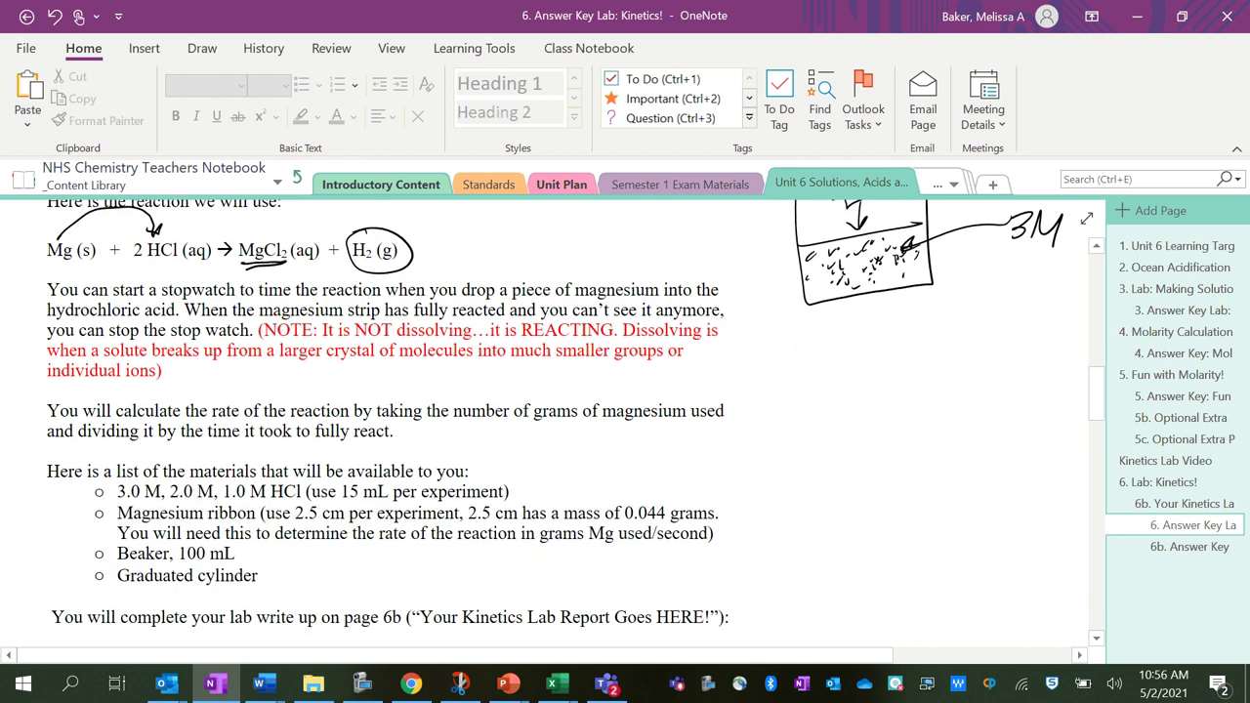
scroll(564, 420, "down", 1)
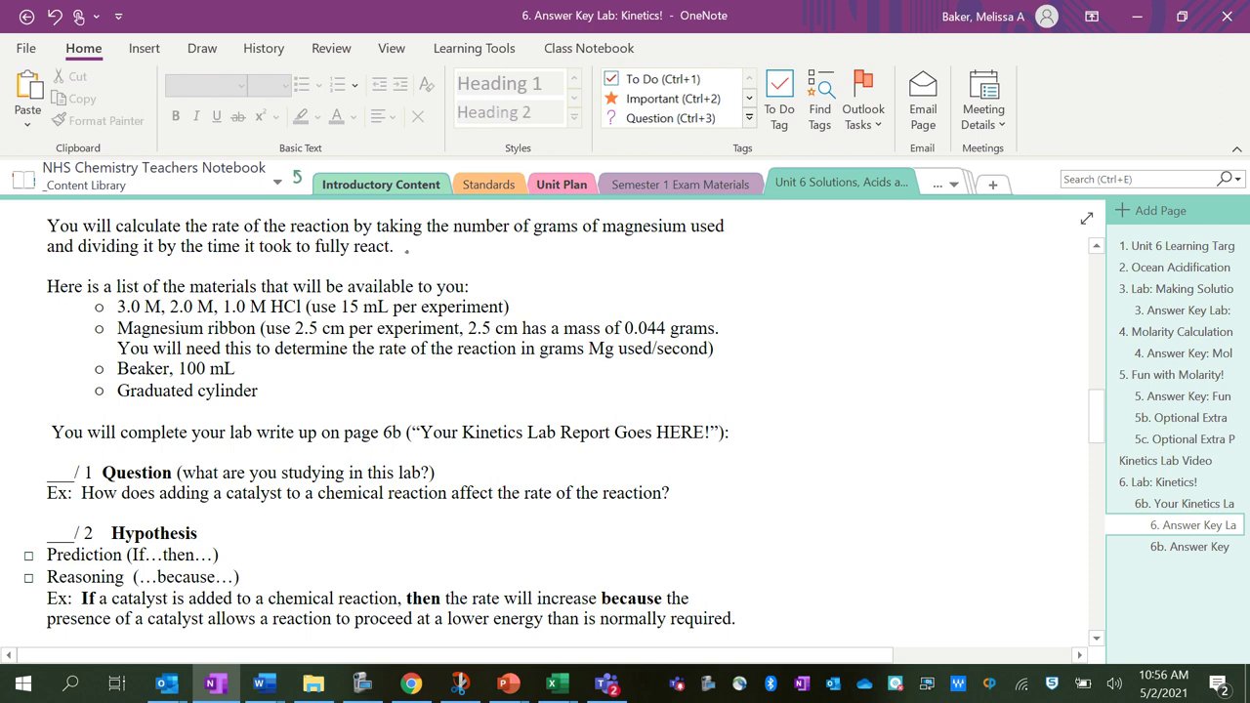
left_click_drag(409, 249, 377, 291)
mouse_move(642, 313)
left_mouse_down()
mouse_move(613, 324)
mouse_move(742, 328)
mouse_move(647, 306)
left_mouse_up()
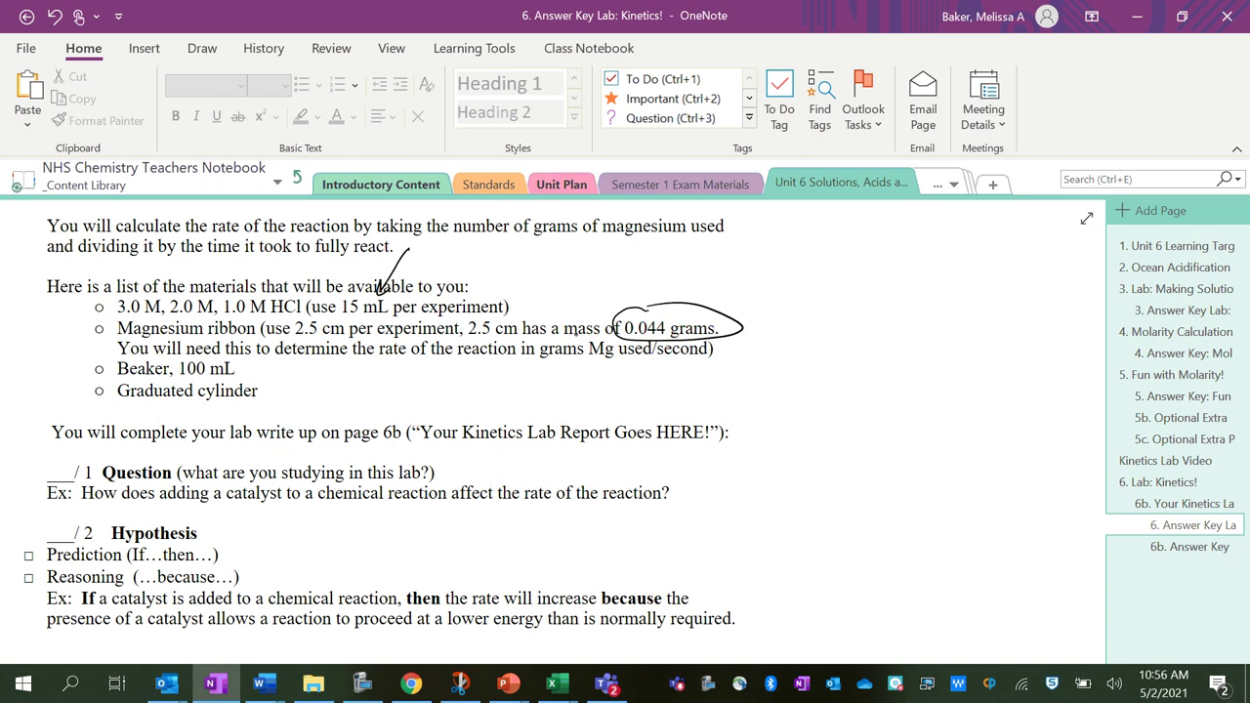
mouse_move(794, 286)
left_mouse_down()
mouse_move(742, 317)
mouse_move(761, 312)
left_mouse_up()
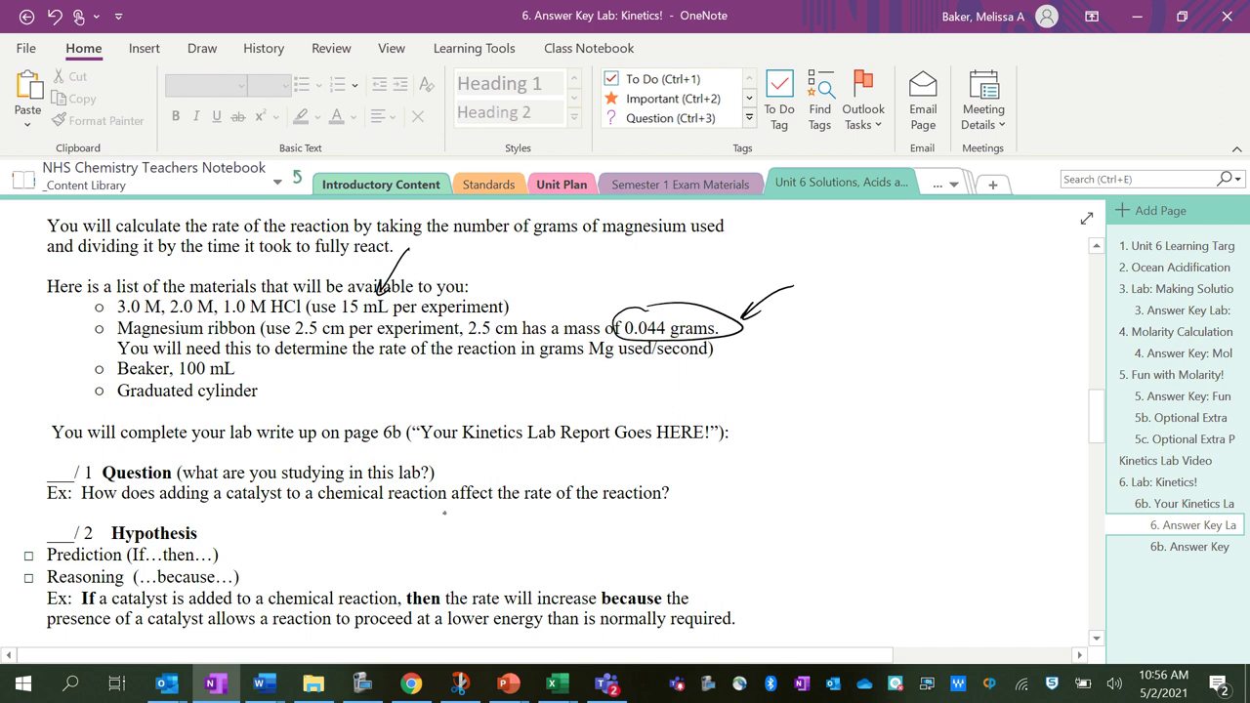
Step: On the 6b answer key page, enter "How does changing the concentration of a reaction affect the reaction's speed?" as the Question
scroll(443, 518, "down", 5)
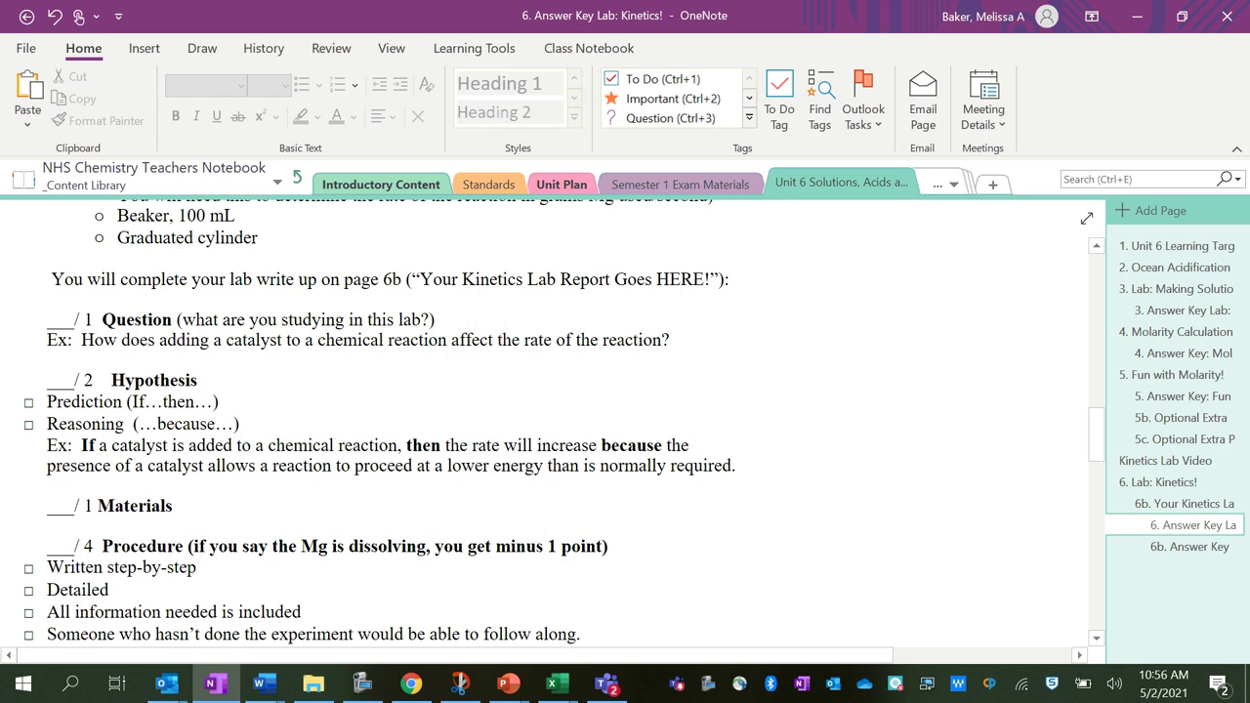
scroll(564, 424, "down", 1)
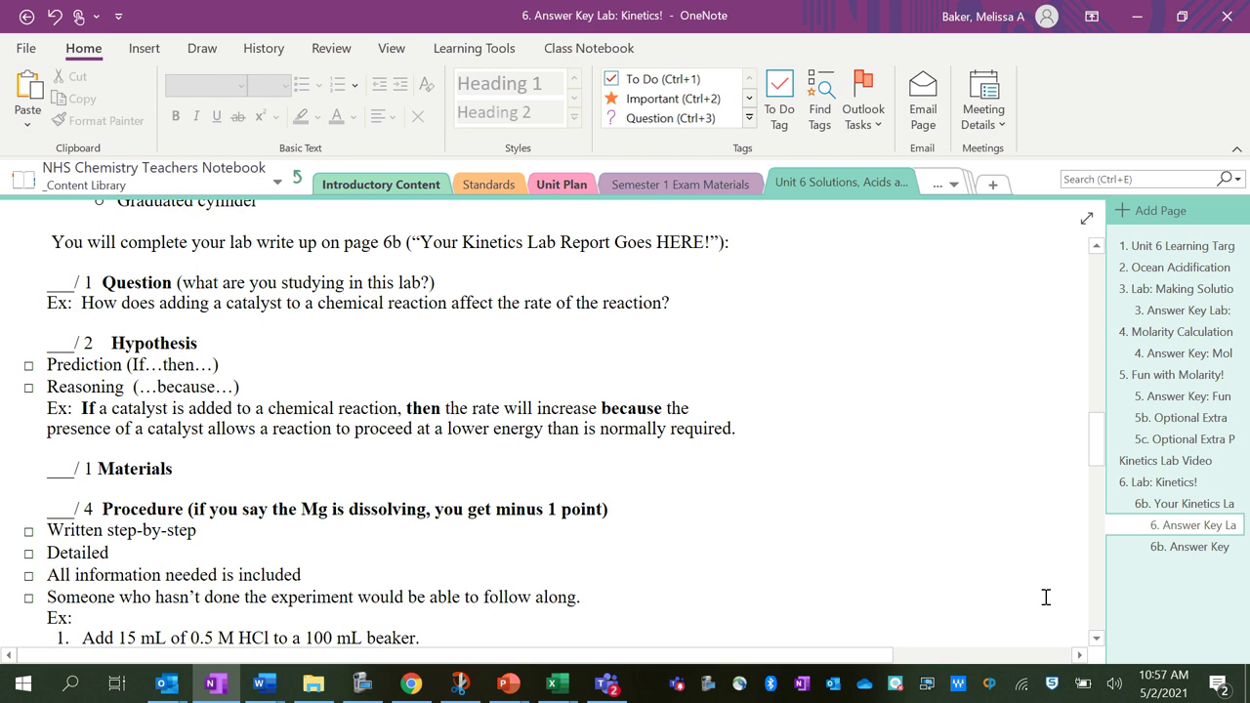
left_click(1184, 549)
left_click(195, 332)
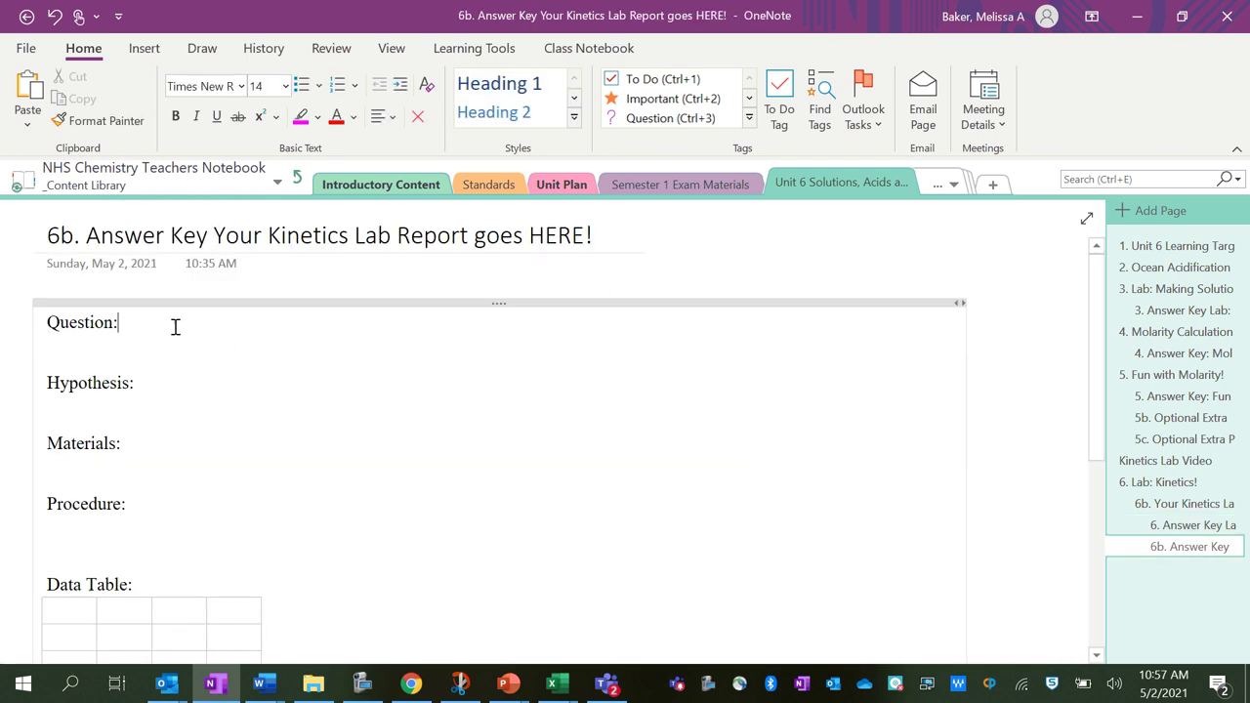
type("How does changing the conc")
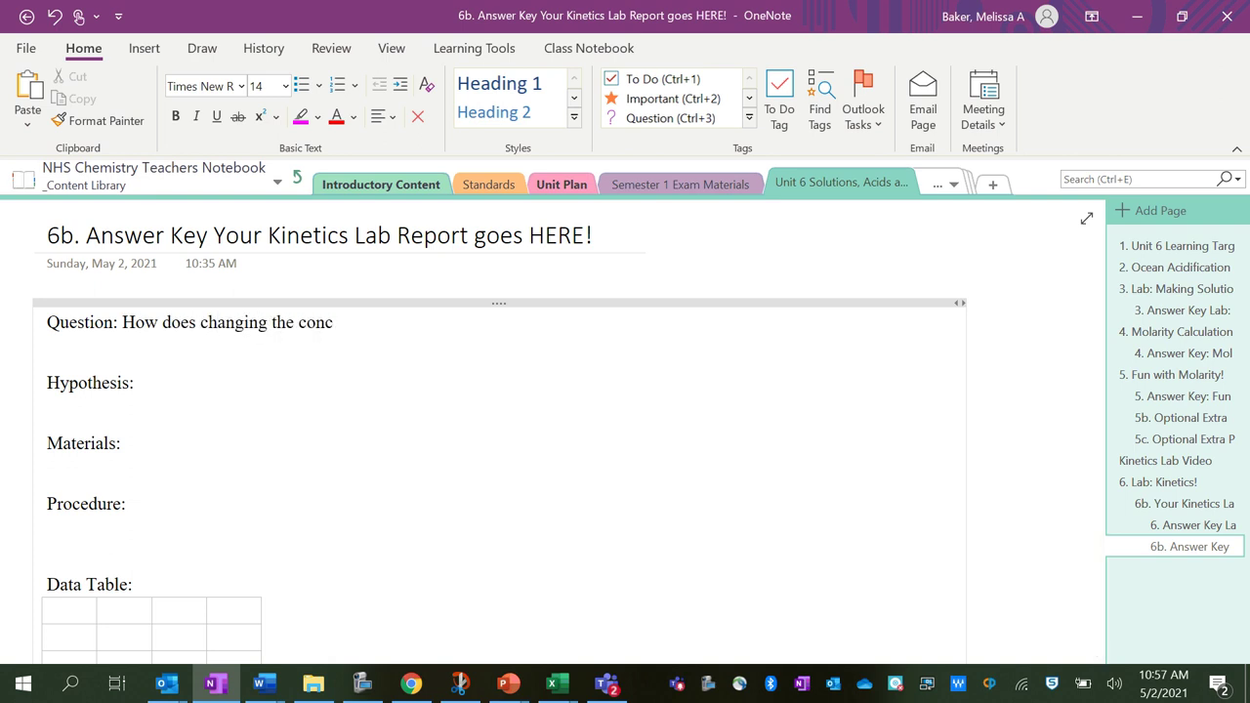
type("entration of a reacti")
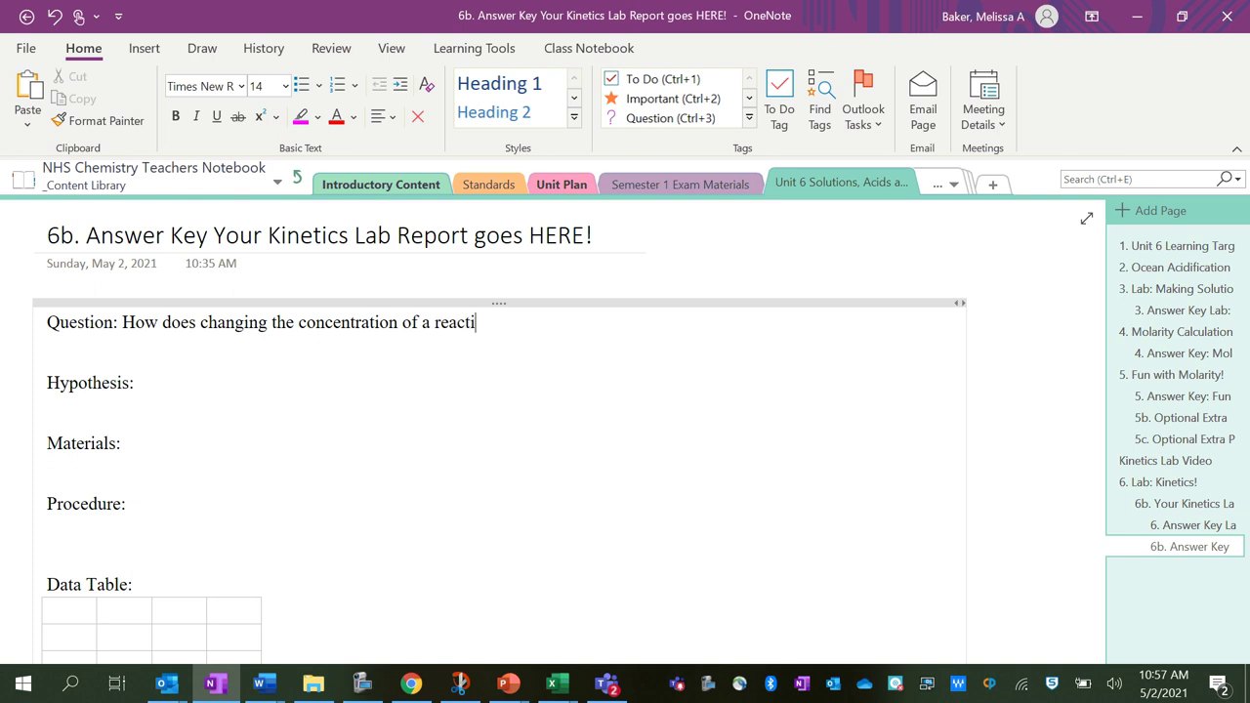
type("on affect the rea")
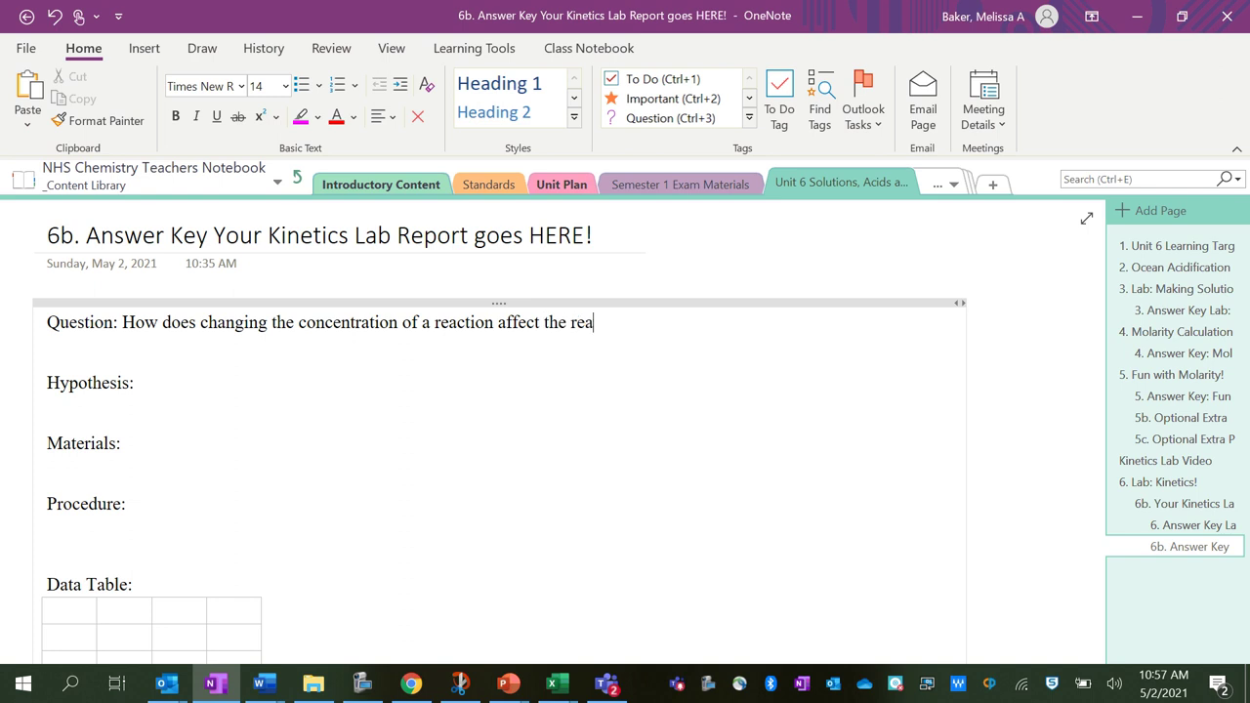
type("ction's speed?")
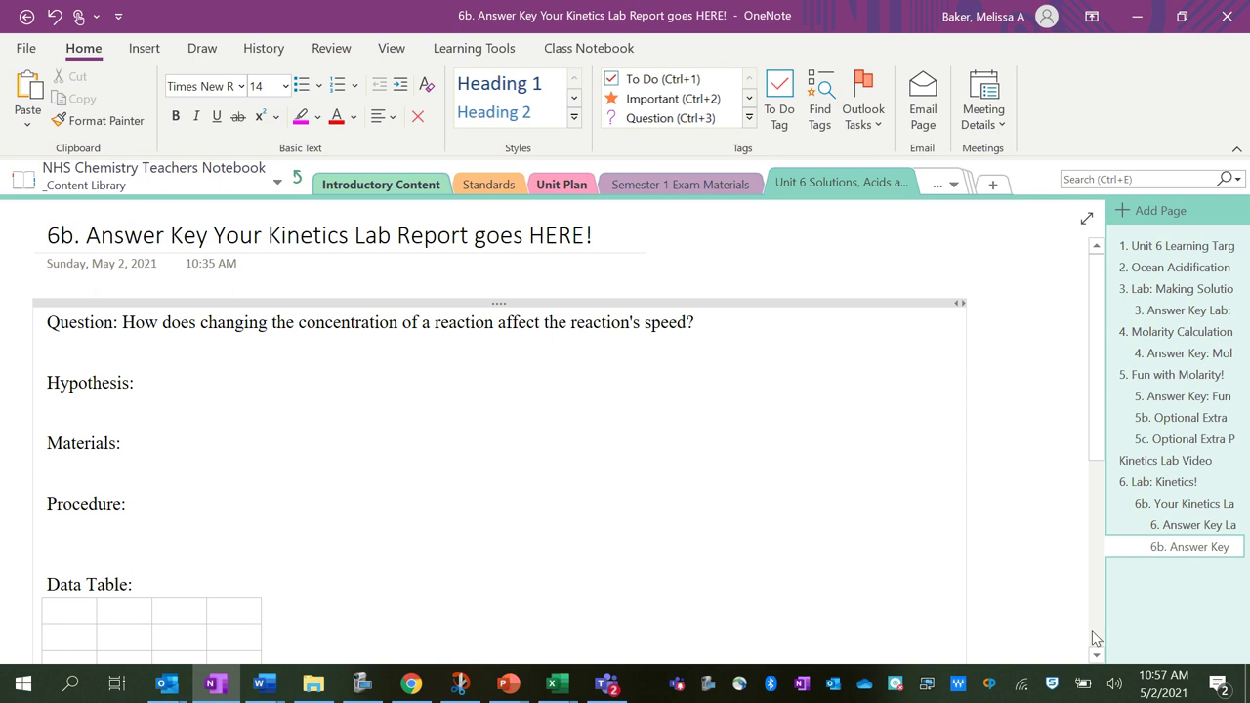
Step: Begin the Hypothesis with "If a higher concentration is used, the reaction speed will increase because"
left_click(1170, 527)
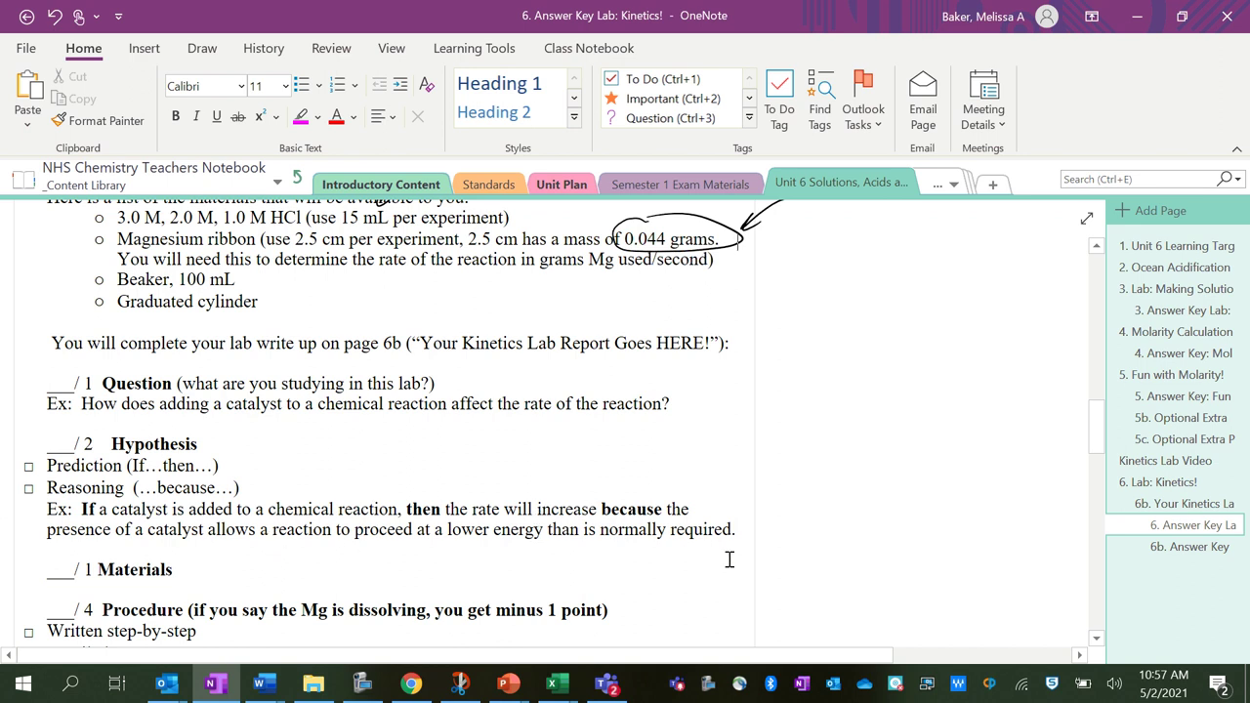
left_click(1207, 549)
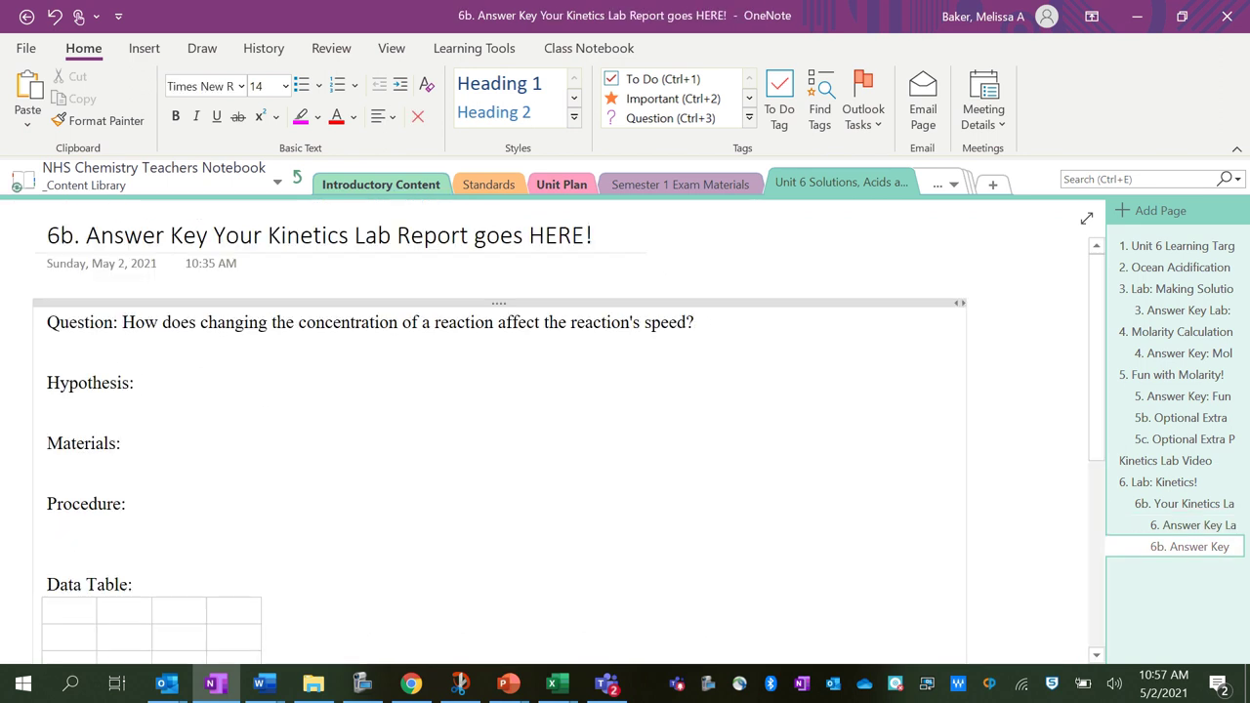
type("If a higher ")
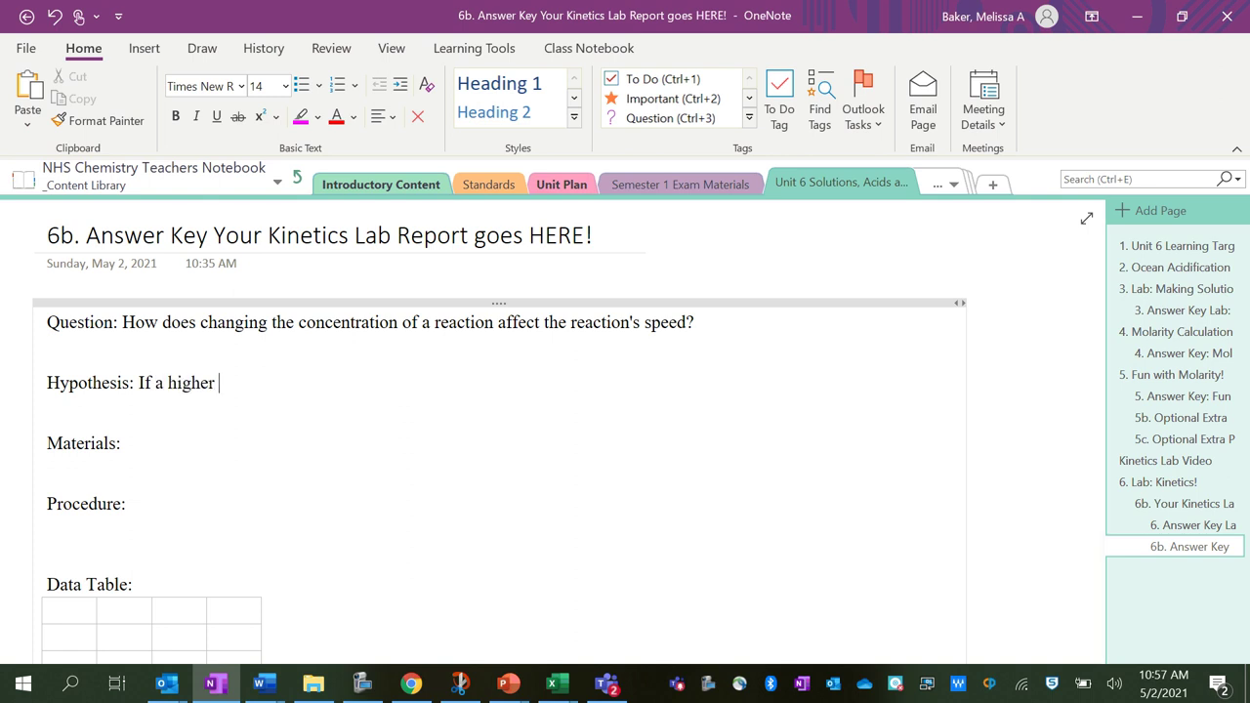
type("concentration ")
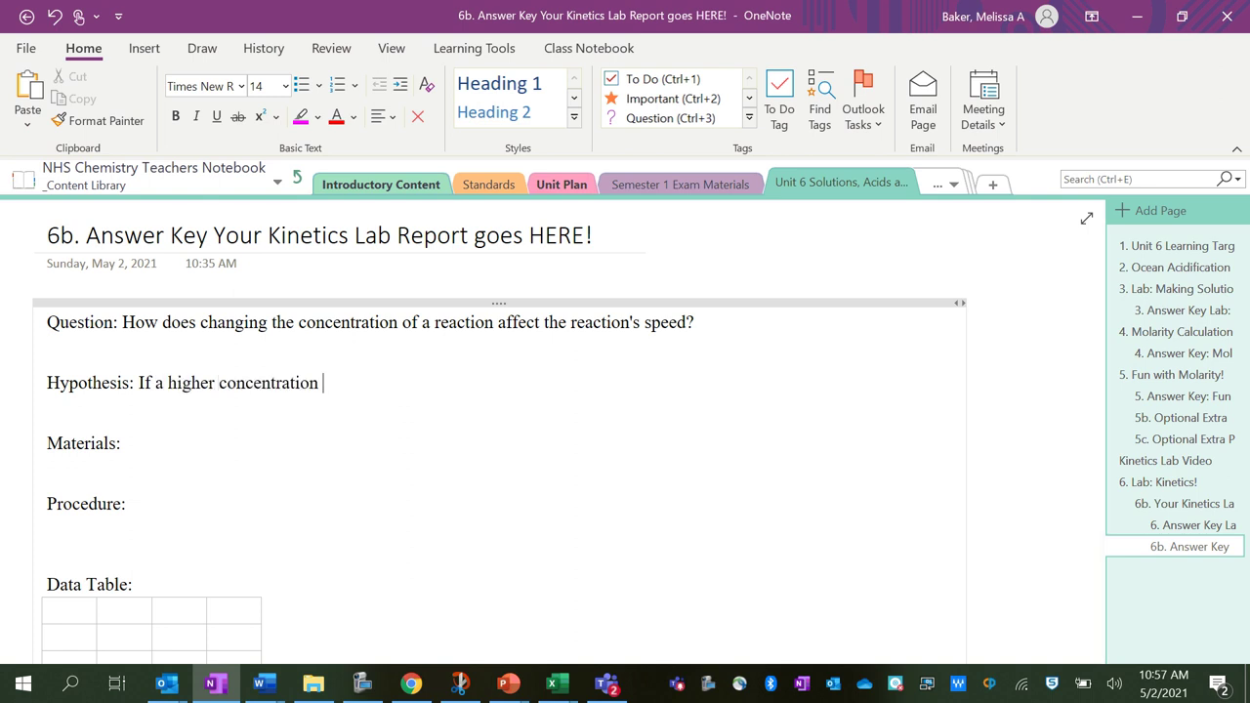
type("is used, the rea")
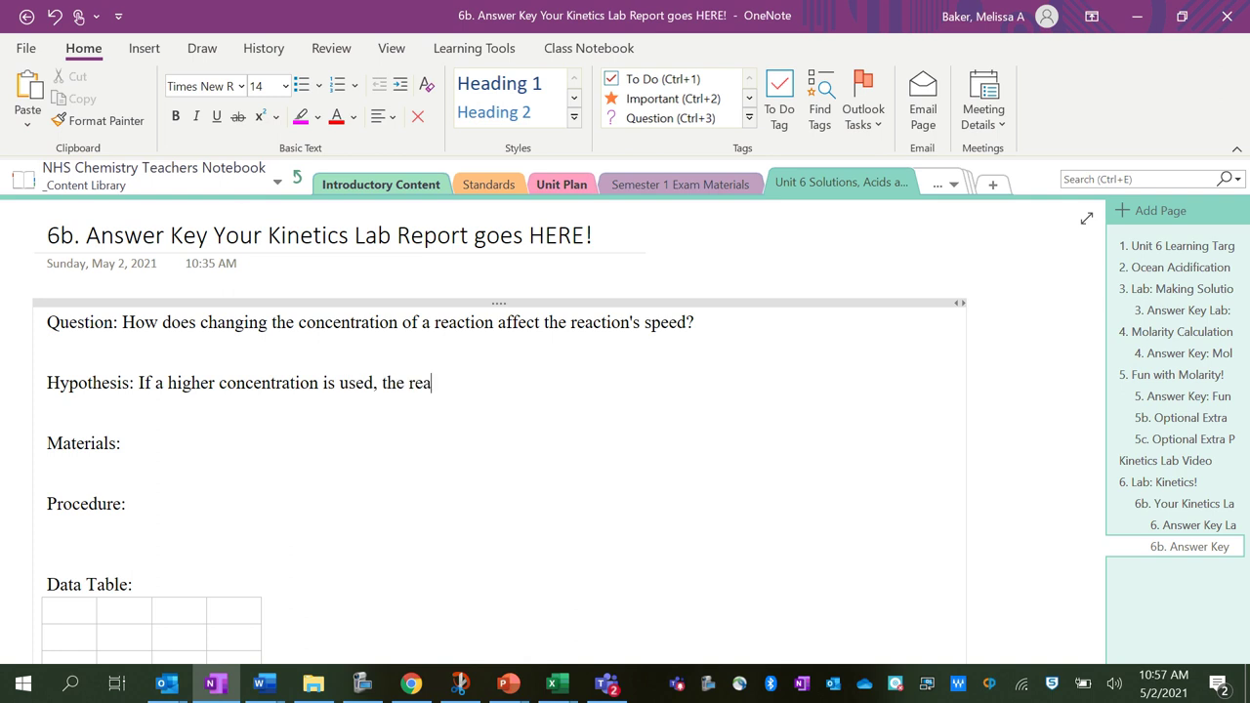
type("ction speed ")
type("will incfeases")
key("BackSpace")
key("BackSpace")
key("BackSpace")
key("BackSpace")
key("BackSpace")
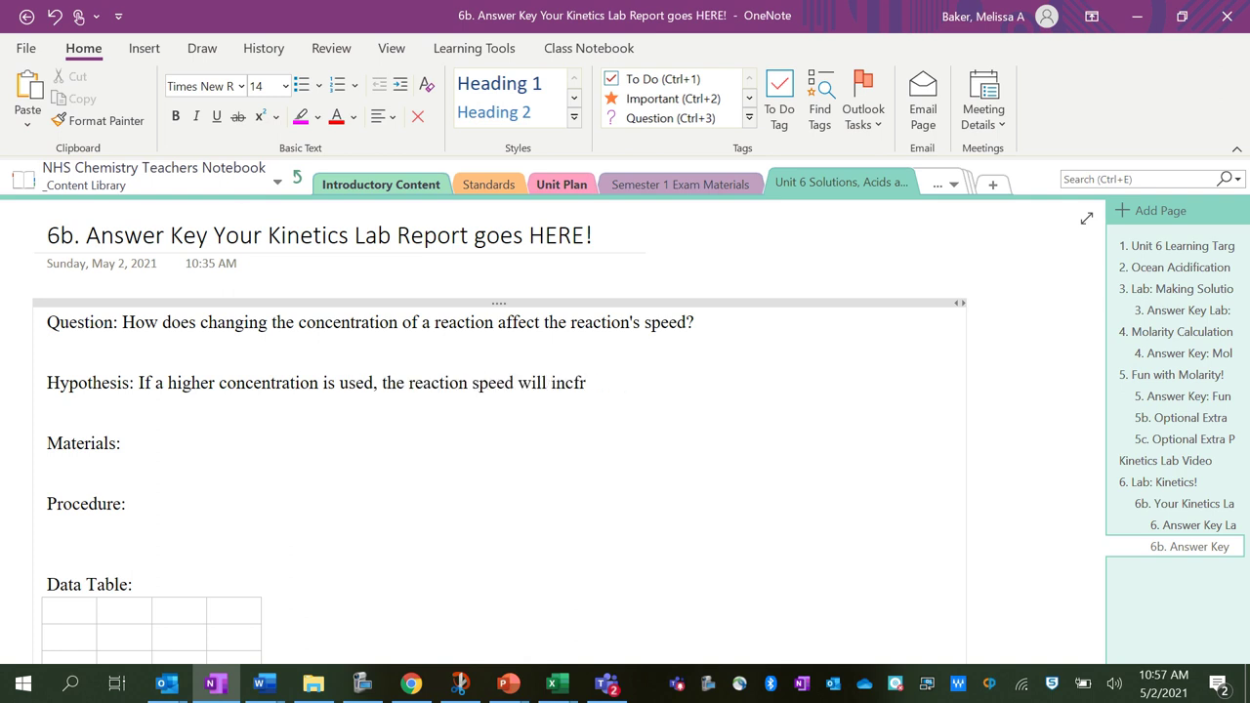
key("BackSpace")
type("rease because")
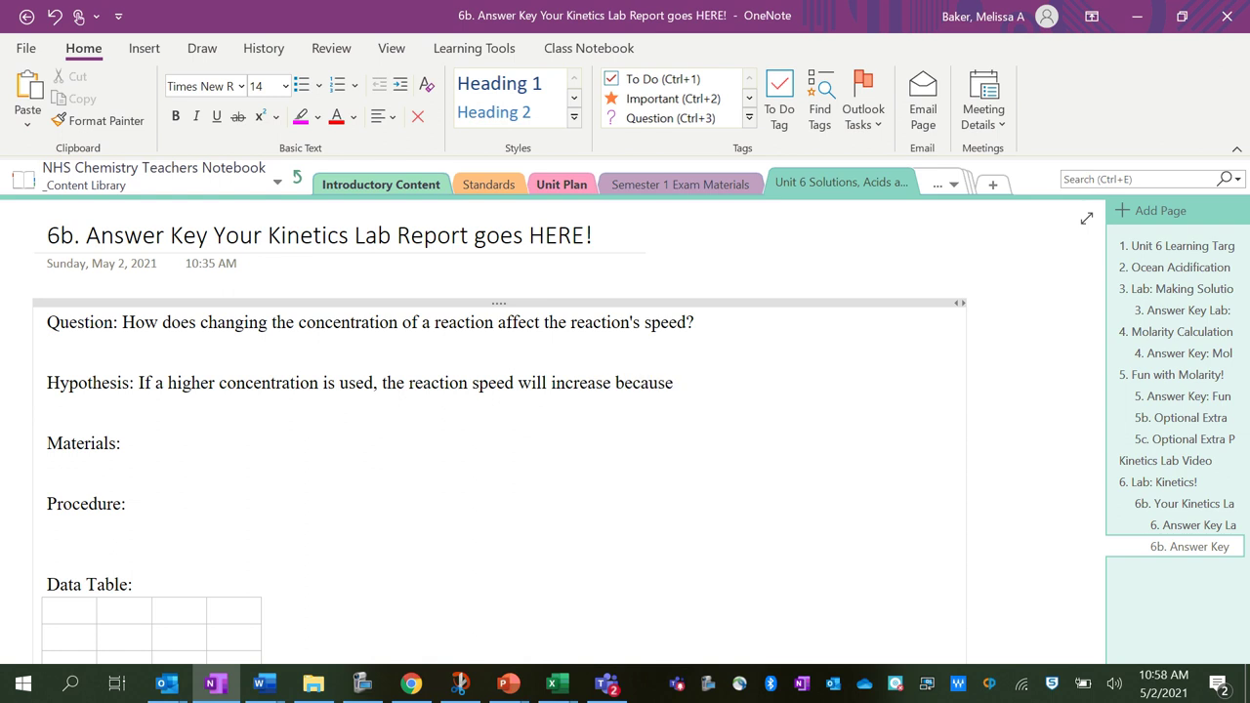
Step: Continue the hypothesis with "a higher concentration means there is more solute dissolved in the solvent"
type(" a higher concent")
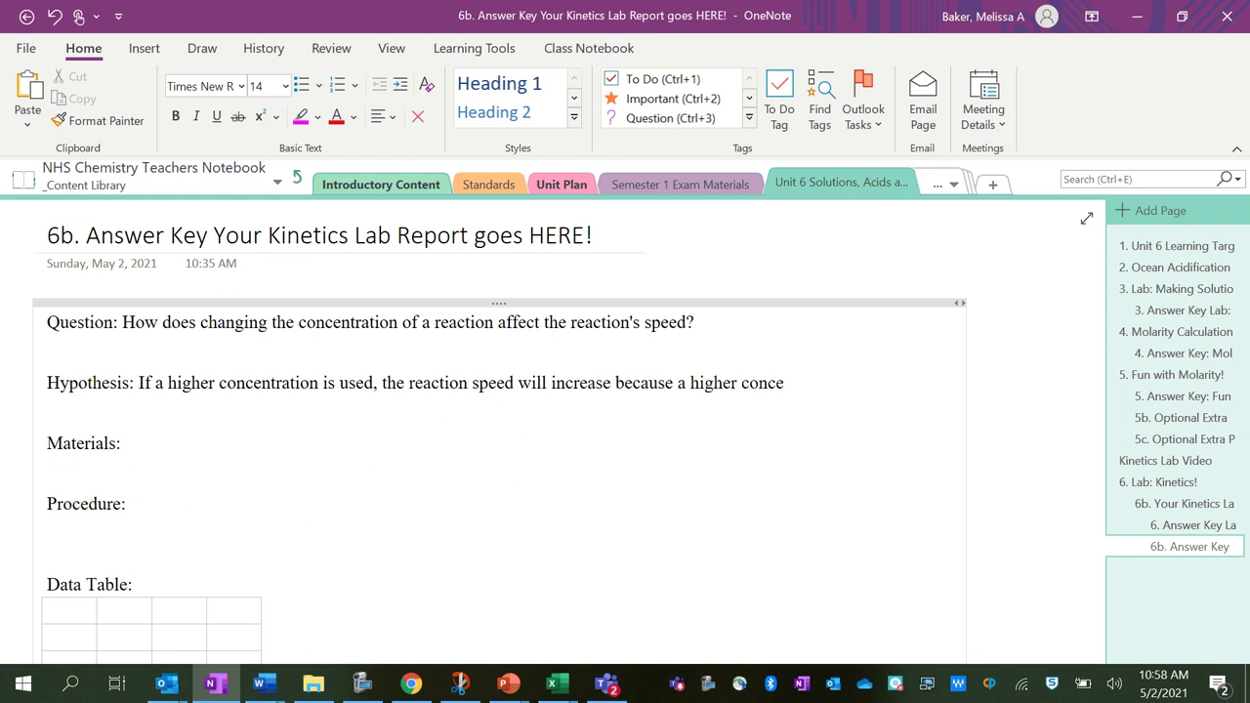
type("ration means there is")
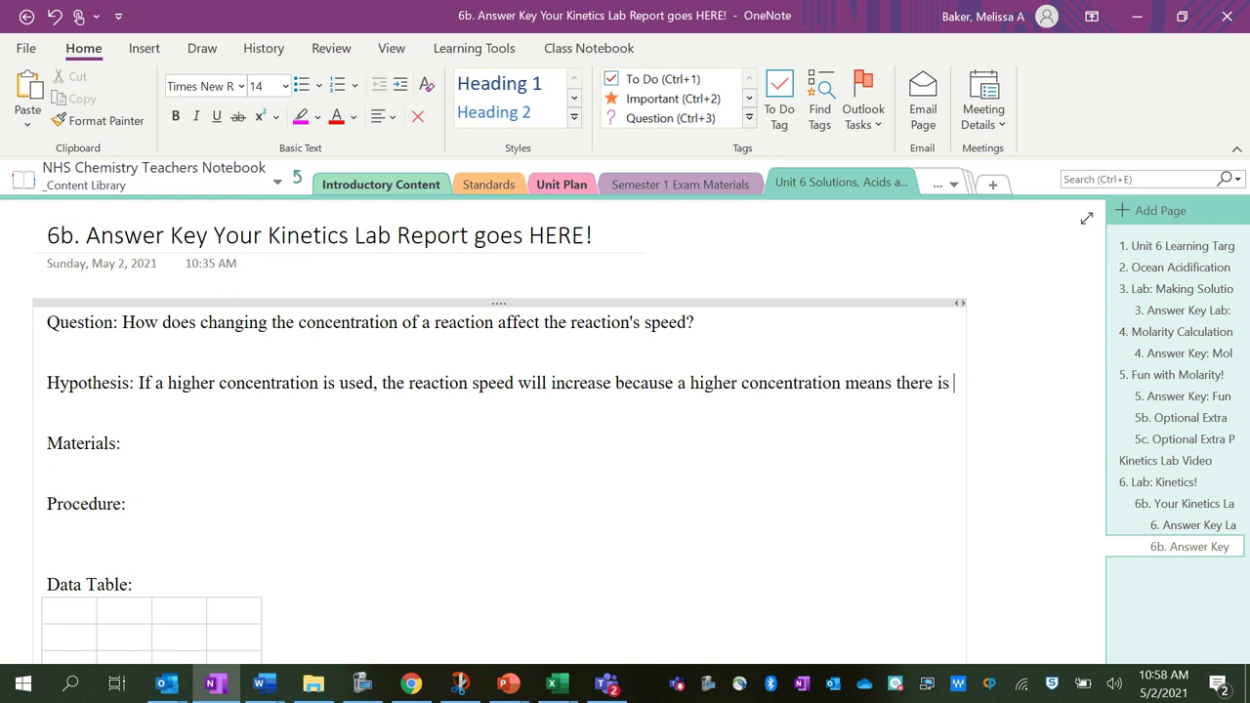
type(" more solute dissol")
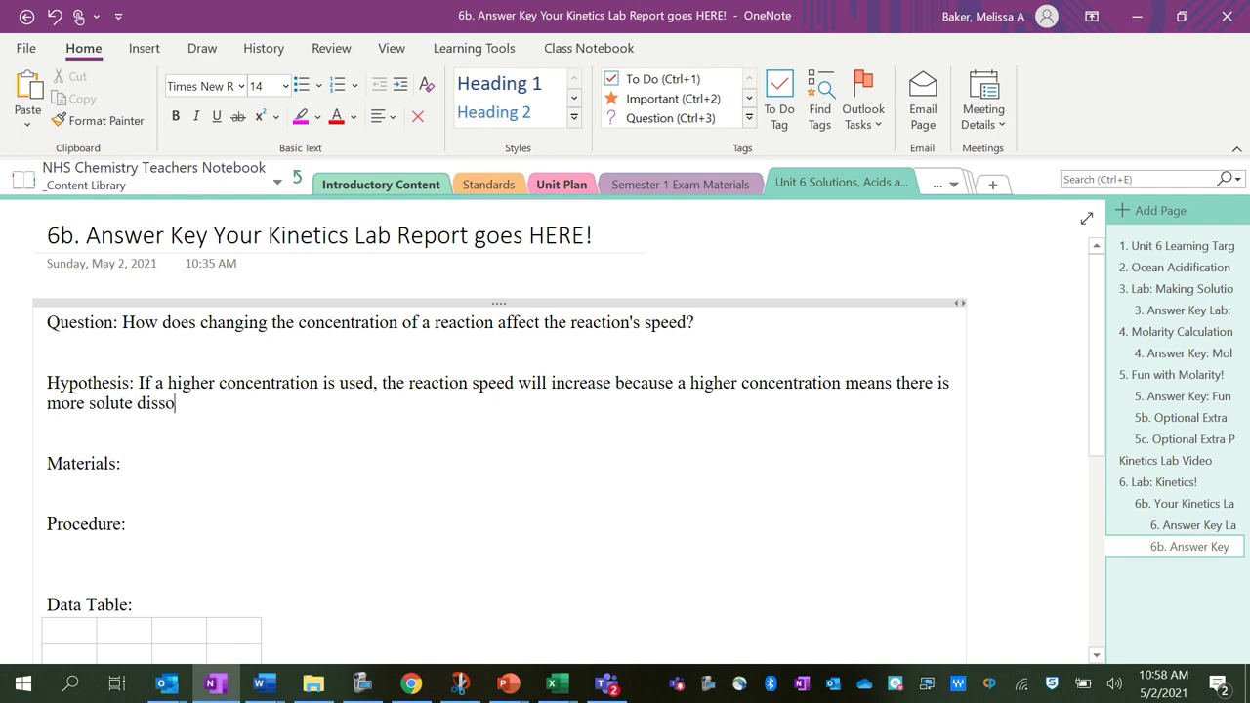
type("ved in the solvent")
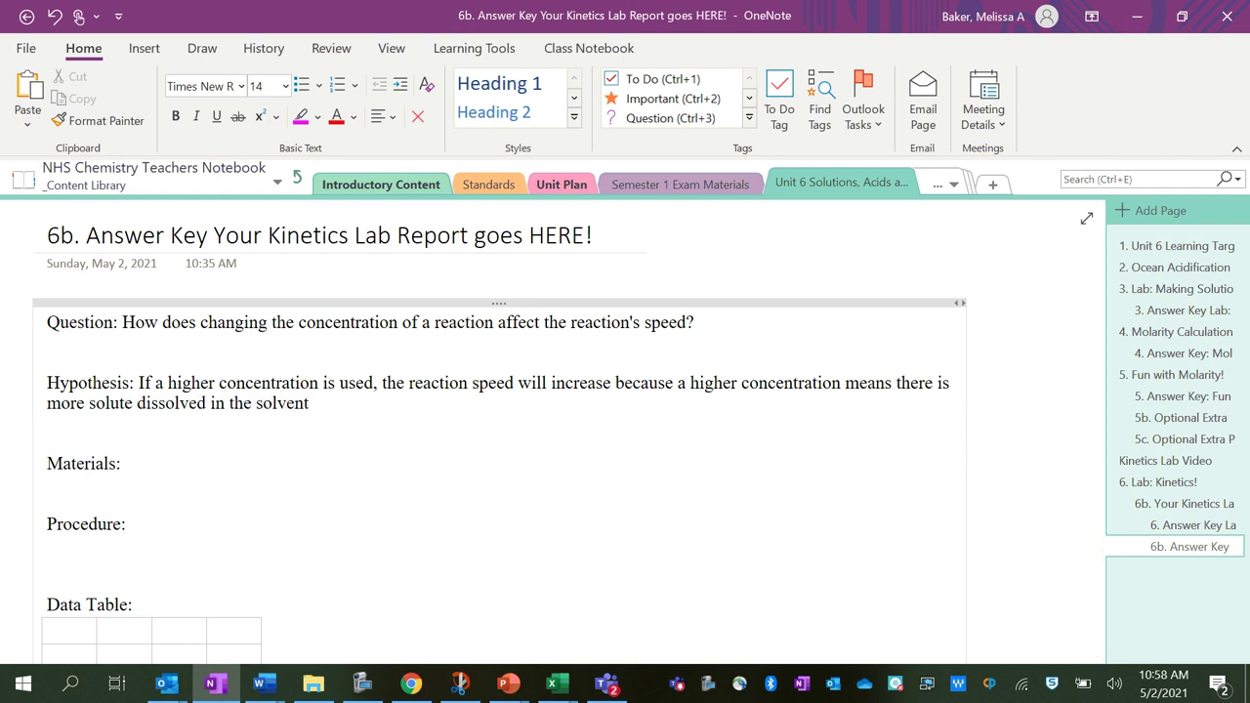
Step: Finish the hypothesis with "(more moles per L) so there will be a higher chance for collisions between this reactant and the other one, increasing the overall speed."
type(" (more moles per ")
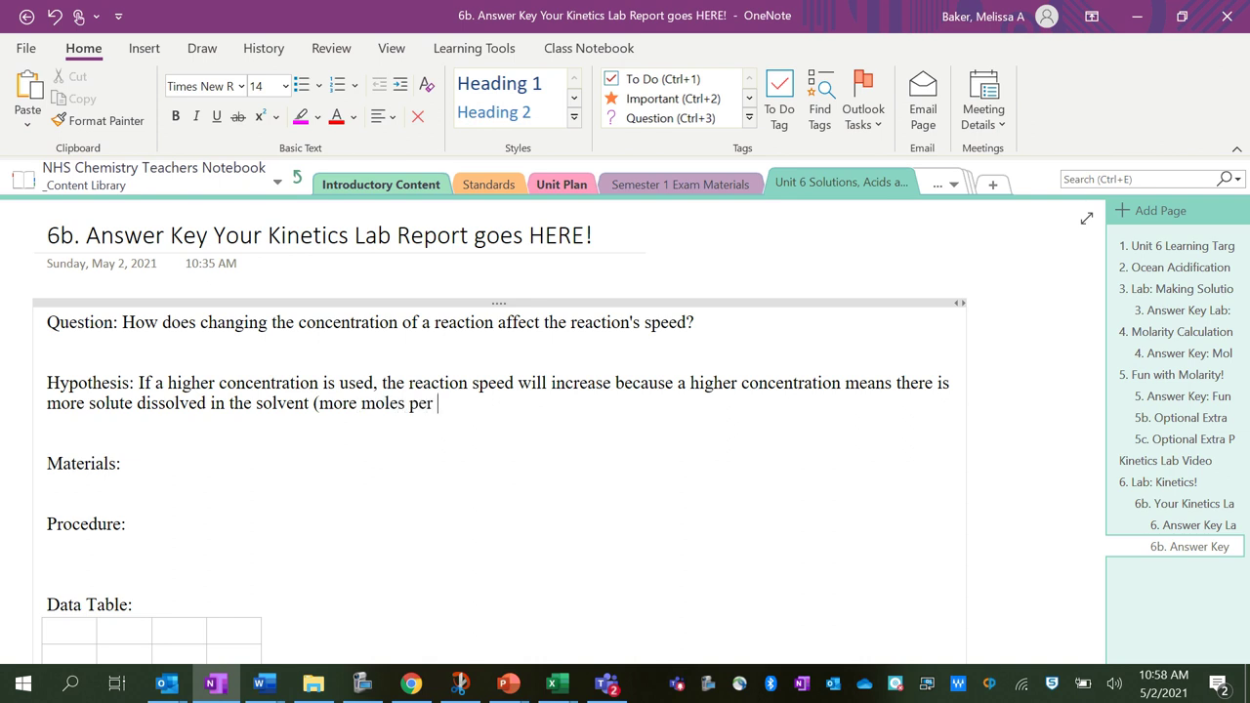
type("L) so there will be a higher")
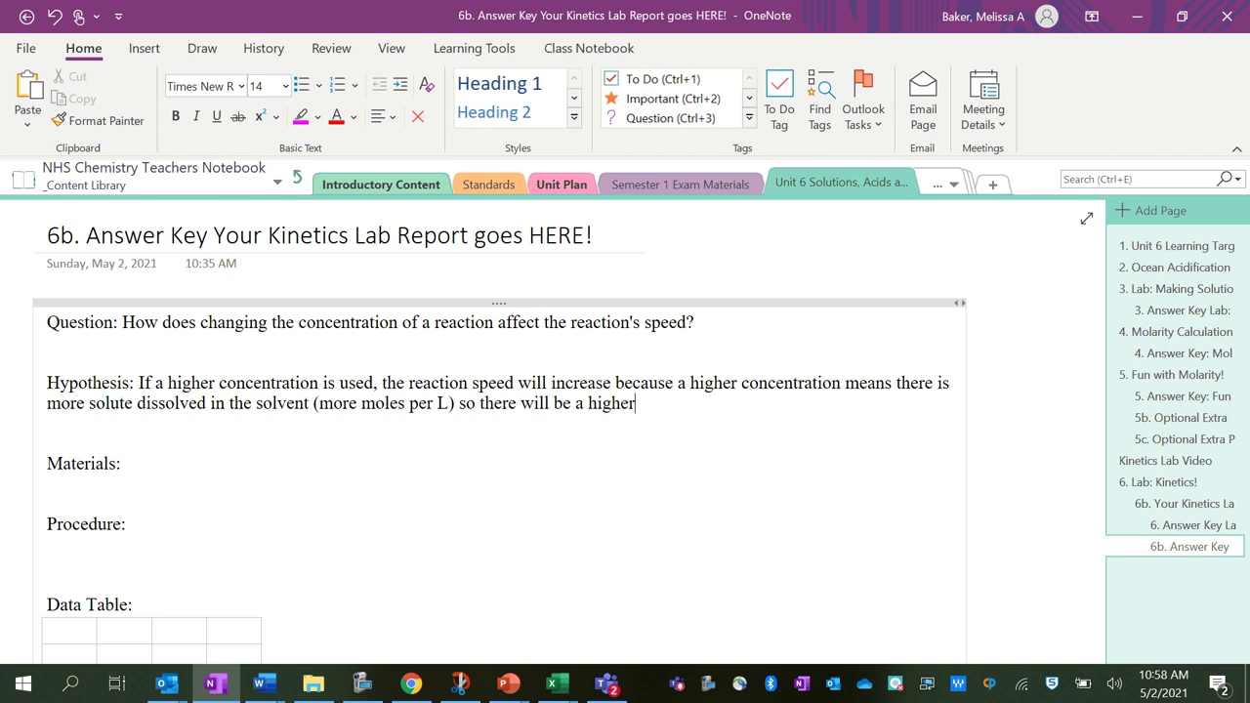
type(" chance for collisions betw")
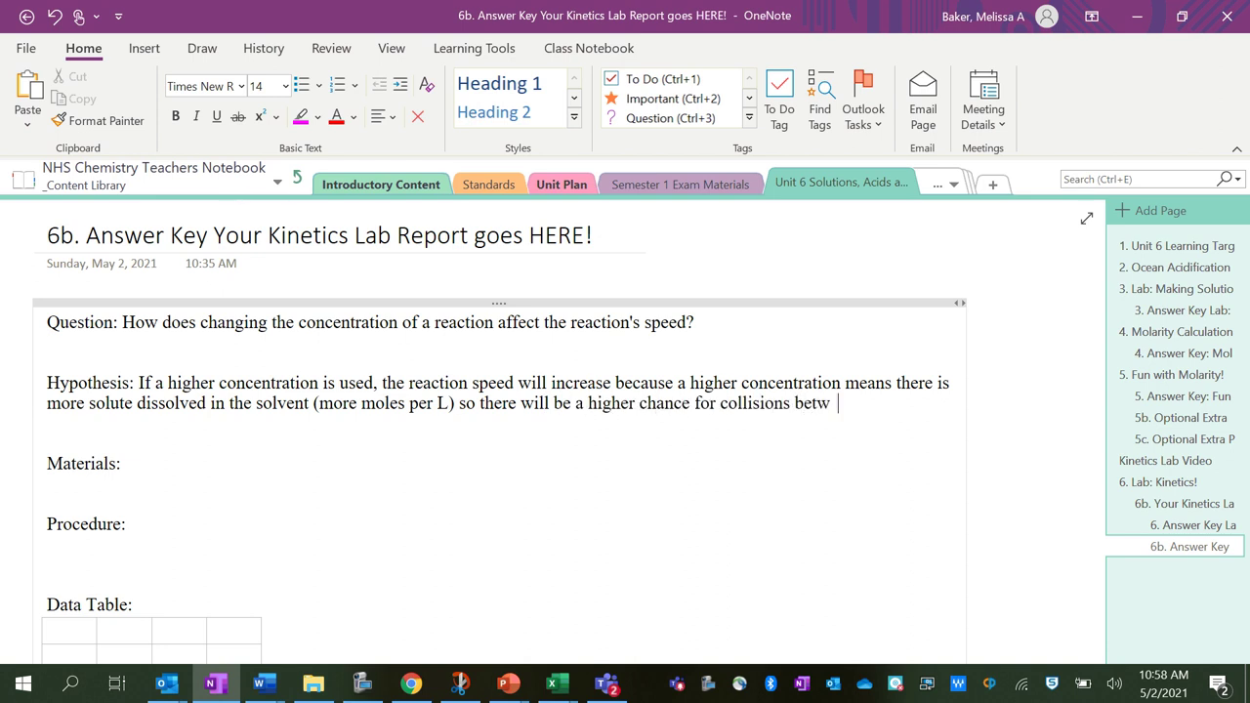
type("e en this reactant and the ")
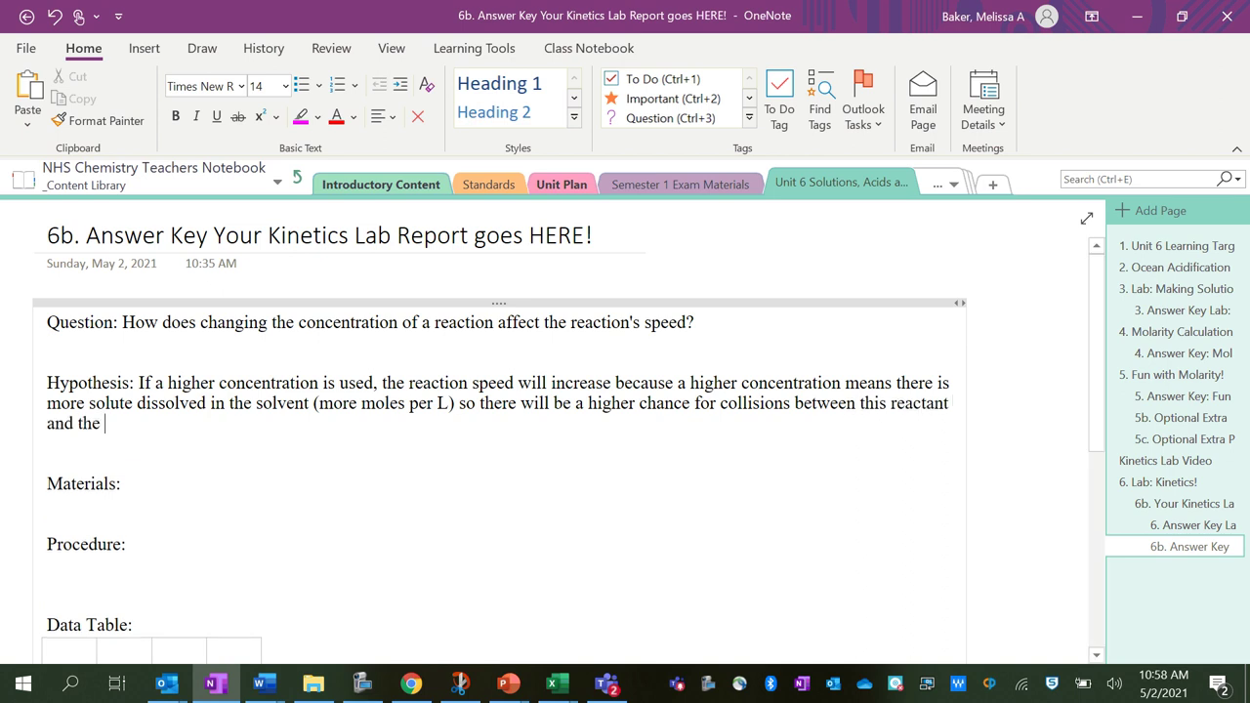
type("other one, increasing the")
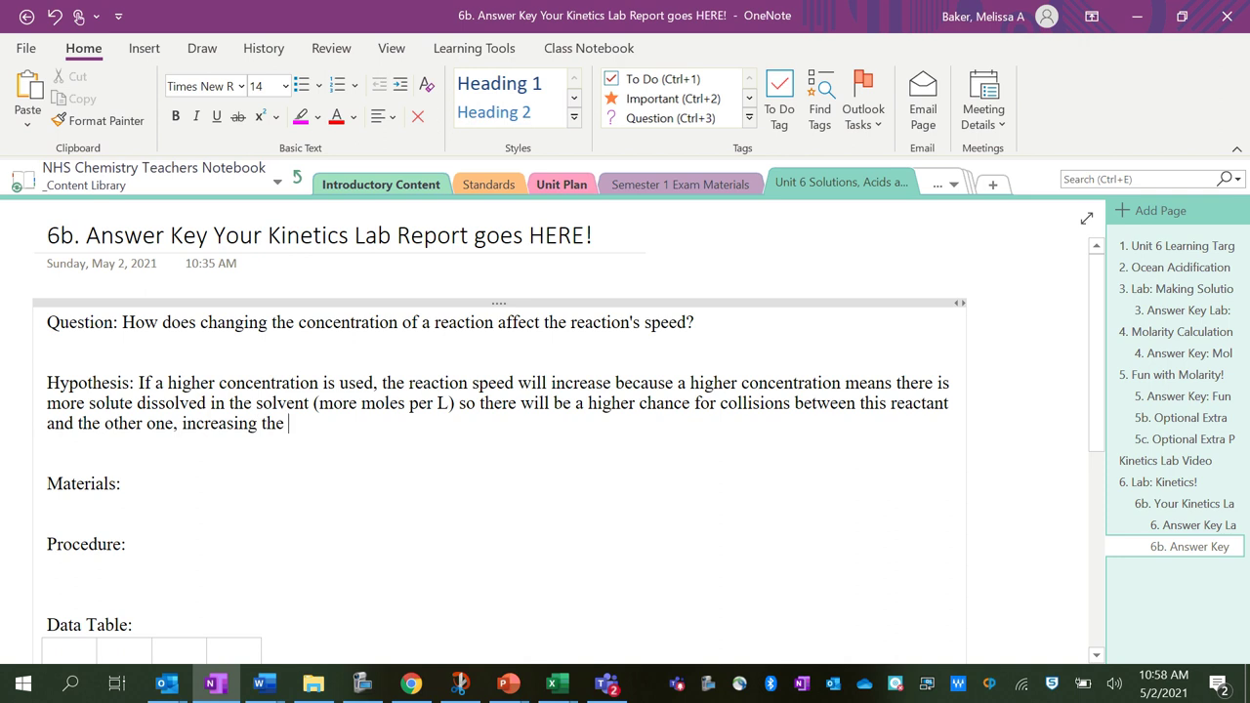
type(" overall speed.")
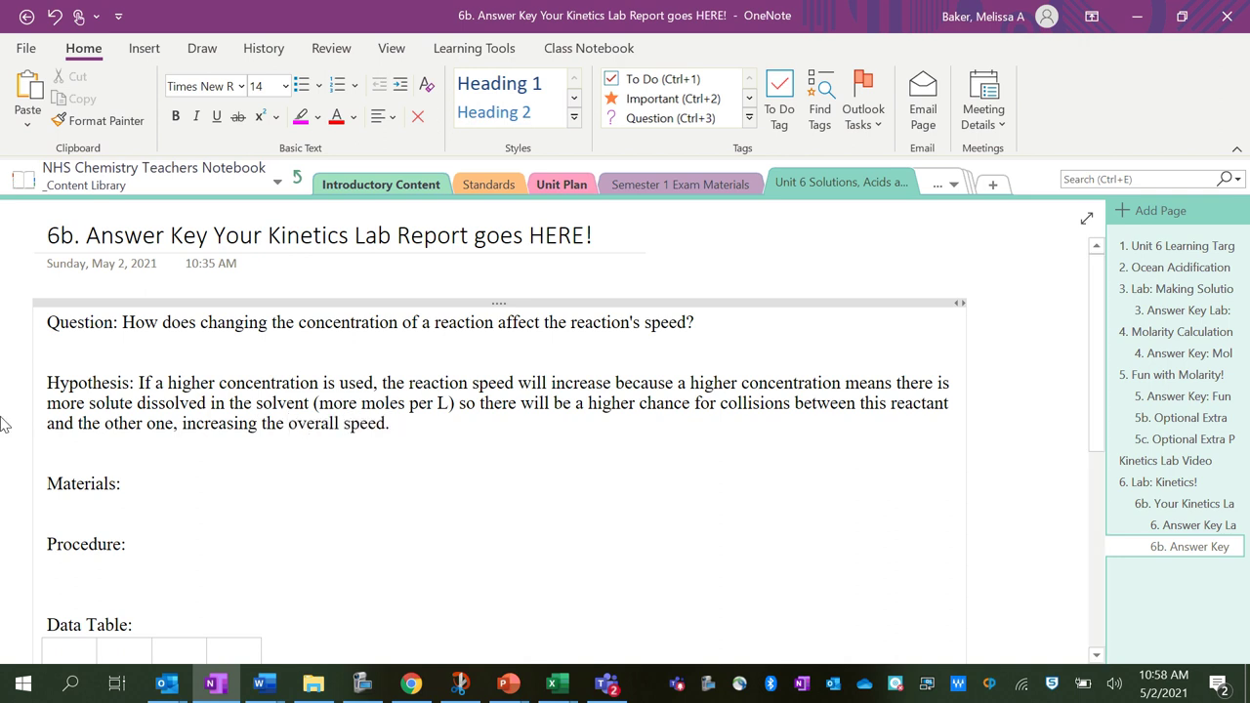
Step: Fill in Materials with "1 M HCl, 2 M HCl, 3 M HCl, beaker, magnesium strips, graduated cylinder, stopwatch (phone)"
left_click(135, 487)
type("1 M HCl,")
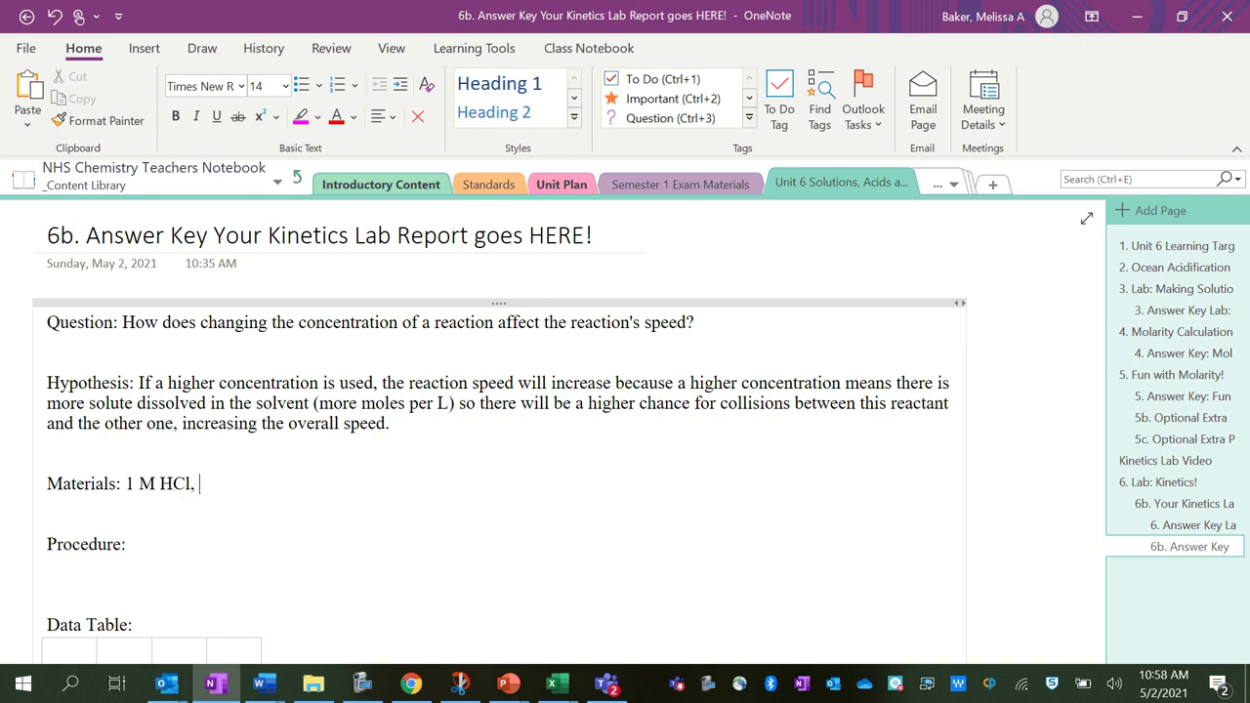
type(" 2 M HCl, 3 M HCl, b")
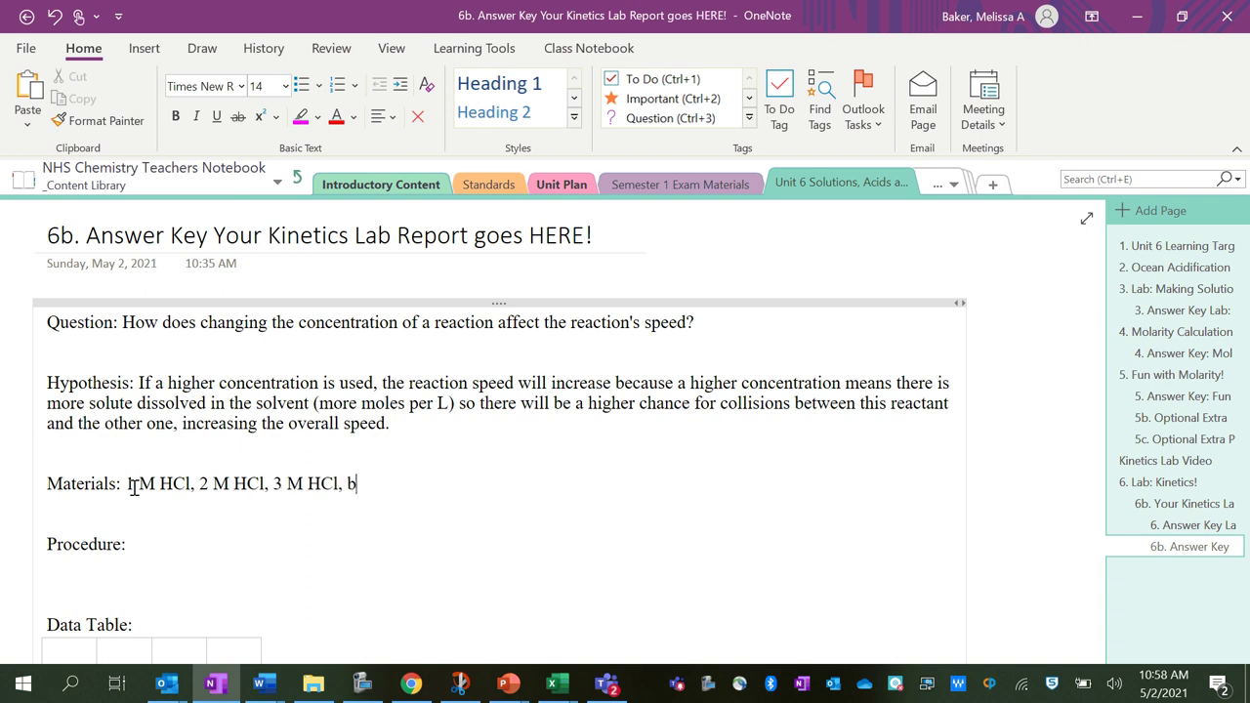
type("eaker, magnesium strips, ")
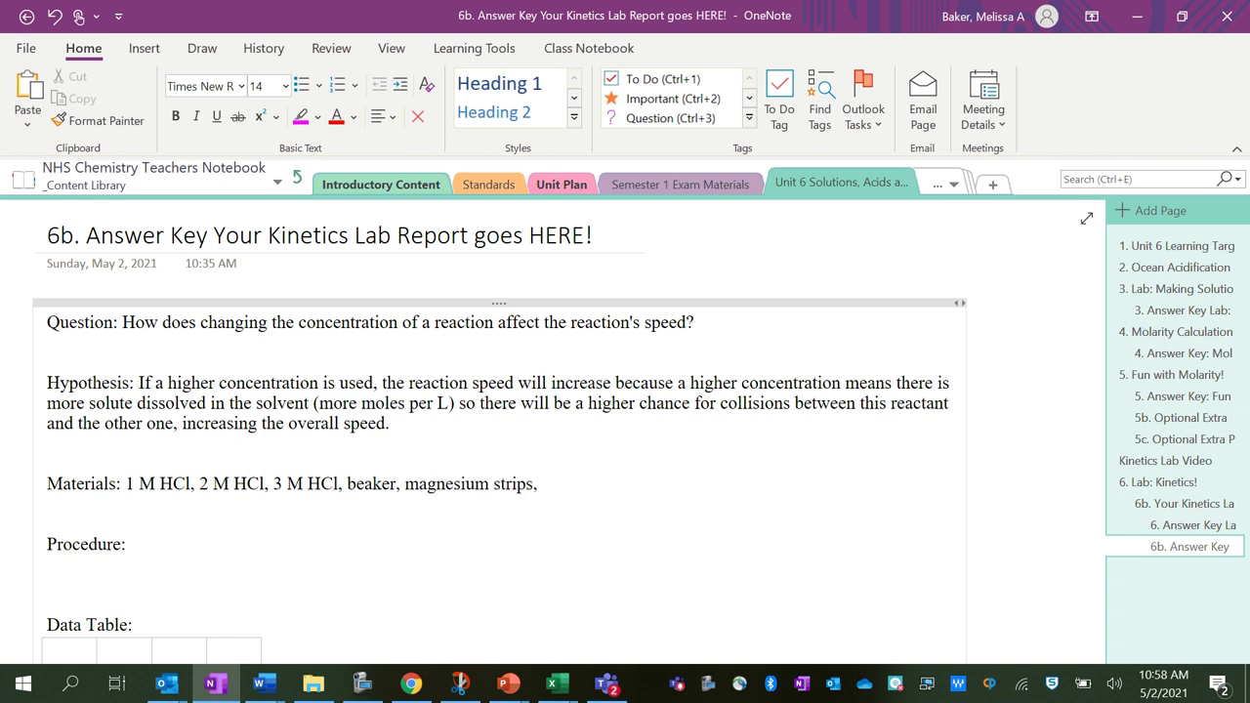
type("graduated cylinder")
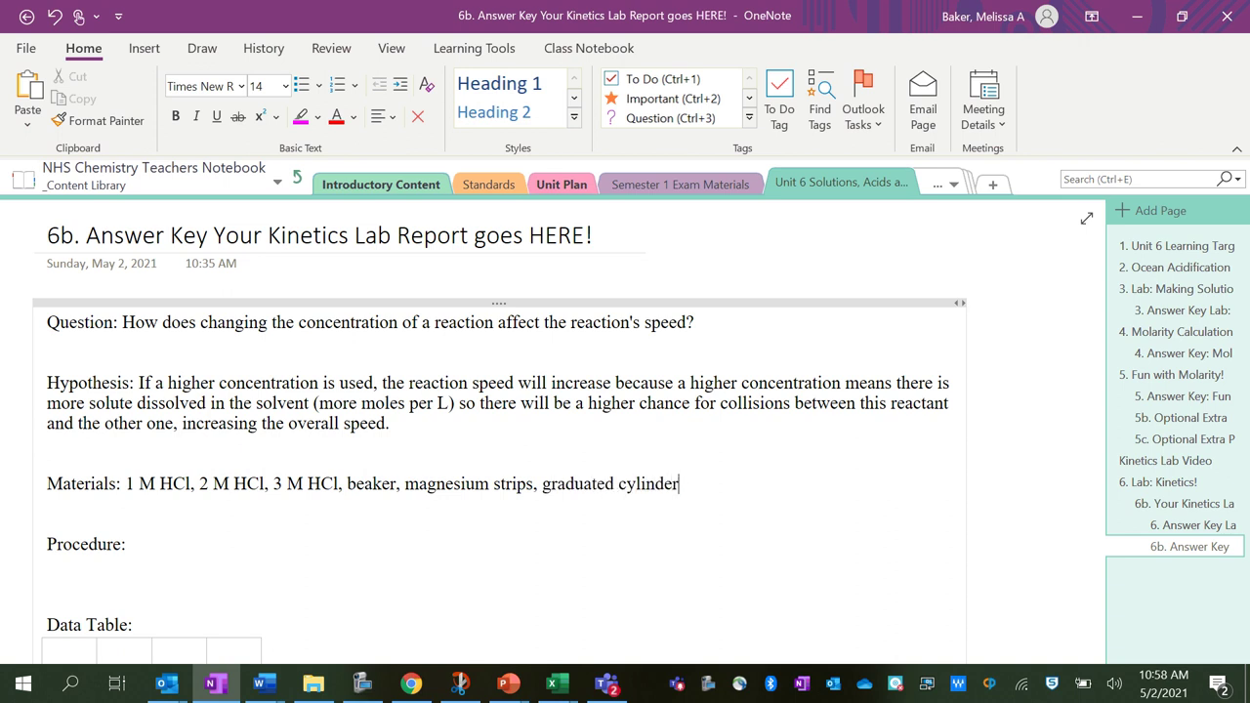
type(", stopwatch (phone)")
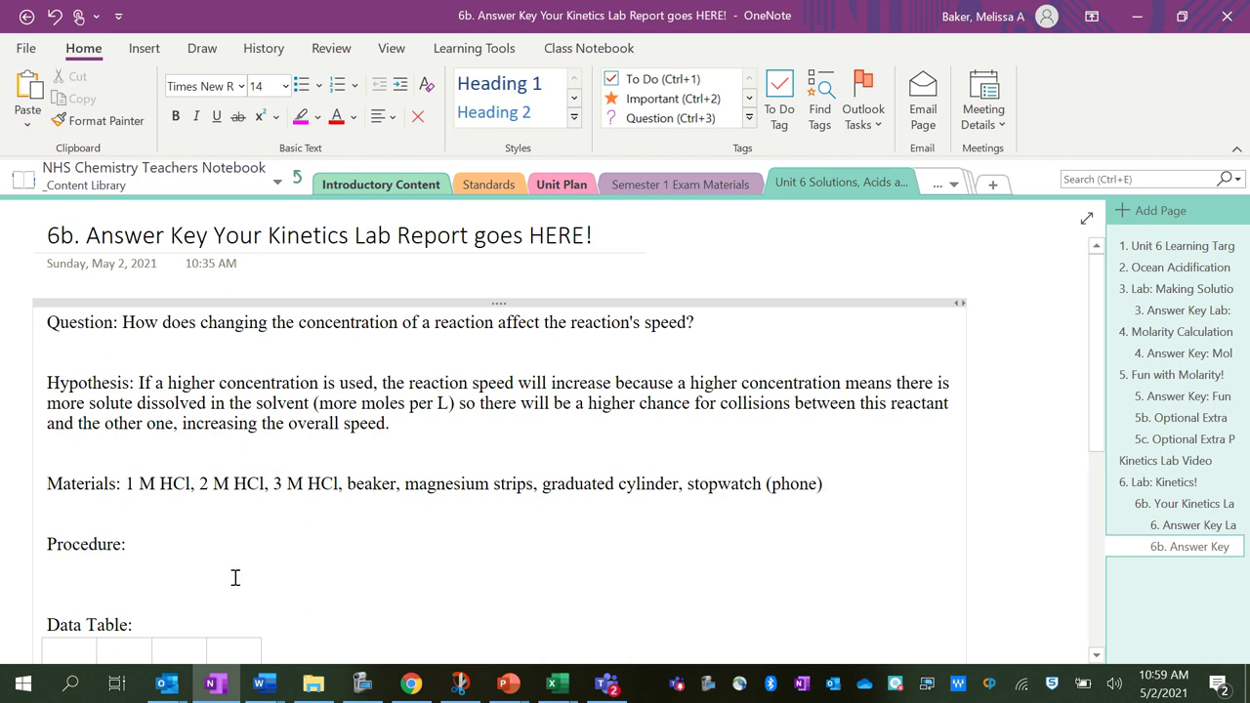
Step: Start the numbered Procedure with "Measure out 15 mL of 1 M HCl and pour into beaker." and "Cut a 2.5 cm strip of Mg (0.044 grams)."
left_click(150, 546)
key("Return")
type("1.")
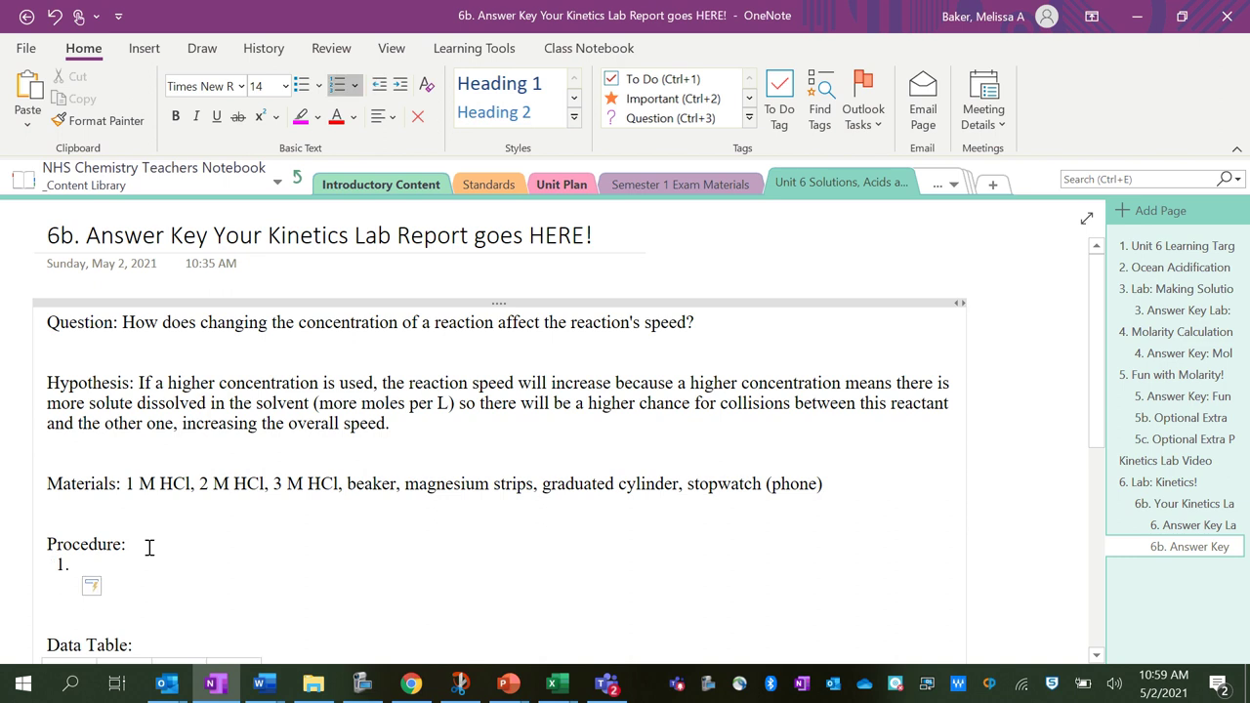
type(" Measure out 15 mi of 1 M HCl and pour into b")
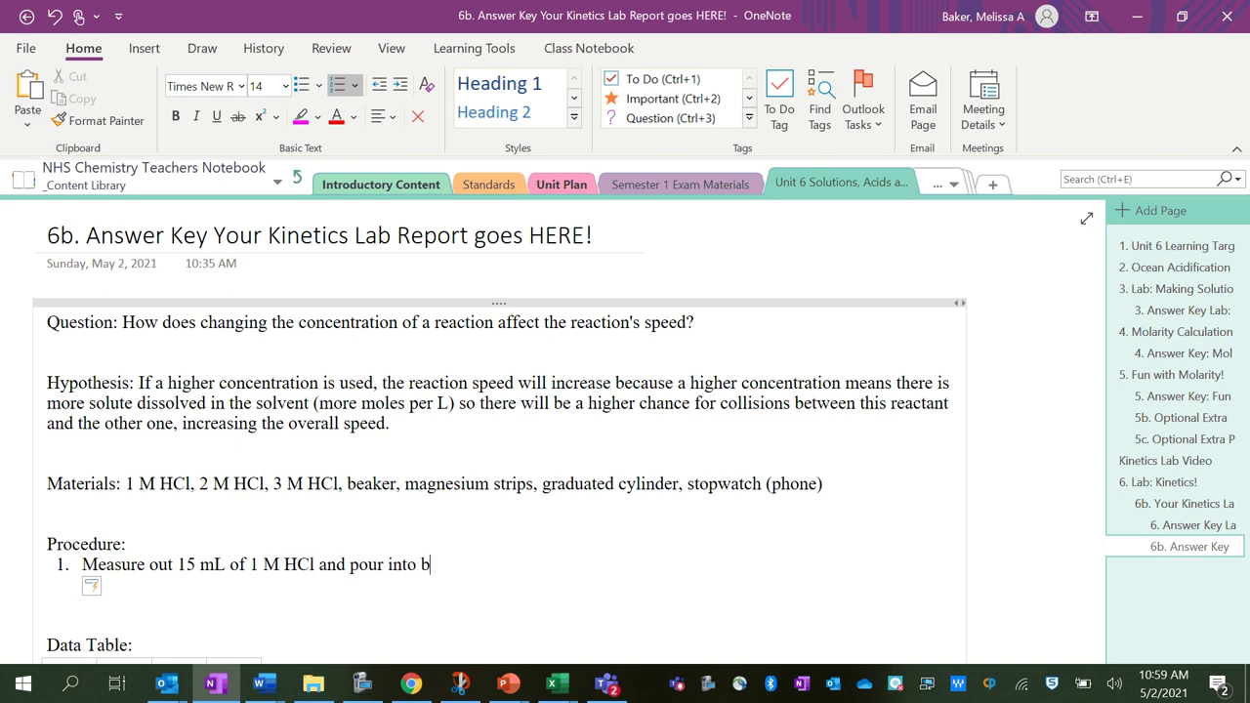
type("eaker.")
key("Return")
type("Cut a 2.5 ")
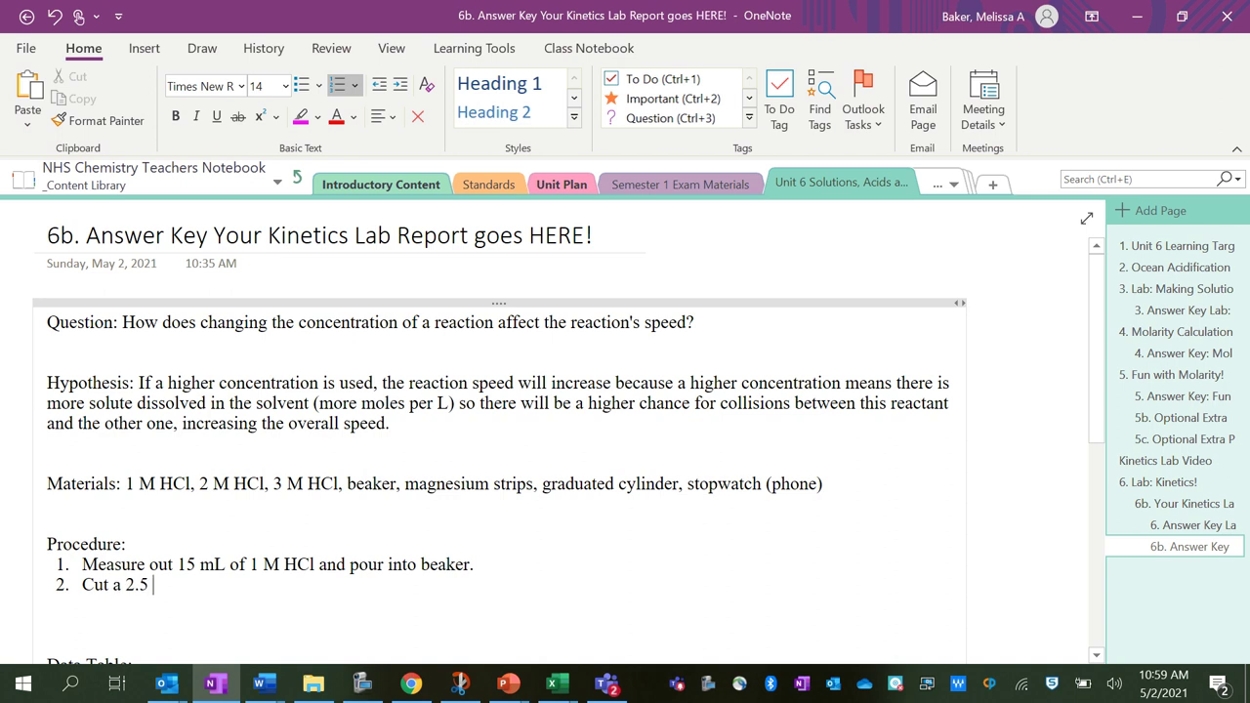
type("cm strip of Mg (0.044 grams)")
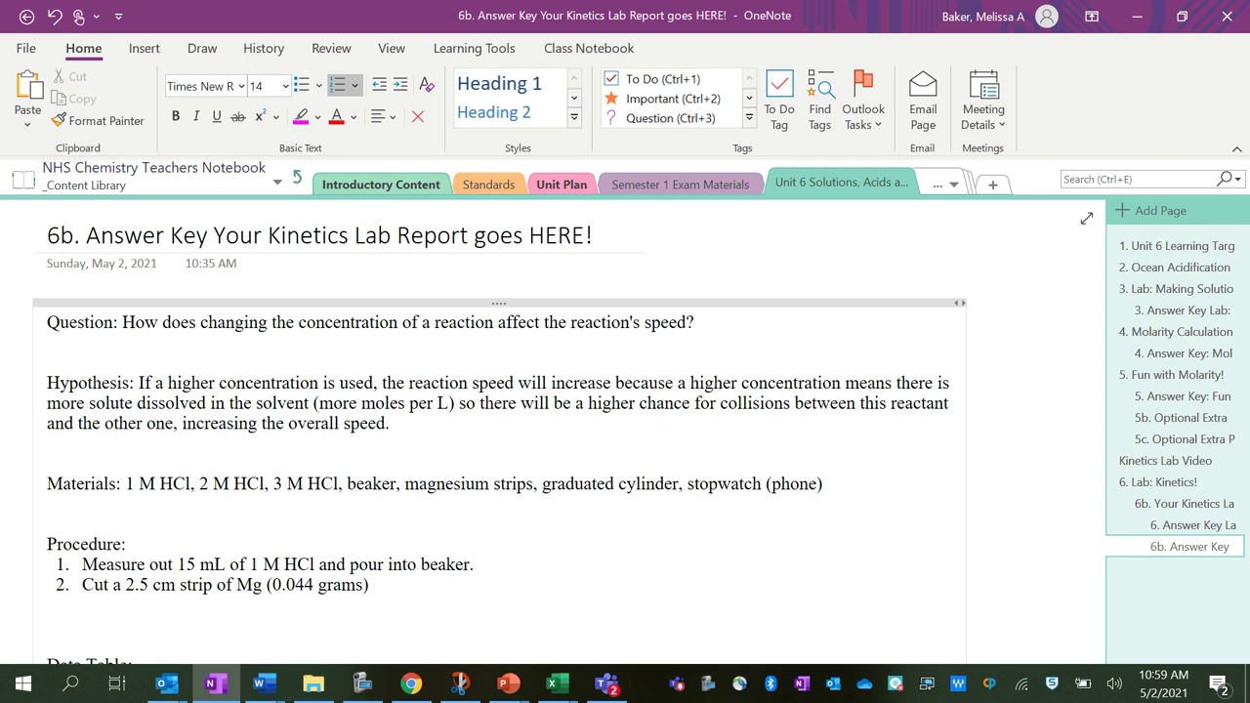
type(".")
Step: Add procedure step 3, "Start stopwatch after adding Mg to the HCl."
key("Return")
type("Start stop")
type("watch after ")
type("adding Mg to the")
type(" 1")
key("BackSpace")
key("BackSpace")
type("HCl")
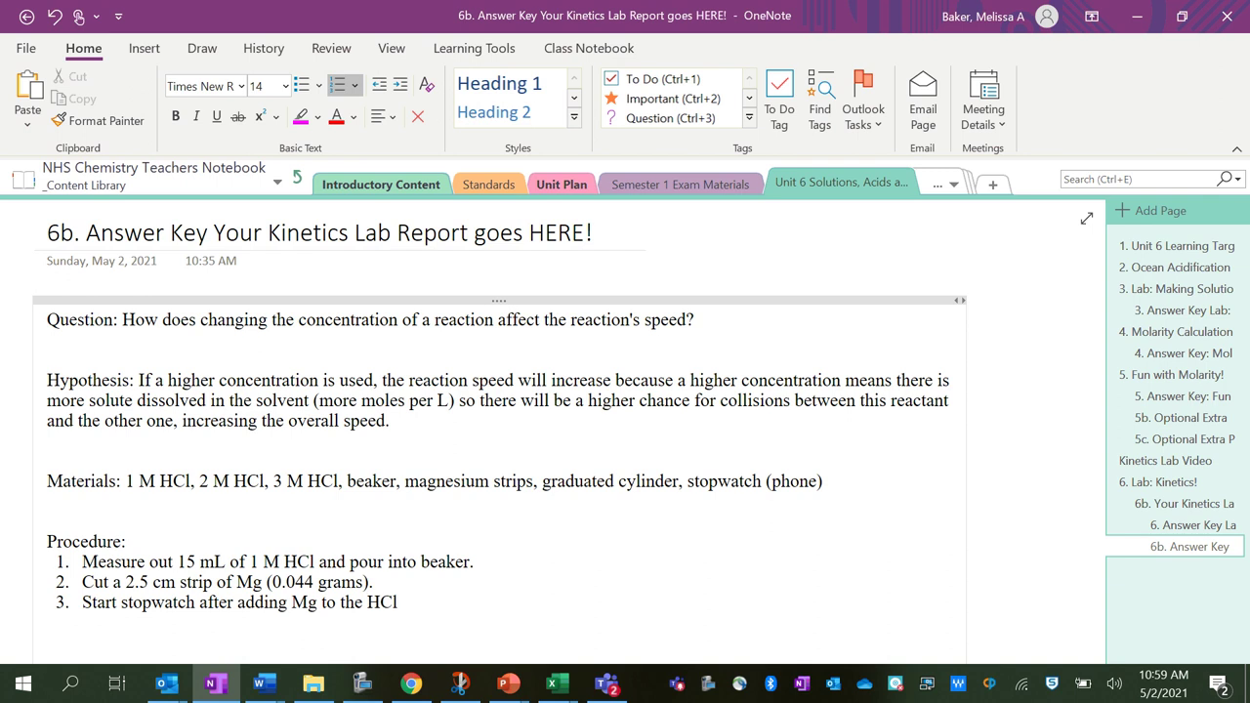
type(".")
Step: Add procedure step 4, "Stop stopwatch when Mg is "gone" (aka fully reacted)."
key("Return")
type("Stop ")
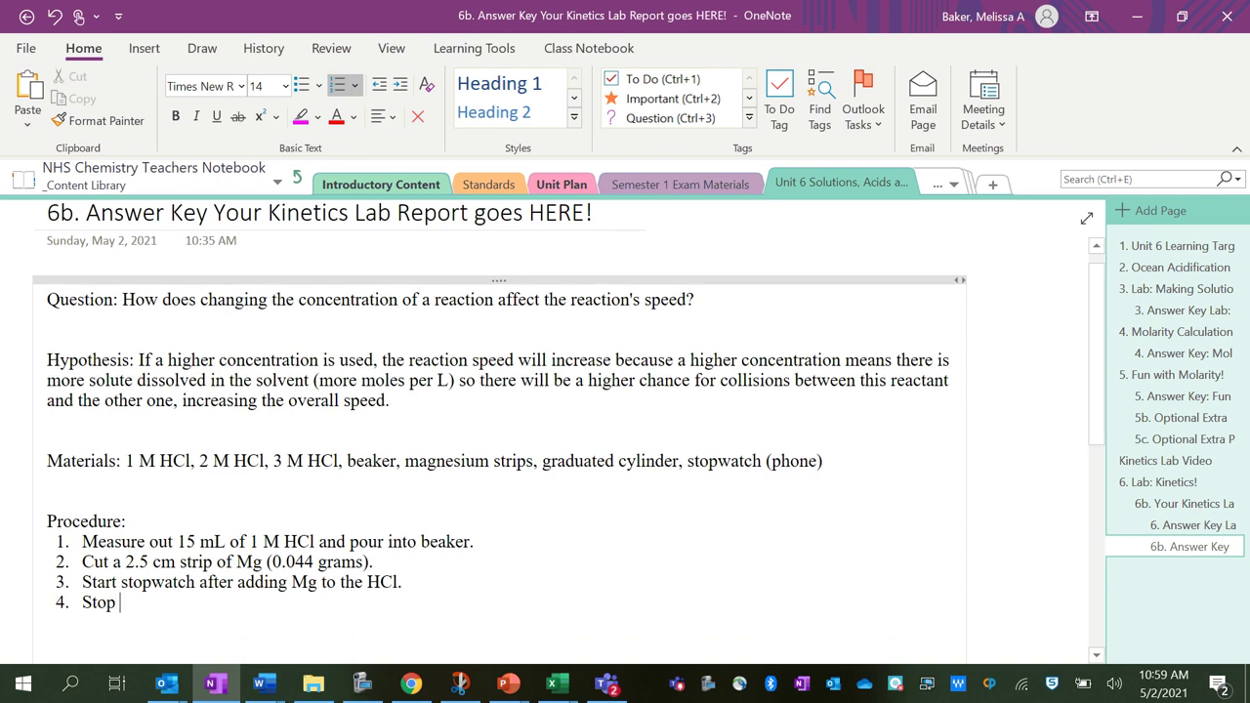
type("stopwatch when Ma")
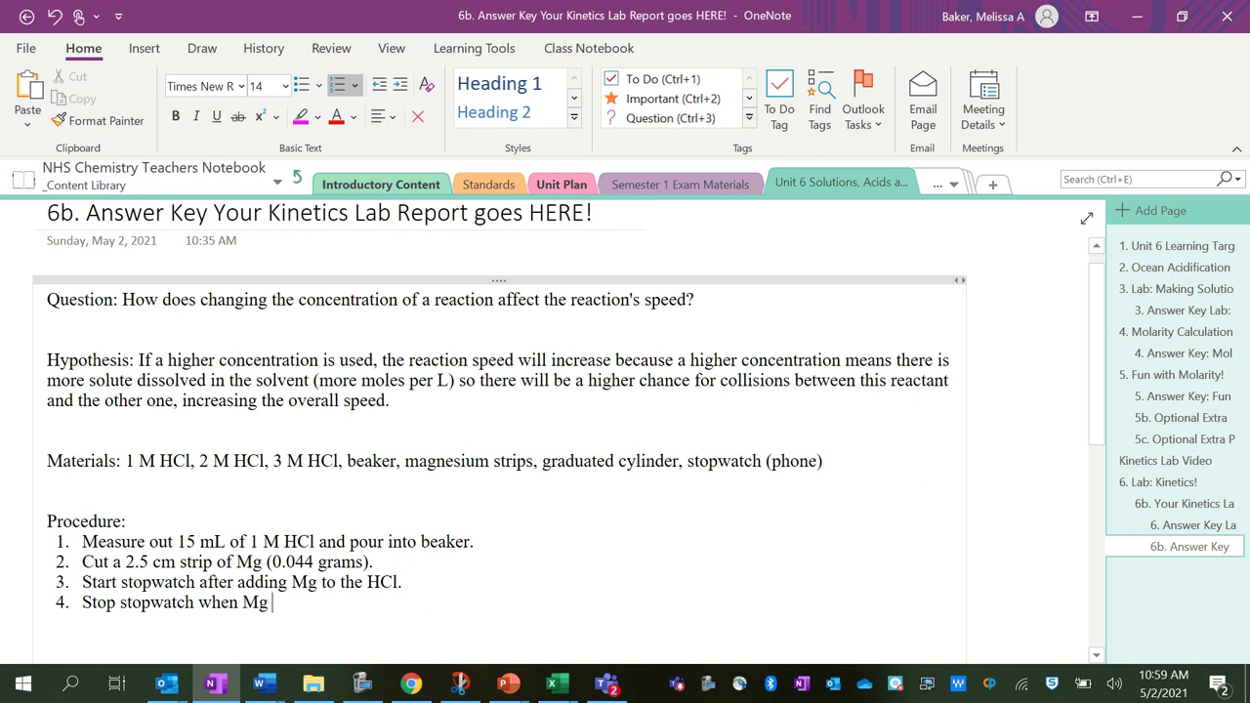
type(" is \"gone\"")
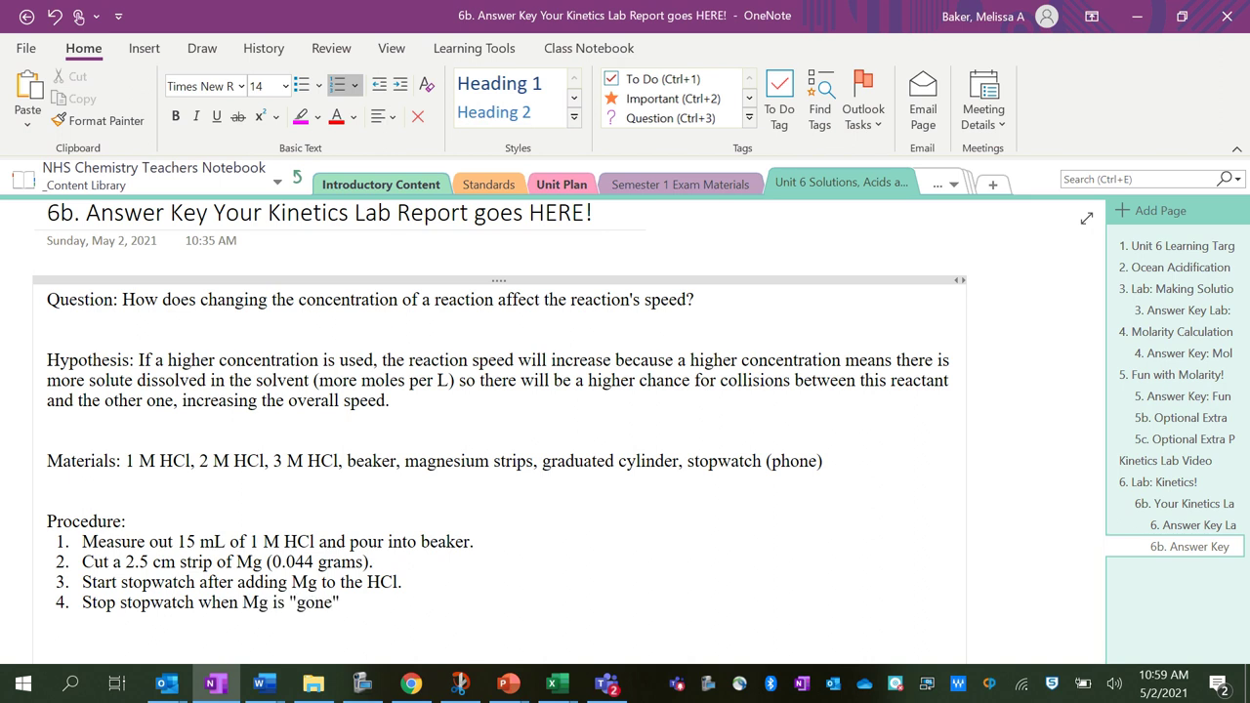
type(" (aka fully reacted).")
Step: Add procedure steps 5 and 6, "Record time." and "Repeat steps 1-5 with 2 M HCl and 3 M HCl."
key("Return")
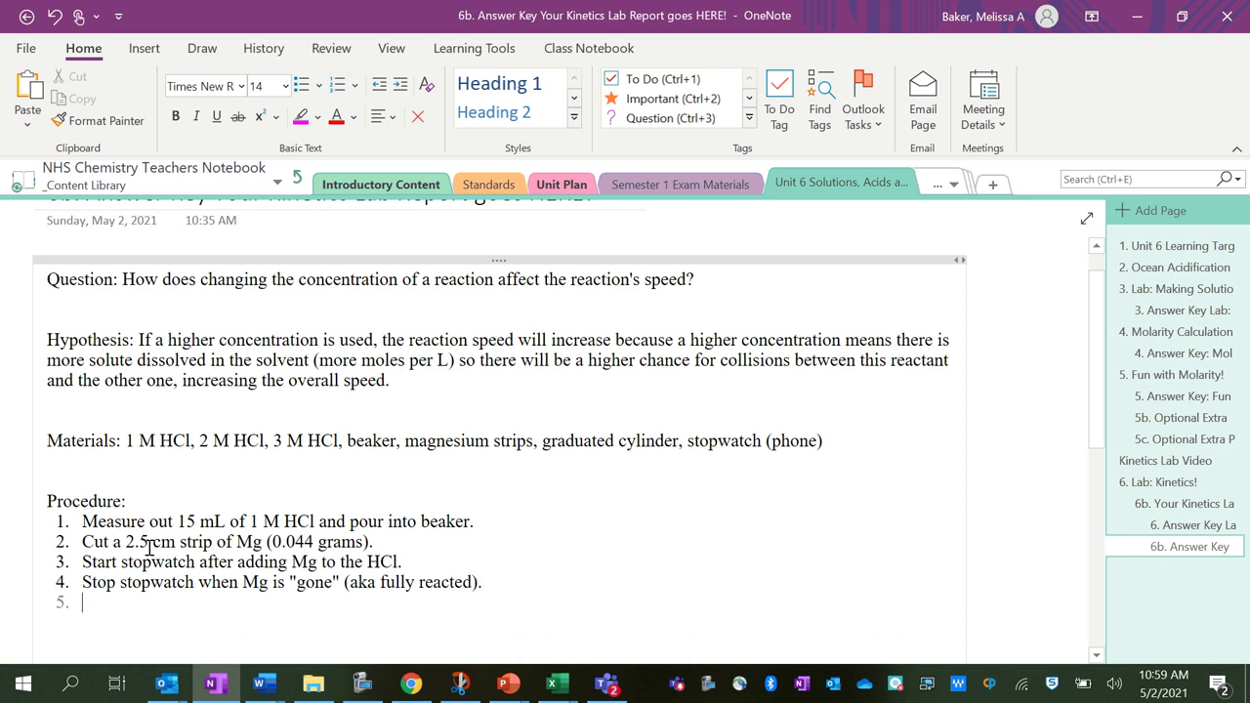
type("REcor")
key("BackSpace")
key("BackSpace")
key("BackSpace")
key("BackSpace")
type("ecord time.")
key("Return")
type("Repeat s")
key("BackSpace")
type("t steps 1-5 with 2 M HCl and 3 ")
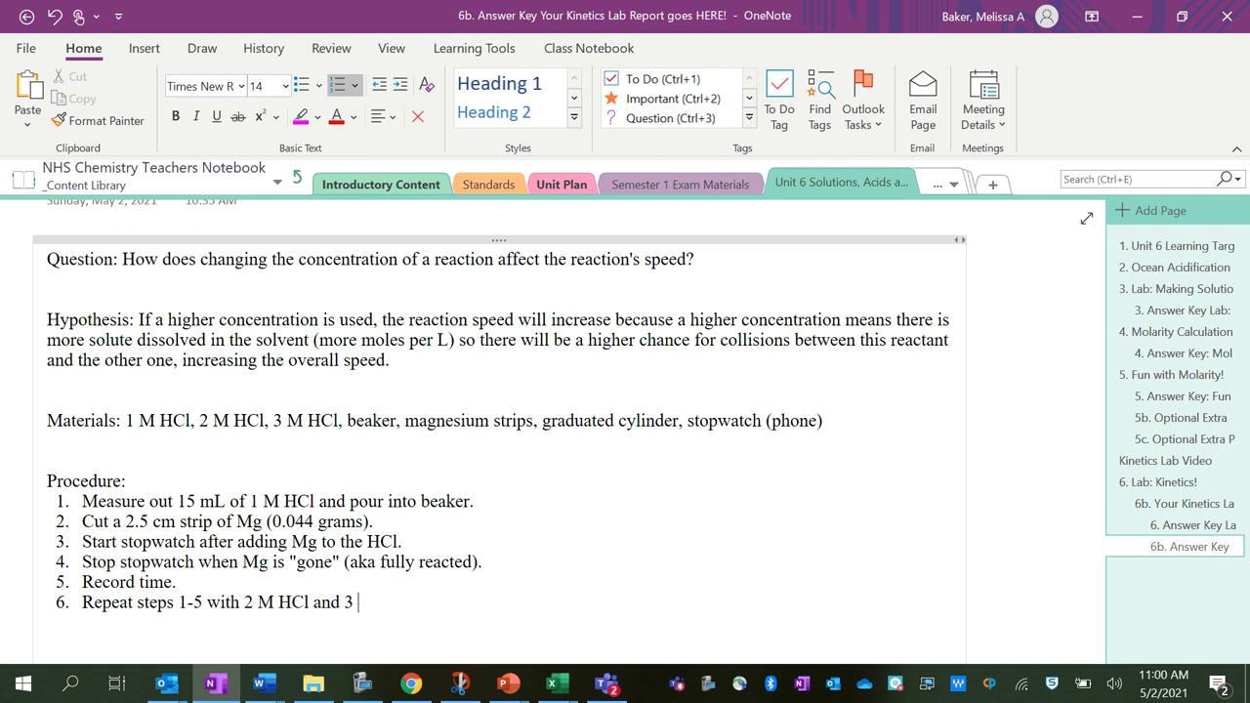
type("M HCl.")
Step: Enter the data table's column headings "1 M HCl", "2 M HCl" and "3 M HCl", leaving the first header cell empty
scroll(217, 543, "down", 3)
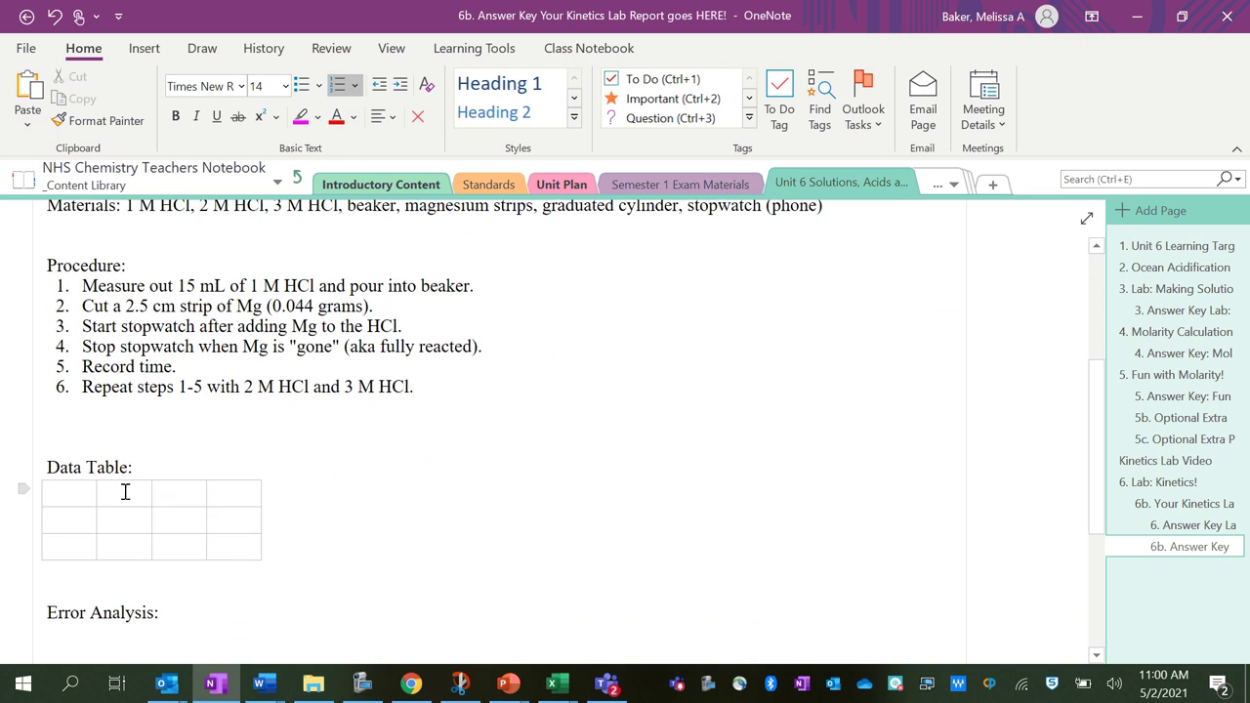
left_click(125, 491)
type("1 M HCl")
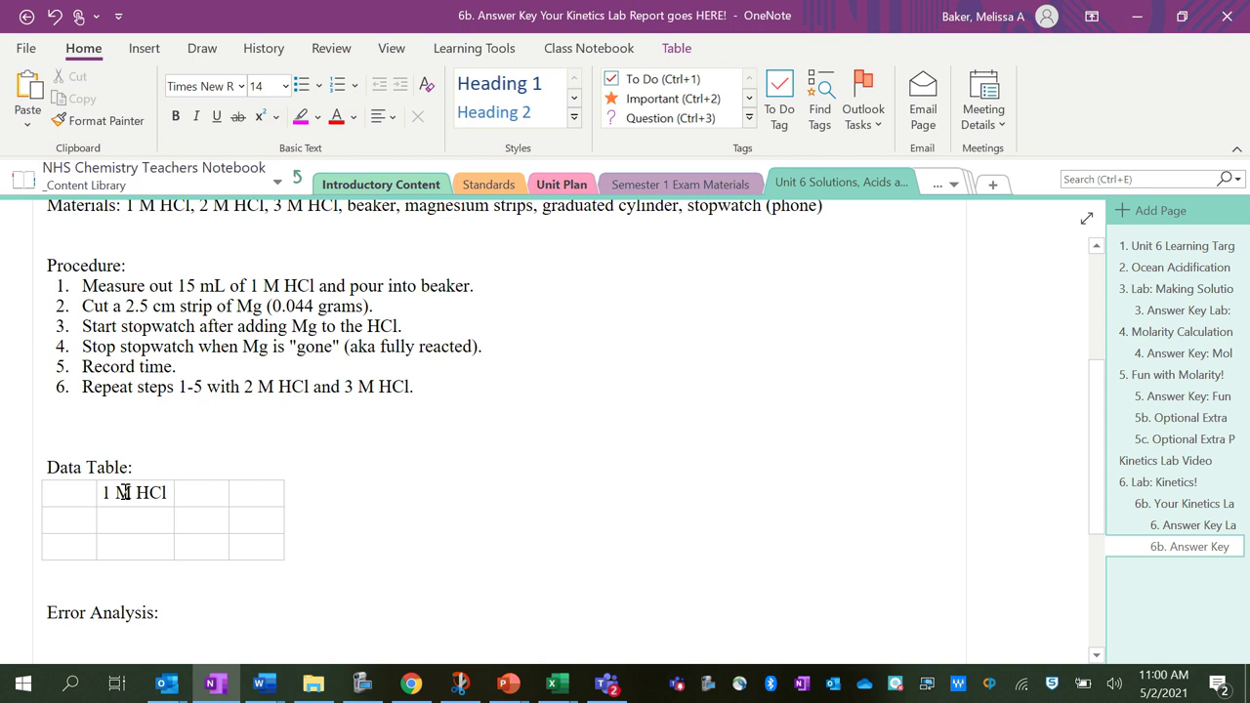
key("Tab")
type("2 M HCl")
key("Tab")
type("3 M HCl")
key("Tab")
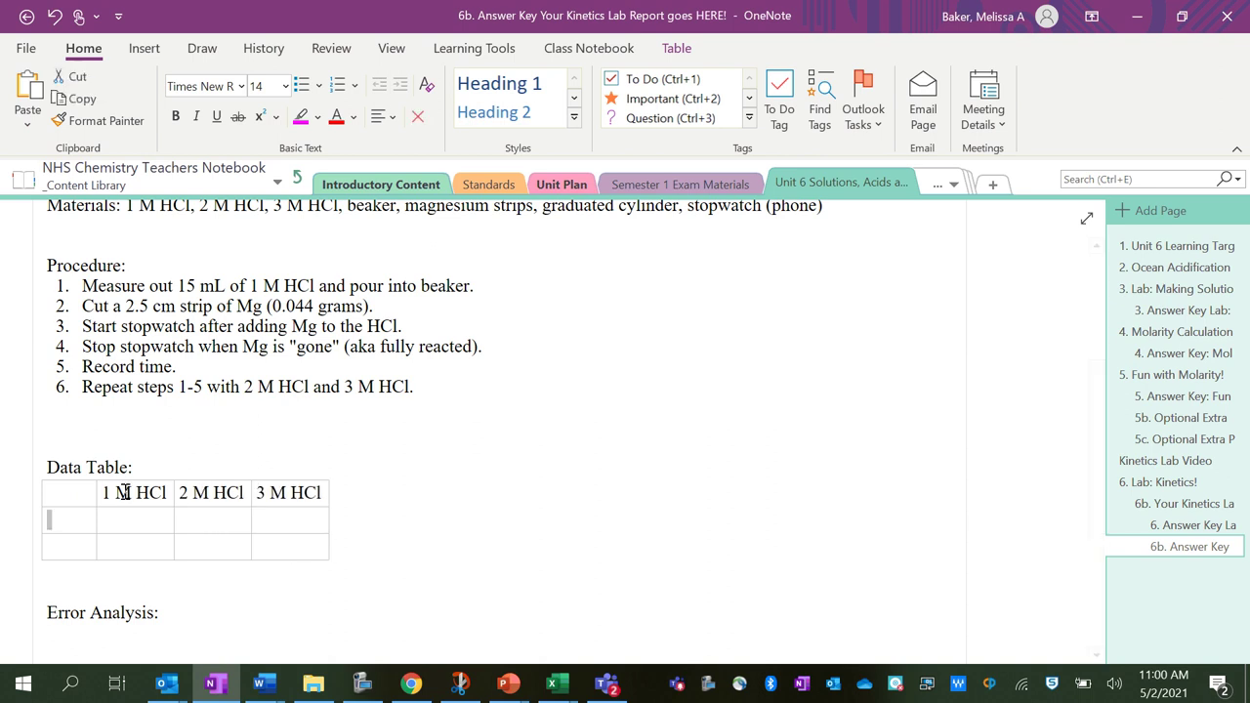
Step: Label the data table's rows "Reaction time (seconds)" and "Reaction rate (g of Mg used up/second)"
type("Reaction time (seconds)")
key("Tab")
key("Tab")
key("Tab")
key("Tab")
type("Reaction rate (g of Mg used up/second)")
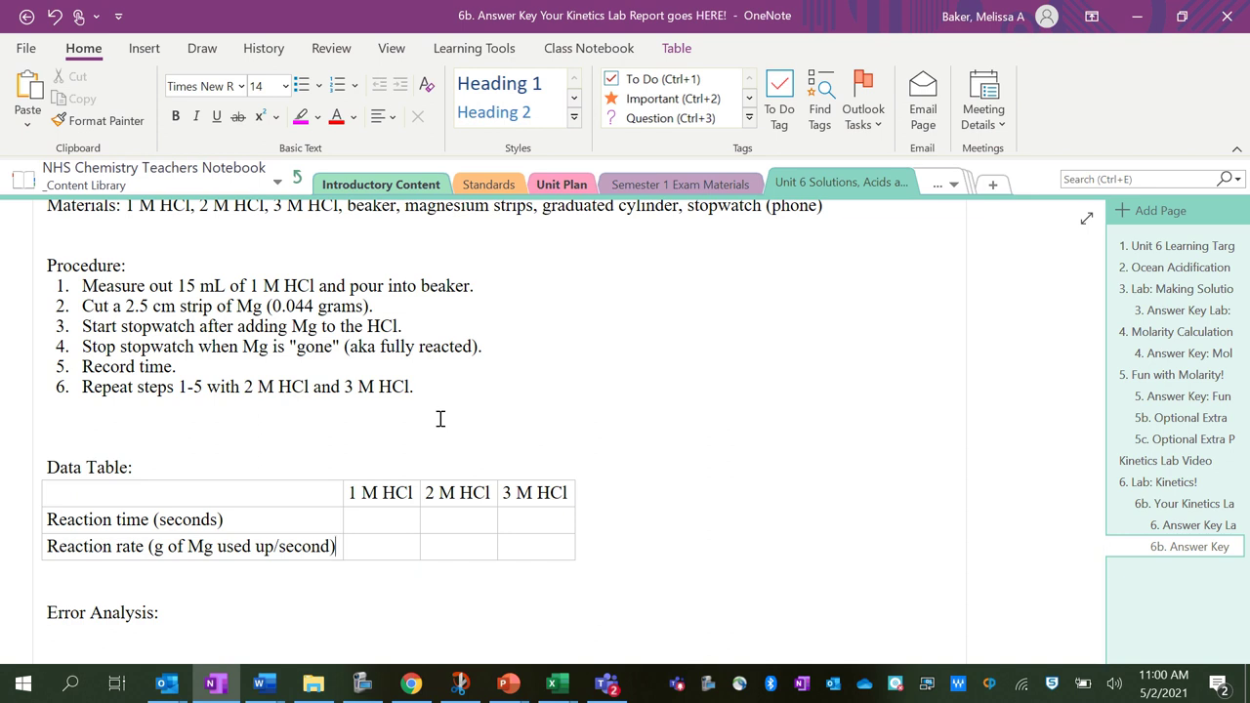
Step: Enter the reaction times in red text: 79.7 for 1 M HCl and 28.9 for 2 M HCl
left_click(381, 523)
left_click(337, 125)
type("79.7")
key("Tab")
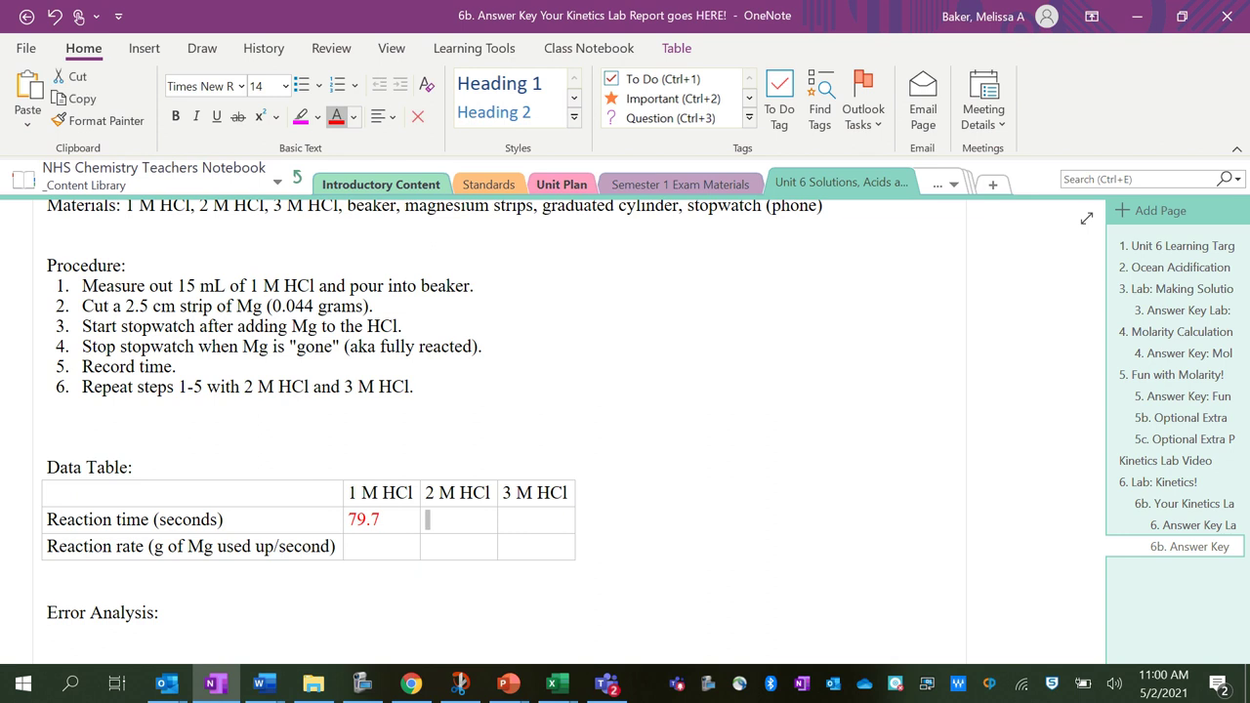
type("28")
key("BackSpace")
key("BackSpace")
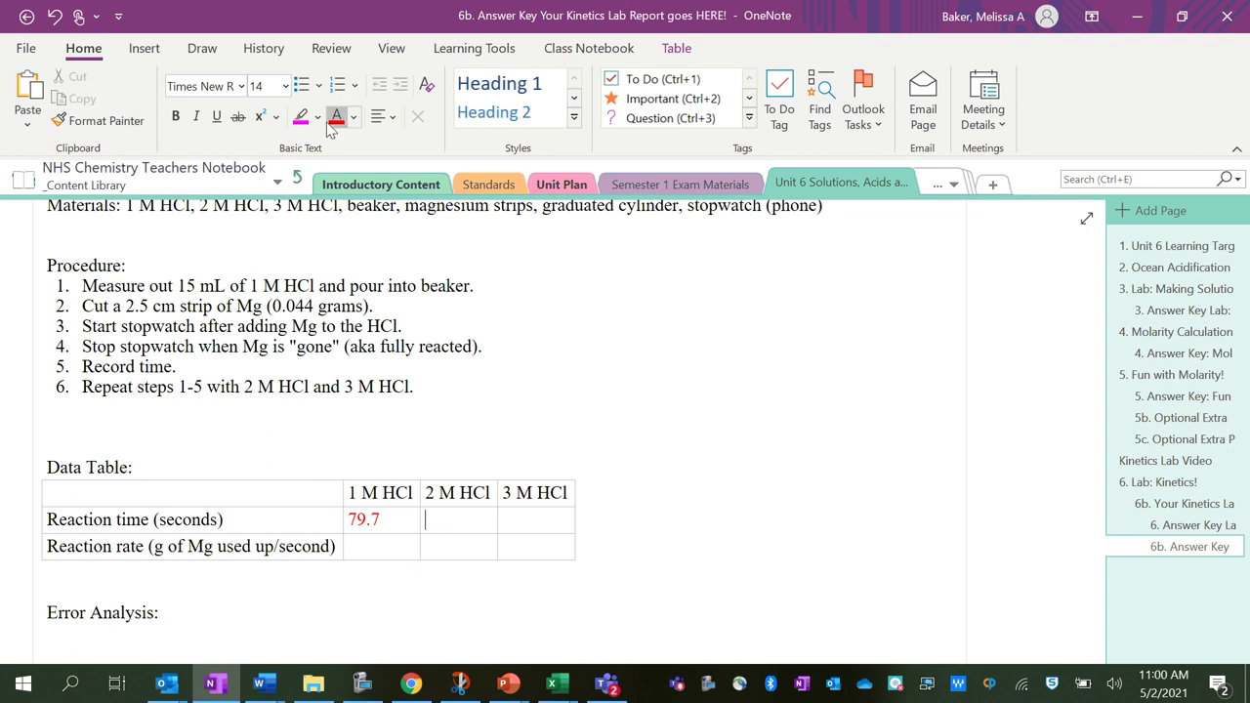
type("28.9")
Step: Enter 14.2 in red text as the reaction time for 3 M HCl
left_click(549, 519)
left_click(336, 127)
type("145")
key("BackSpace")
type(".2")
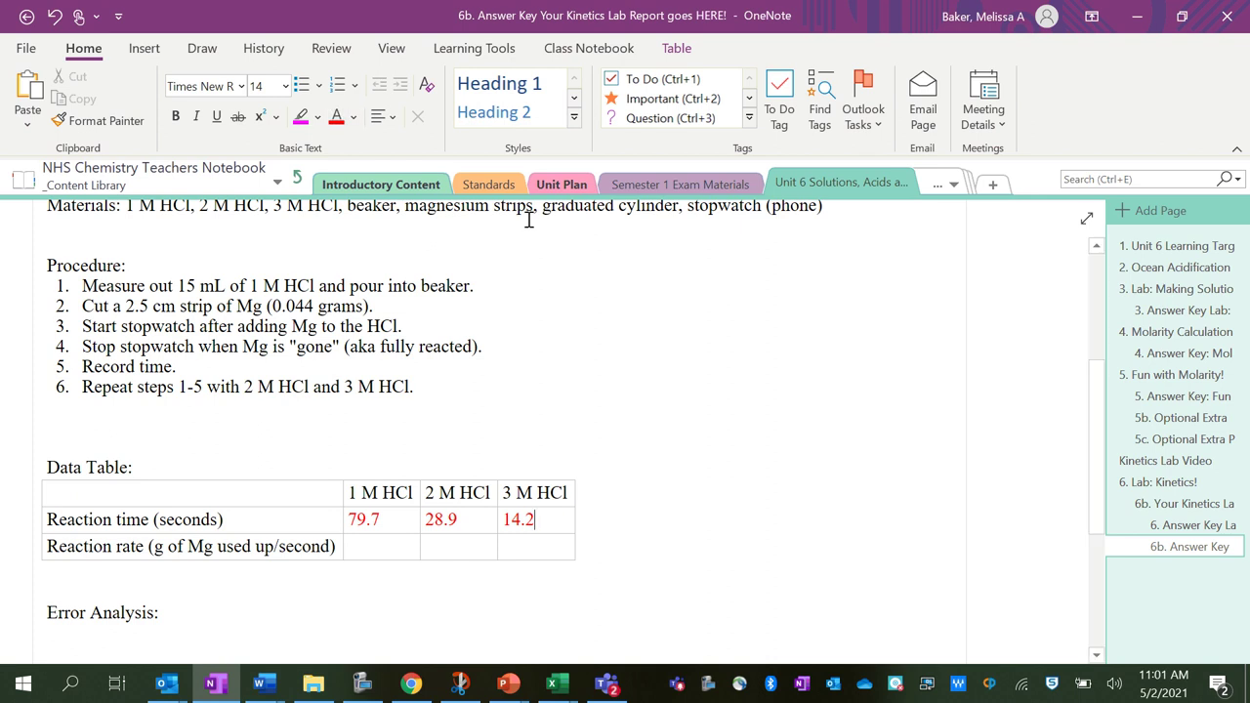
Step: Fill the reaction rate row with 0.044/79.7=0.0006, 0.044/28.9=0.0015 and 0.044/14.2=0.0031 for 1, 2 and 3 M HCl
left_click(374, 554)
type("0.044/79.7=0.0006")
key("Return")
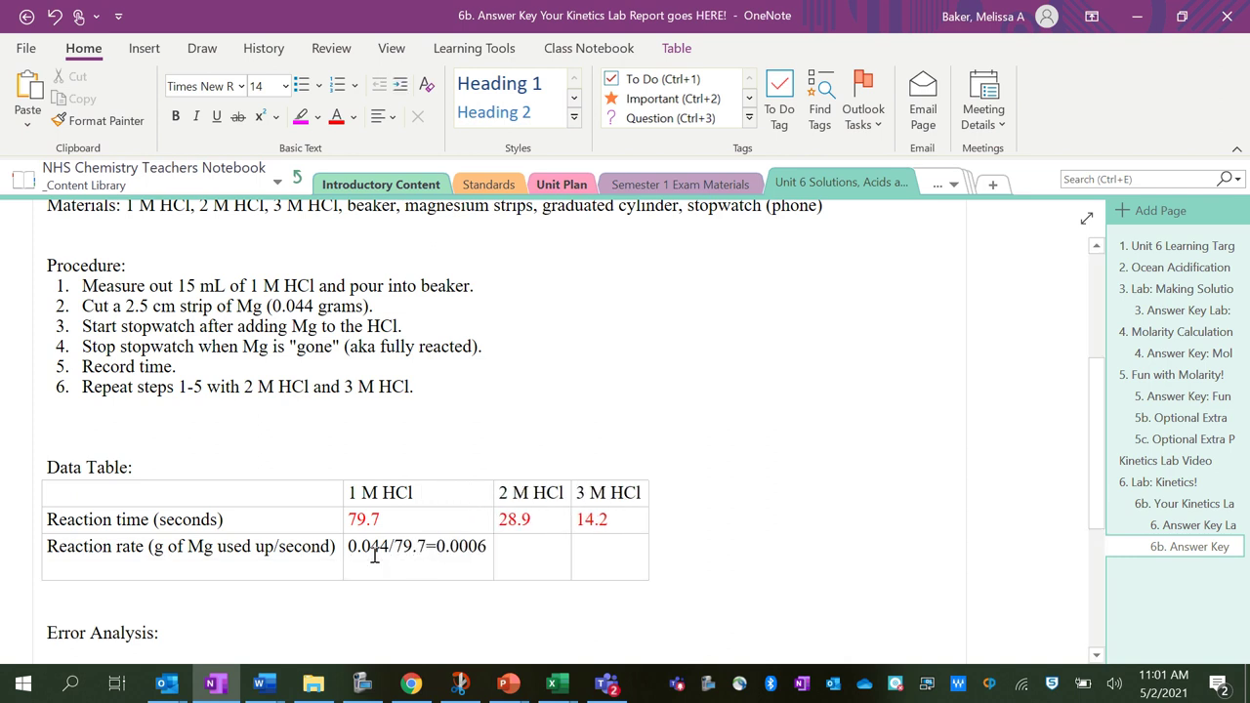
left_click(522, 556)
type("0.044/28.9")
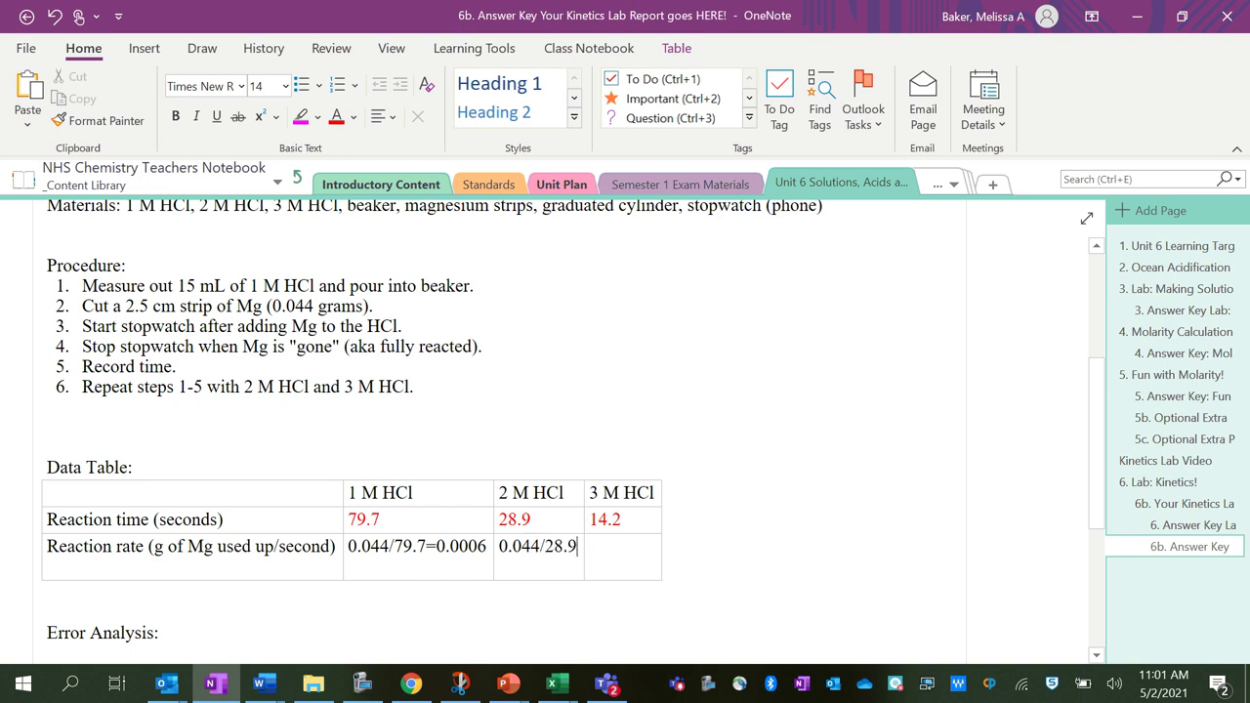
type("=0.0015")
left_click(700, 556)
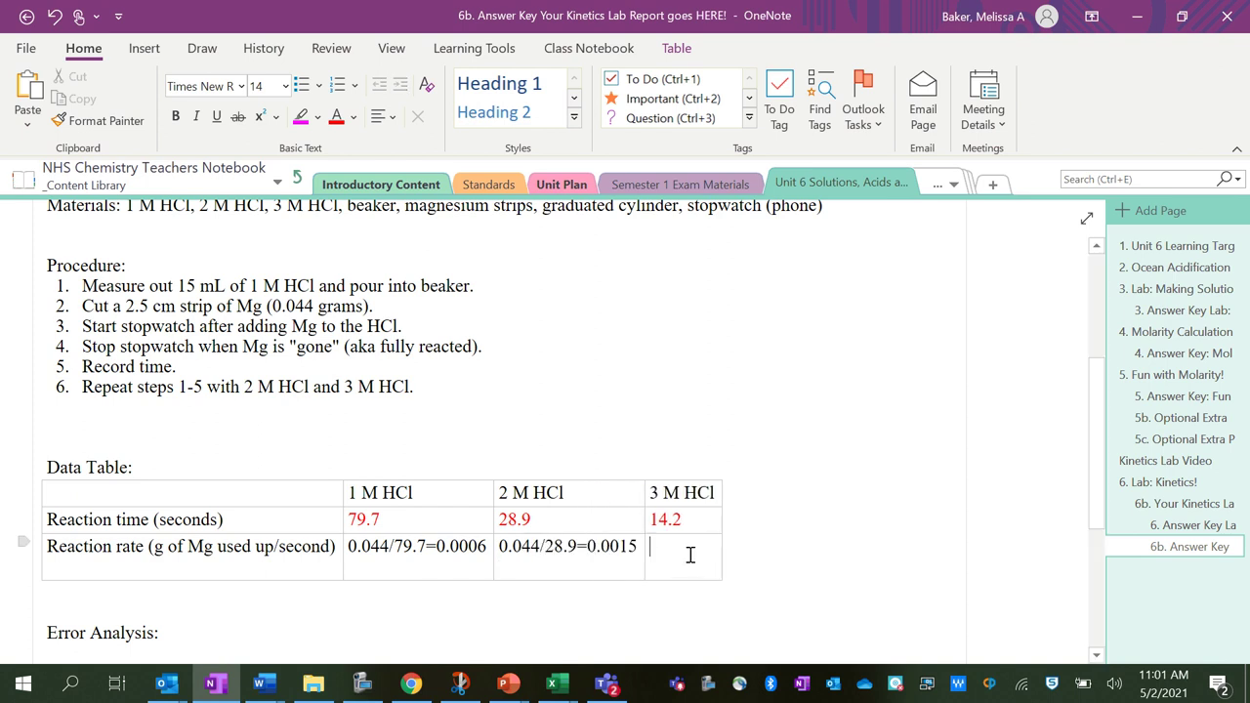
type("0.044/14.2=0.0031")
key("Tab")
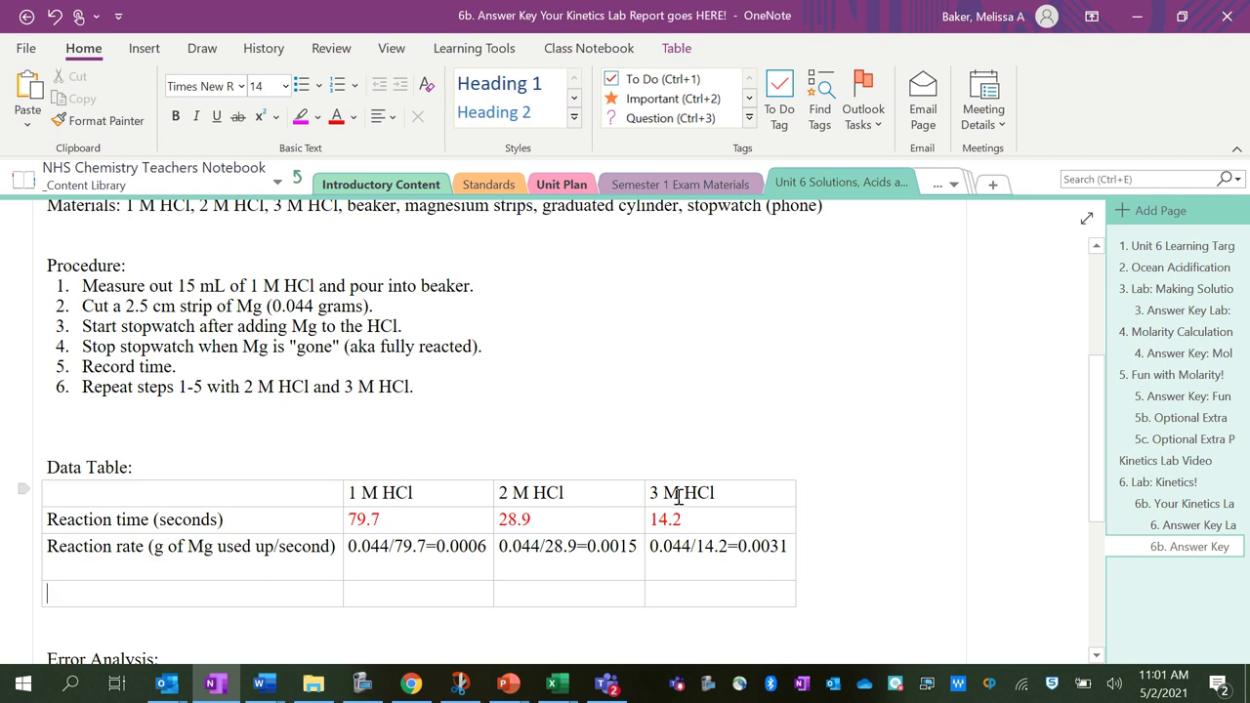
Step: Remove the extra empty row at the end of the data table
left_click_drag(108, 599, 667, 602)
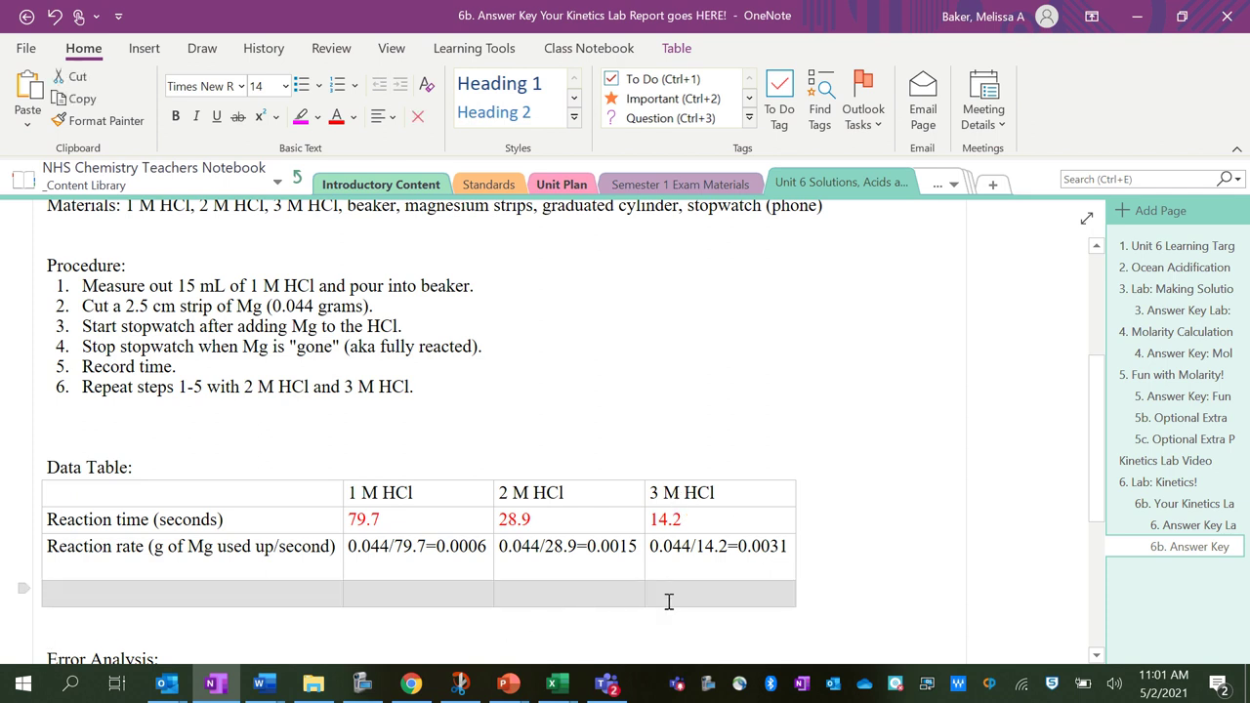
right_click(436, 593)
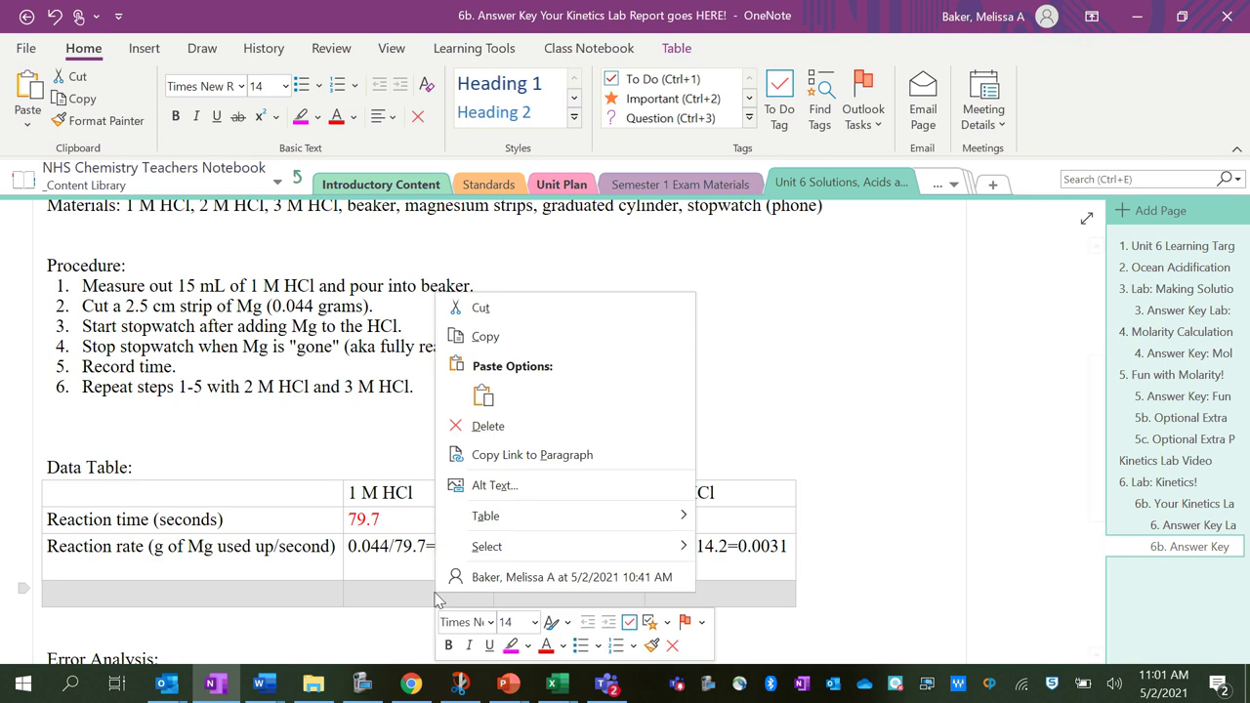
left_click(510, 310)
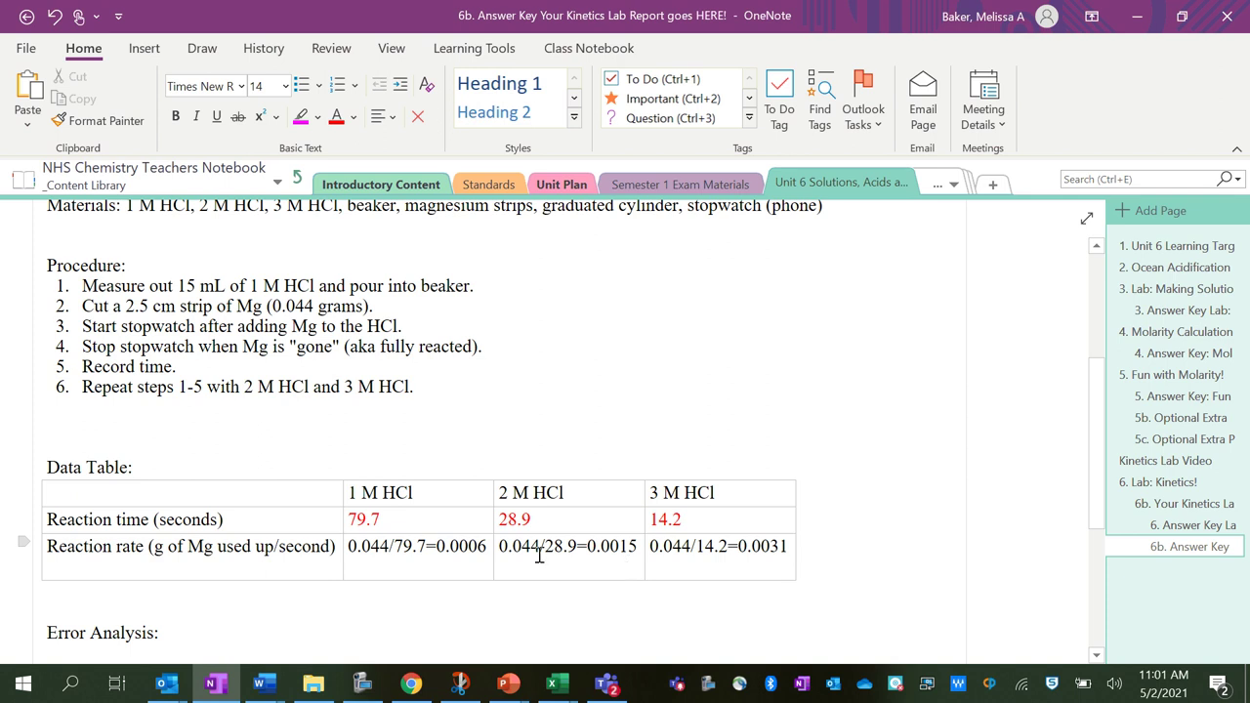
Step: Begin the Error Analysis section with "We are making the assumption that 2.5 cm of Mg is equal to 0.044 grams"
scroll(479, 562, "down", 3)
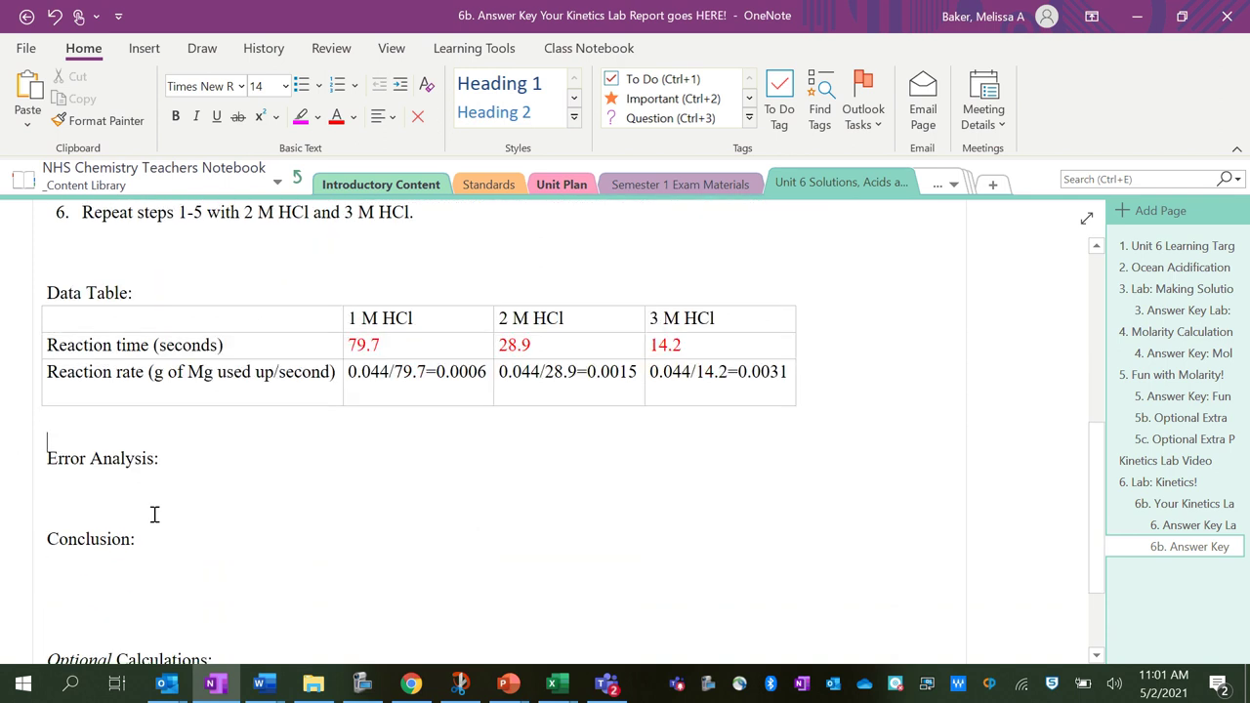
left_click(72, 482)
type("We are making")
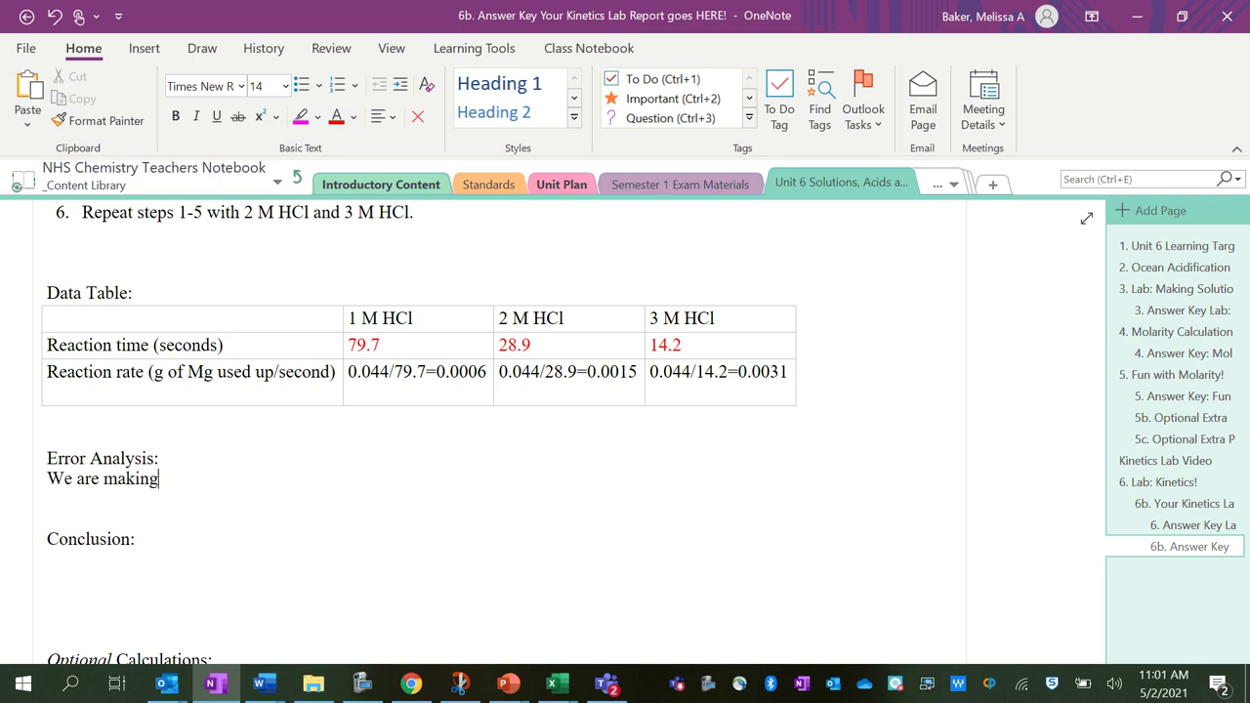
type(" the assumpt")
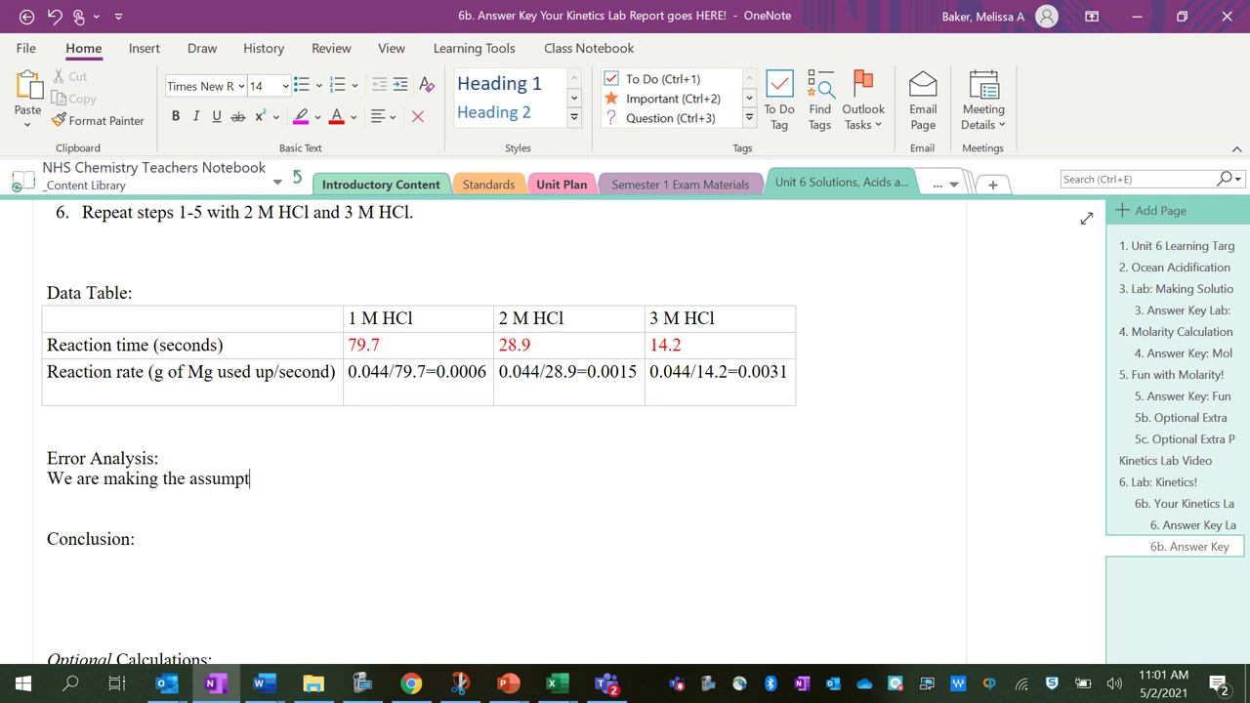
type("ion that 2.5 cm")
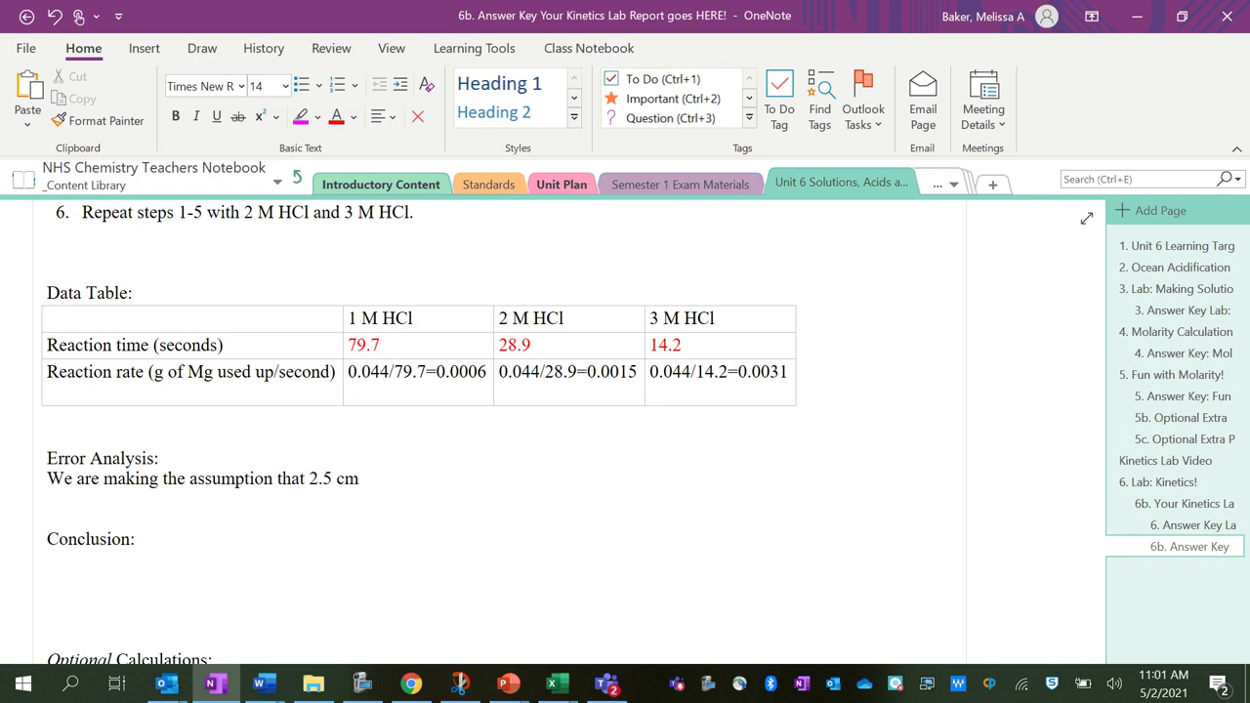
type(" of Mg is eq")
type("ual to")
type(" 0.044 grams")
Step: Continue the sentence with ", but it's difficult to use a ruler to accurately cut 2.5 cm so that the mass would be 0.044 grams exactly."
type(", but we")
key("BackSpace")
key("BackSpace")
type("it's difficult to use ")
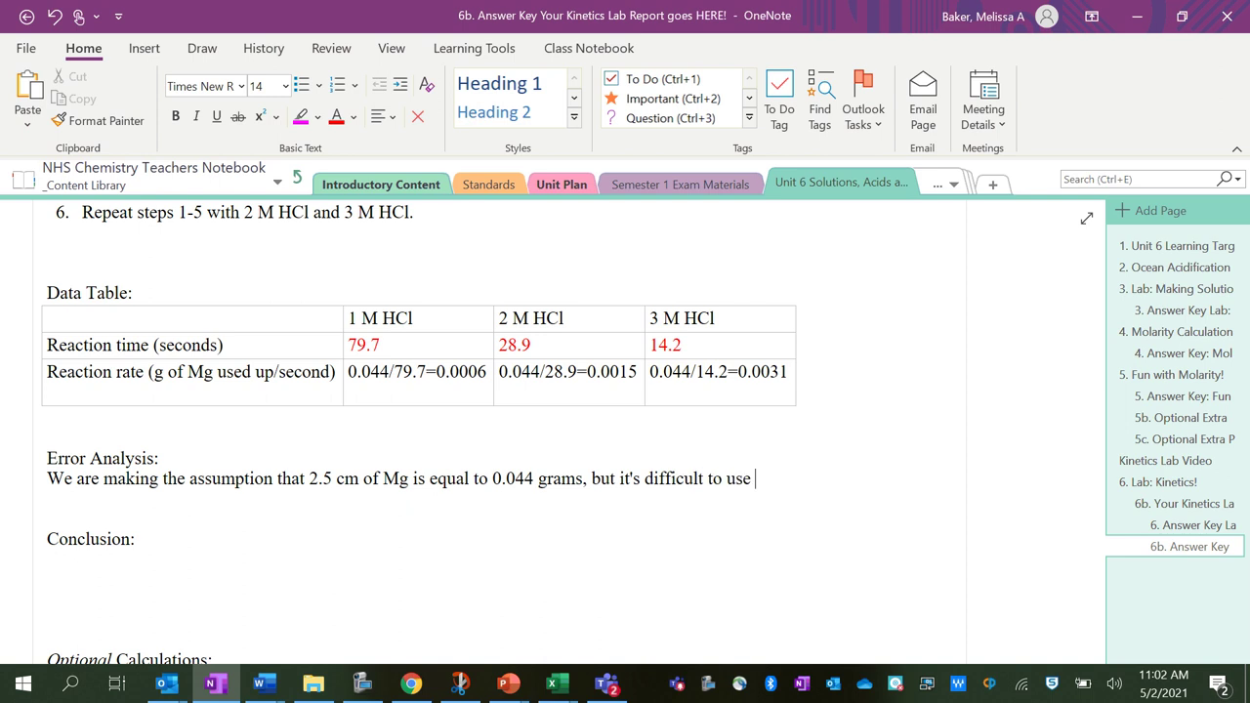
type("a ruler to accurately")
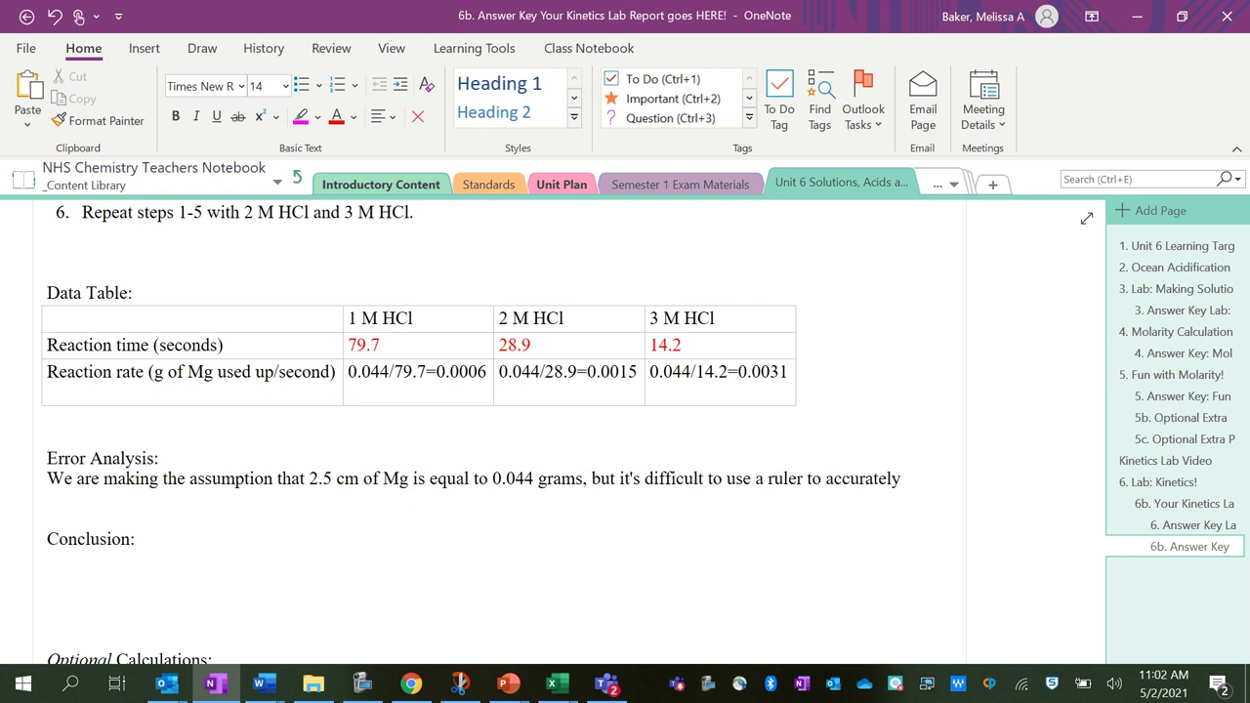
type(" cut 2.5 cm s ")
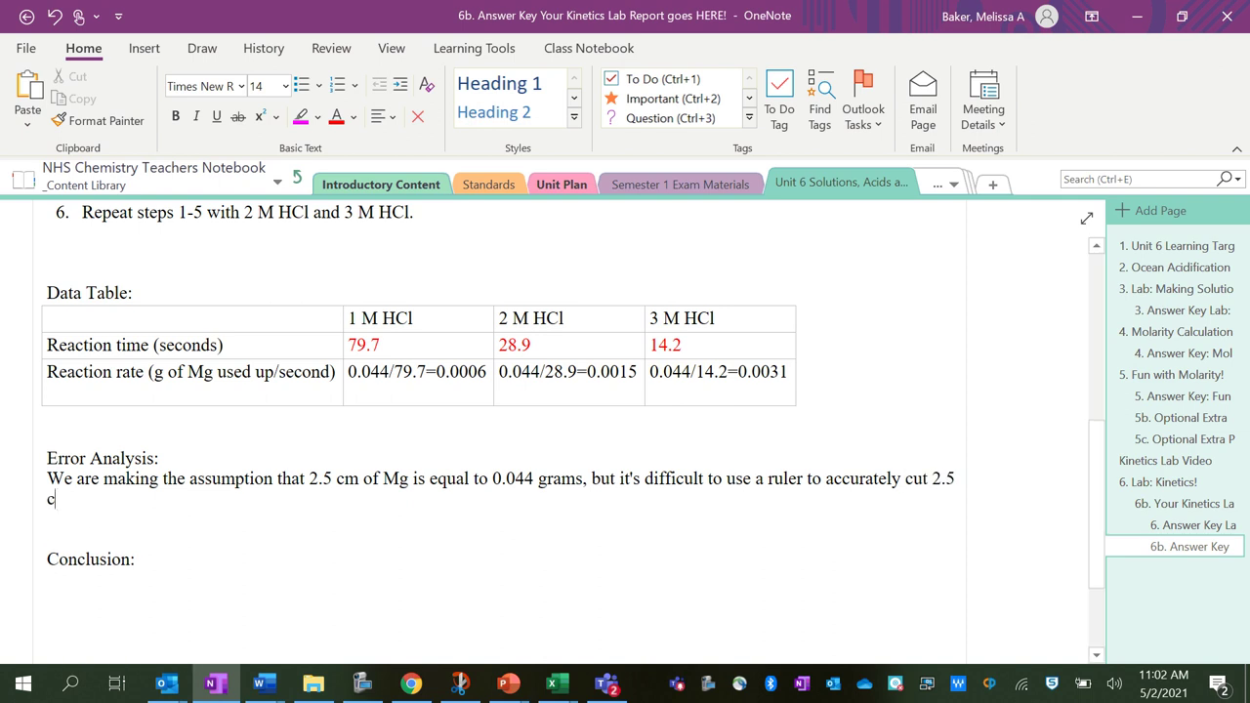
type("o that th")
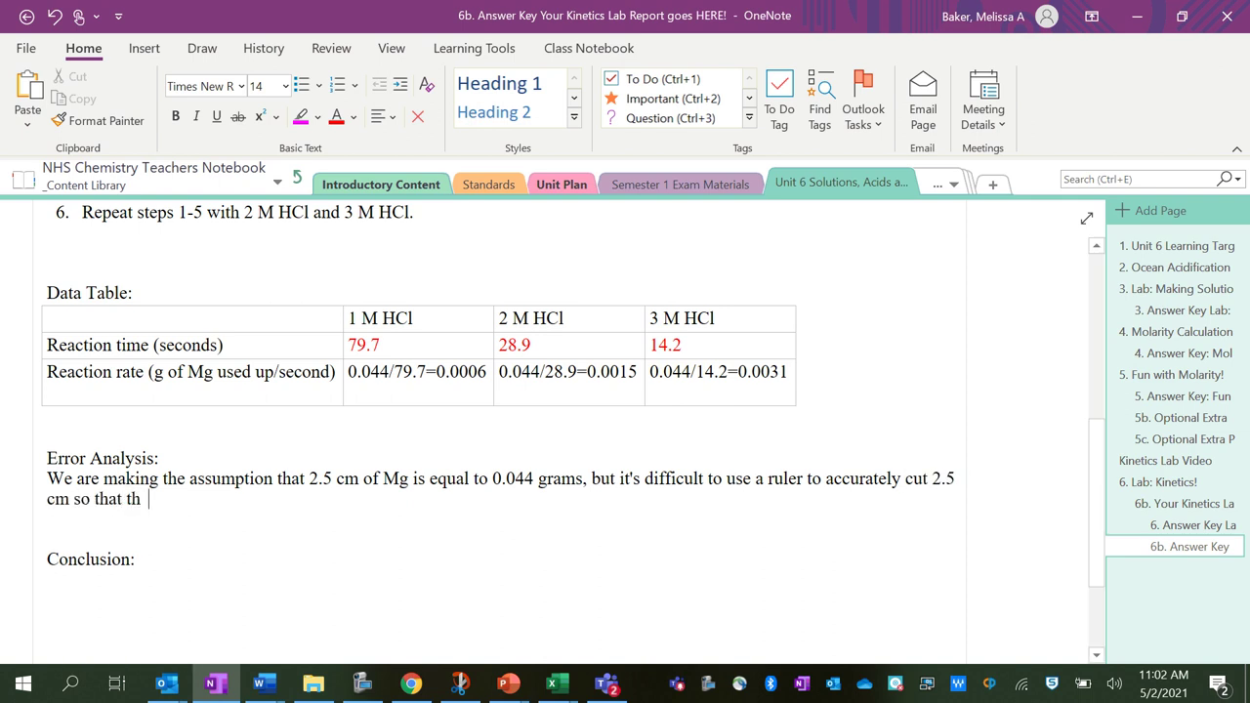
type("e mass would be")
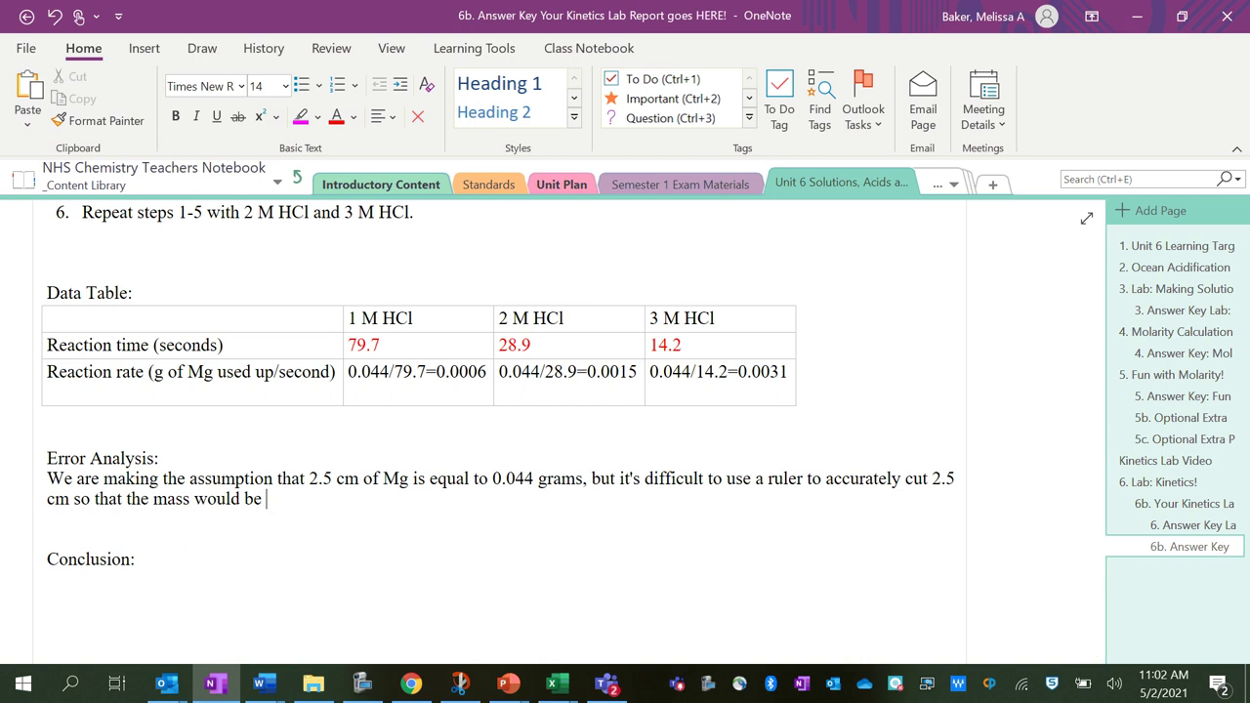
type(" 0.044 grams exactly")
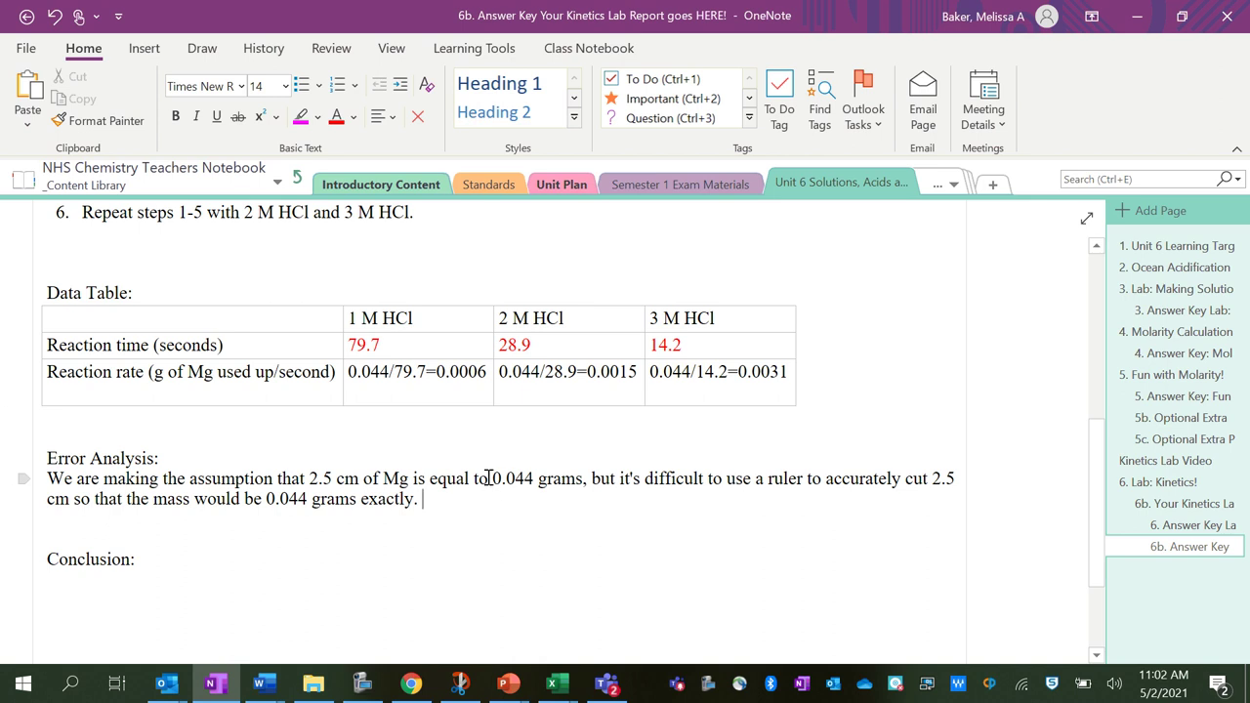
Step: Add to the Error Analysis "Another source of error was that sometimes the Mg would get stuck on the edge of the"
type("Another source of erro")
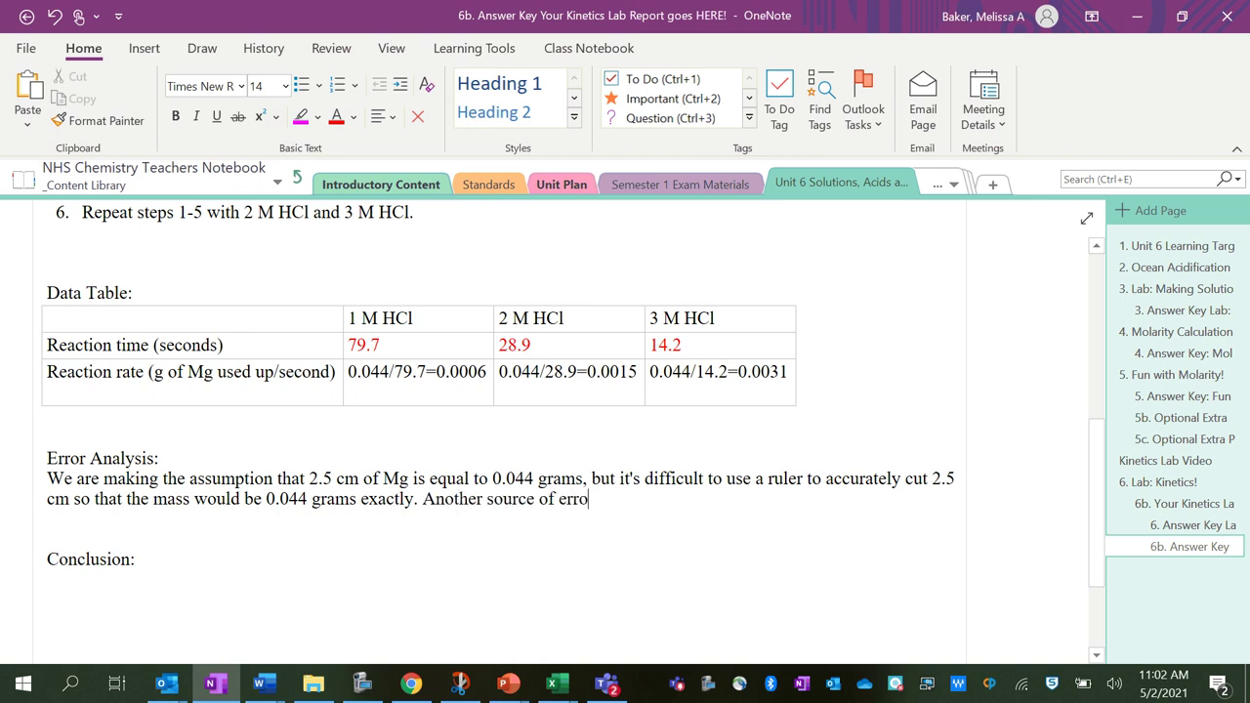
type("r was th")
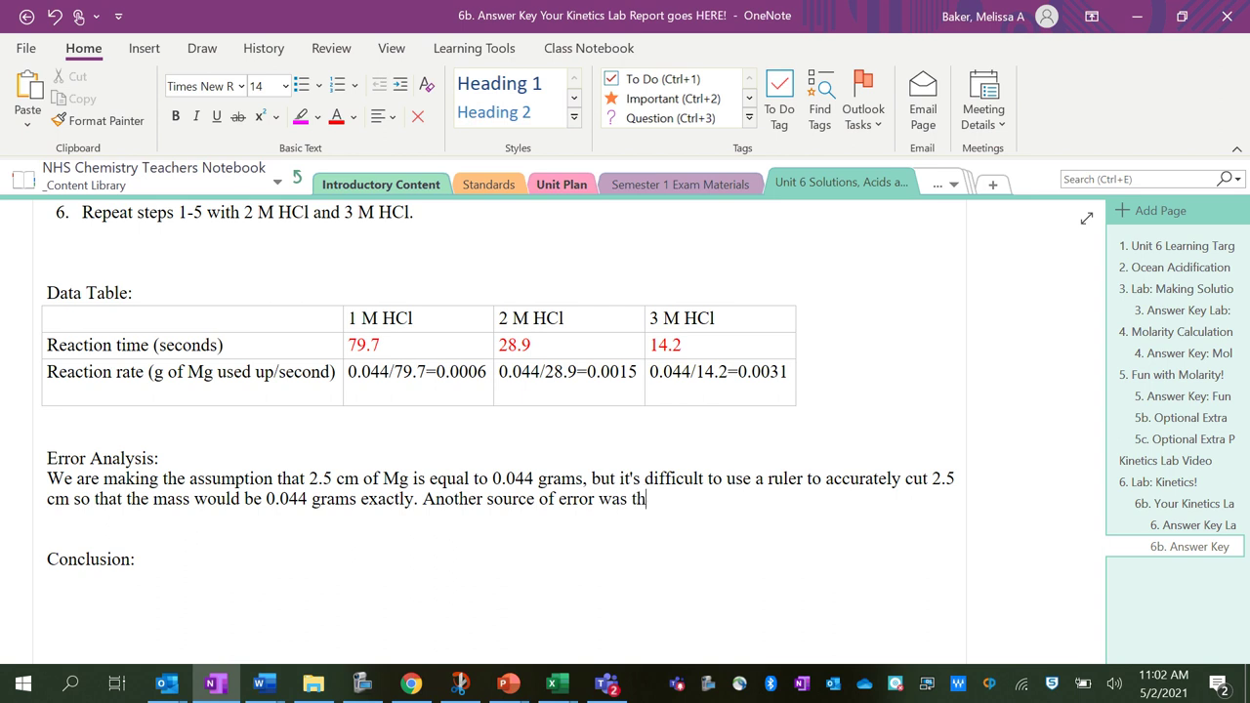
type("at sometimes th")
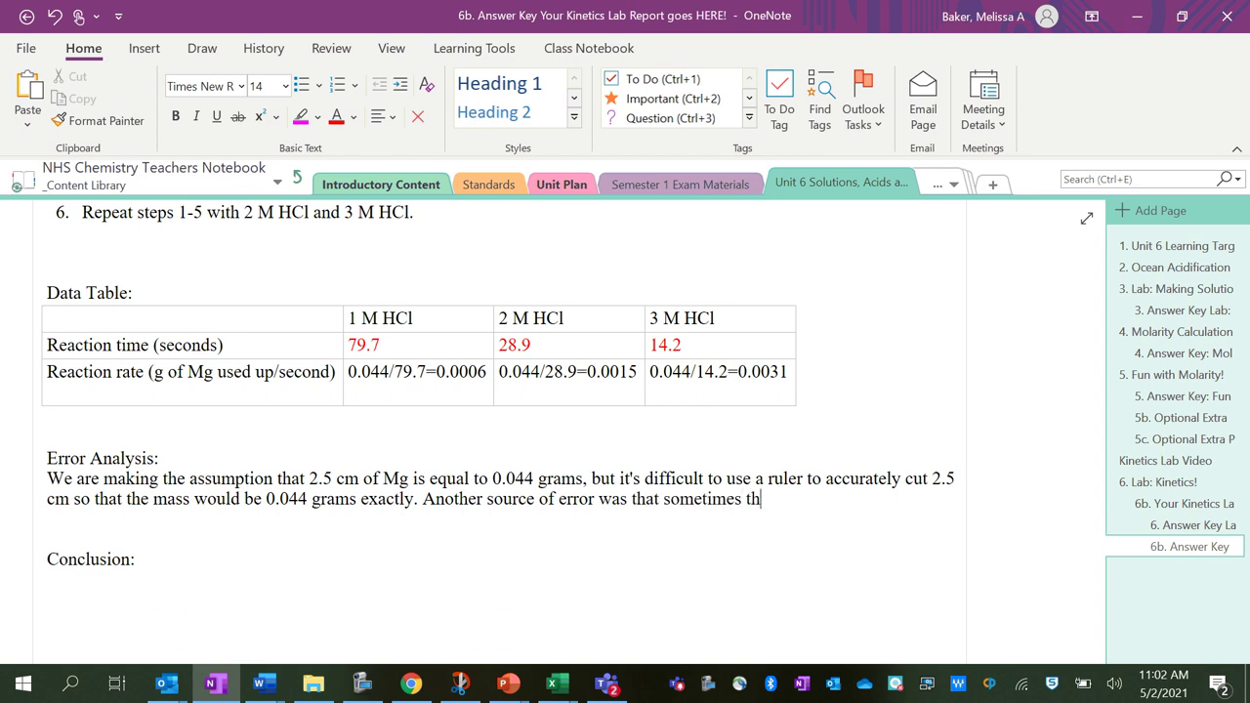
type("e Mg would get stuck")
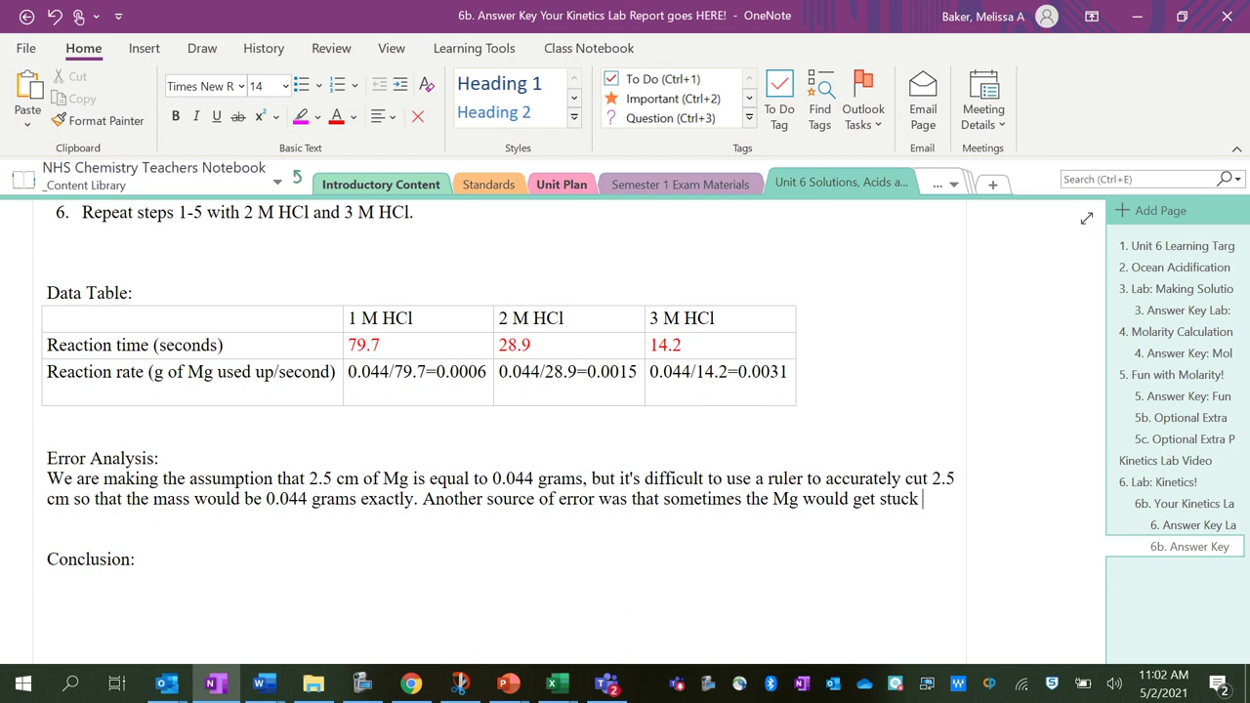
type(" on the edge of the ")
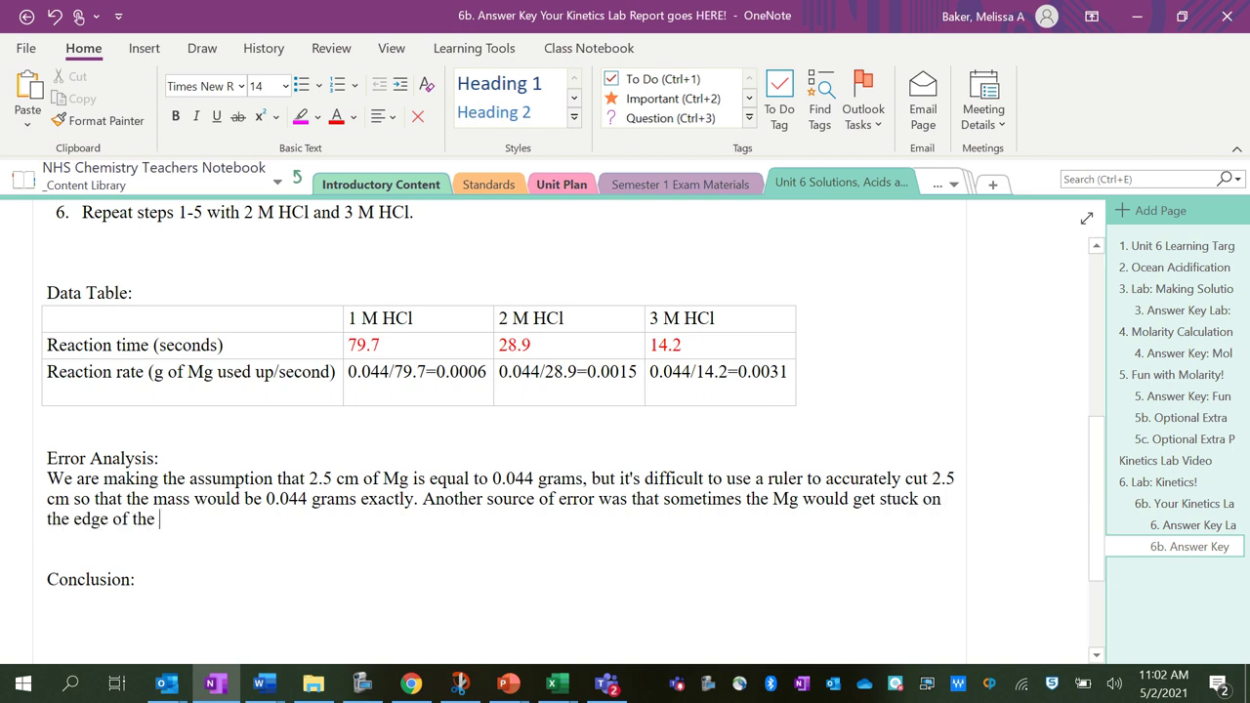
Step: Complete the second error sentence with "beaker and not have as much contact with the HCl (so this possibly slowed down the reaction)."
type("beaker and not have as much con")
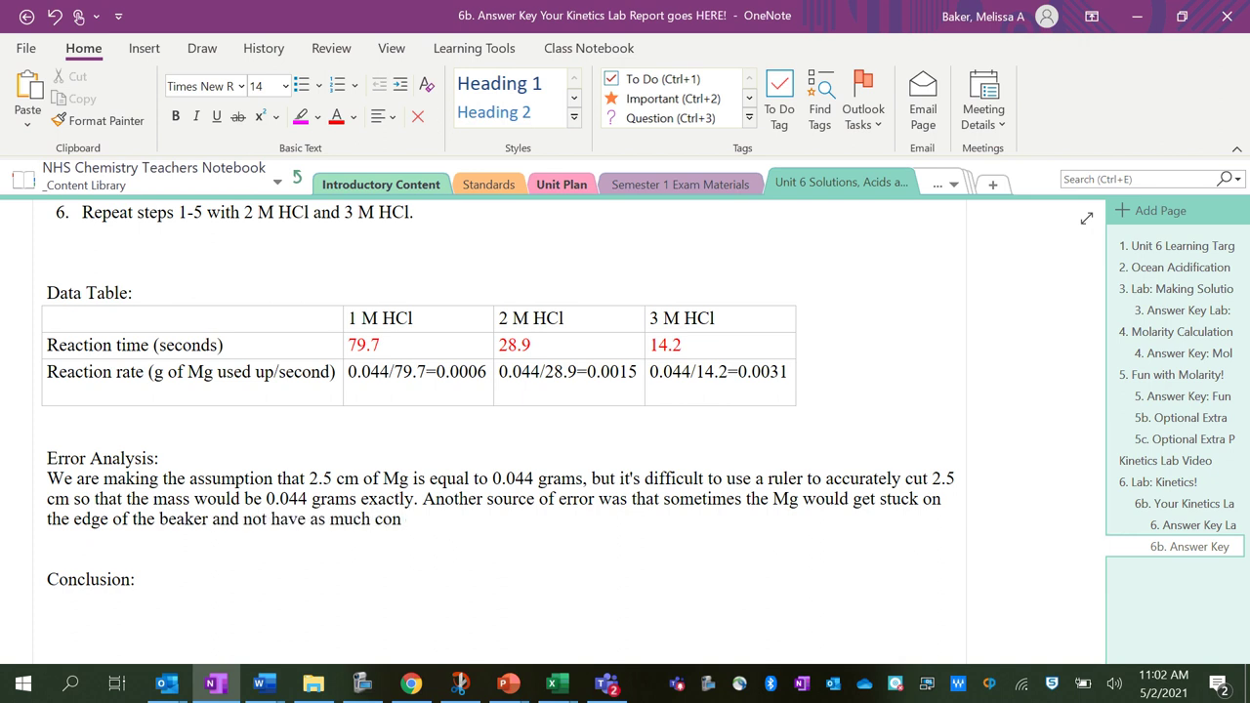
type("tact with the HCl")
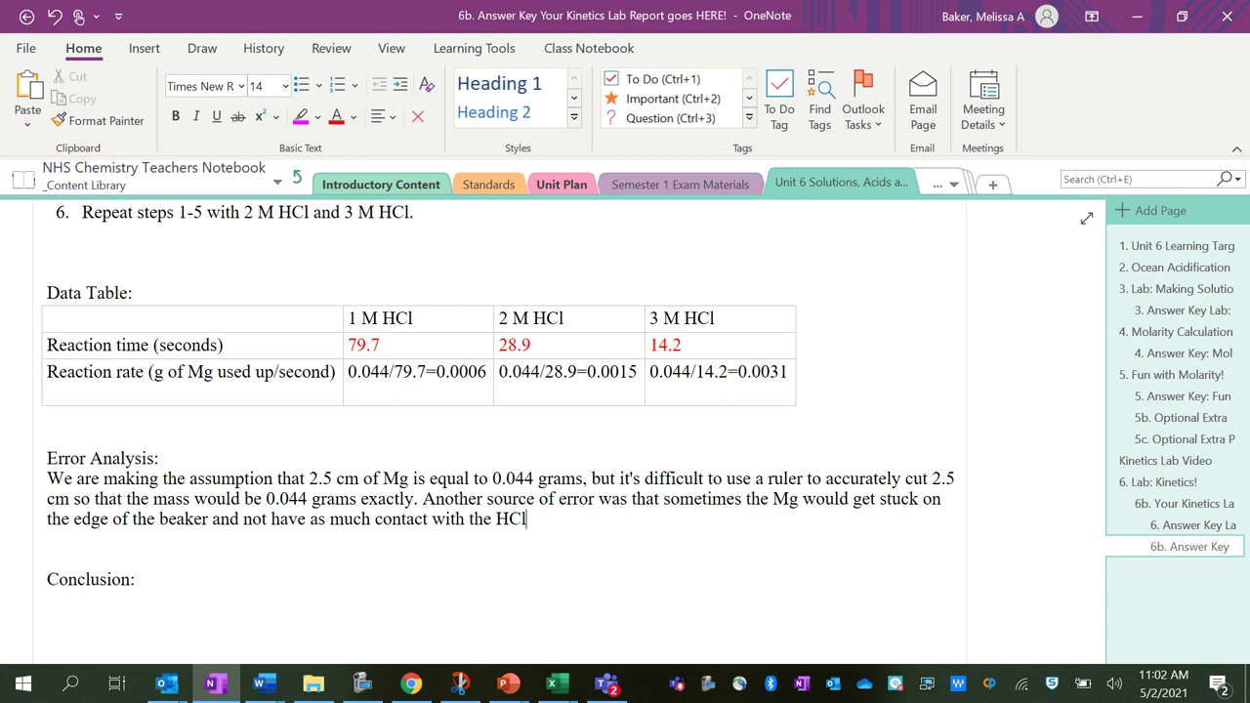
type(" (so this possible")
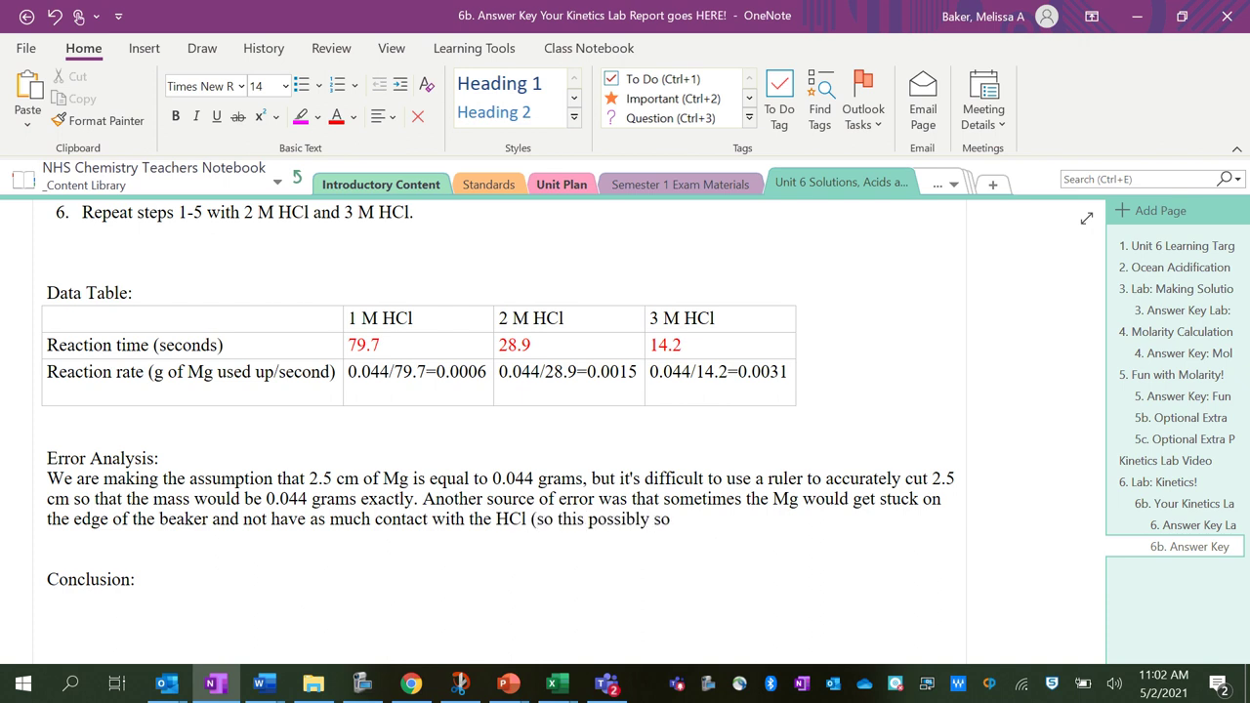
type(" slowed down the reaction).")
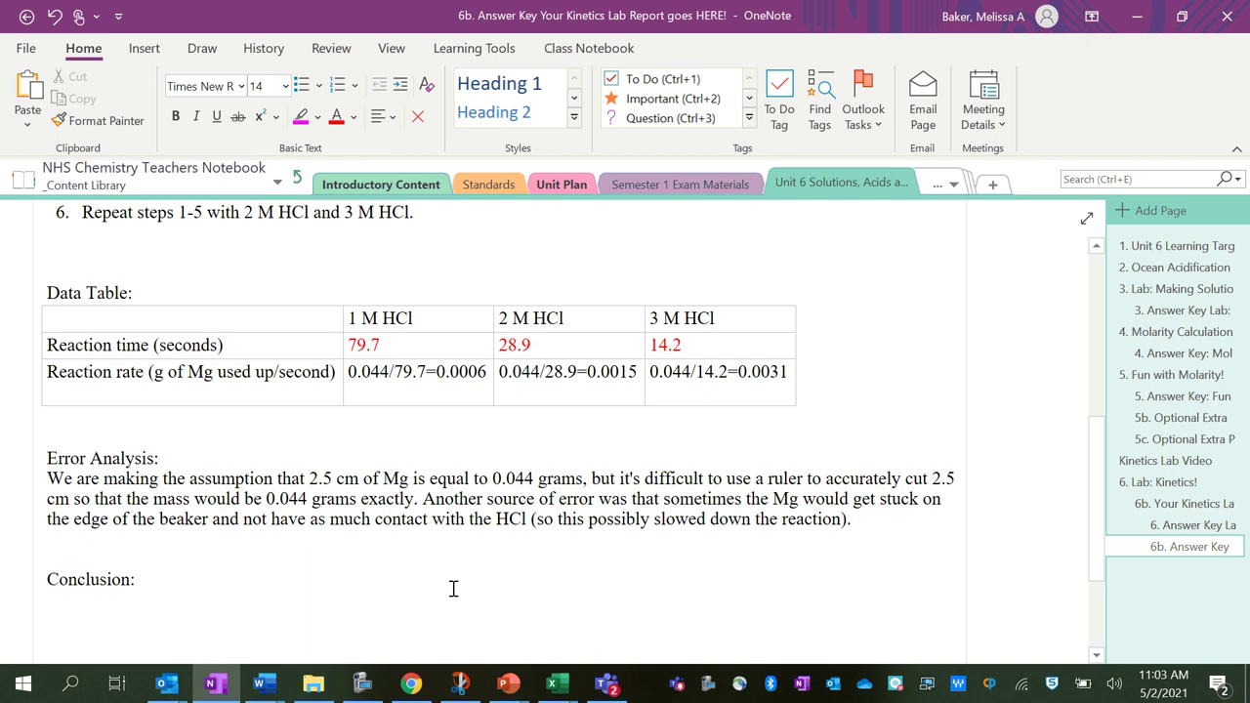
Step: Begin the Conclusion section with "Increasing the concentration of a reactant in a chemical reaction increases the reaction speed."
scroll(452, 589, "down", 2)
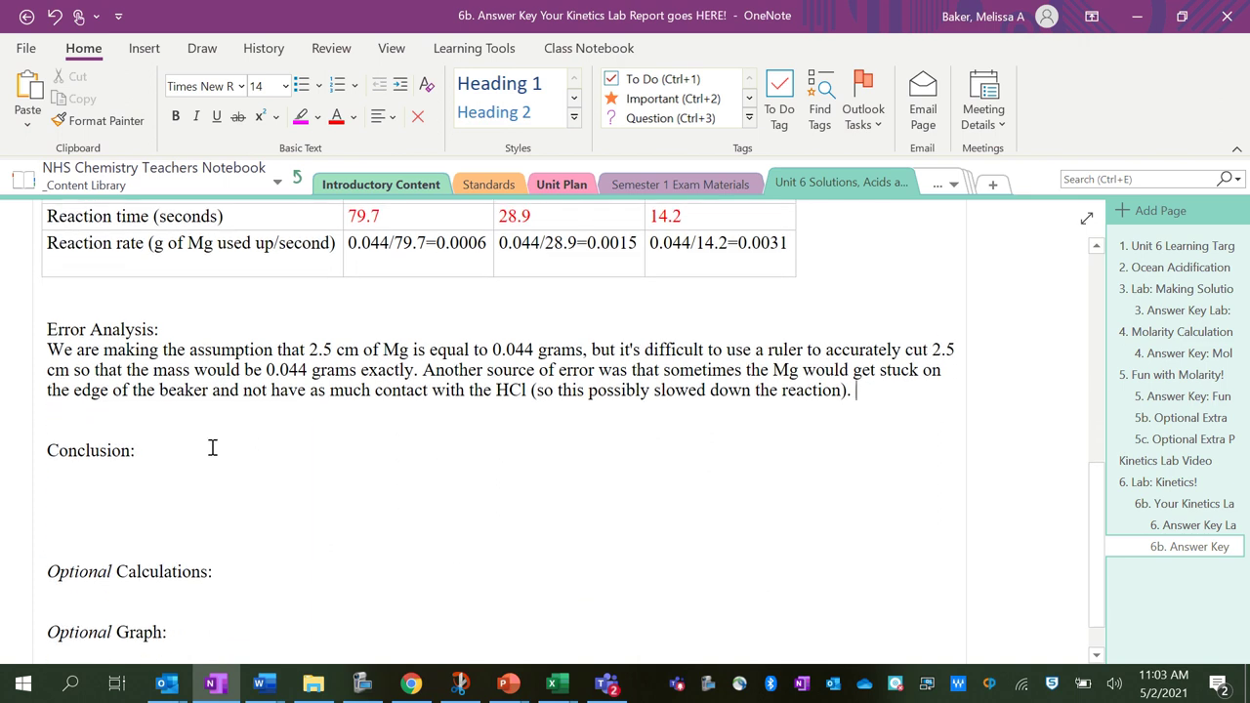
left_click(73, 470)
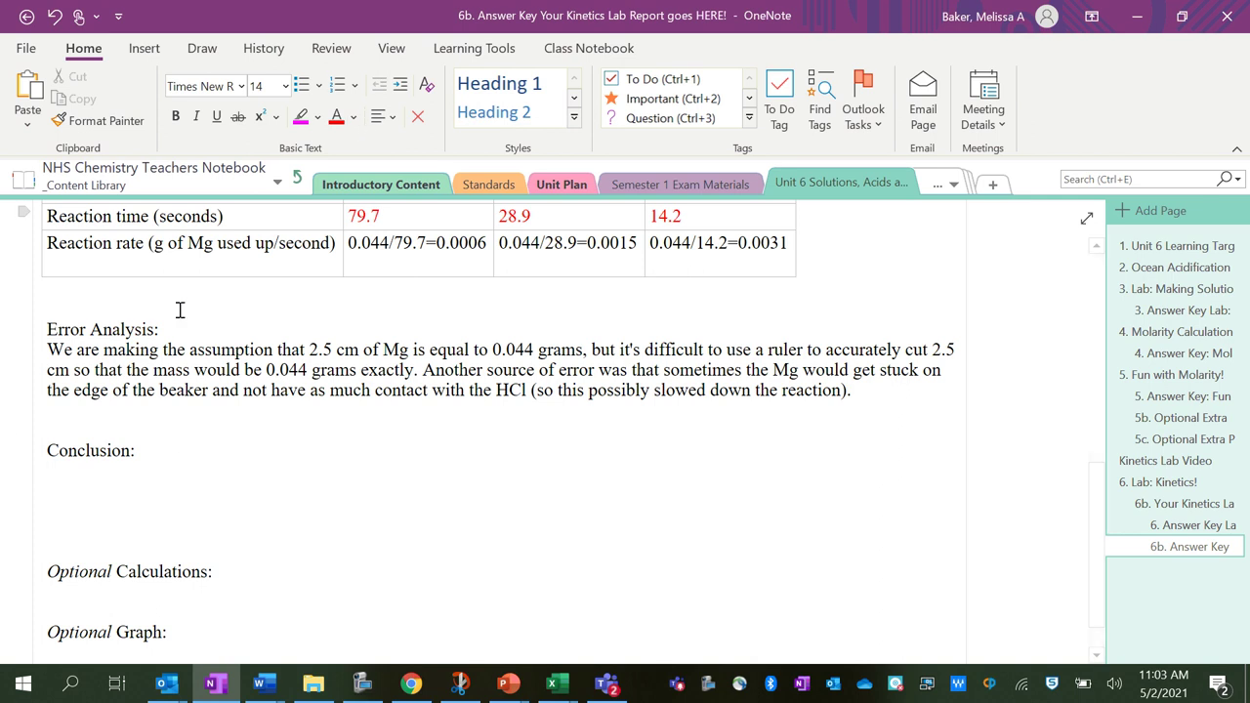
scroll(180, 346, "up", 10)
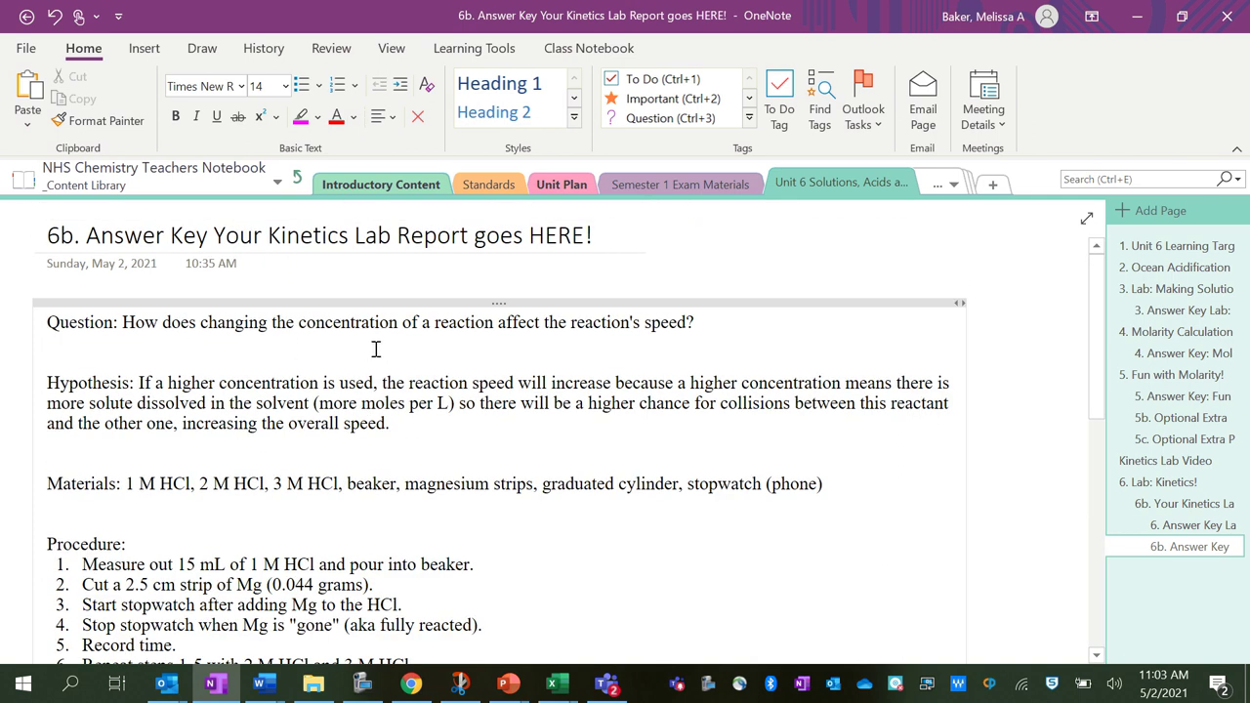
scroll(468, 346, "down", 10)
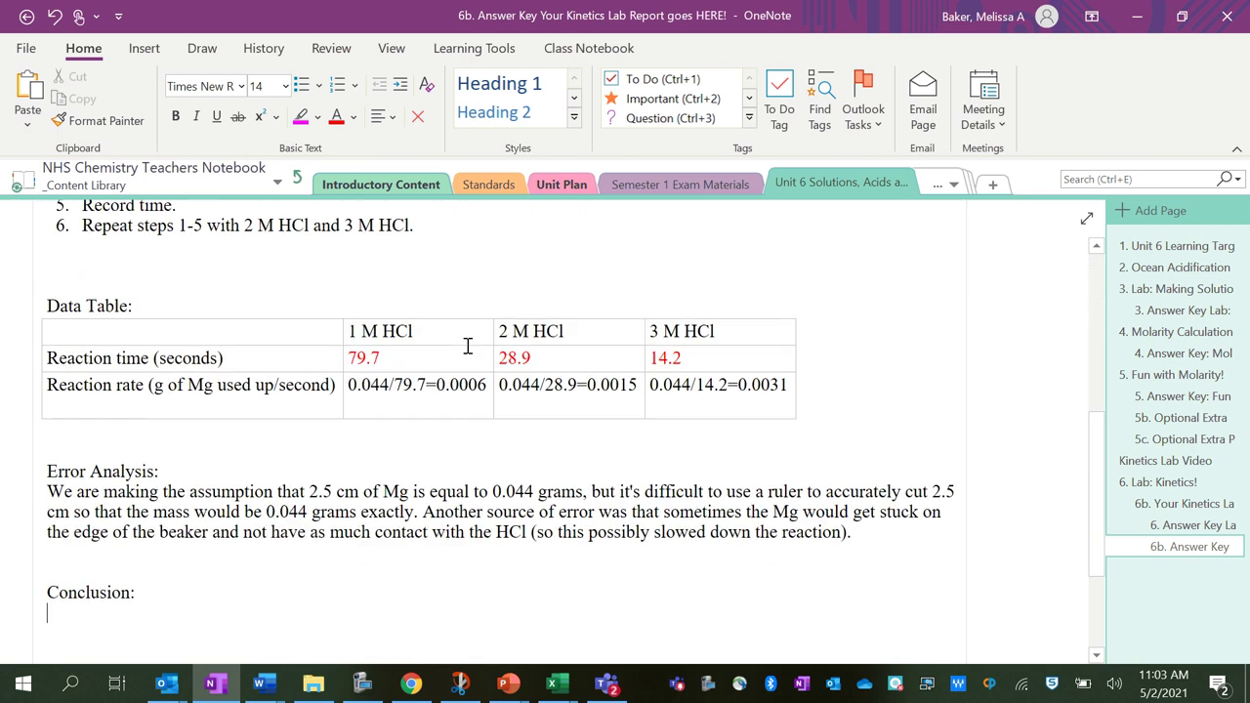
type("Increas")
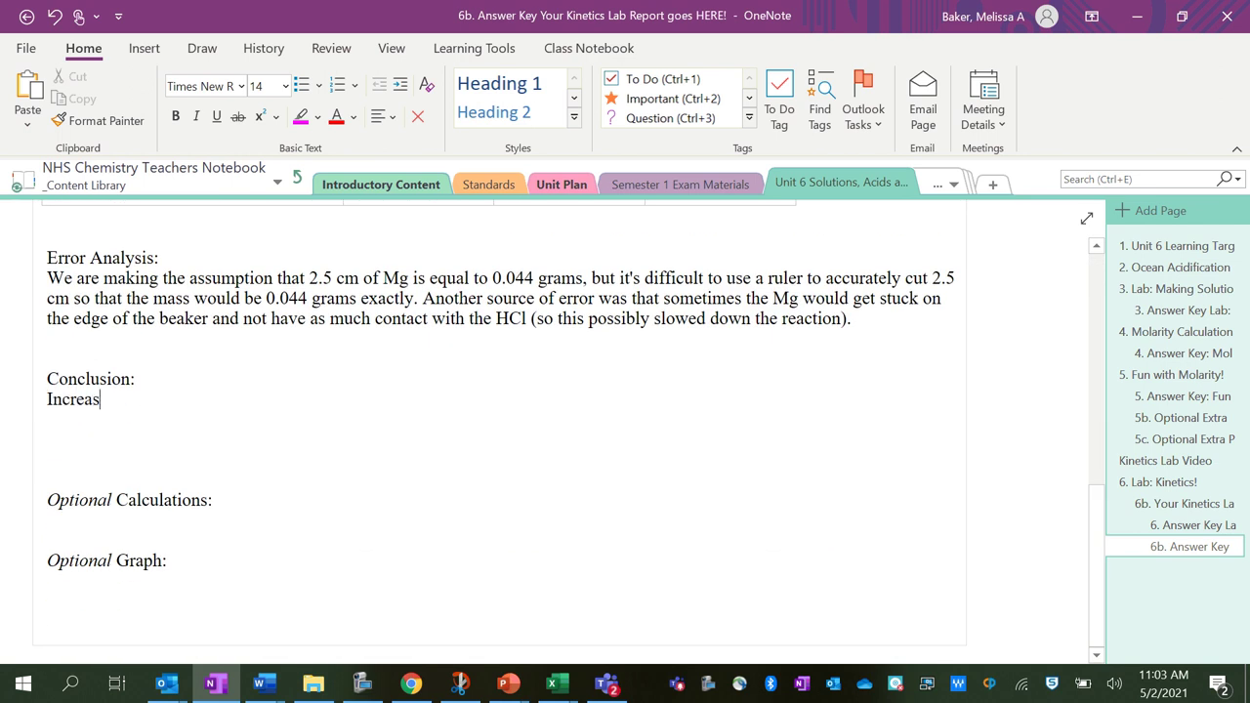
type("ing the concen")
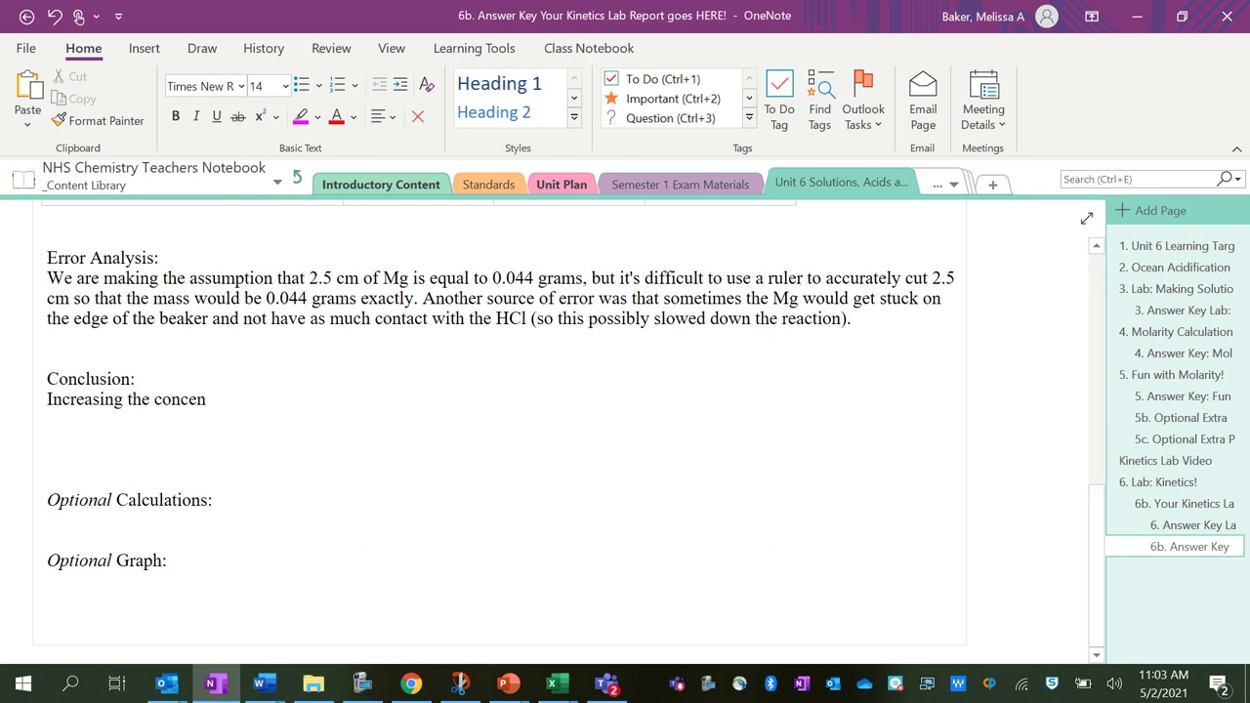
type("tration of a reactan")
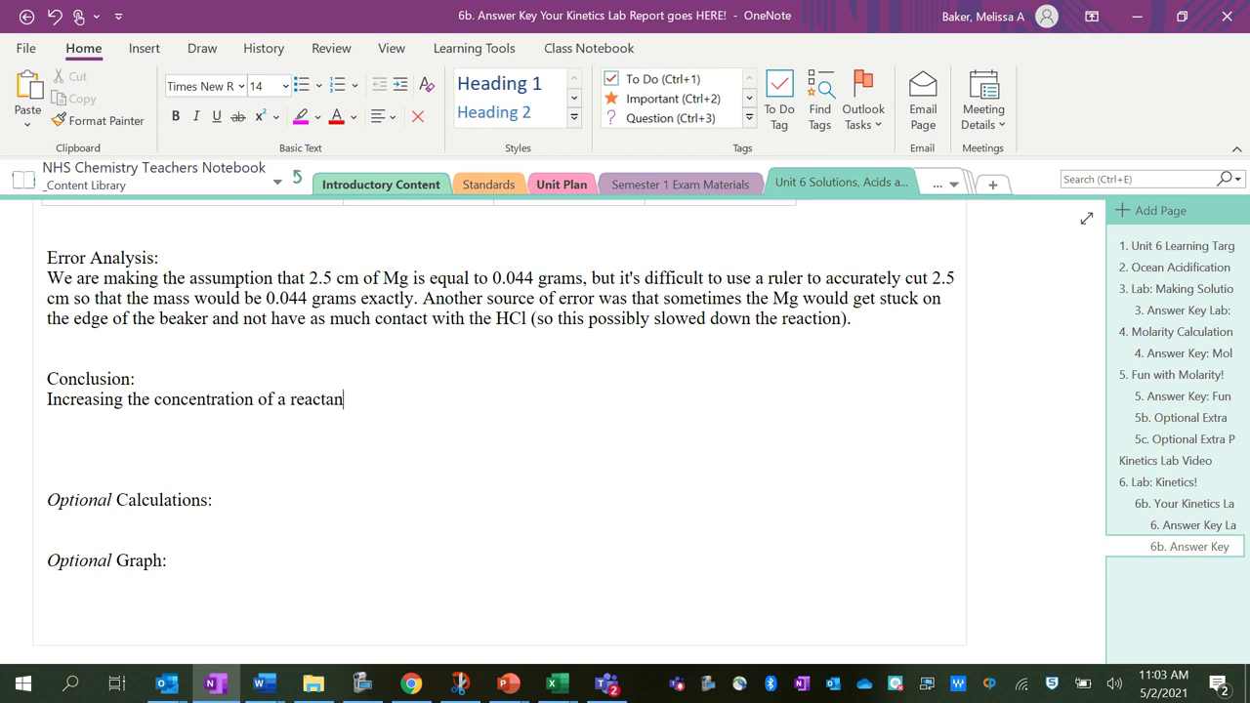
type("t in a chemical reac")
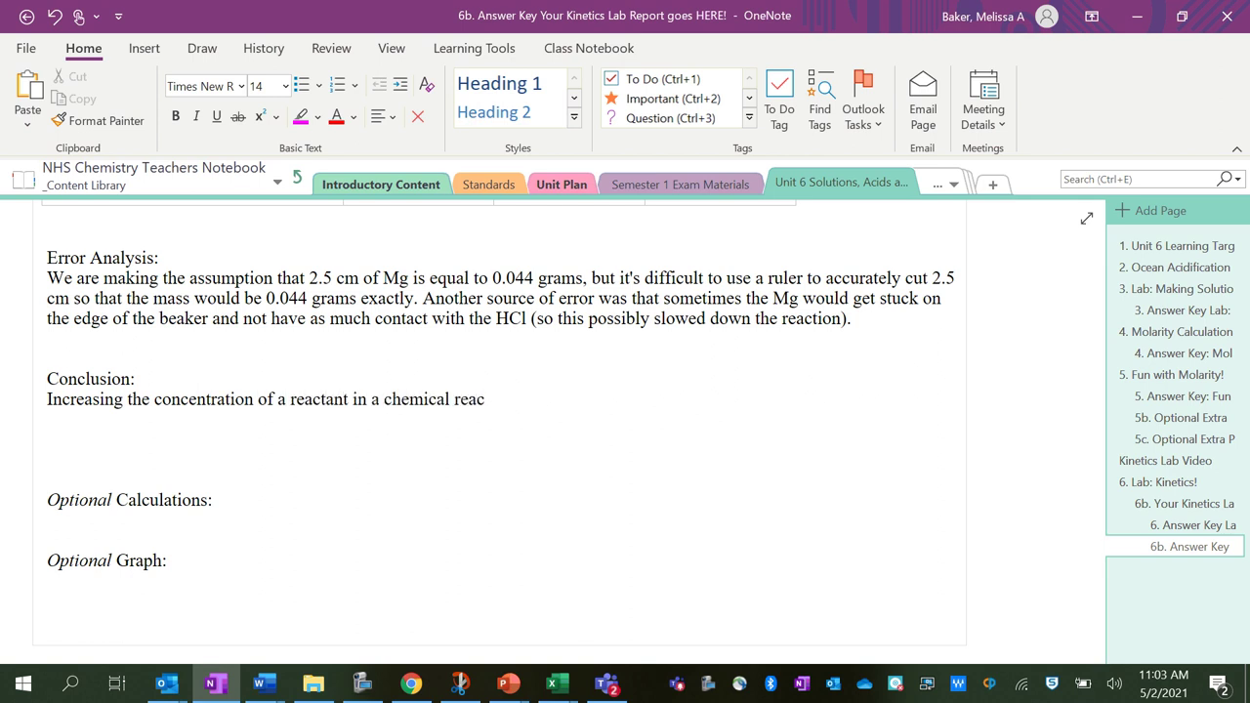
type("tion increases")
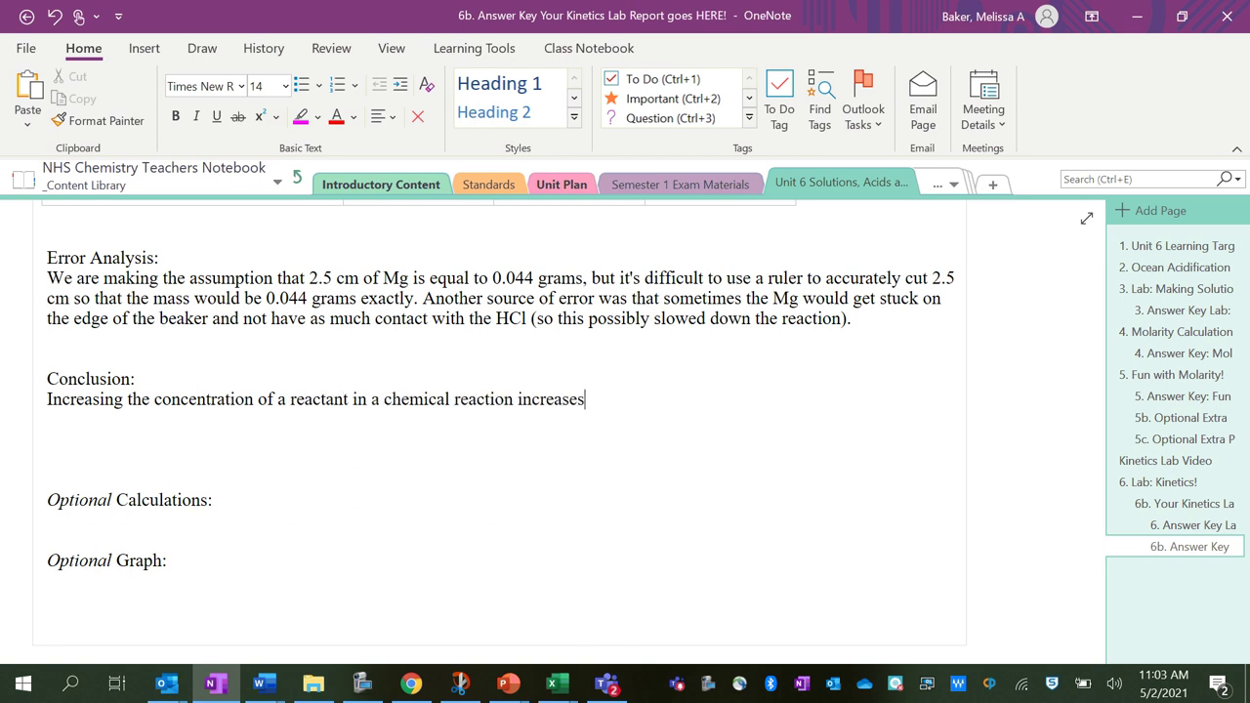
type(" the reaction speed.")
Step: Add to the Conclusion "In this lab, we saw that the rate with 1 M HCl was 0.0006 g Mg used up/second, while"
scroll(573, 423, "up", 4)
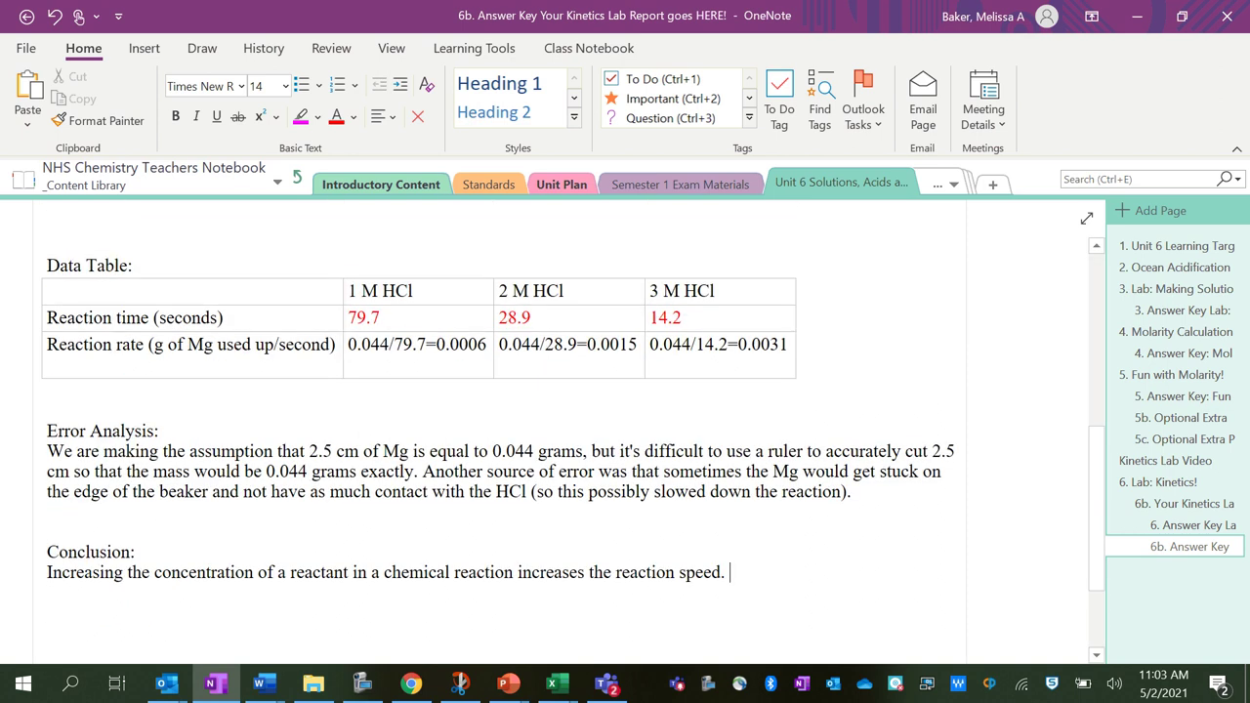
type(". In this lab, w")
key("BackSpace")
type("saw that")
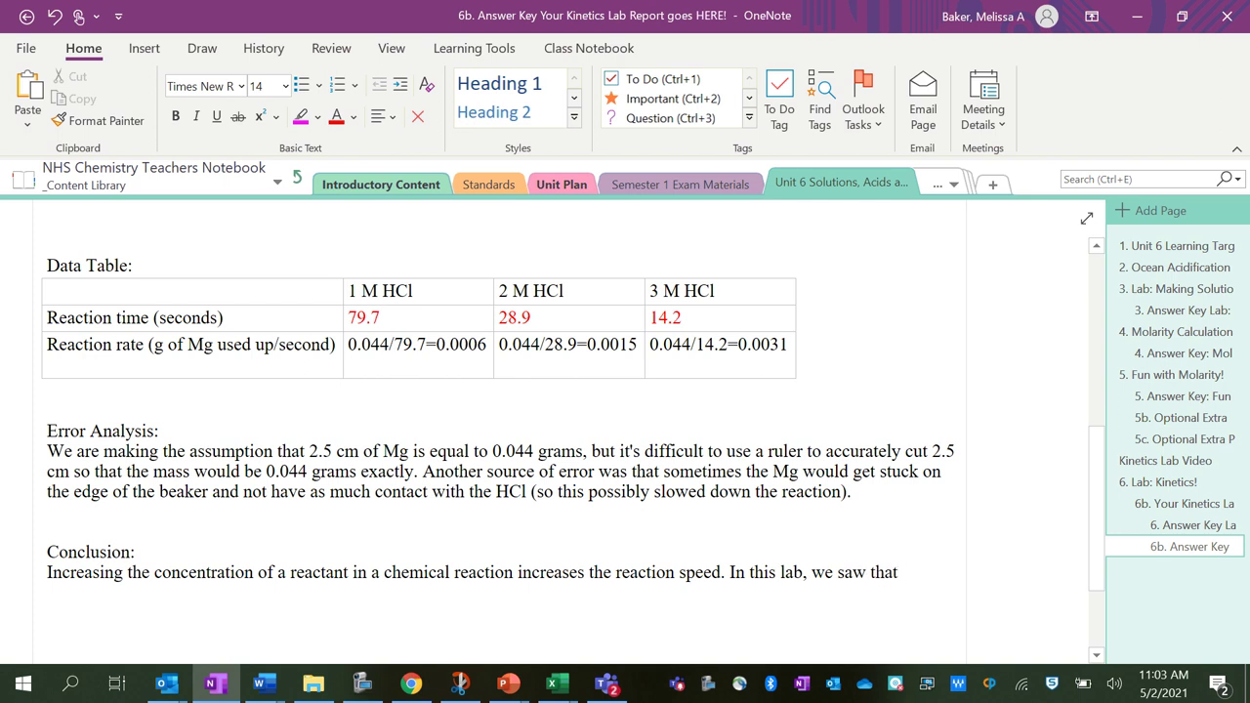
type(" the rate with 1 M HCl was 0.000")
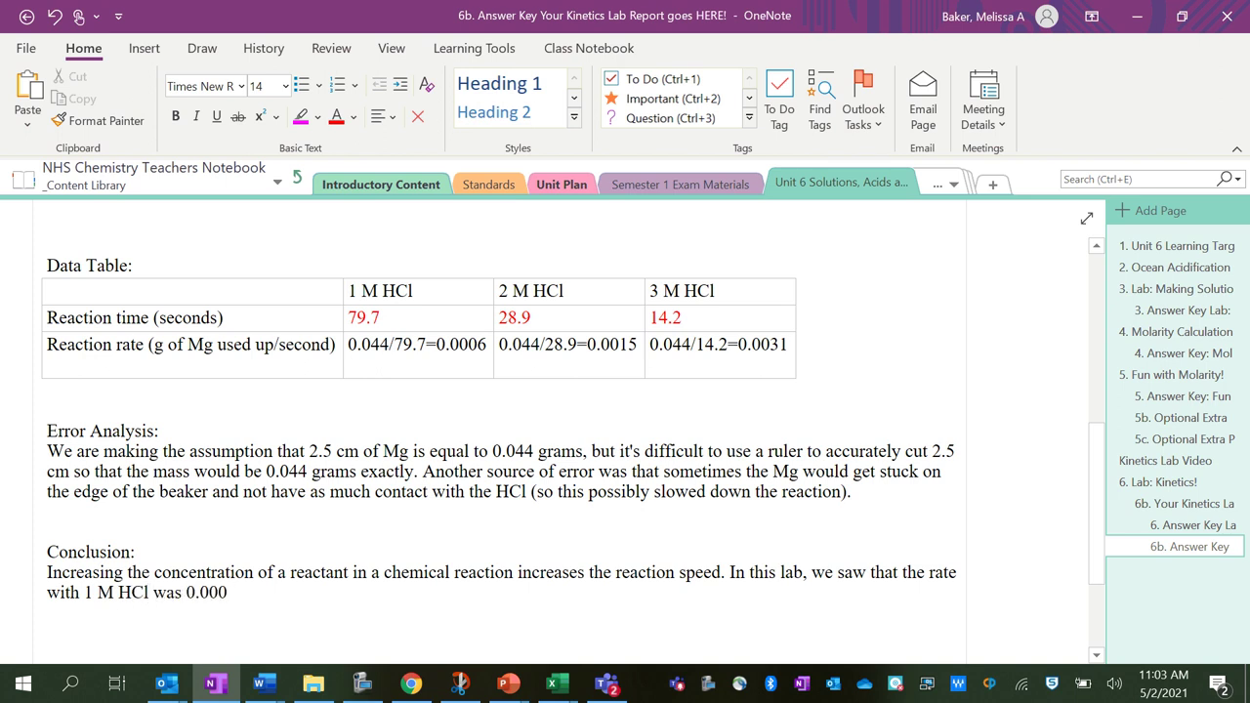
type("6 g Mg used up/second, while ")
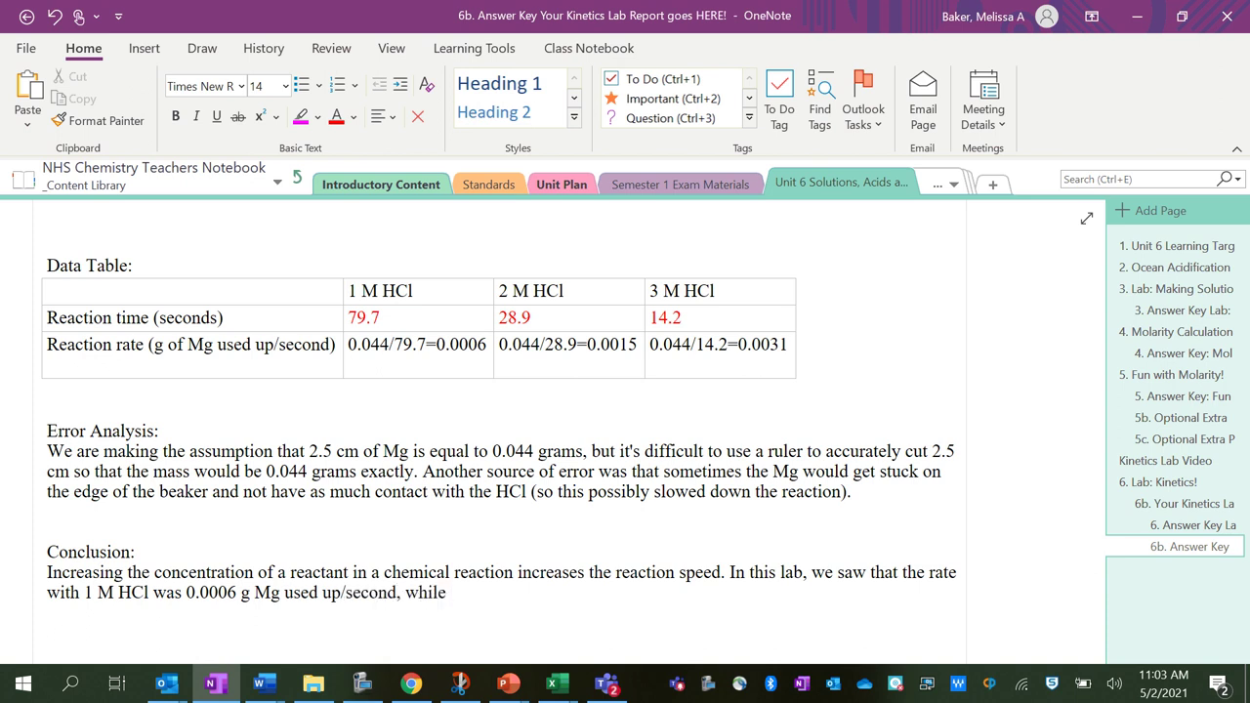
Step: Continue the Conclusion sentence with "with 2 M HCl it was 0.0015 g Mg used up/second, and"
type("with 2 M HCl it was 0.")
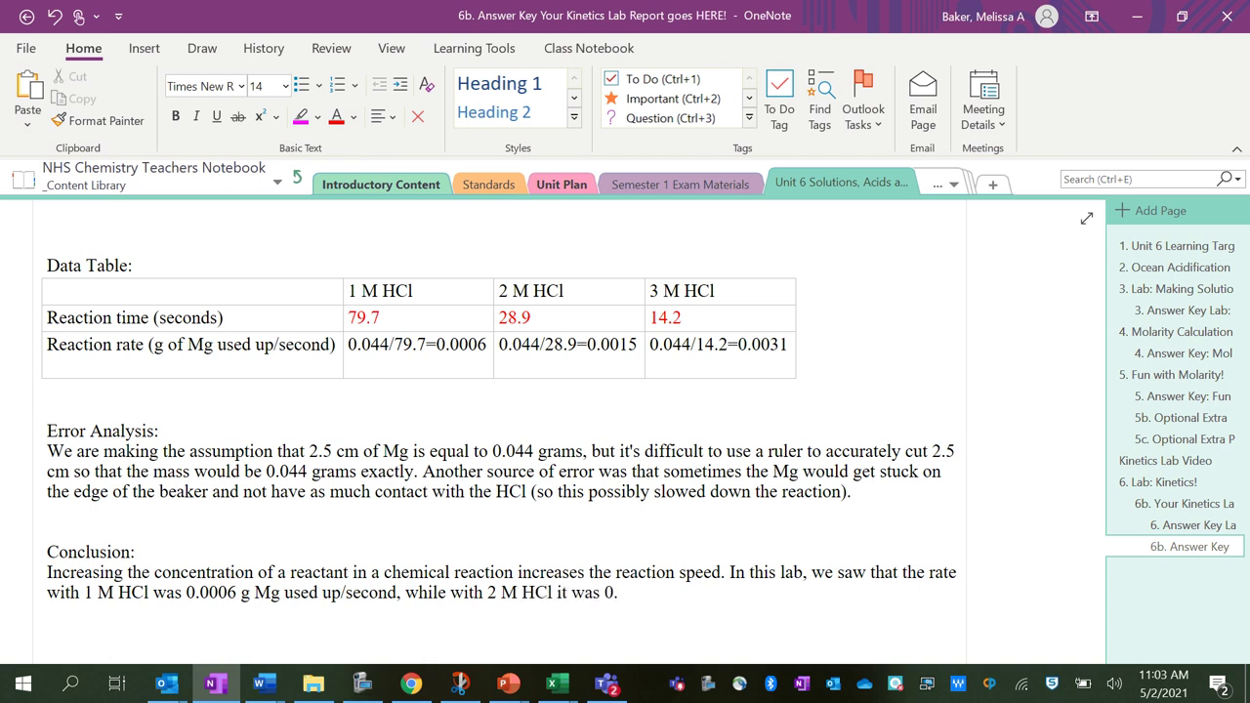
type("0015 g Mg used")
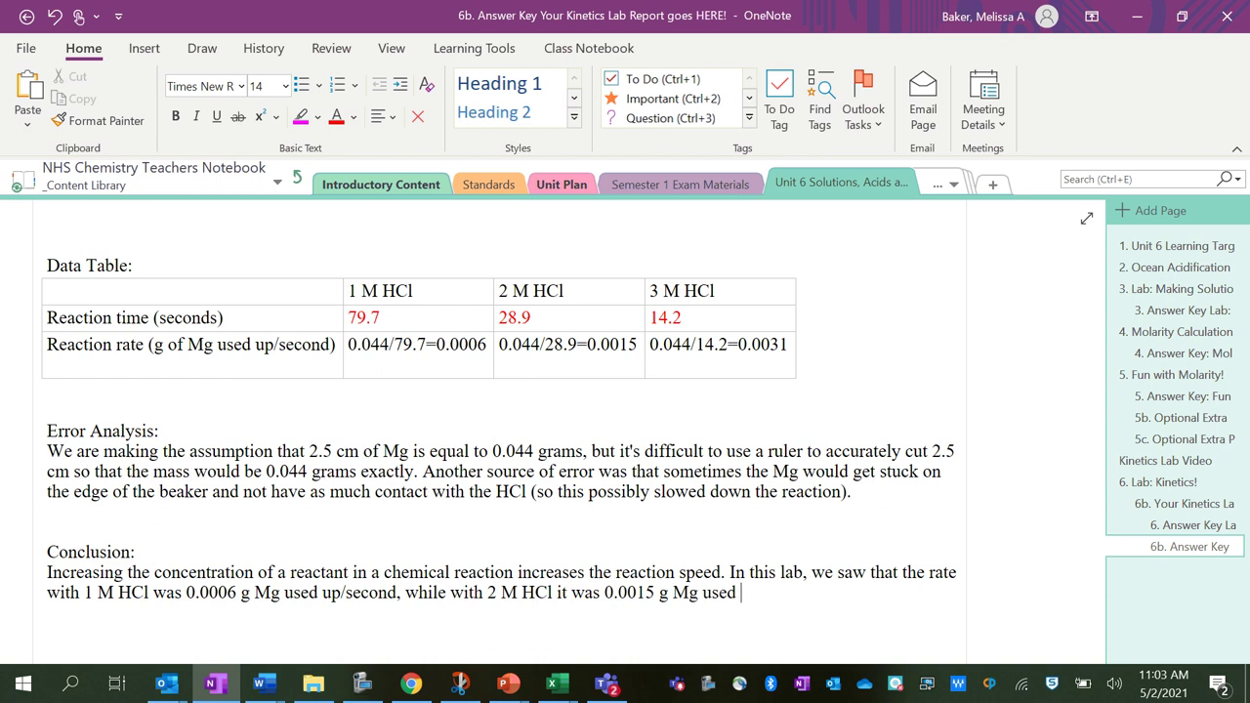
type(" up/second, and ")
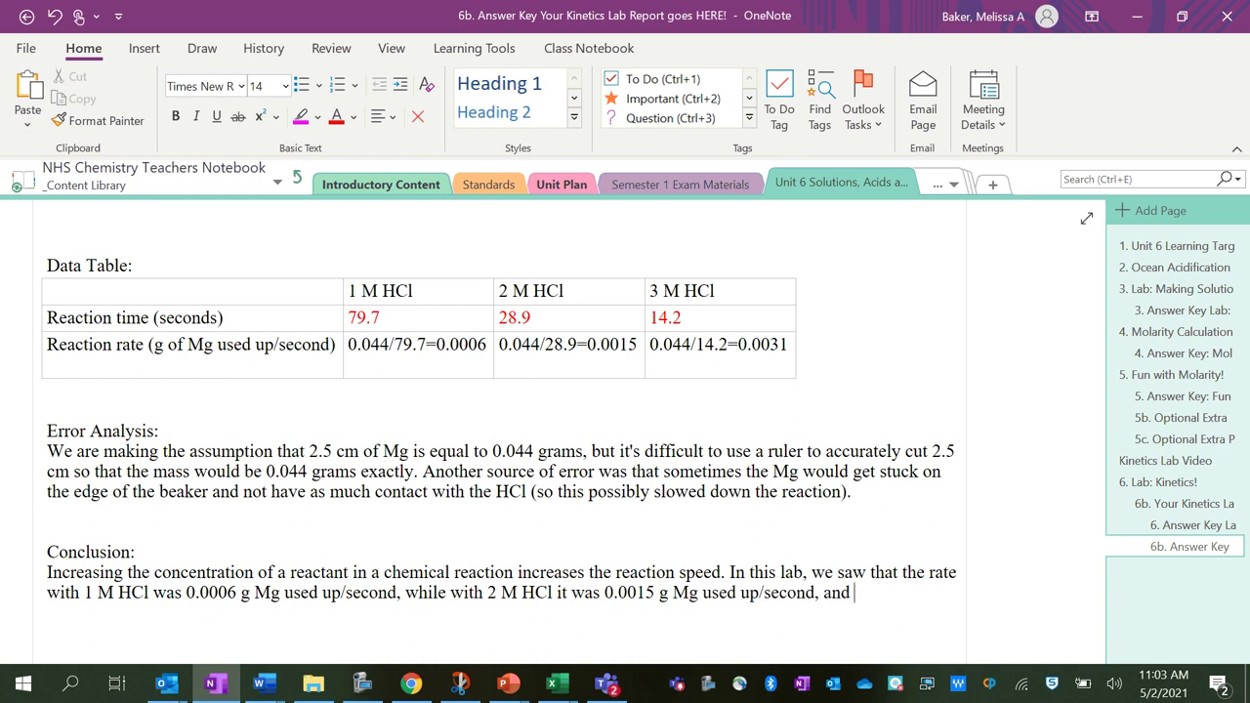
Step: Complete the Conclusion sentence with "fastest with 3 M HCl and a rate of 0.0031 g Mg used up/second."
type("fastest with 3 M H")
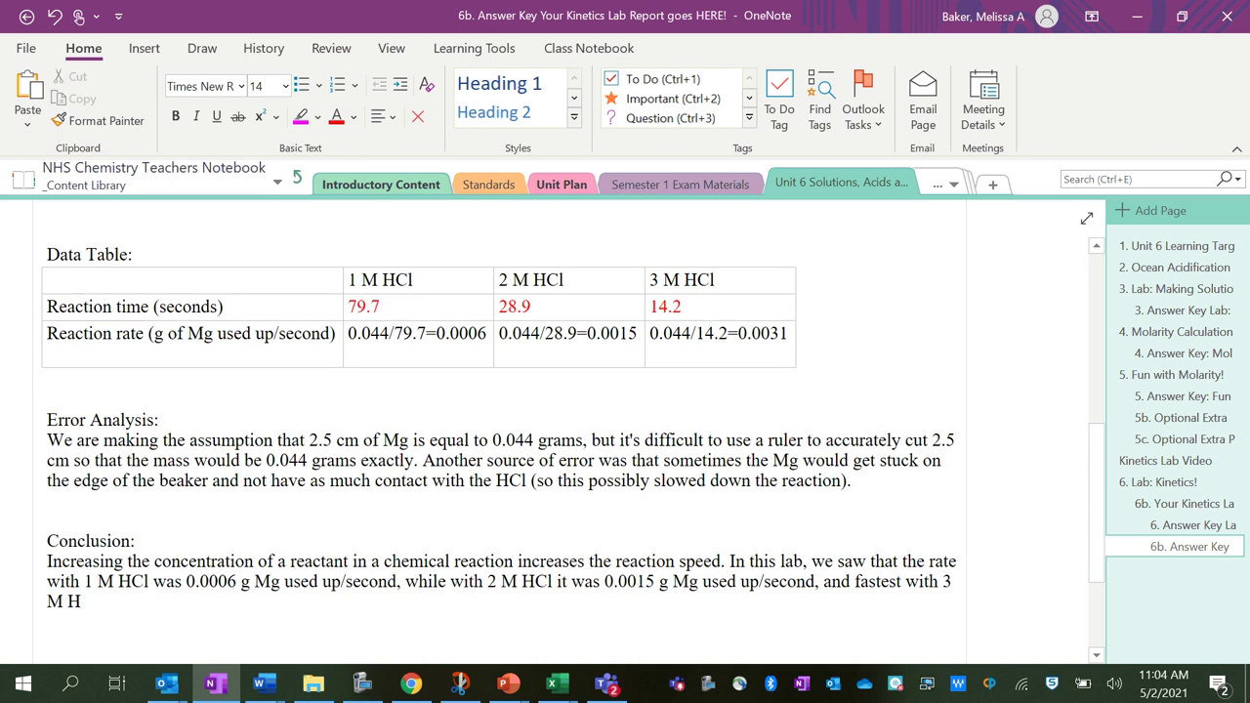
type("Cl and a rate of 0.00")
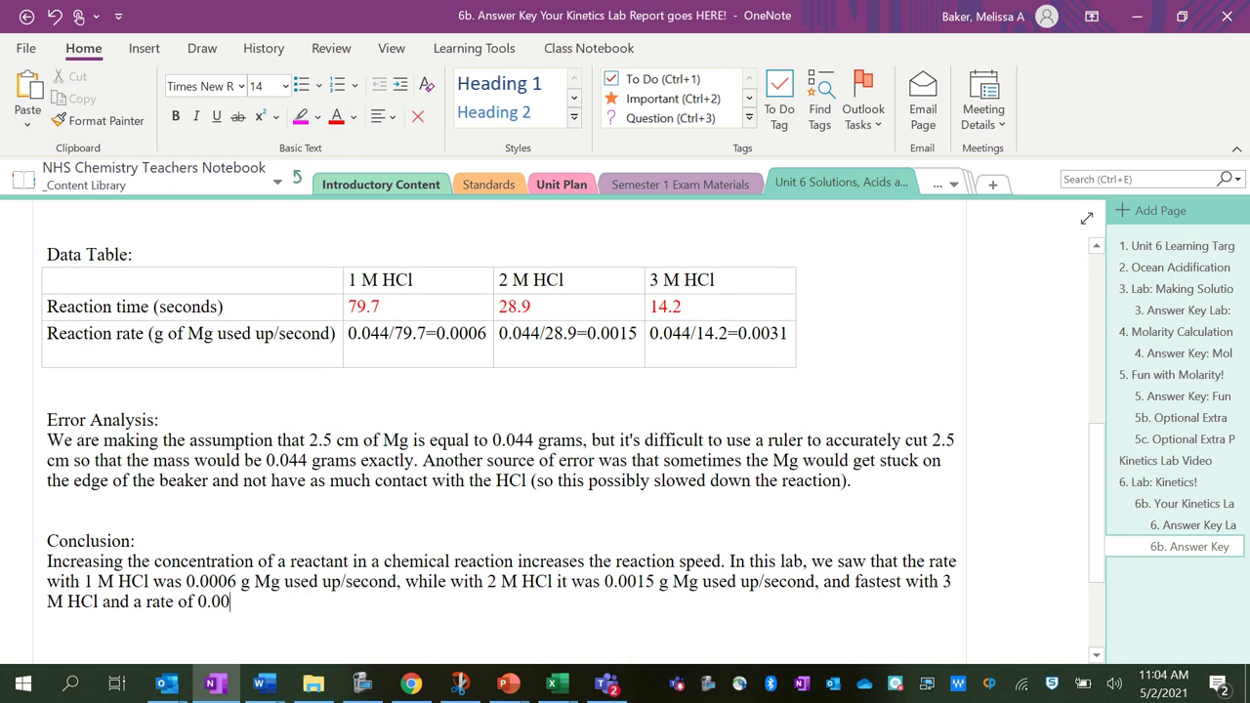
type("31 g Mg used up")
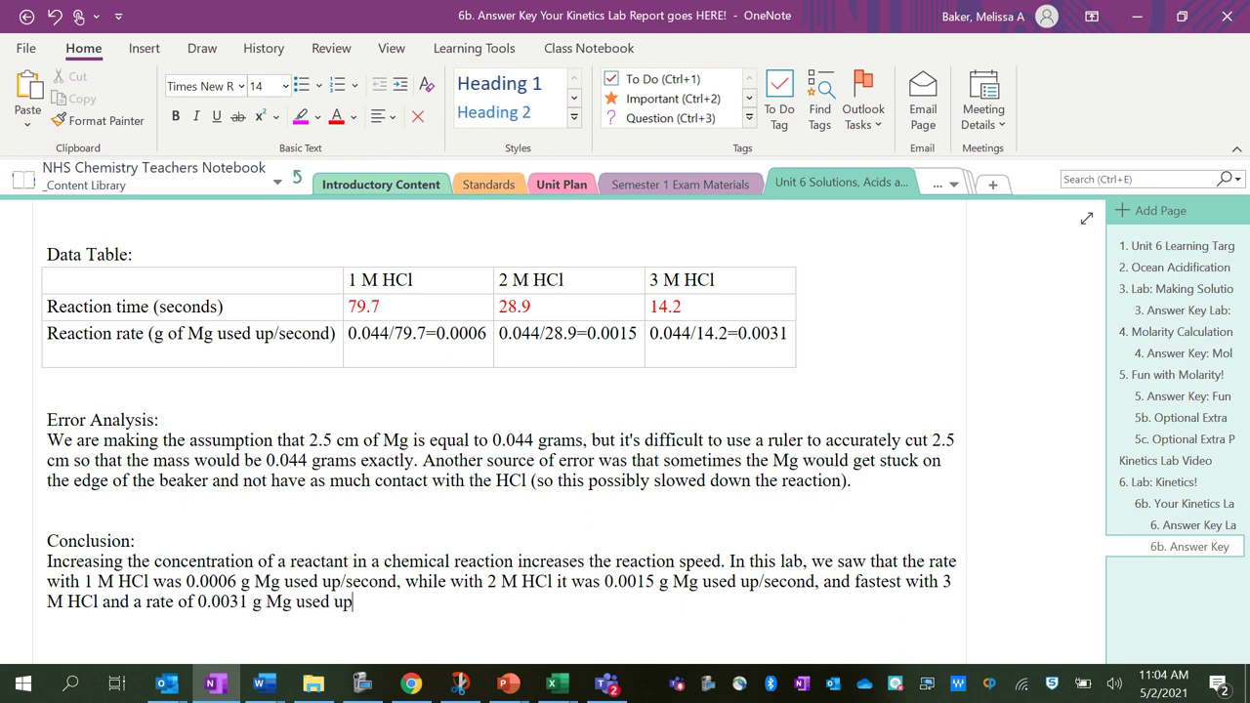
type("/second.")
Step: Remove one blank line below the Conclusion text and add a blank line under Optional Calculations
scroll(498, 429, "down", 2)
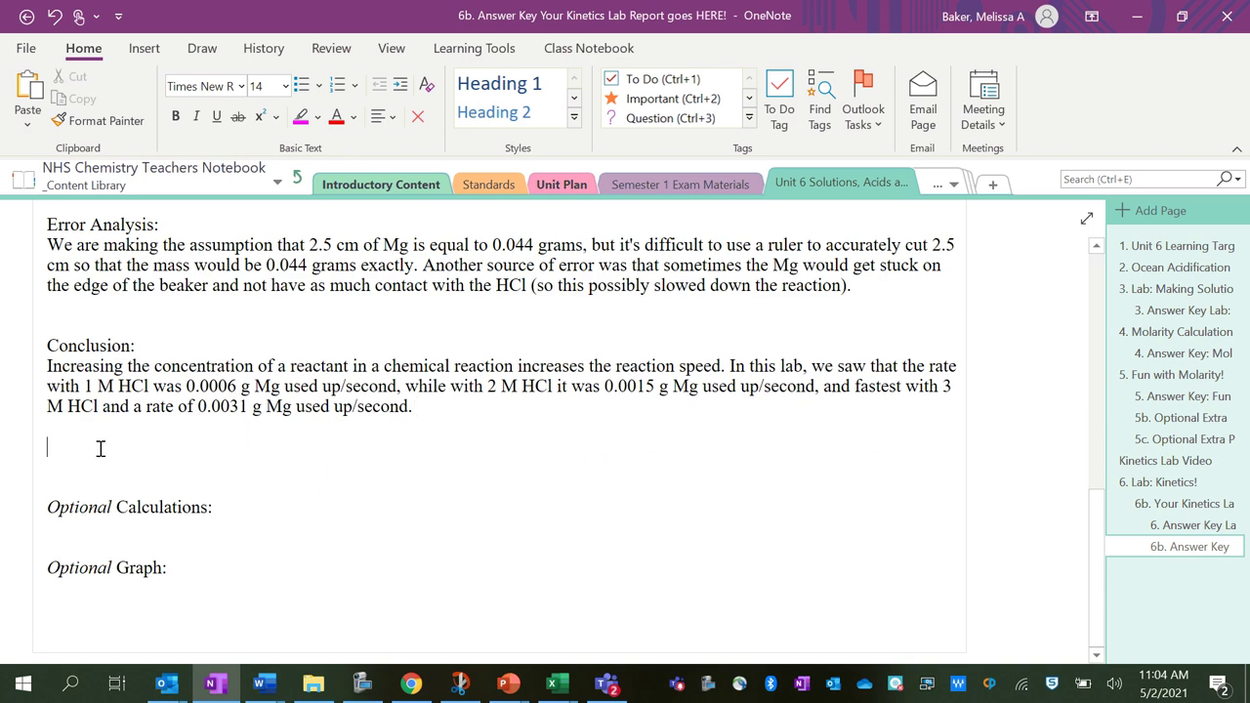
key("Delete")
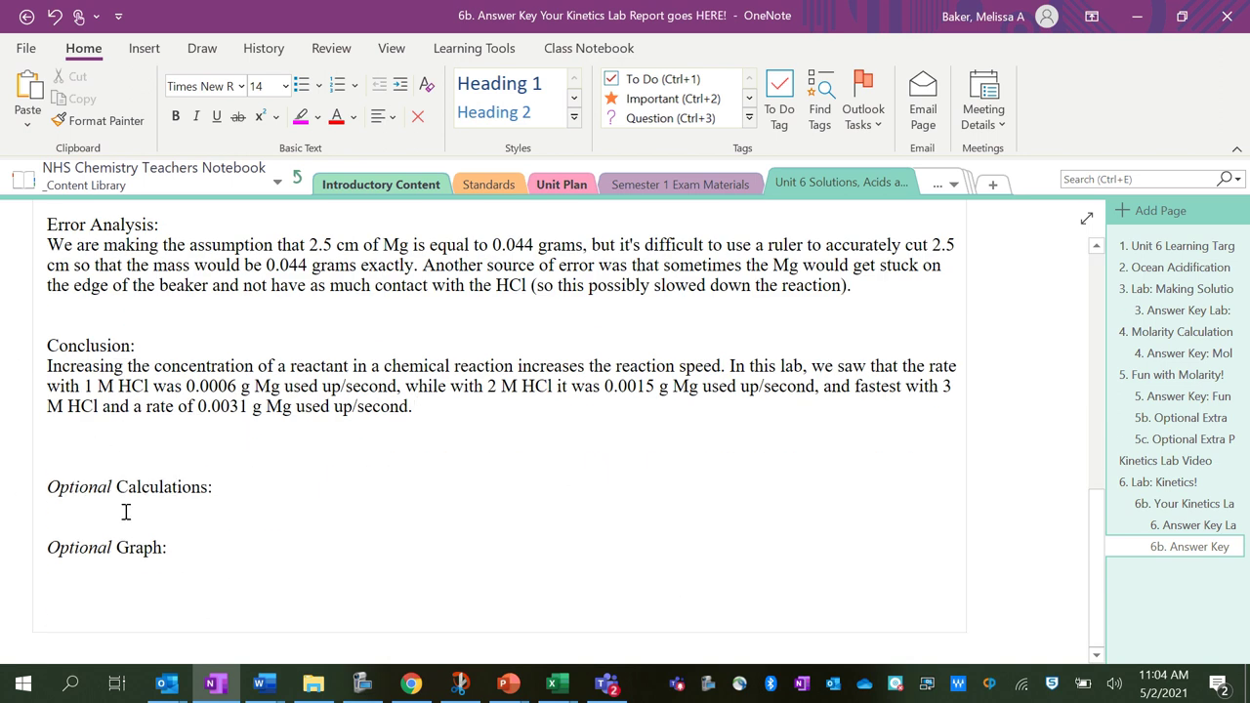
key("Return")
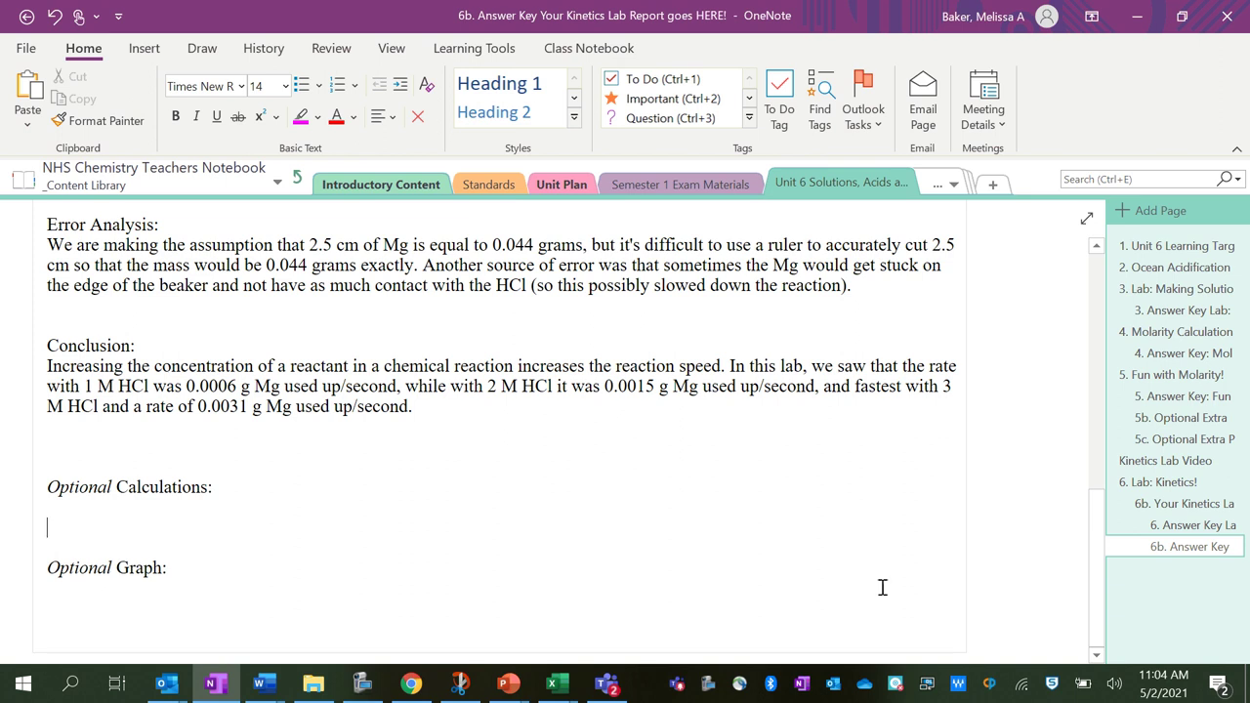
Step: Check the lab instructions on the "6. Answer Key Lab: Kinetics!" page and return to the lab report's optional sections
left_click(1176, 525)
scroll(418, 482, "up", 6)
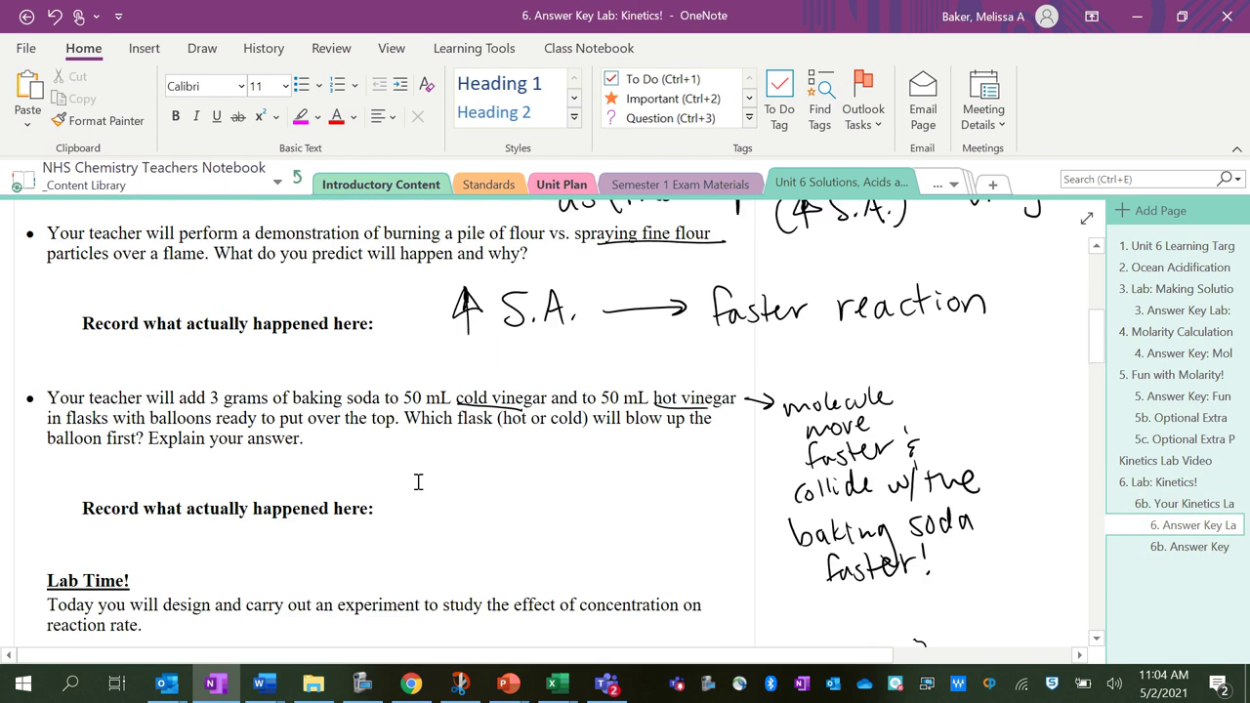
scroll(418, 482, "down", 5)
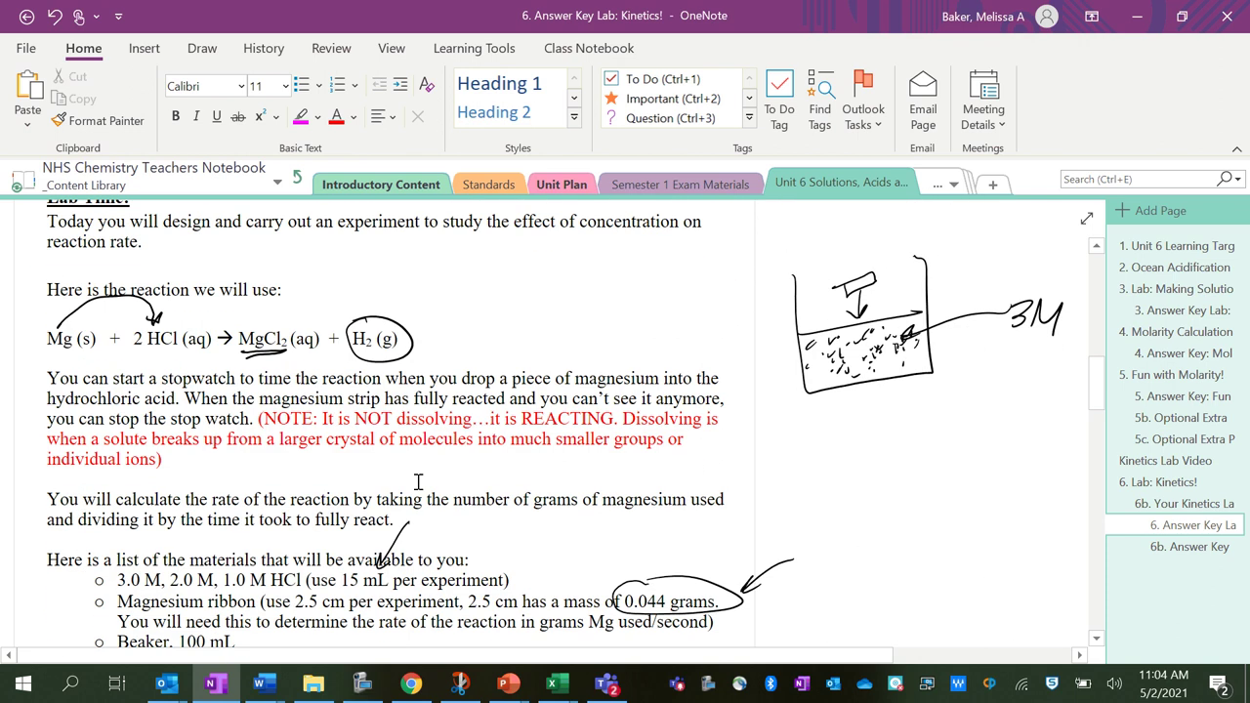
left_click(1189, 547)
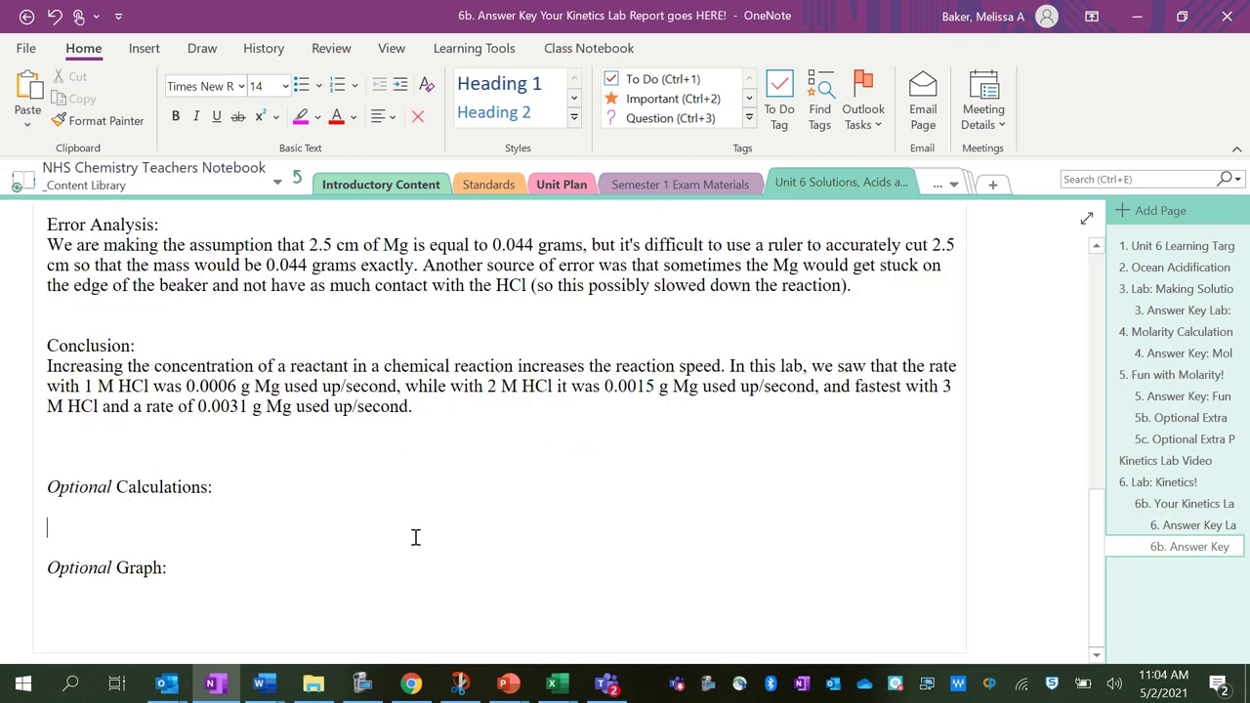
scroll(414, 537, "down", 1)
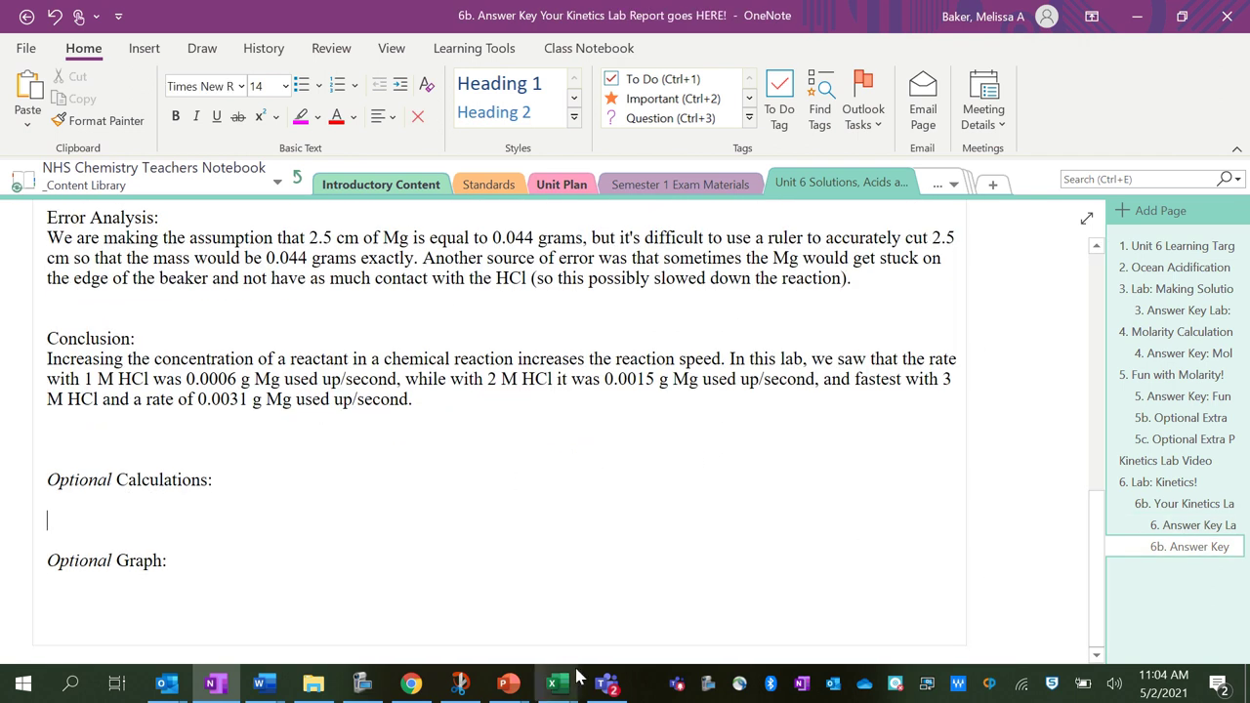
Step: Switch to Excel and create a new blank workbook
mouse_move(562, 690)
left_click(625, 605)
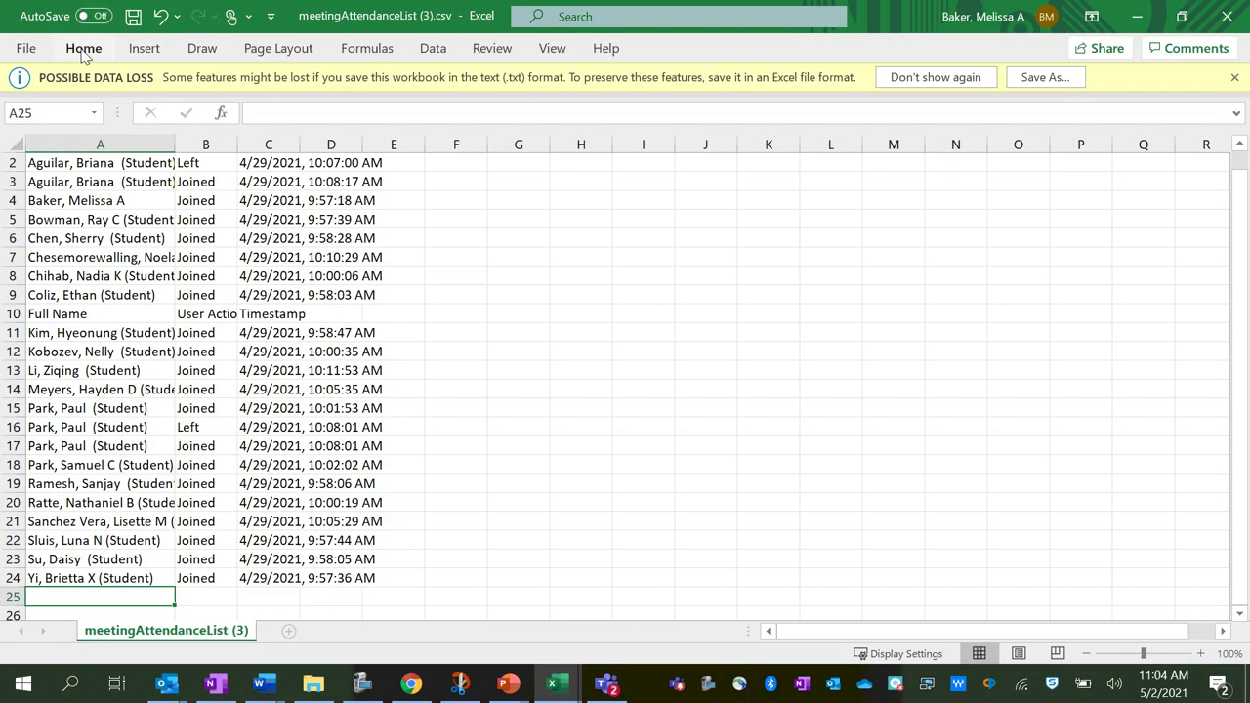
left_click(83, 54)
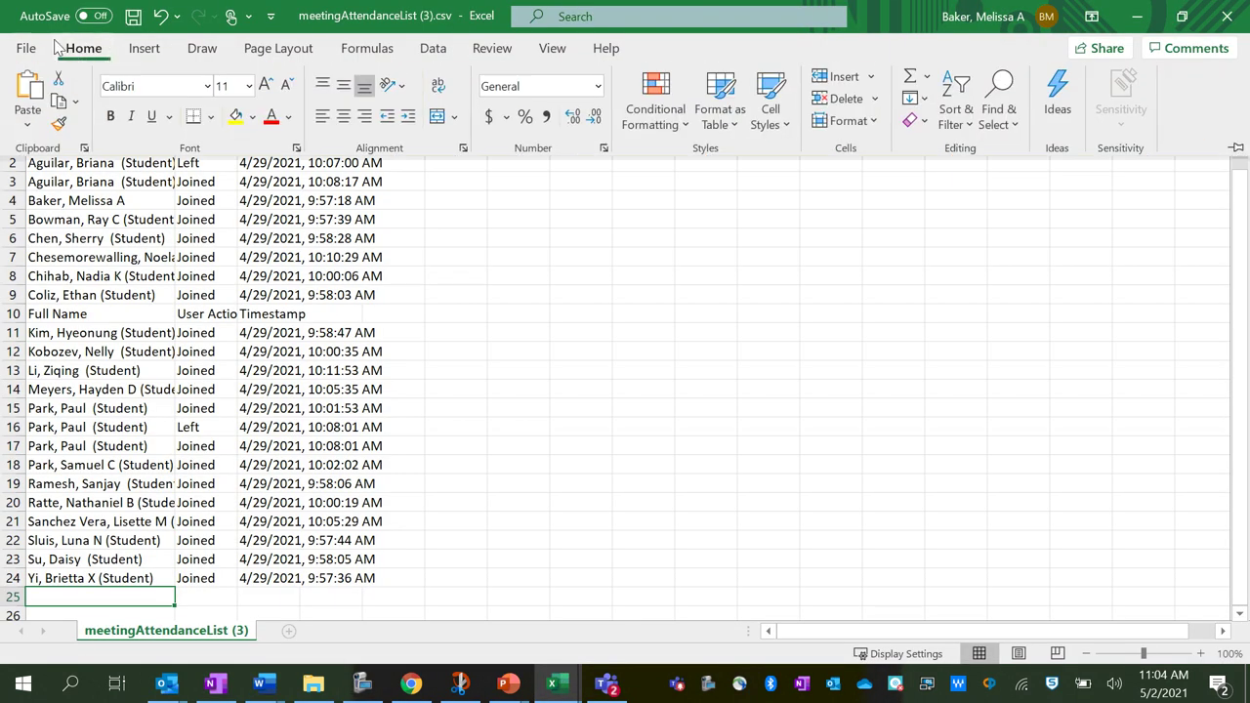
left_click(26, 48)
left_click(275, 174)
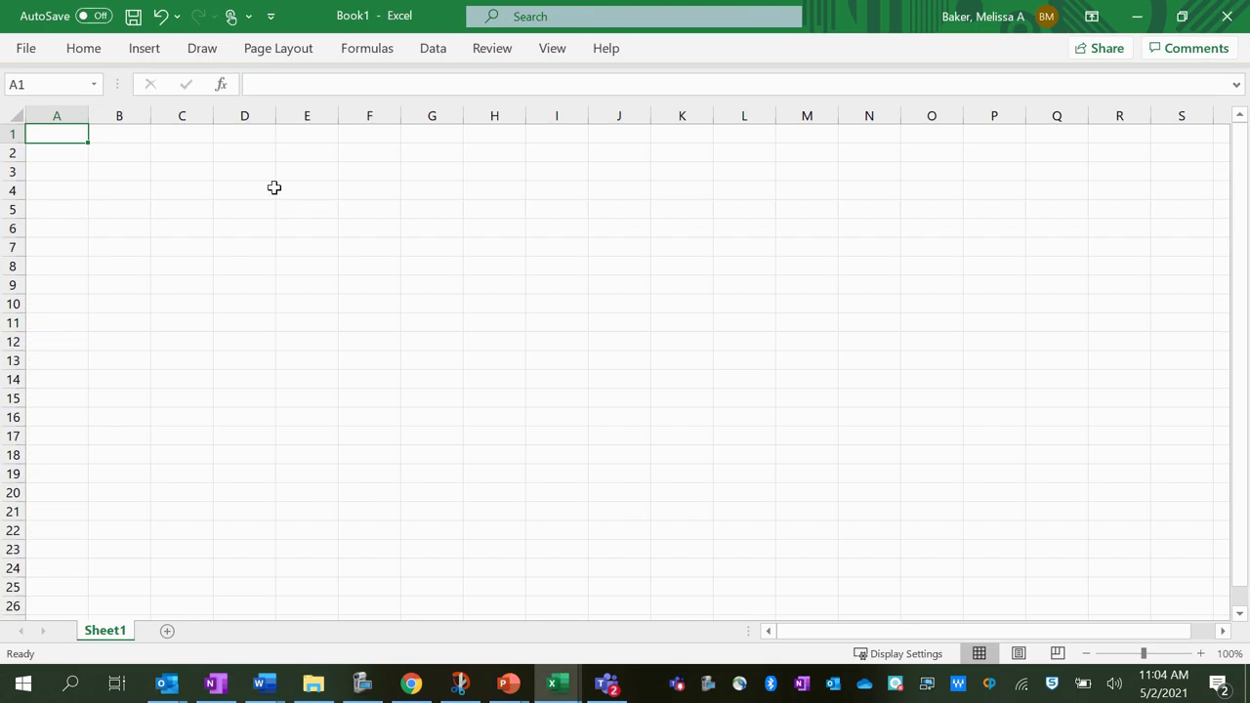
Step: Widen columns A to C and enter 1 in cell A1
left_click_drag(87, 115, 347, 110)
type("1")
key("Tab")
type("2")
key("Tab")
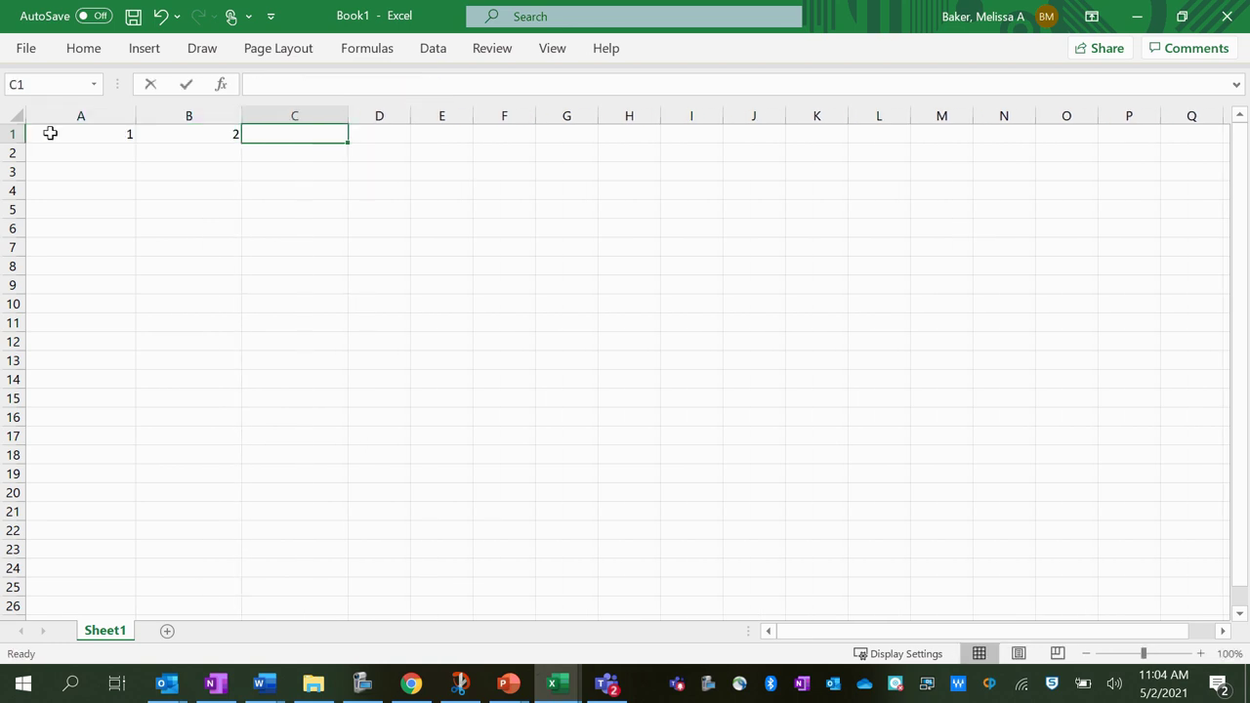
type("3")
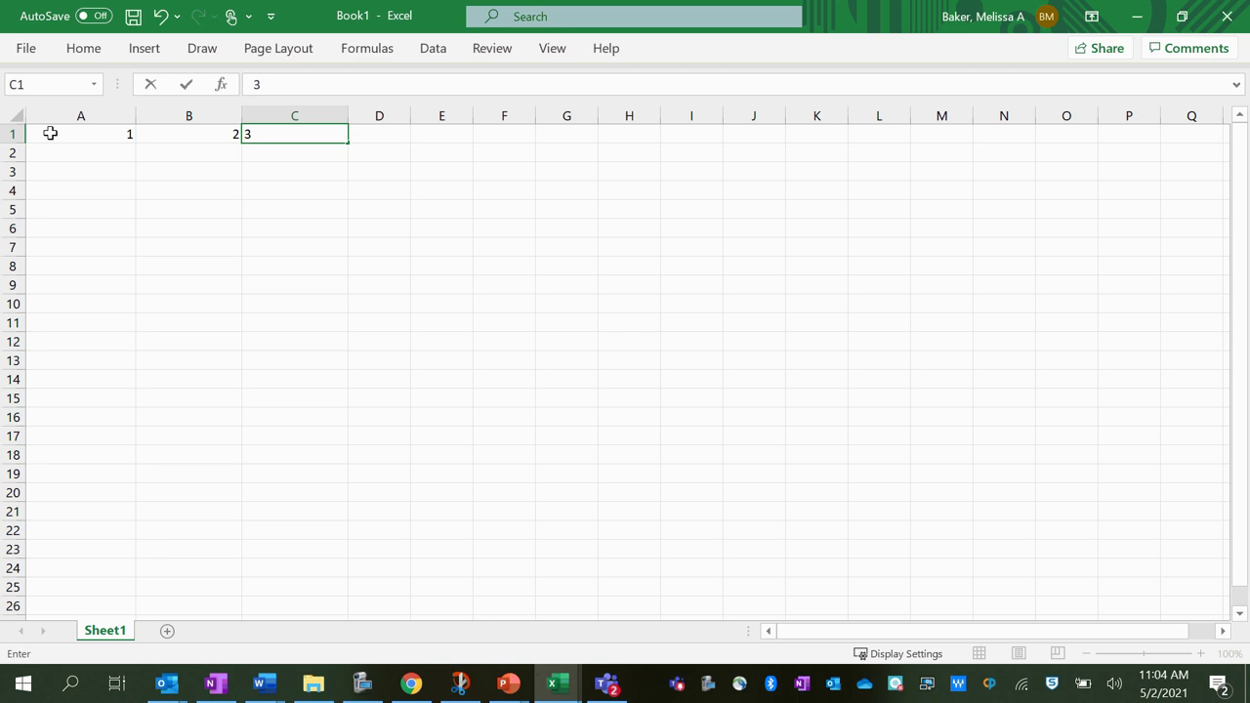
key("shift+Tab")
key("BackSpace")
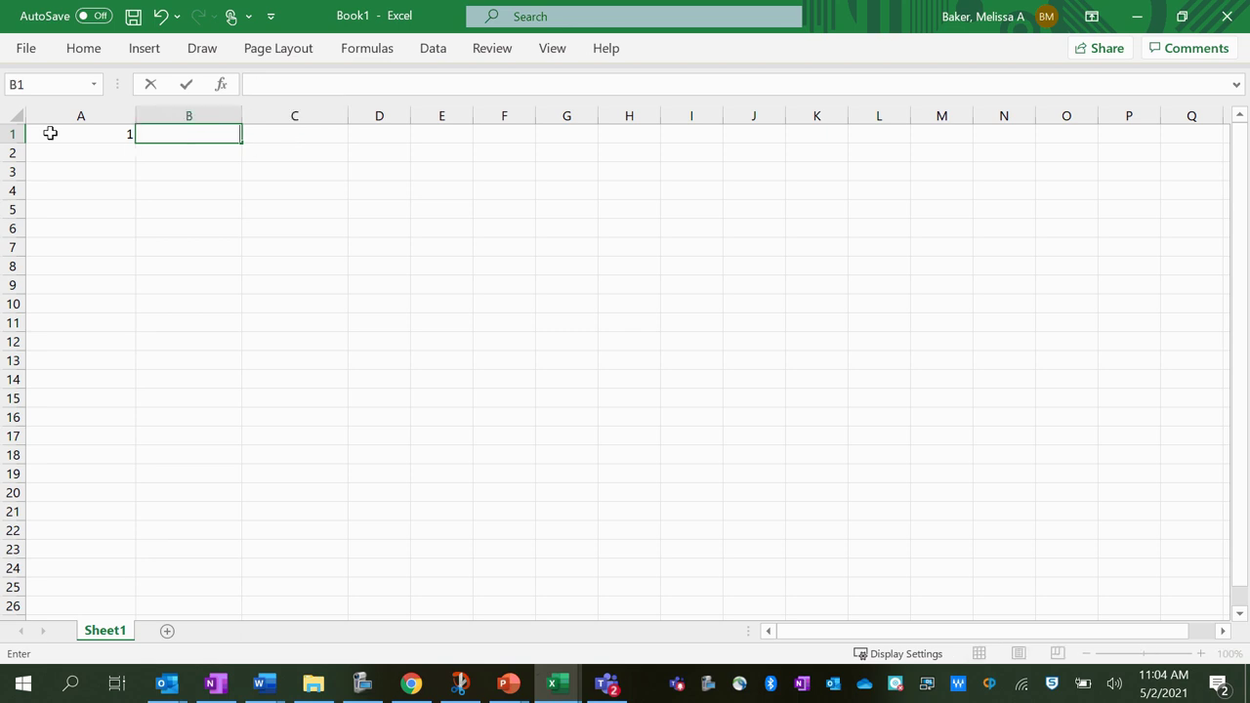
key("Return")
Step: Enter the remaining concentrations 2 and 3 in cells A2 and A3
key("Left")
type("2")
key("Return")
type("3")
key("Return")
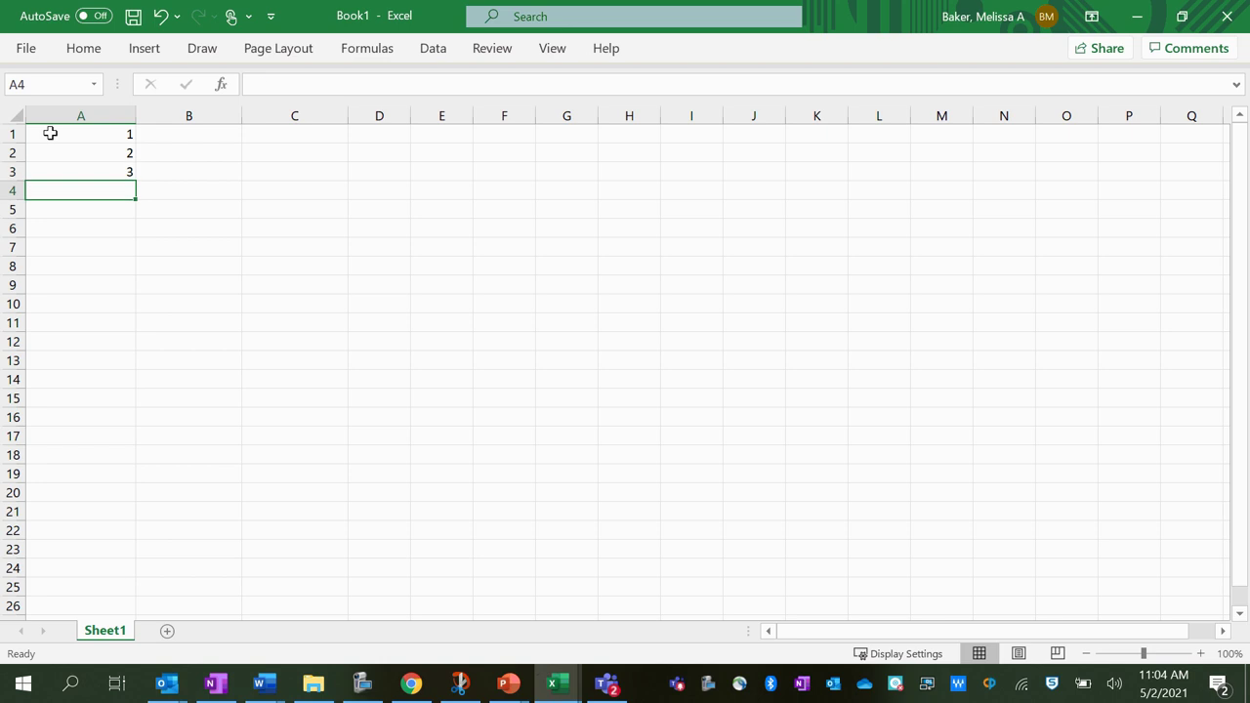
Step: Insert an empty row above the concentration values and select its first cell, A1
left_click(203, 134)
left_click(17, 132)
right_click(16, 132)
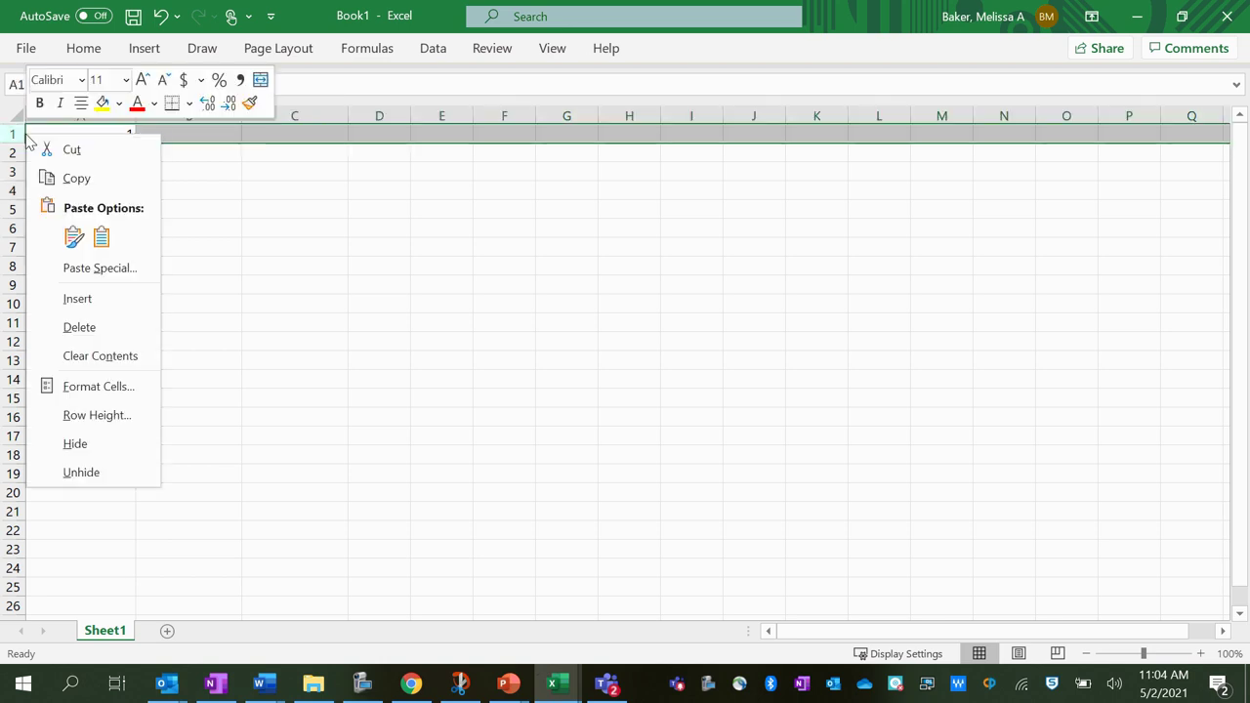
left_click(108, 299)
left_click(103, 133)
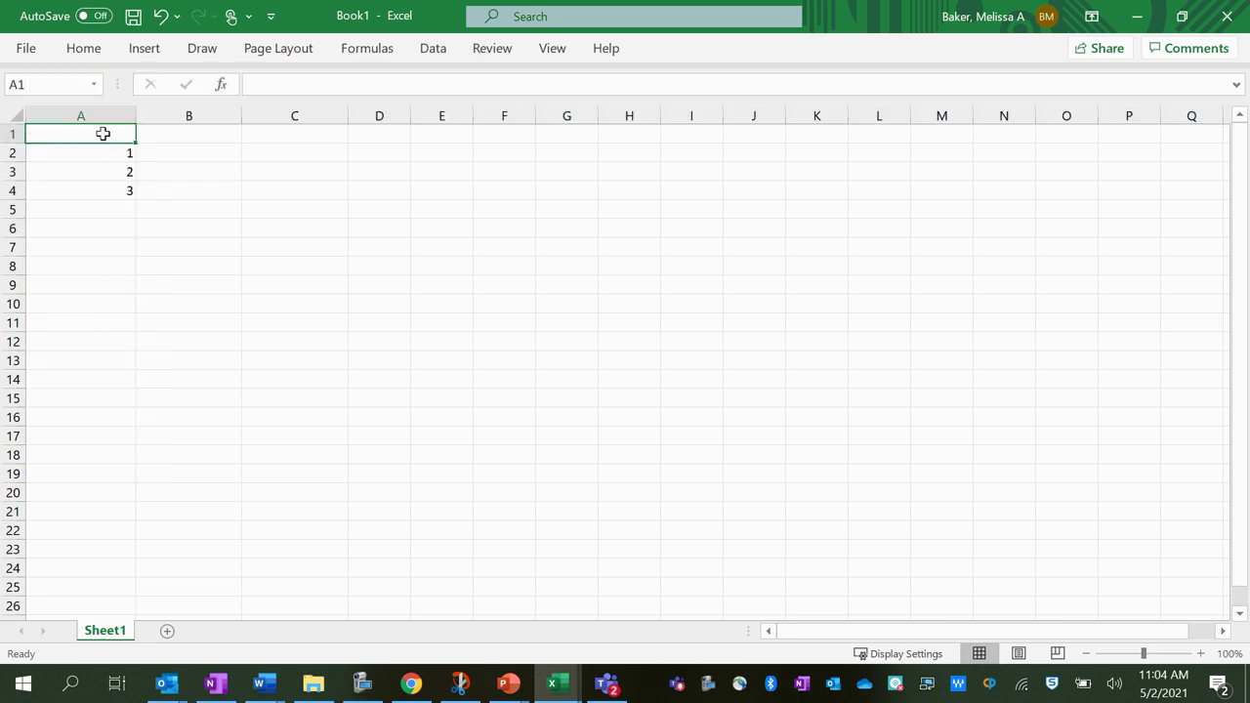
Step: Enter the heading "Concentration of HCl (M)" in cell A1 and widen column A to fit it
type("MI")
key("BackSpace")
type("olarity")
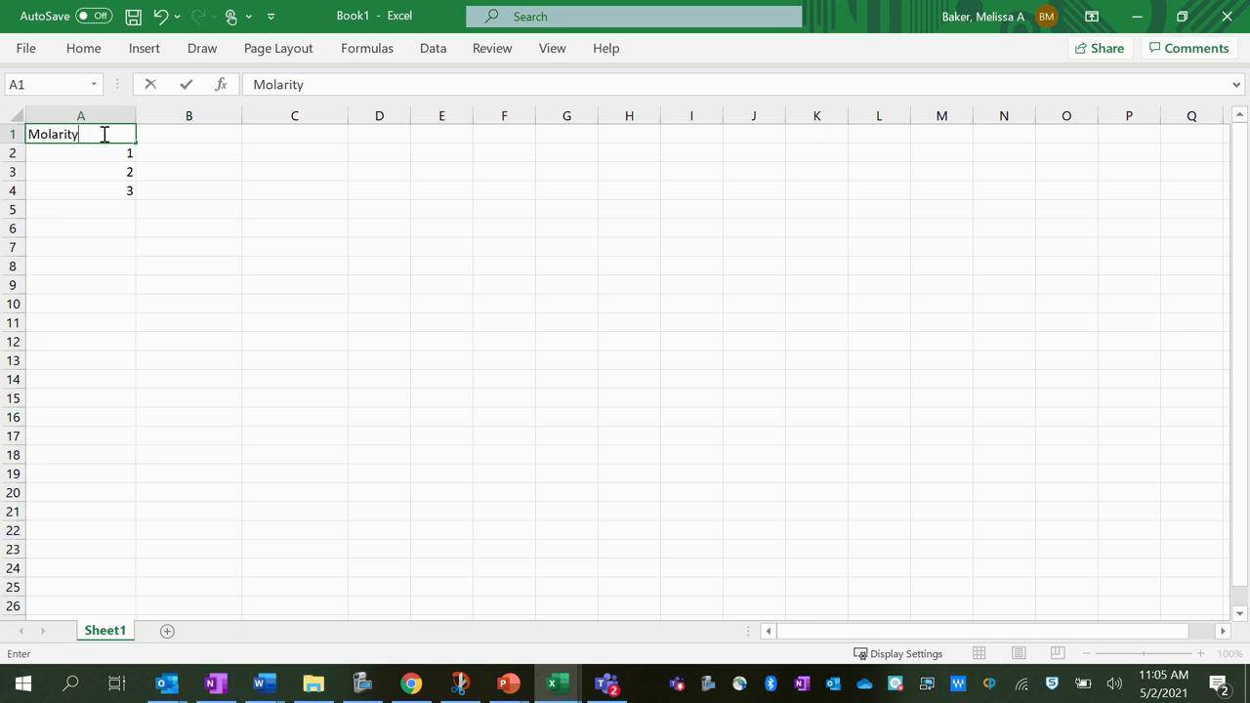
type(" of HCl (M)")
double_click(48, 132)
type("Concentrati")
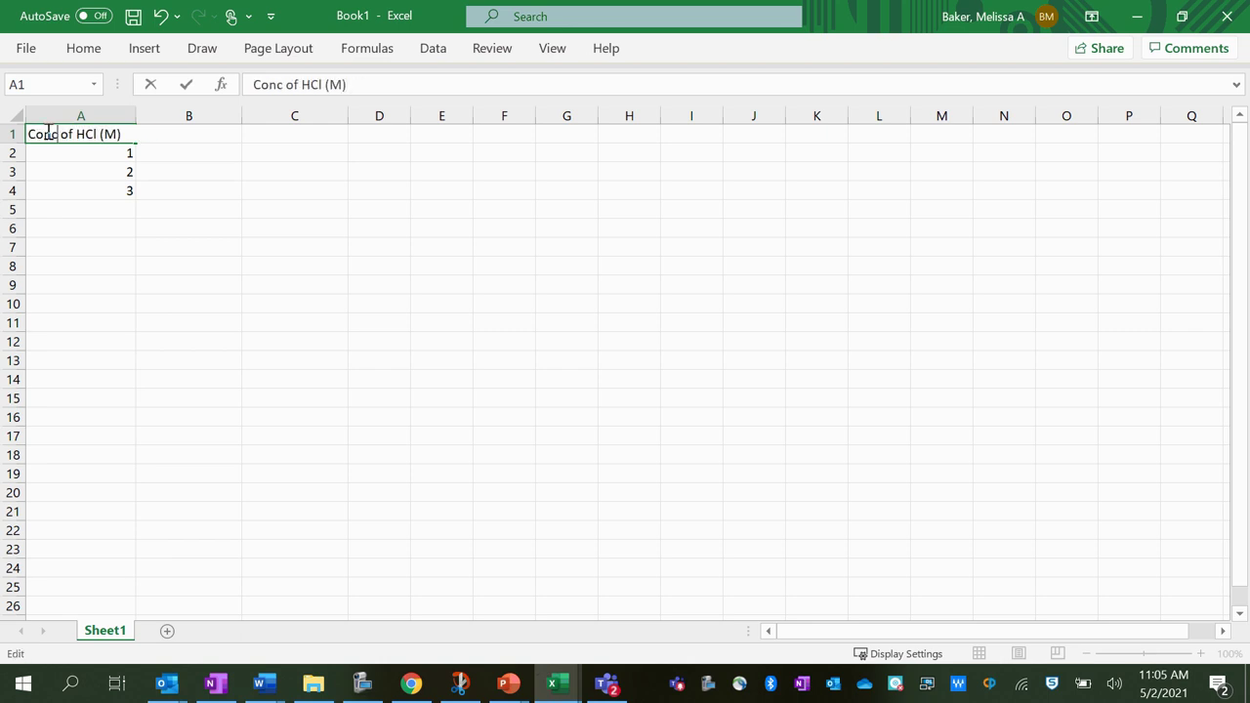
type("on")
key("Tab")
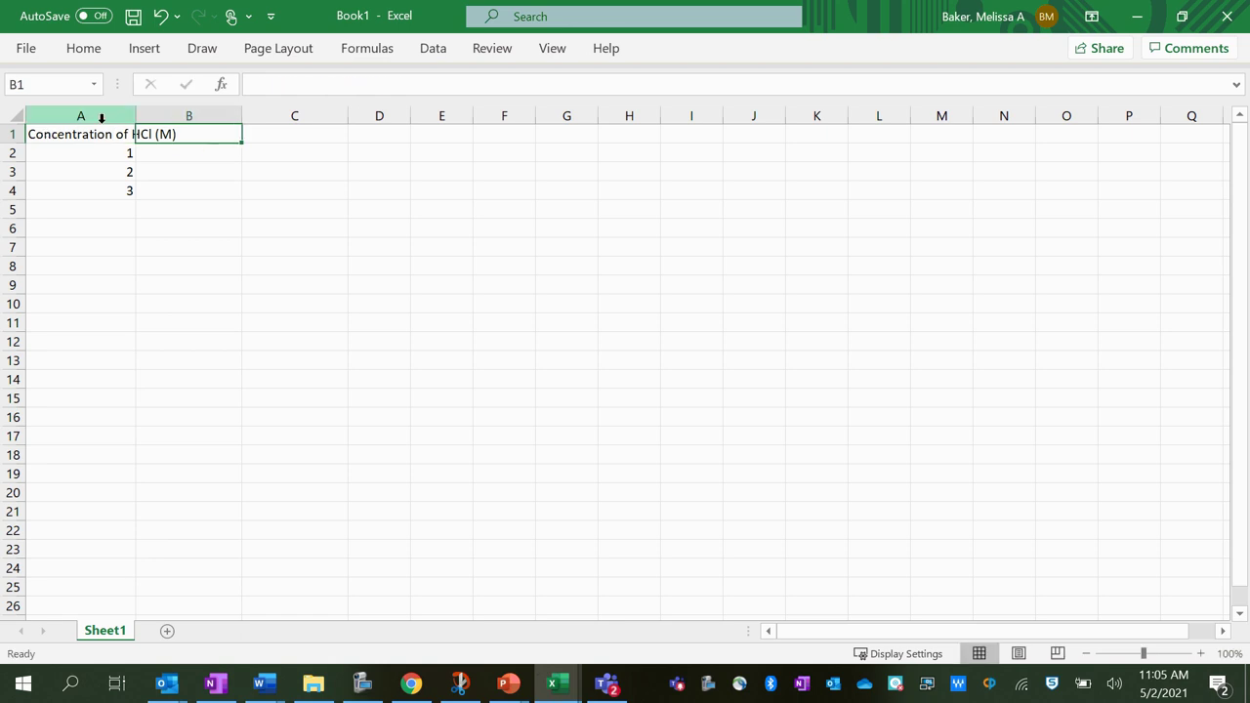
left_click_drag(141, 114, 183, 115)
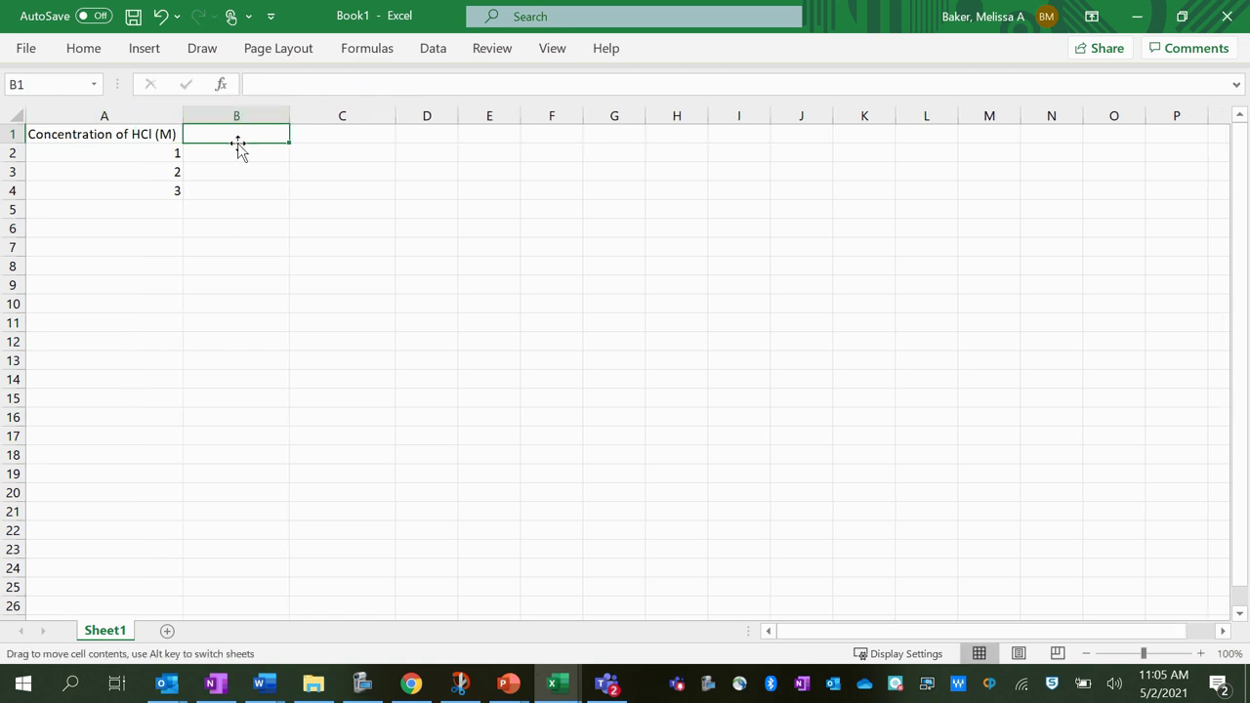
Step: Enter the heading "Reaction Rate (g of Mg used up/second)" in cell B1 and autofit column B
type("React")
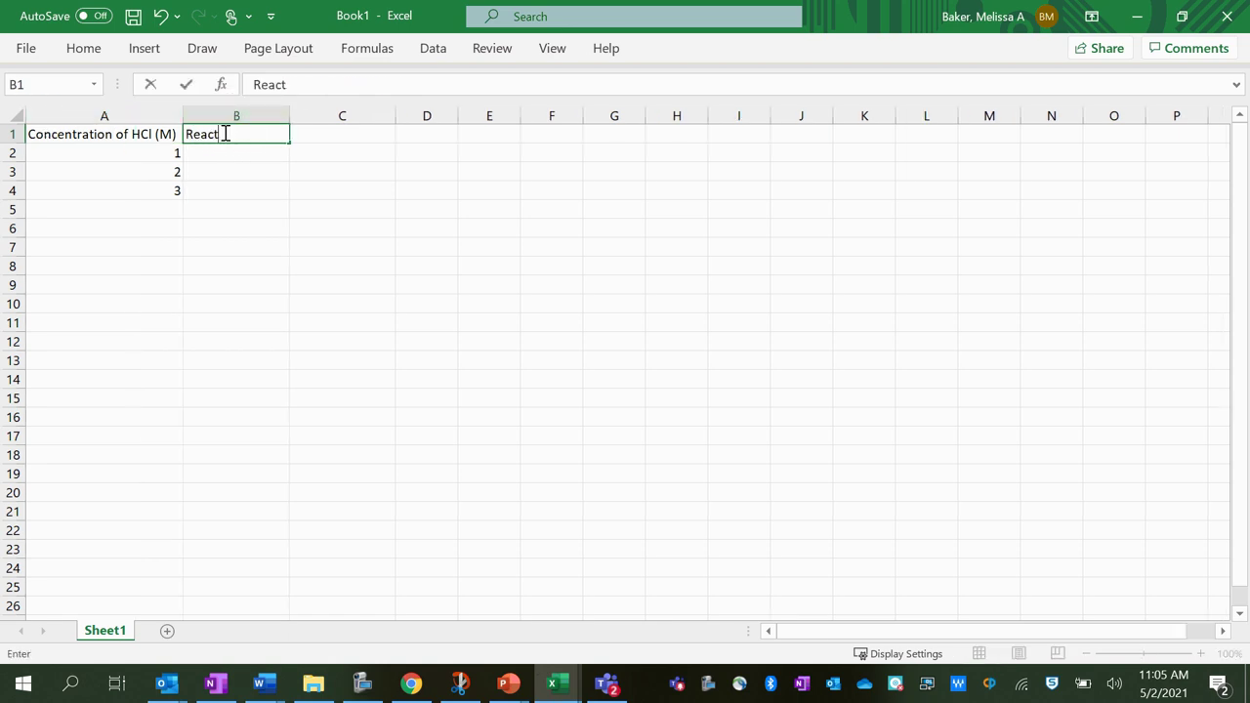
type("ion Rate (g of Mg")
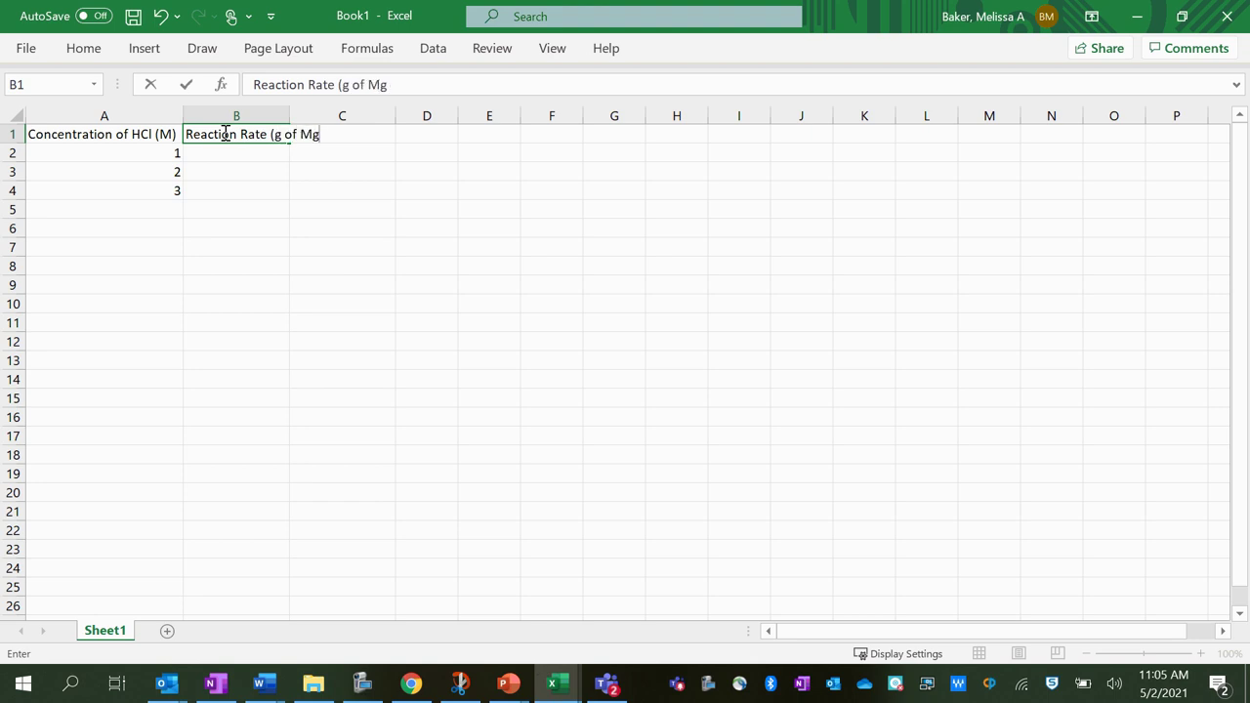
type(" used up/second)")
key("ctrl+Return")
key("Return")
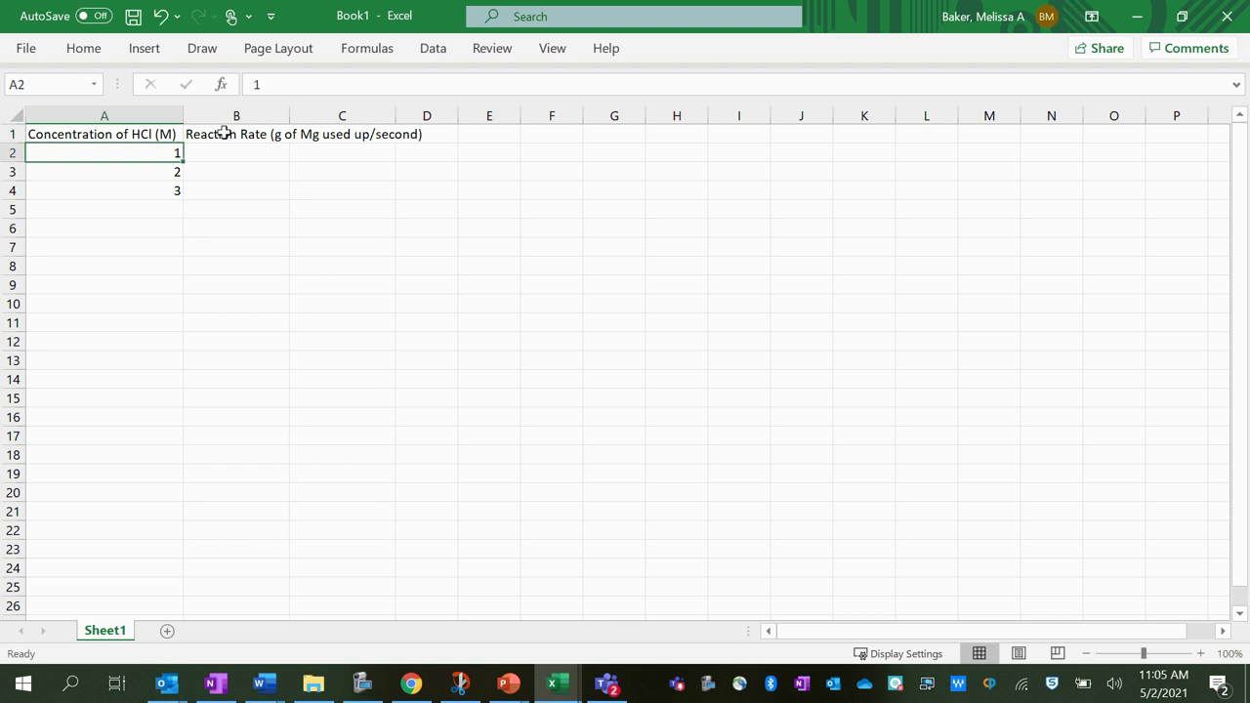
double_click(291, 115)
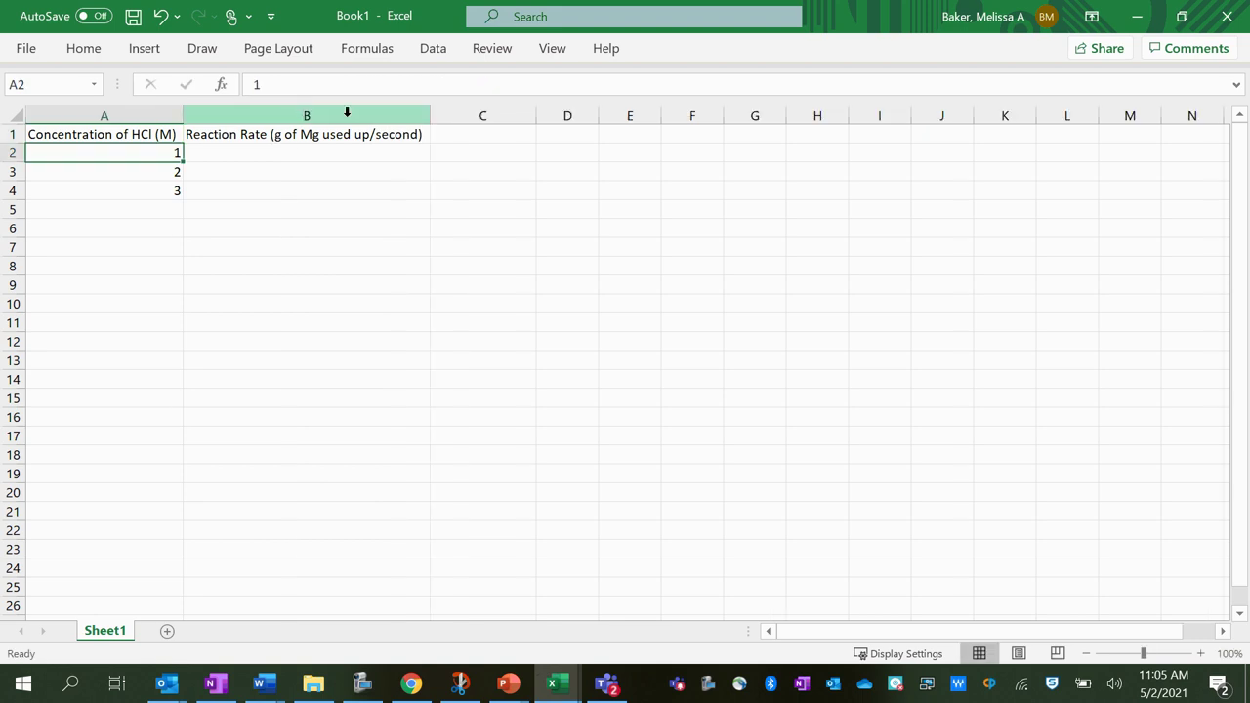
Step: Look up the reaction rates in the OneNote report and enter 0.0006 in cell B2 and 0.0015 in B3 in Excel
left_click(246, 156)
left_click(215, 684)
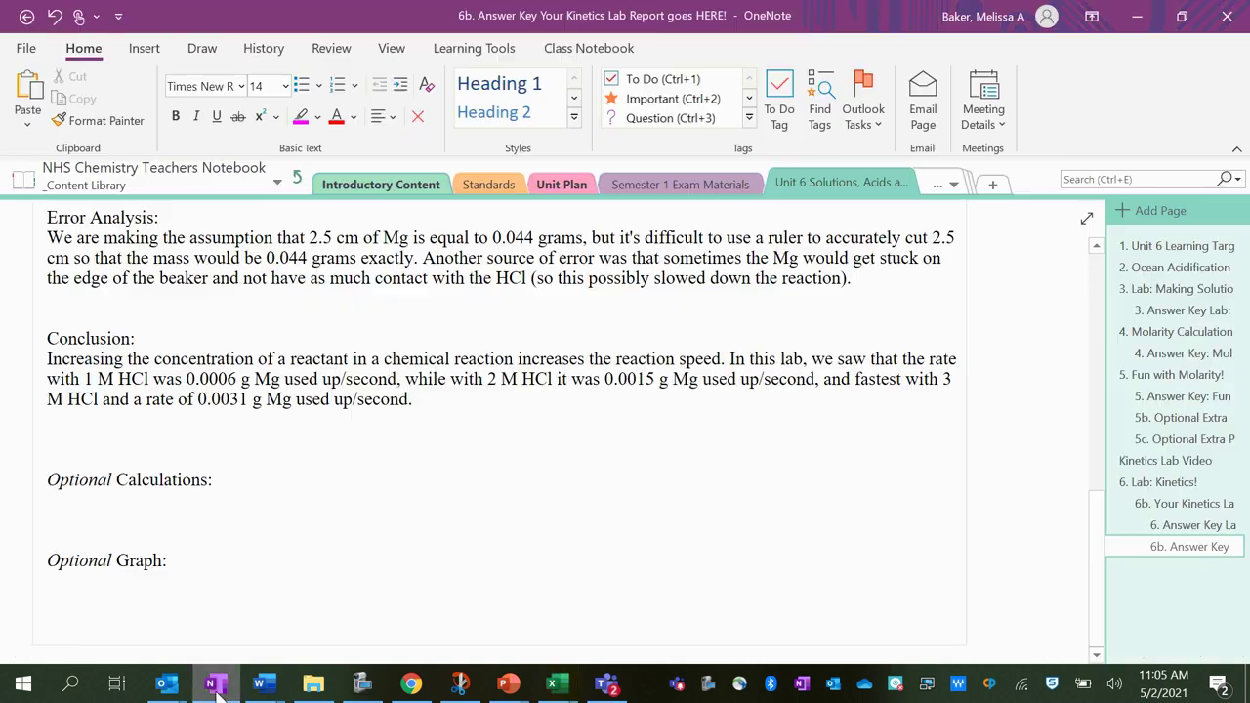
scroll(316, 520, "up", 2)
scroll(316, 520, "down", 2)
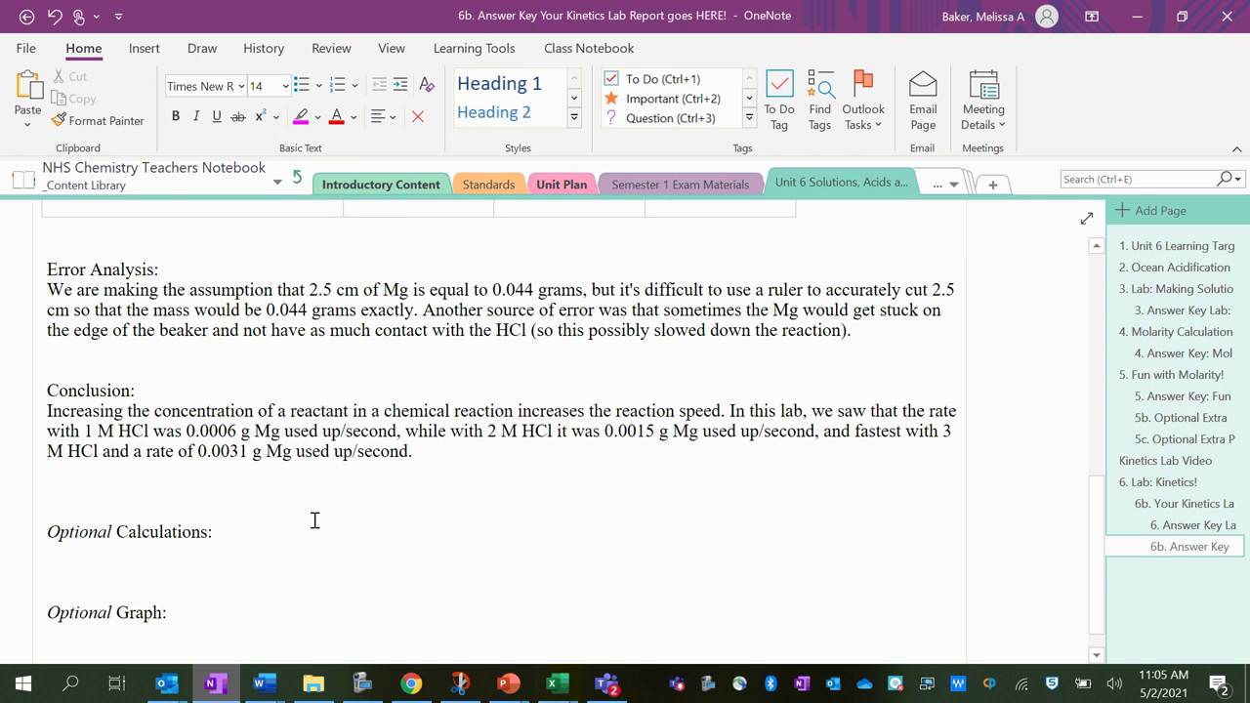
left_click(1136, 14)
type("0.00")
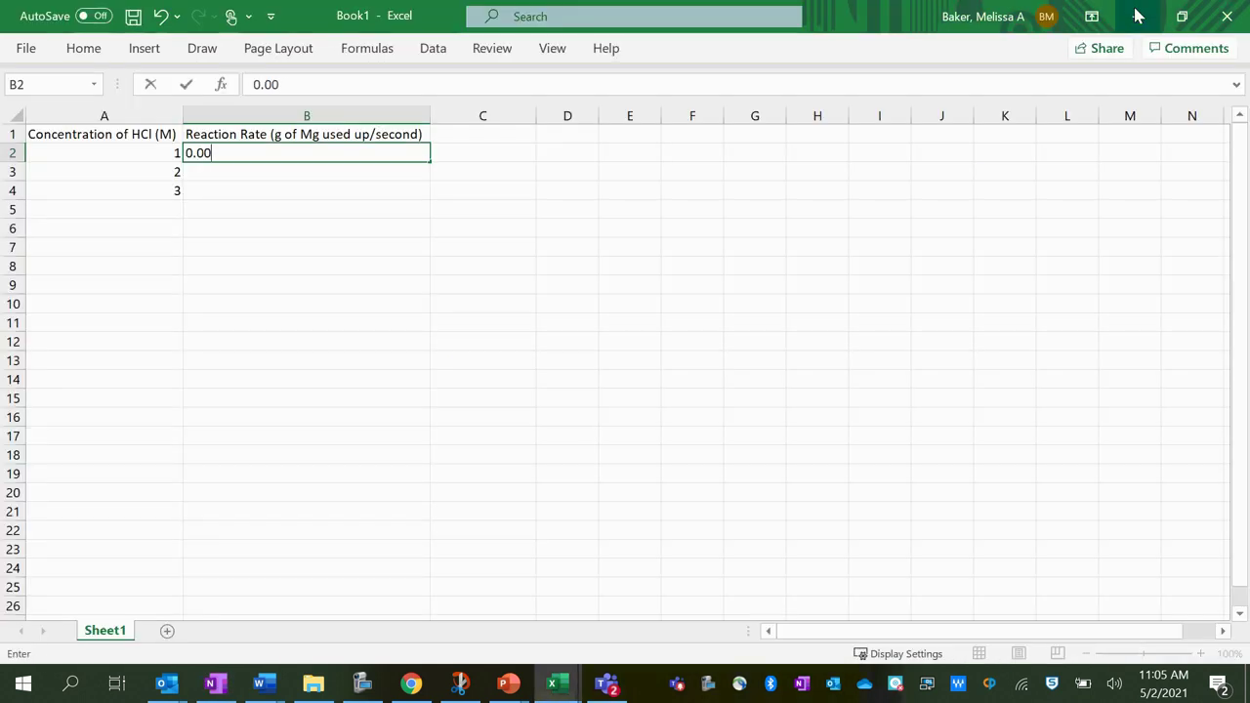
type("06")
key("Return")
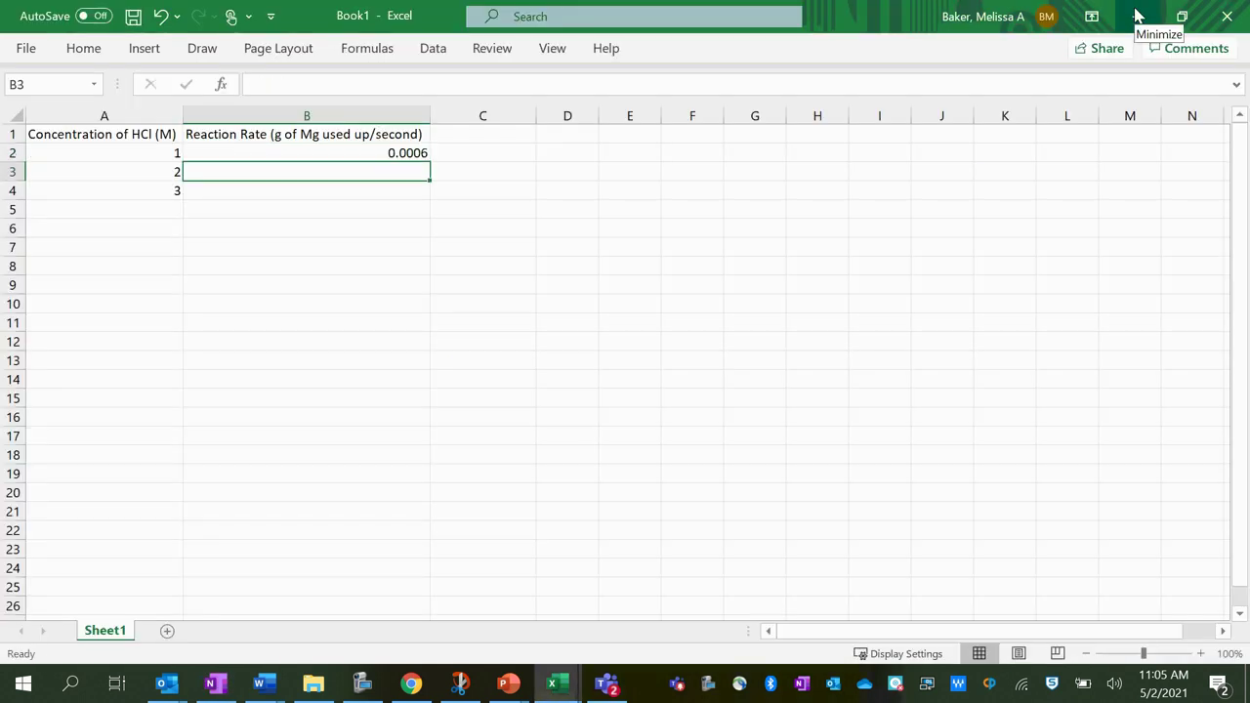
type("0.0015")
key("Return")
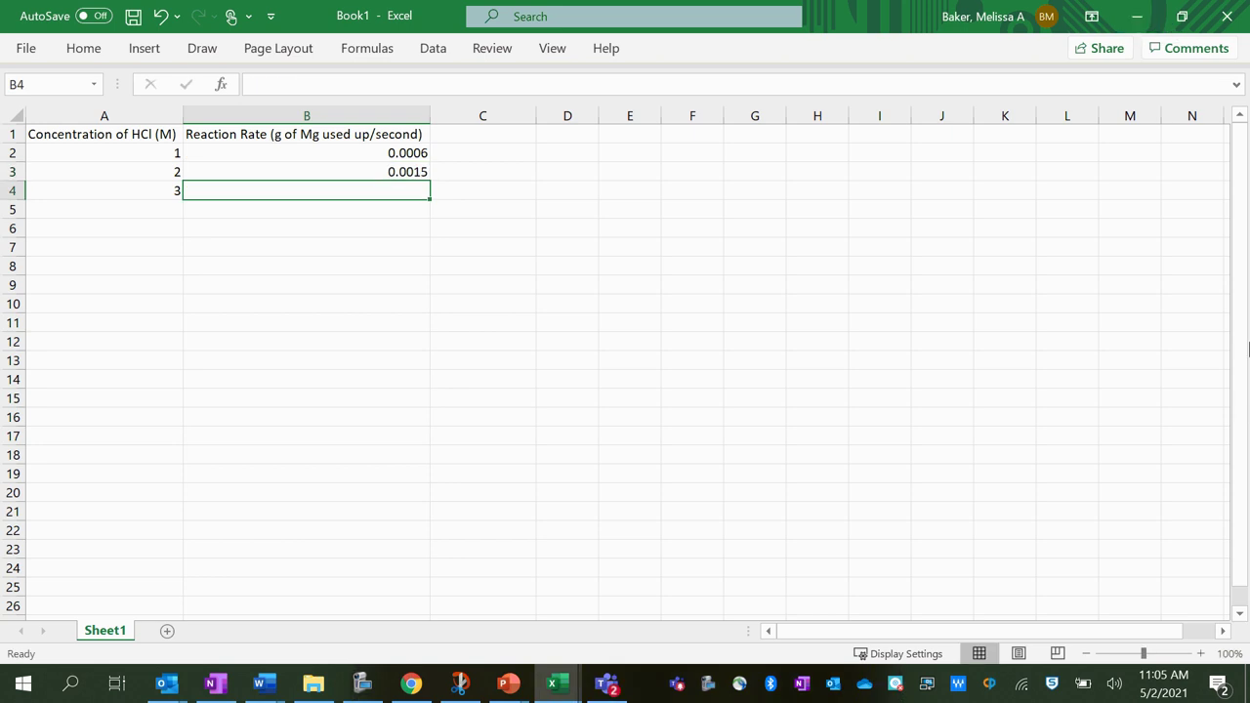
Step: Check the 3 M HCl rate in the OneNote conclusion and enter 0.0031 in cell B4 in Excel
left_click(214, 685)
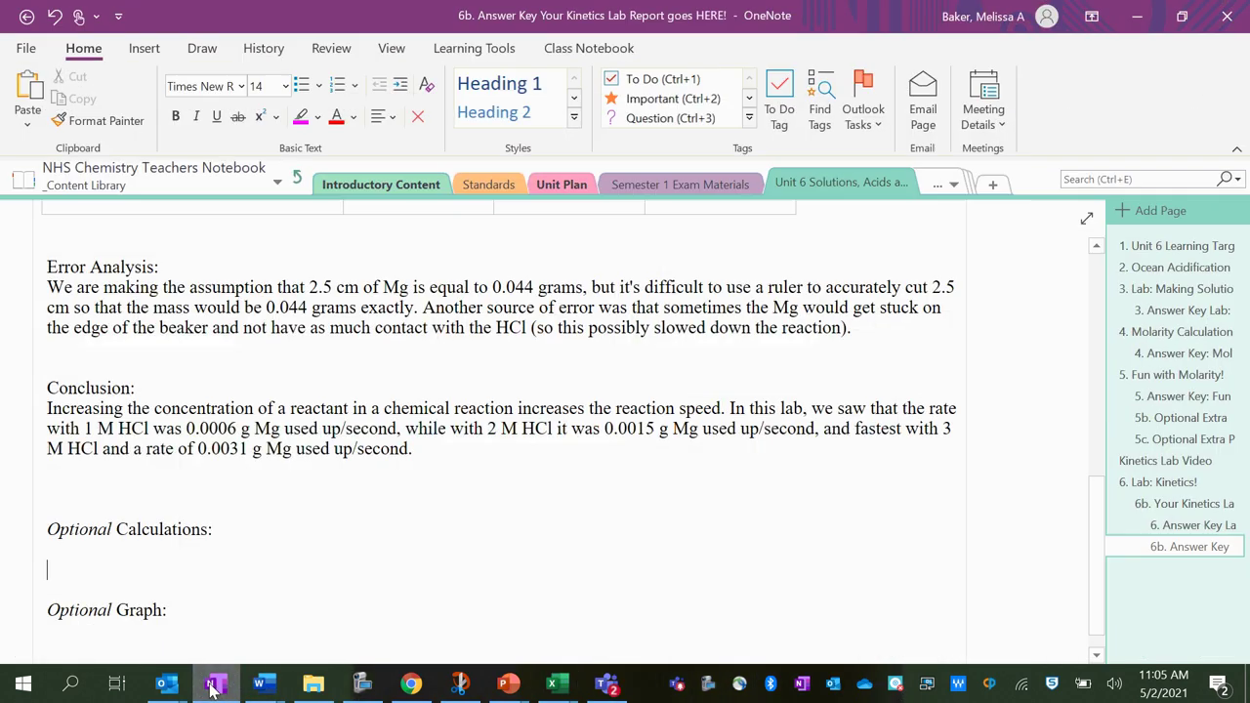
left_click(214, 685)
type("0.0031")
key("Return")
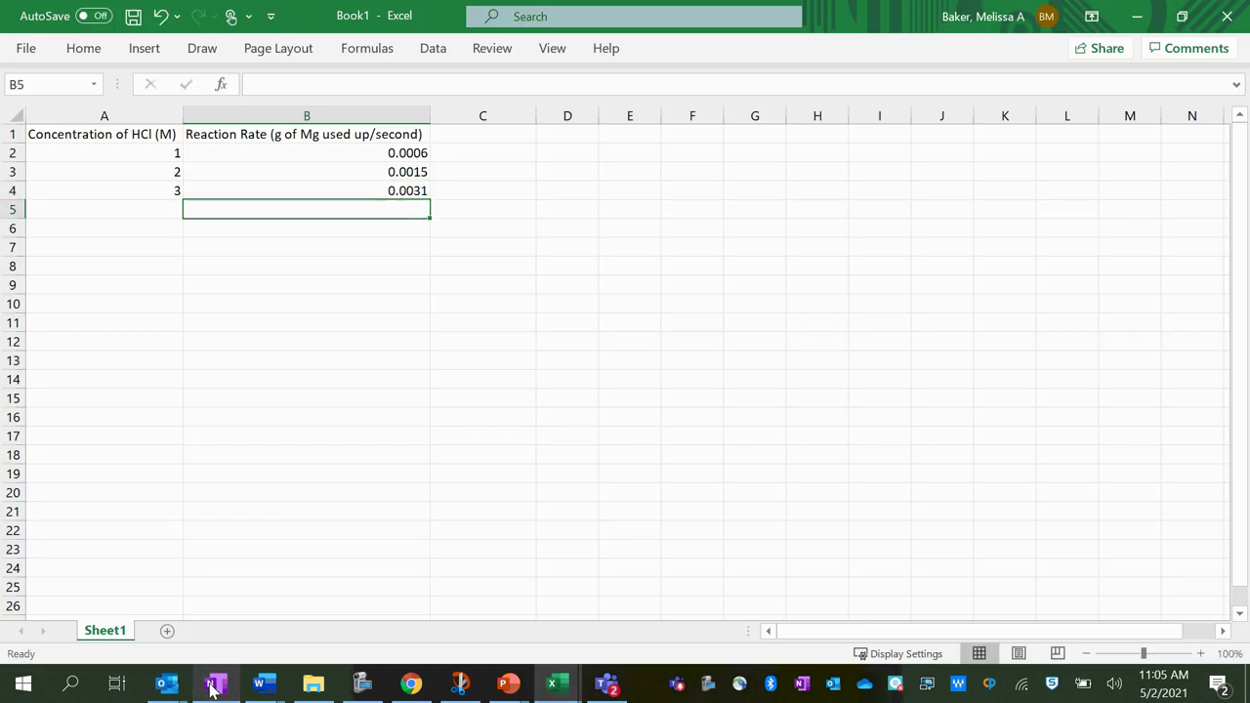
Step: Insert a markers-only scatter chart of the concentration and reaction rate data in A1:B4
left_click_drag(332, 185, 43, 122)
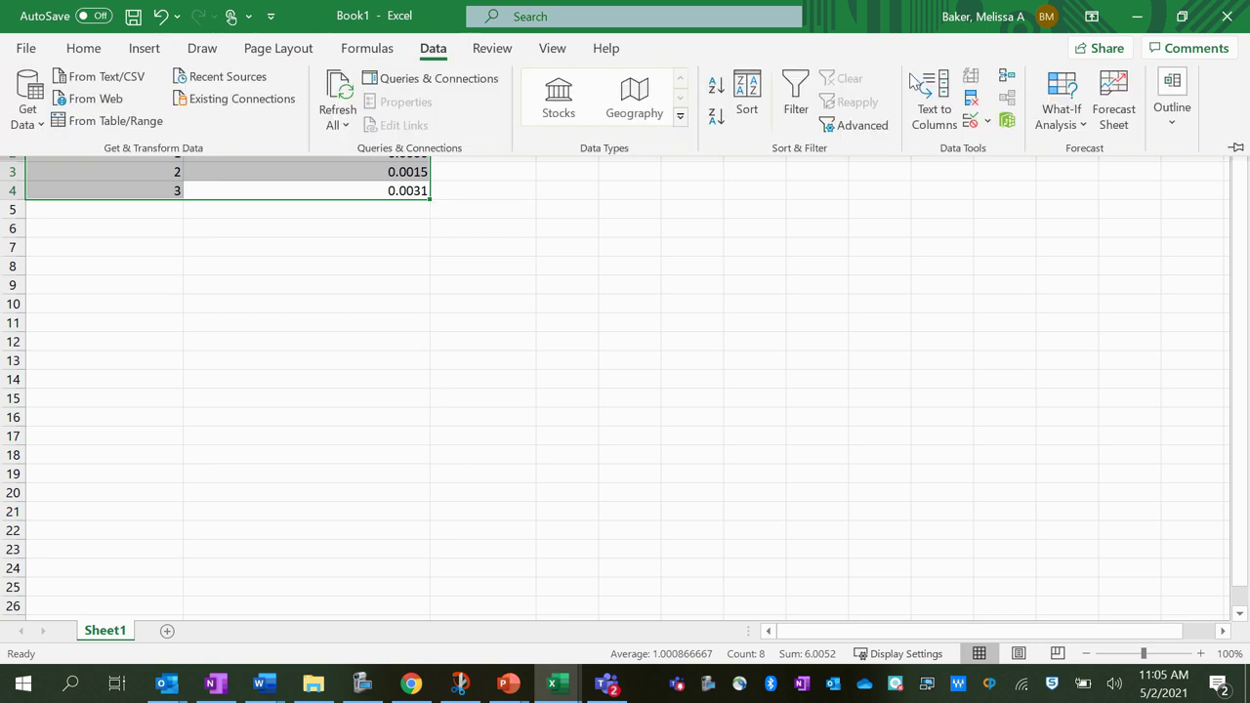
left_click(141, 48)
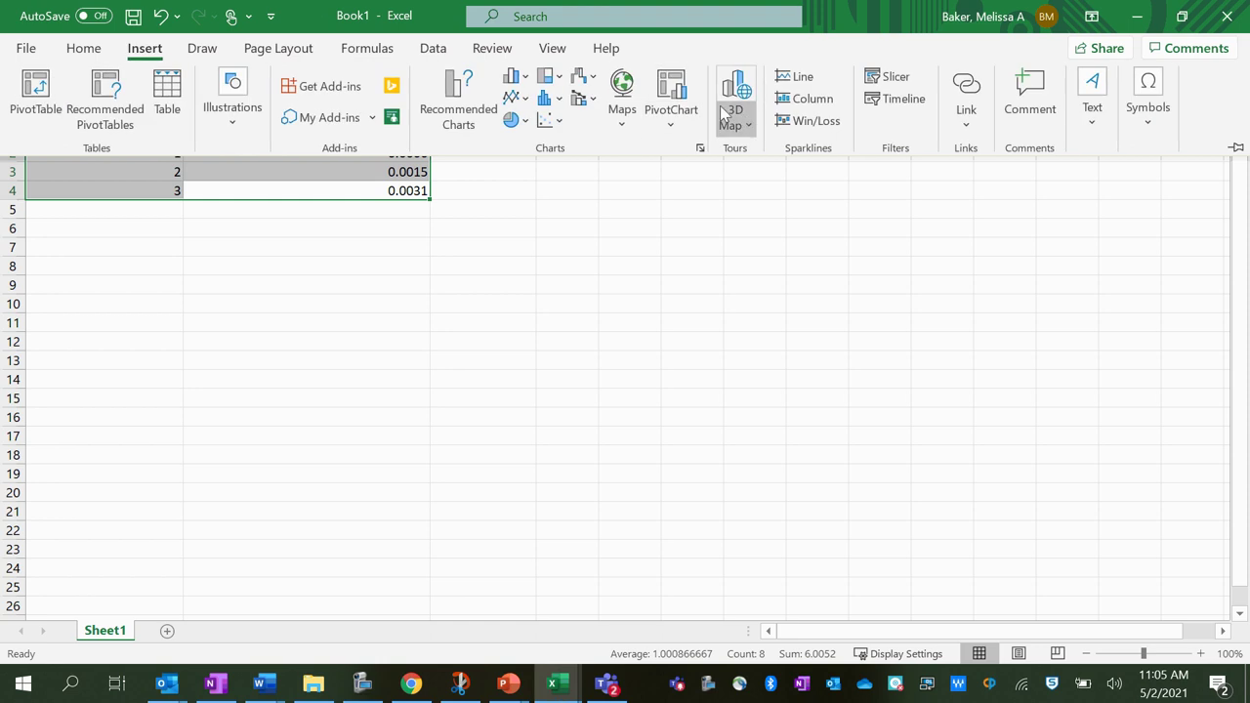
left_click(549, 121)
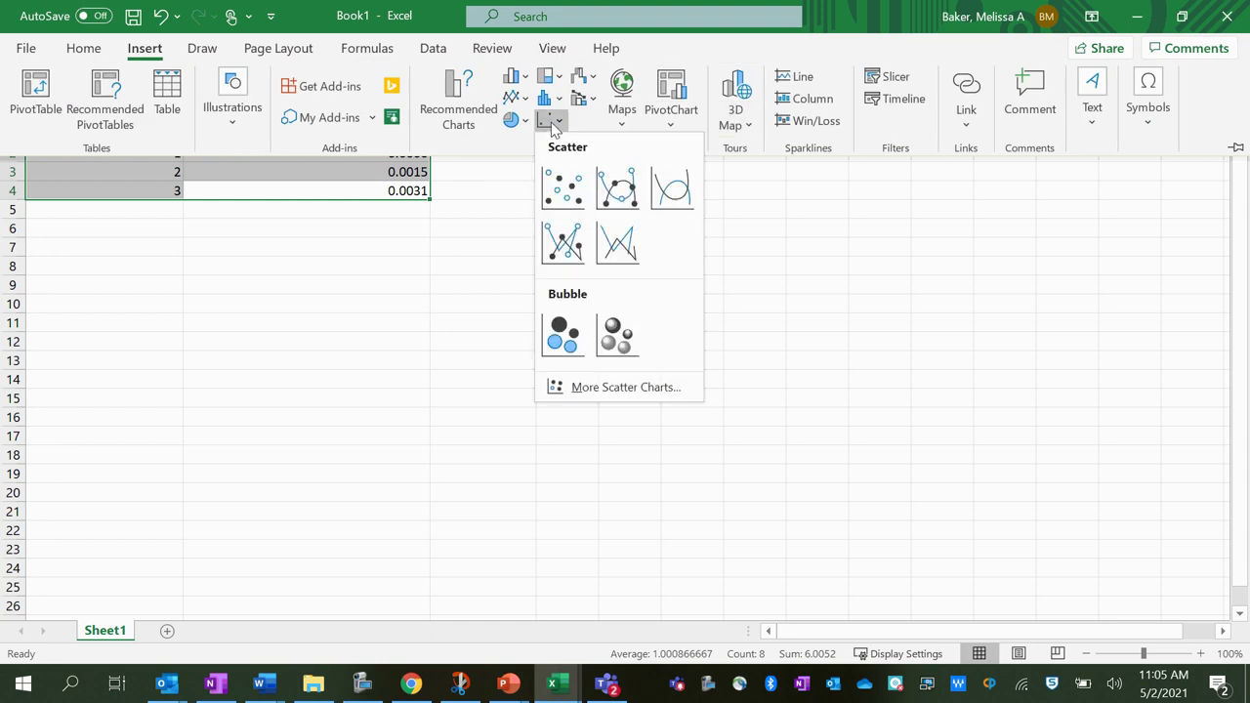
left_click(563, 195)
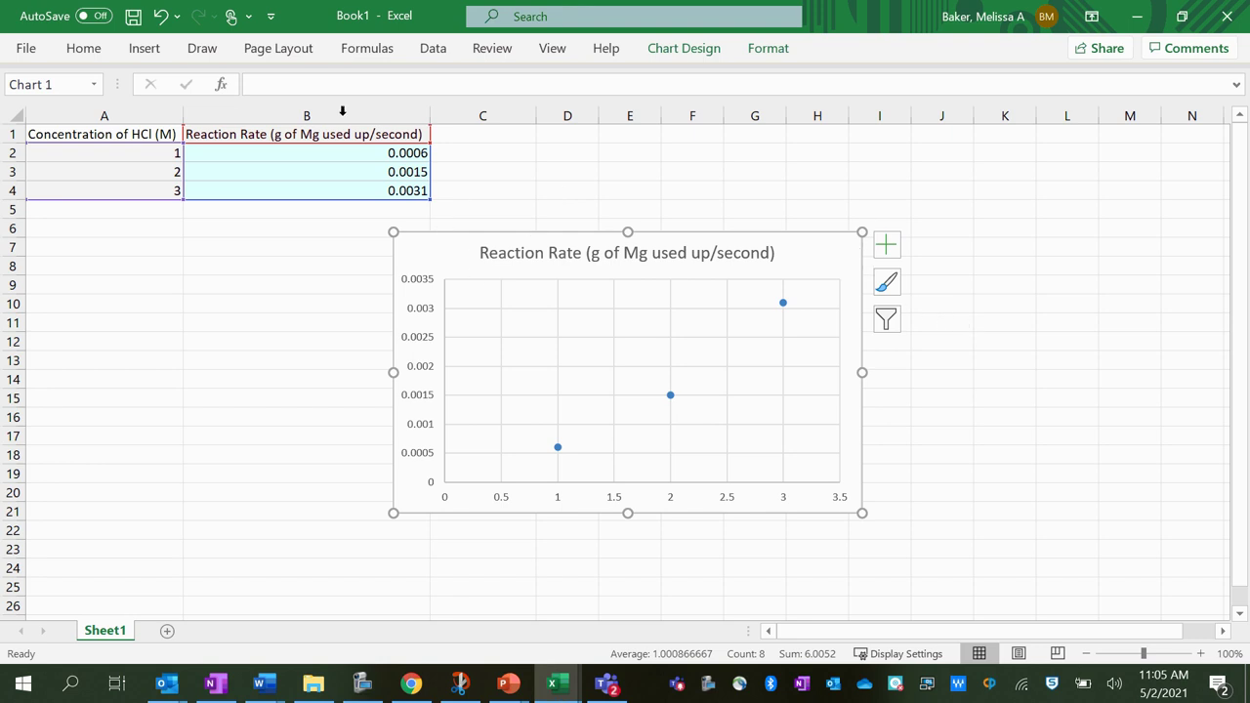
Step: Apply the quick chart layout with axis titles, a legend, a linear trendline, its equation and the R² value
left_click(770, 50)
left_click(688, 51)
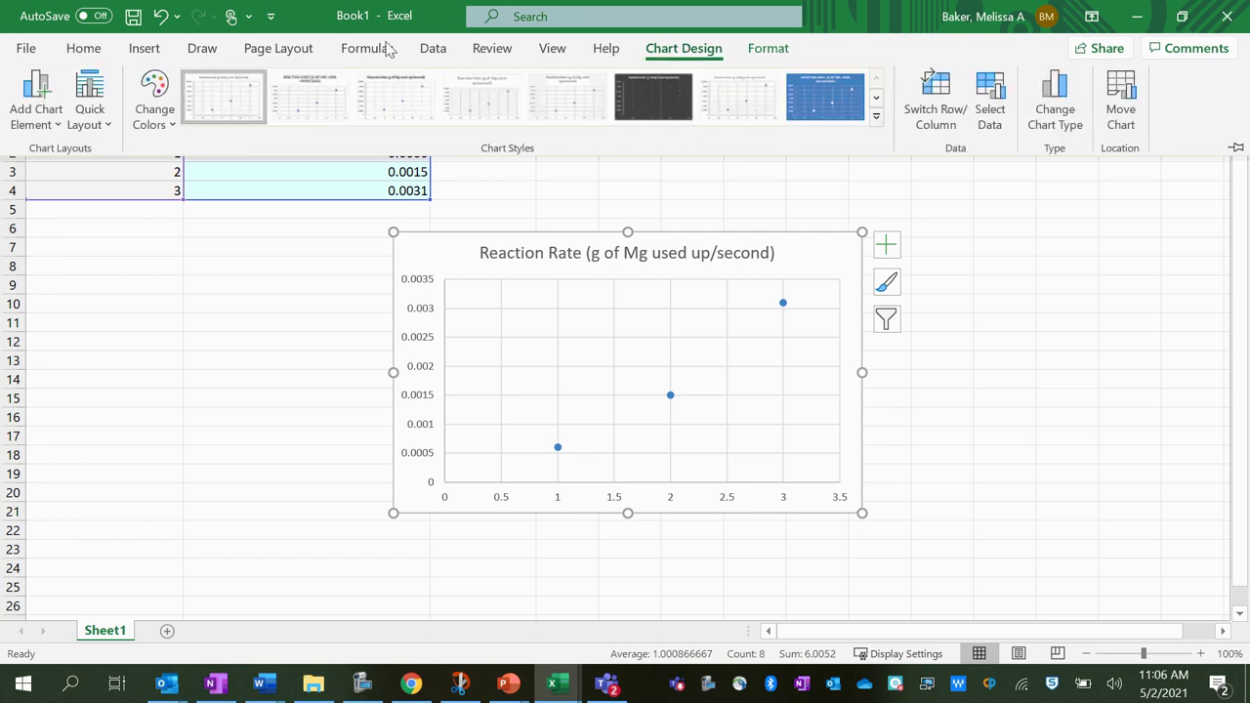
left_click(89, 112)
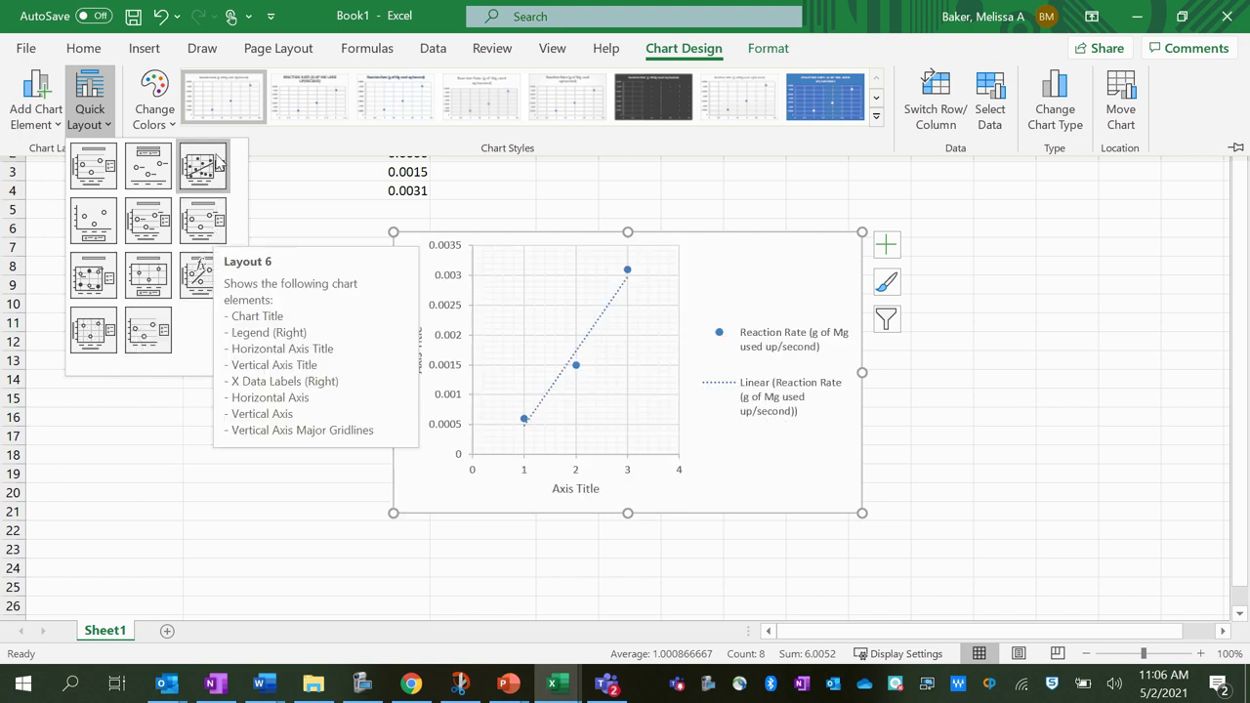
left_click(207, 288)
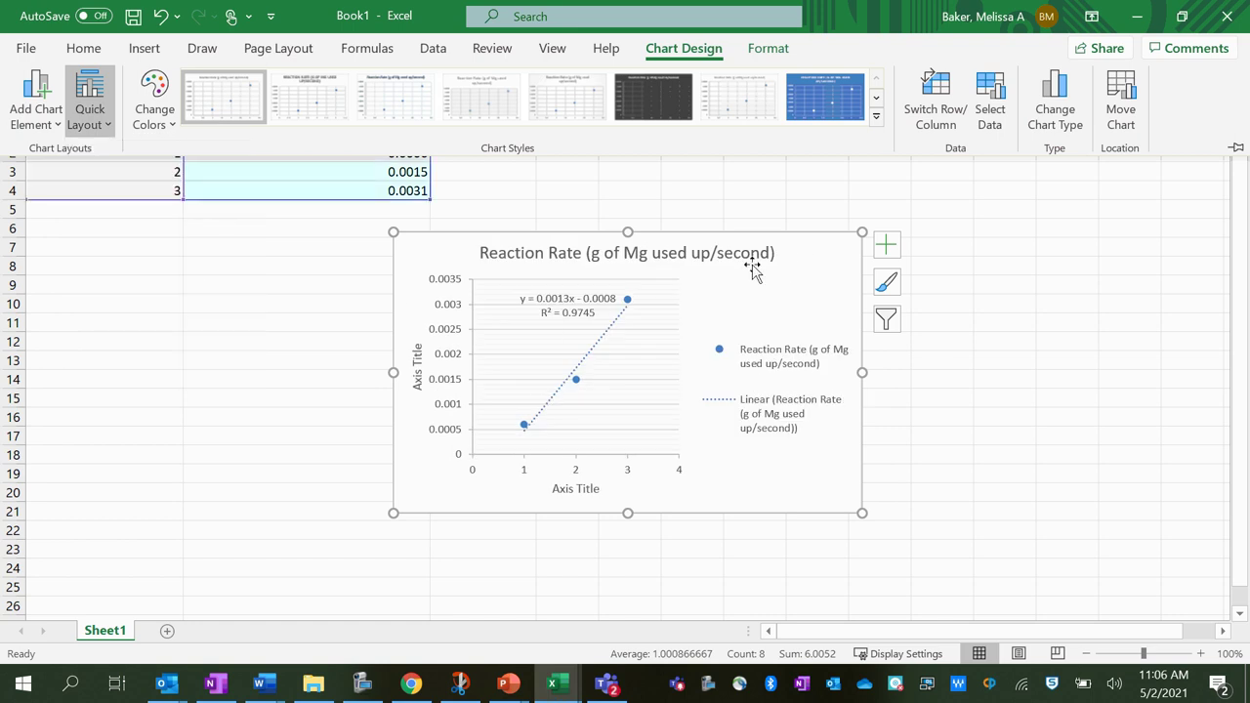
Step: Change the chart title to "Concentration of HCl vs. Reaction Rate with Mg"
left_click(486, 253)
double_click(486, 253)
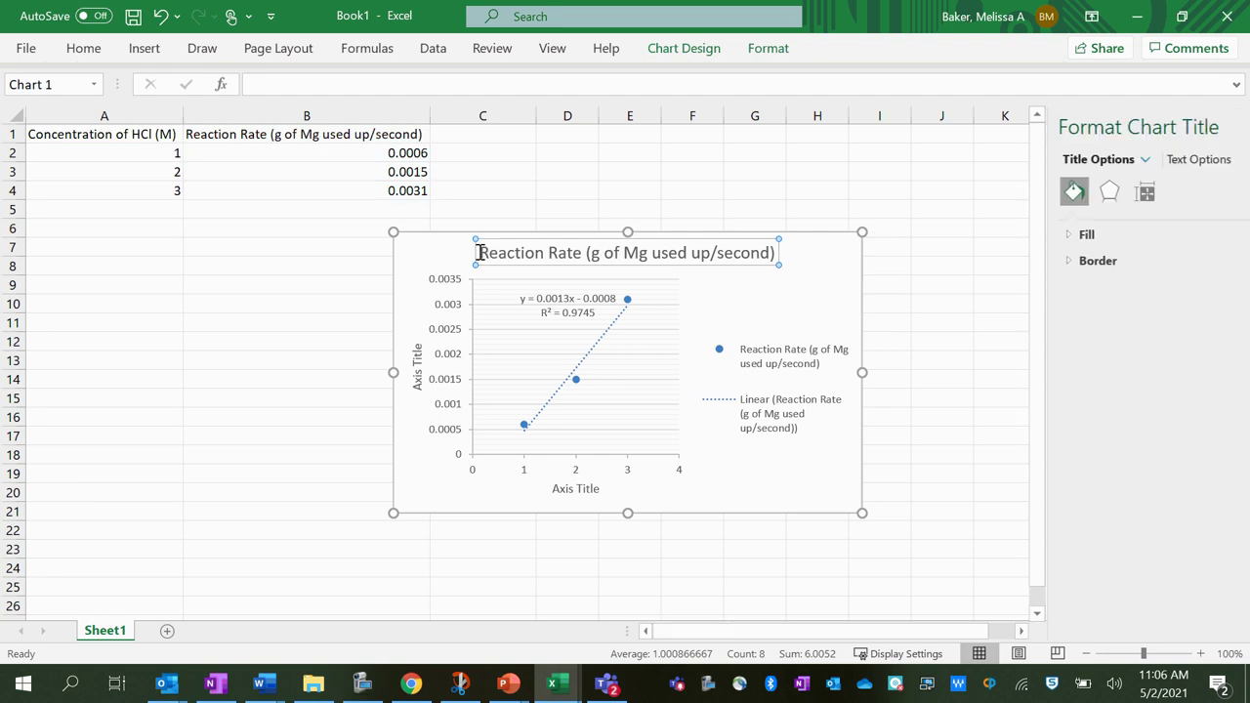
type("Co")
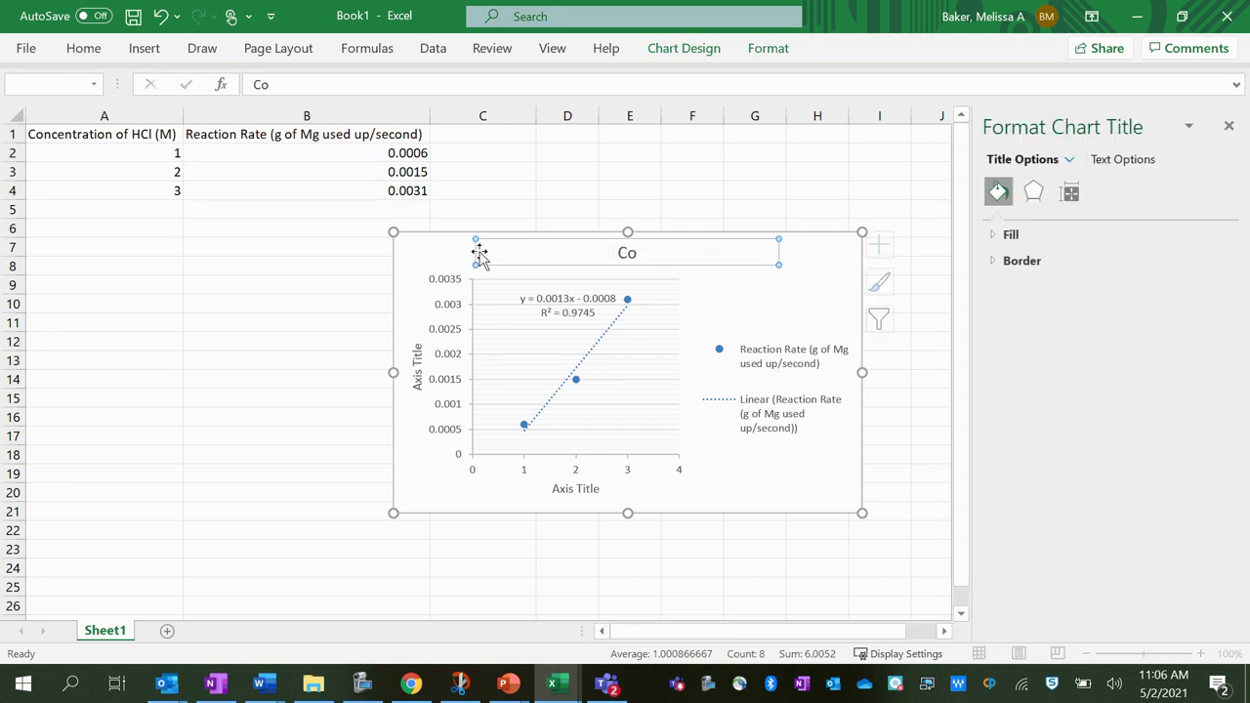
left_click(632, 256)
type("ncentration")
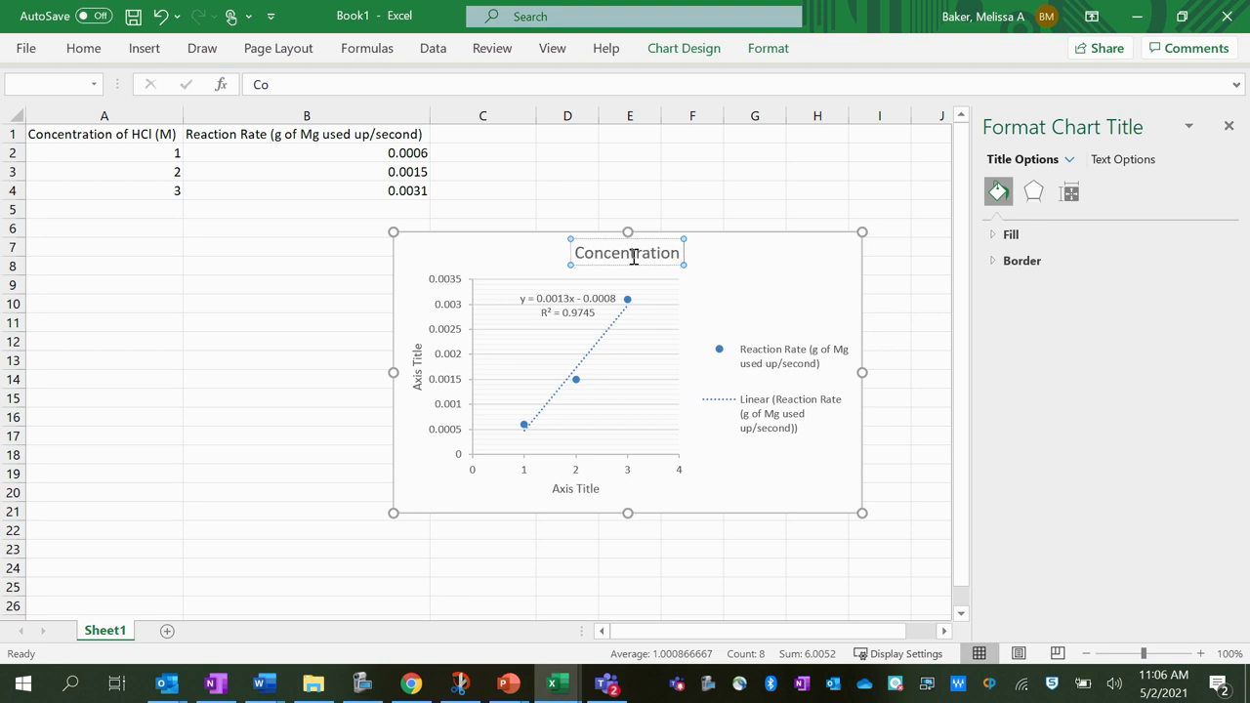
type(" vs. Reaction Rate")
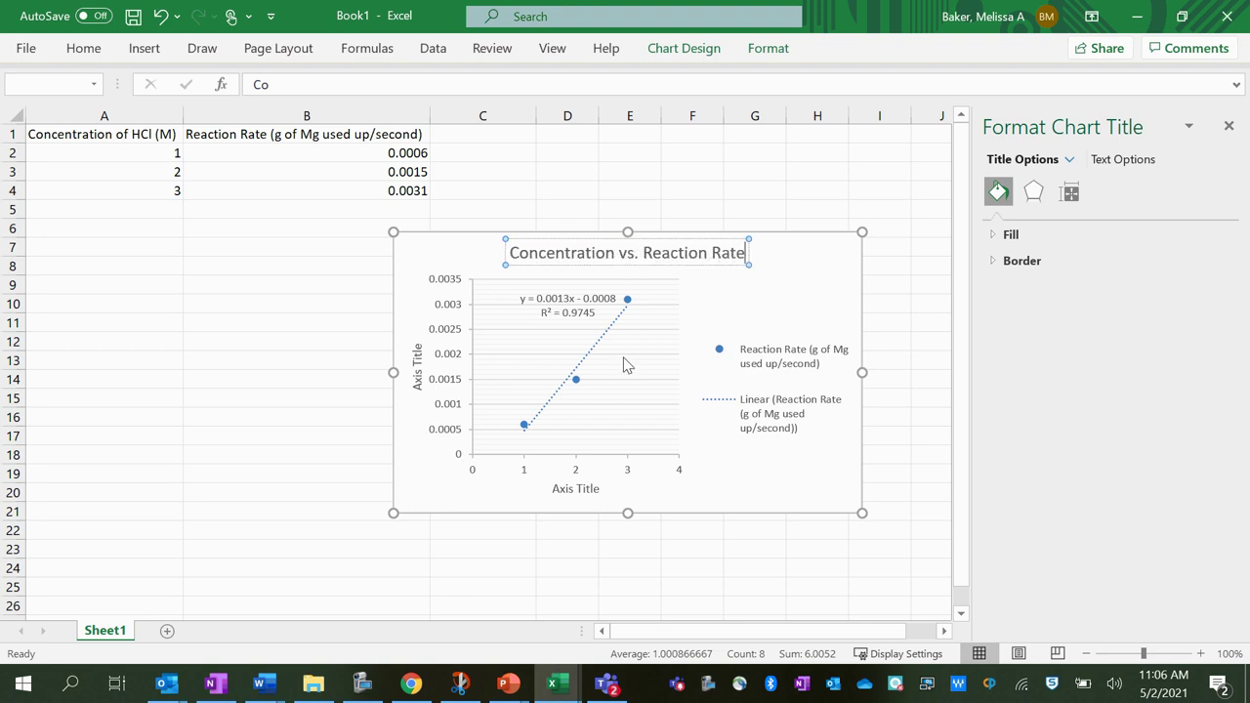
left_click(616, 254)
type("of HCl")
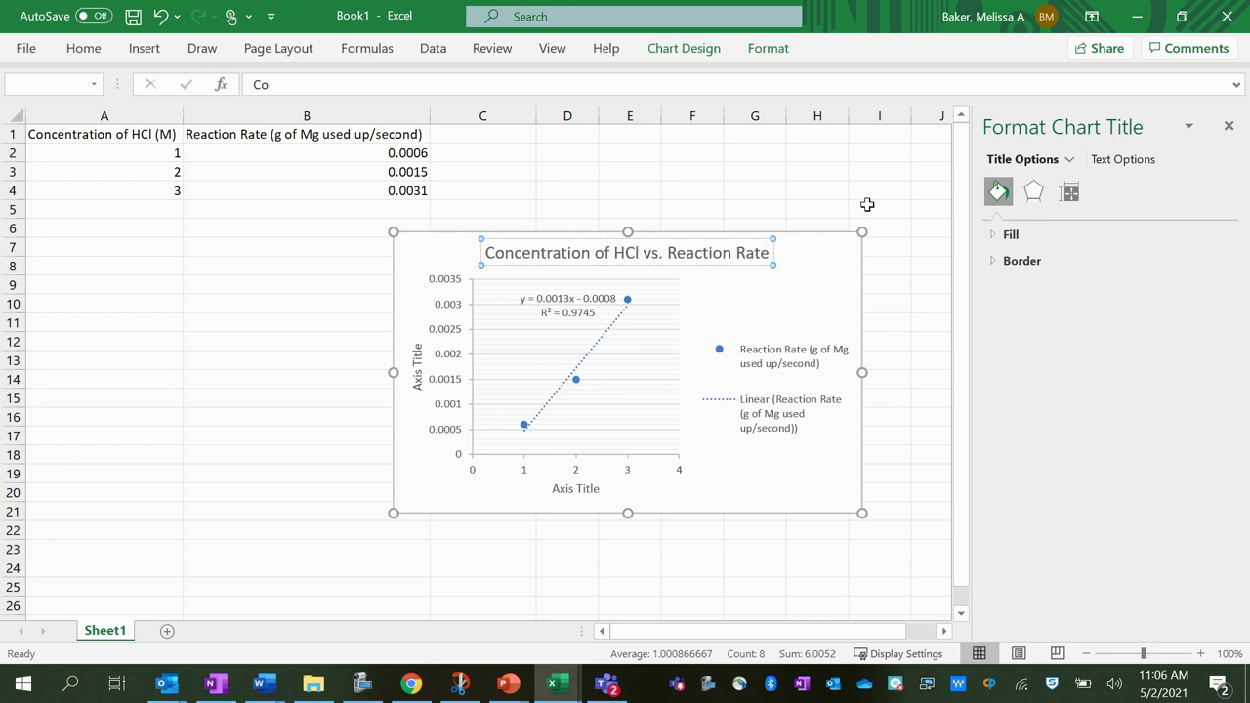
left_click(767, 256)
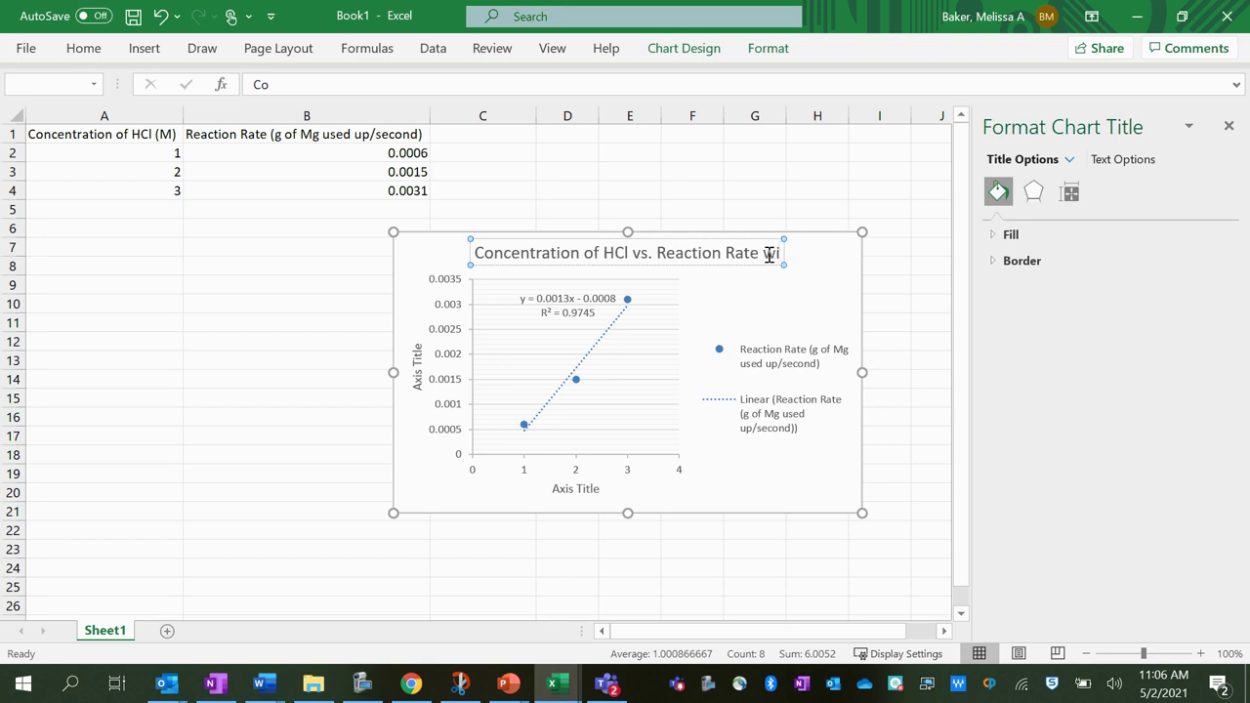
type("with Mg")
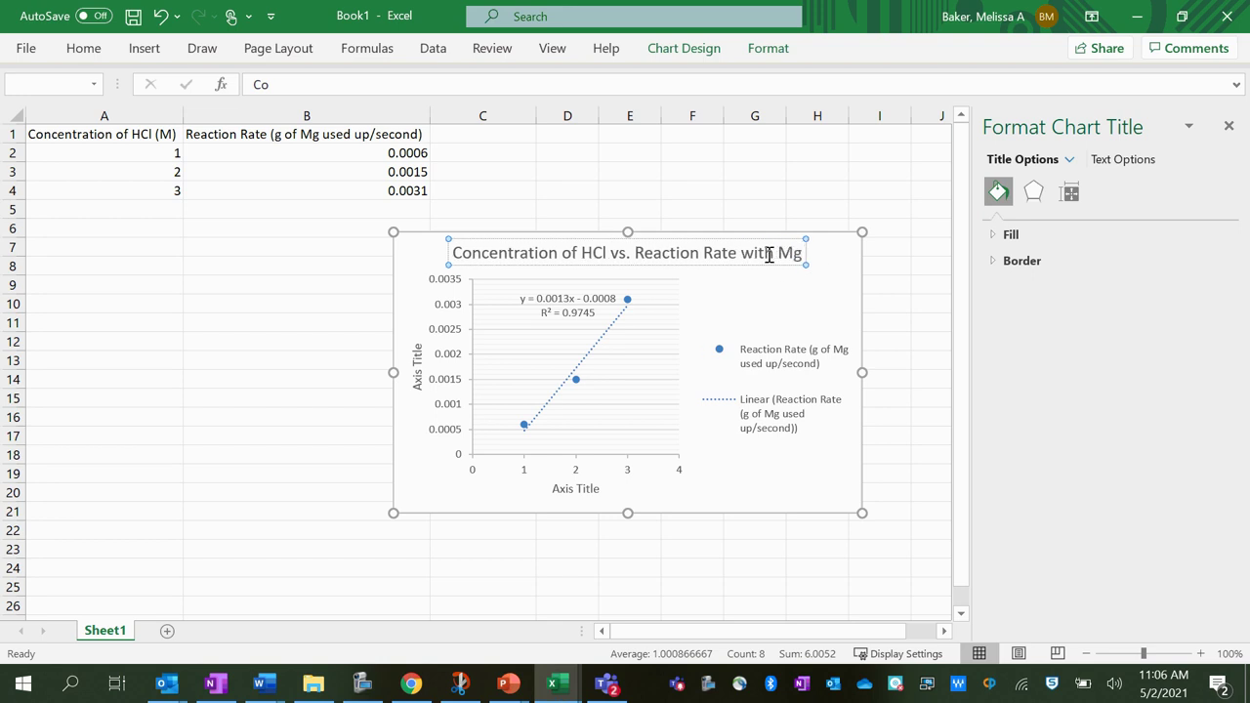
Step: Set the chart's horizontal axis title to "Concentration of HCl (M)"
left_click(574, 488)
triple_click(591, 490)
type("C")
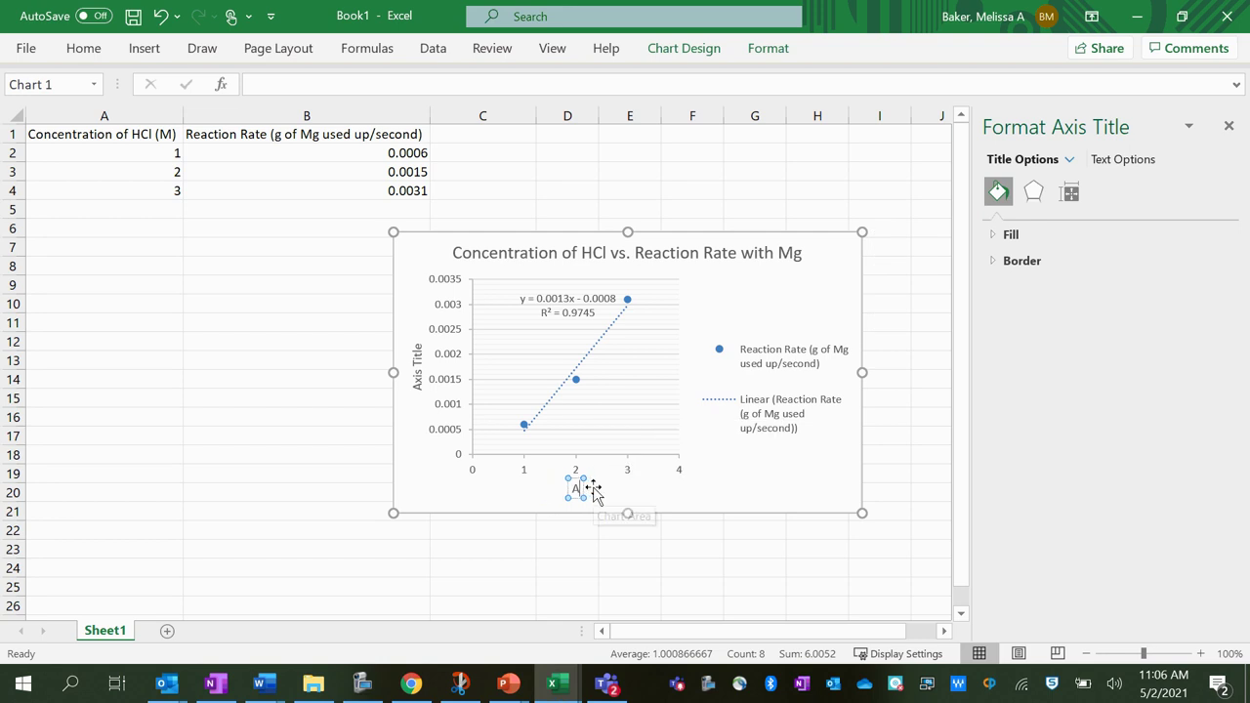
type("oncent")
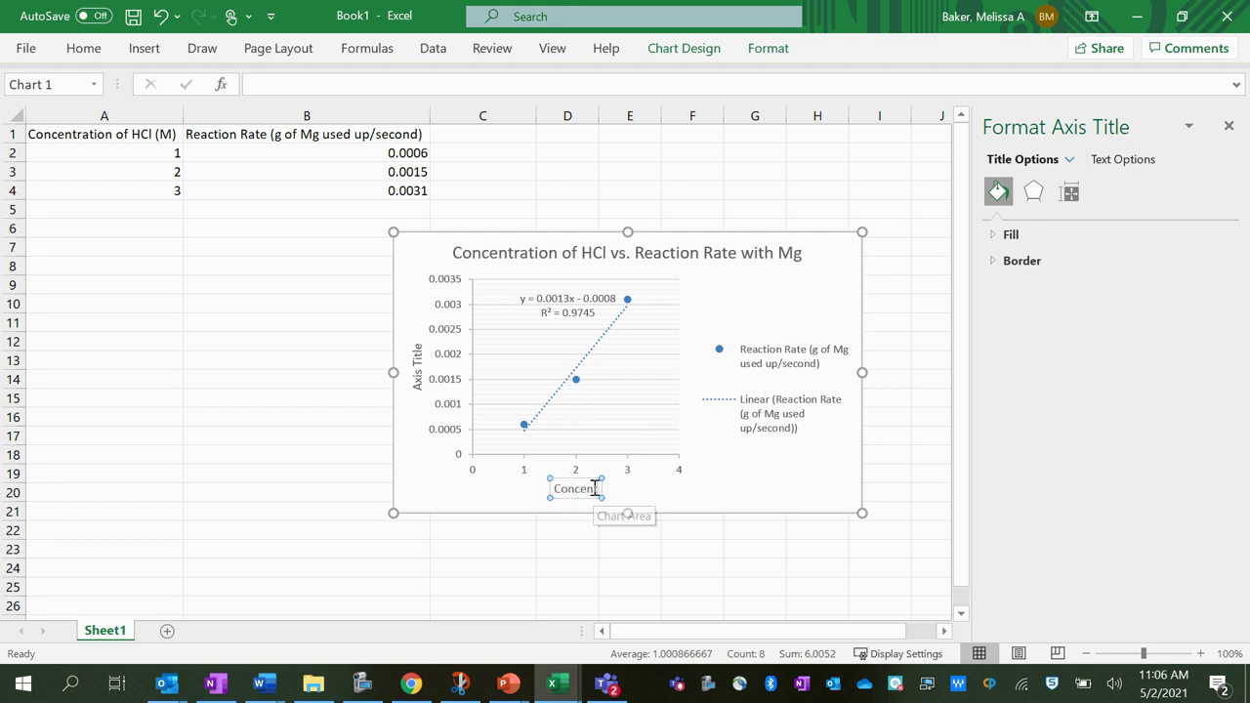
type("ration of HCl")
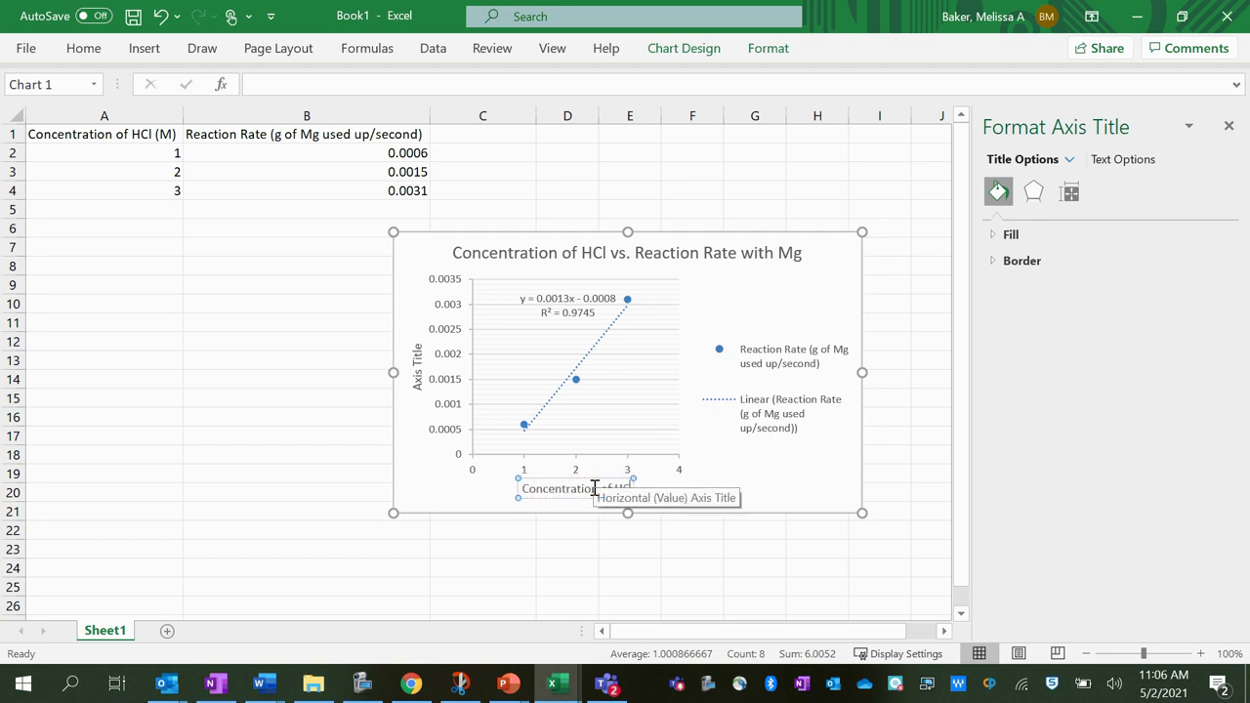
type(" (M)")
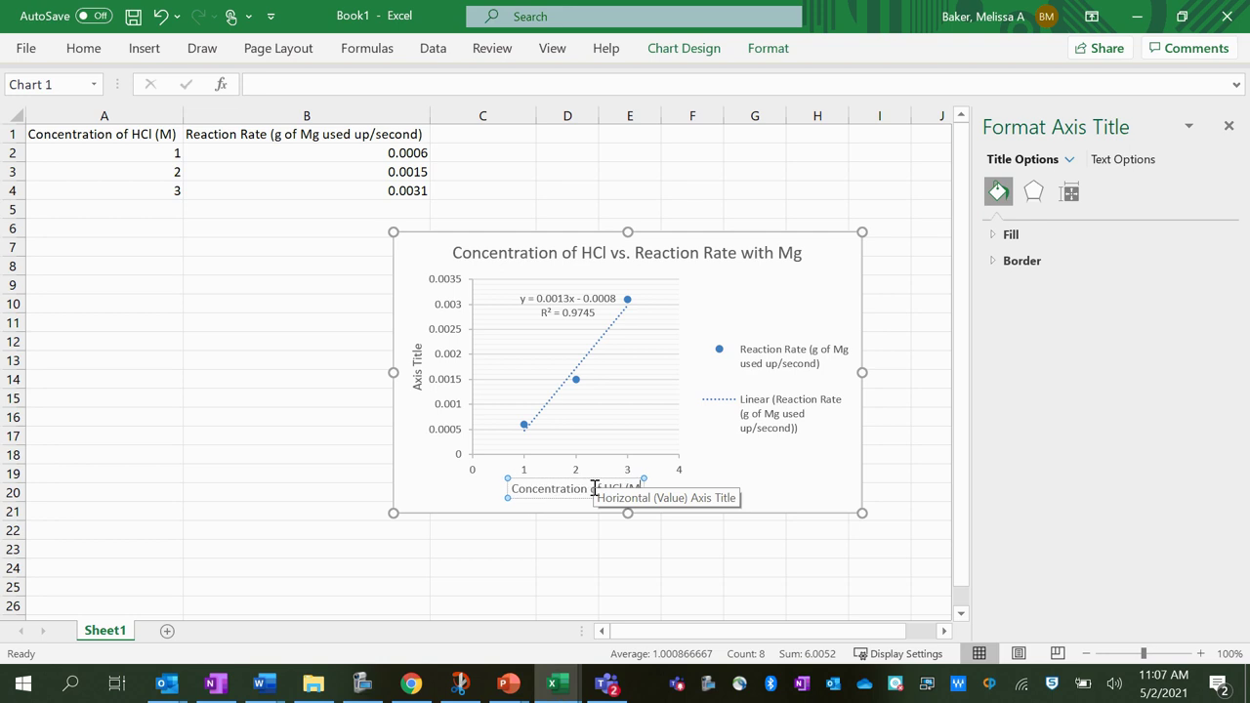
Step: Set the chart's vertical axis title to "Rate of Reaction (g of Mg used up/s)"
left_click(417, 355)
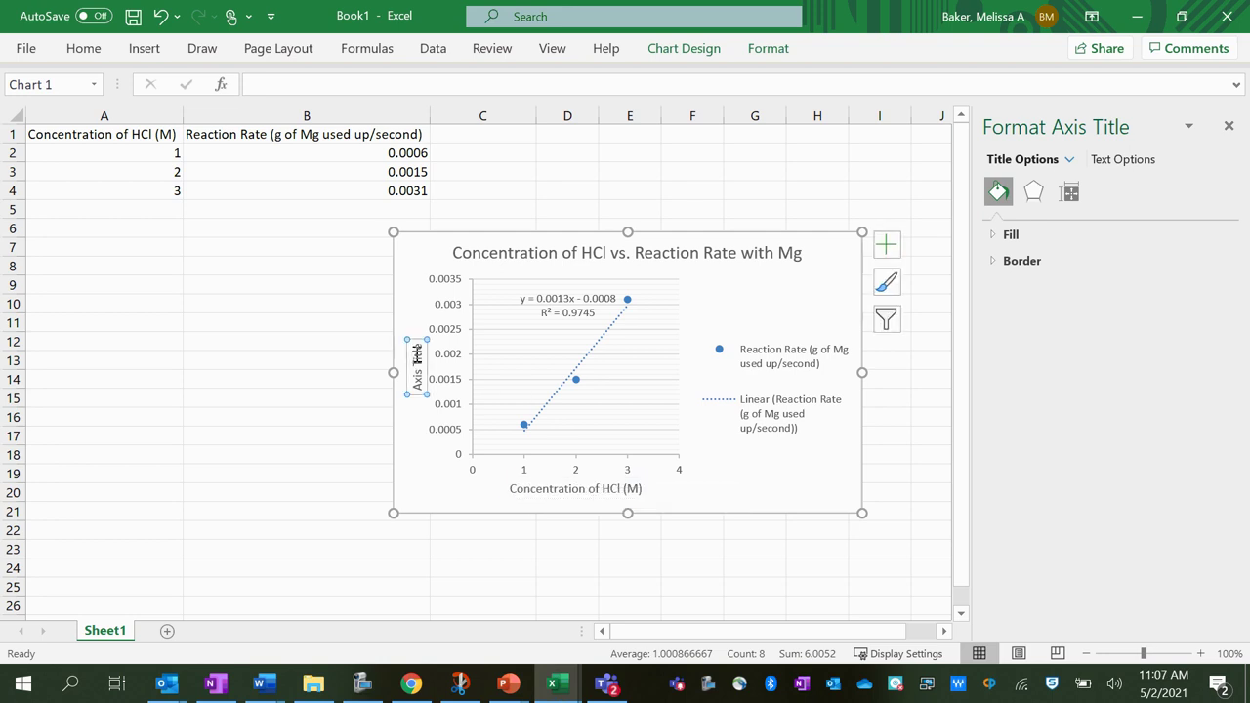
double_click(417, 355)
type("Reaction")
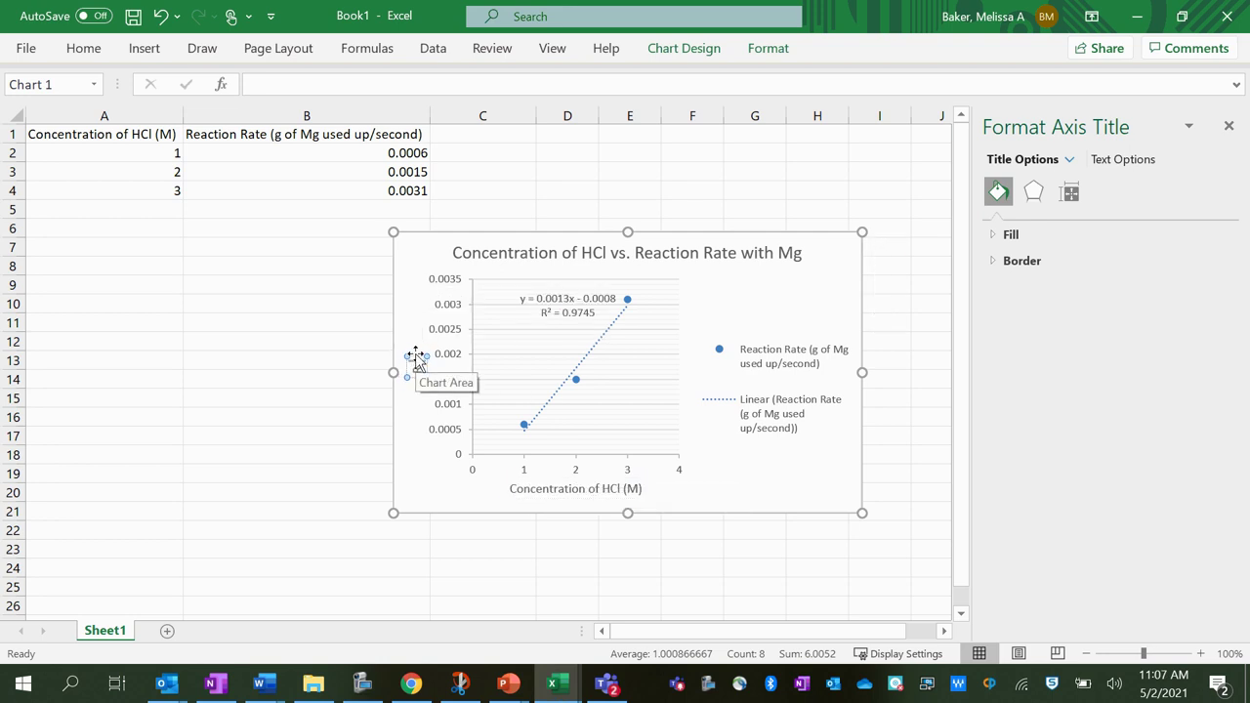
type(" Reaction (g")
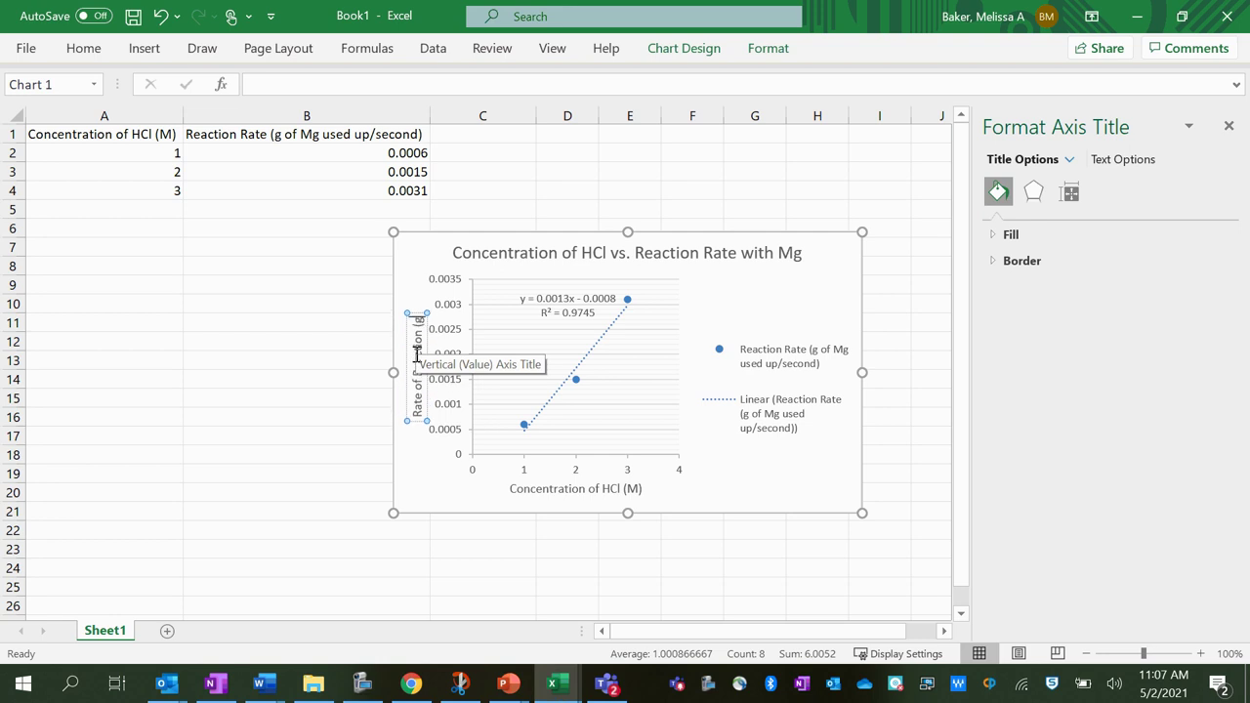
type(" of Mg used")
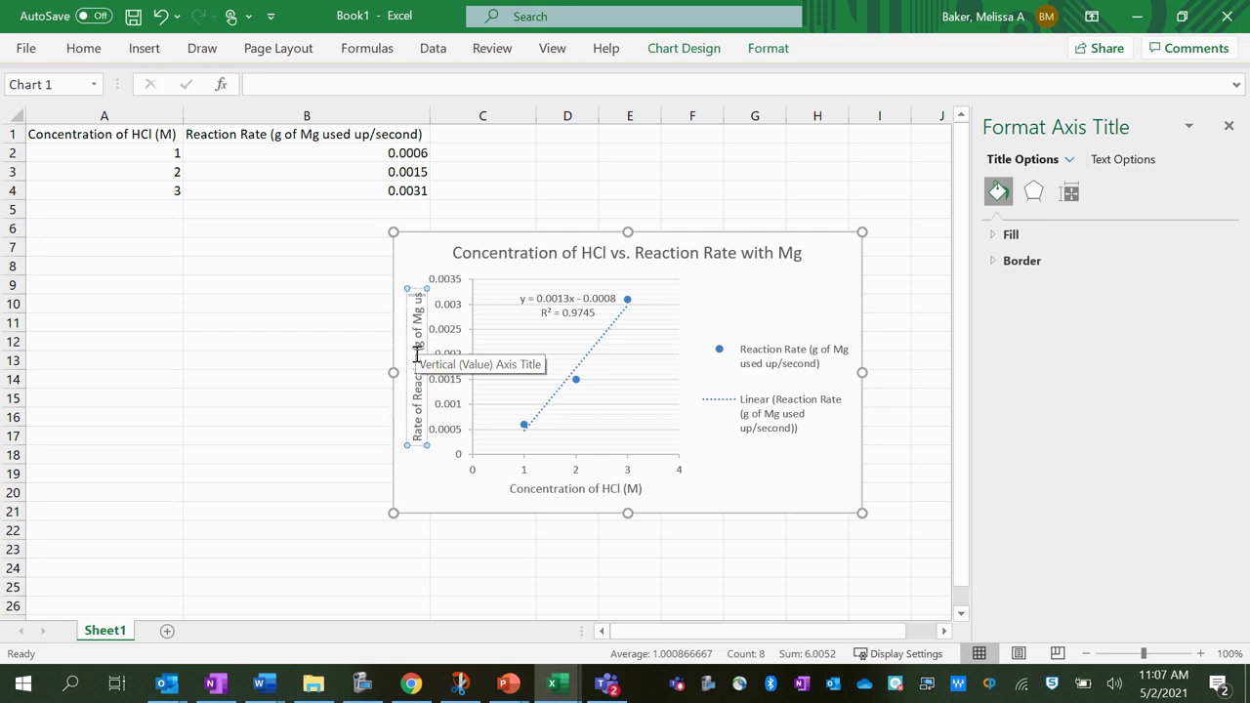
type(" up/se")
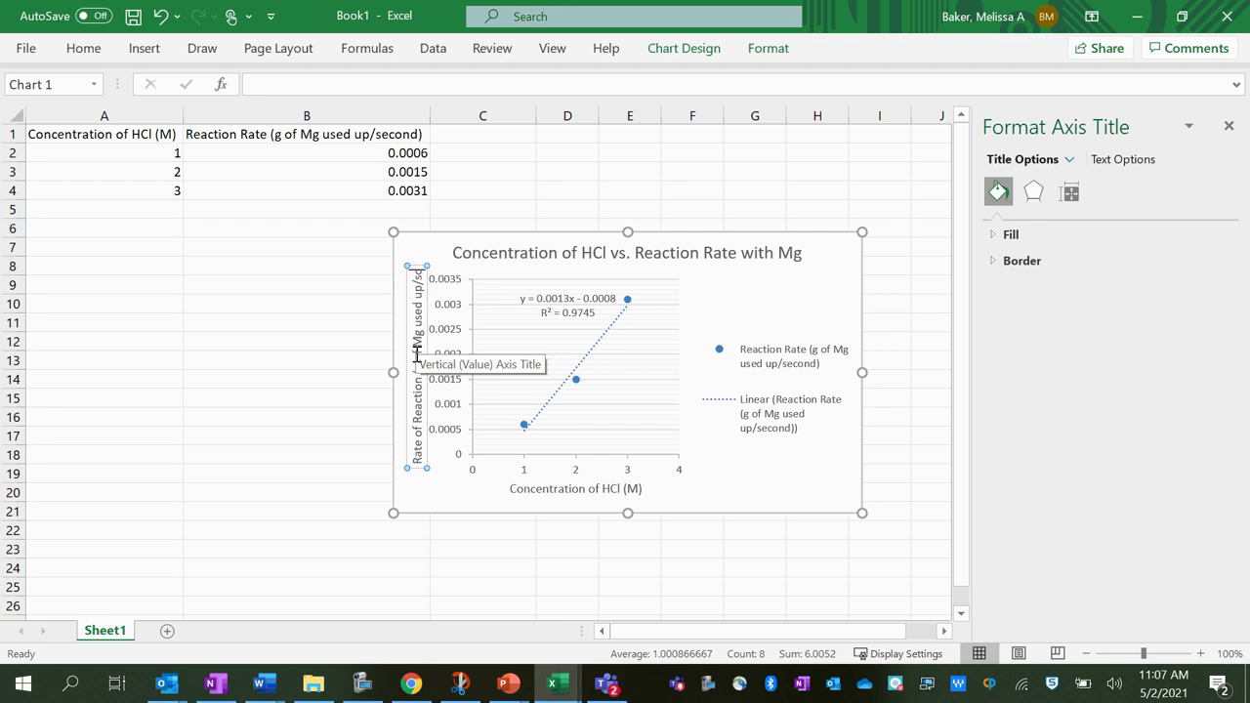
type("cond)")
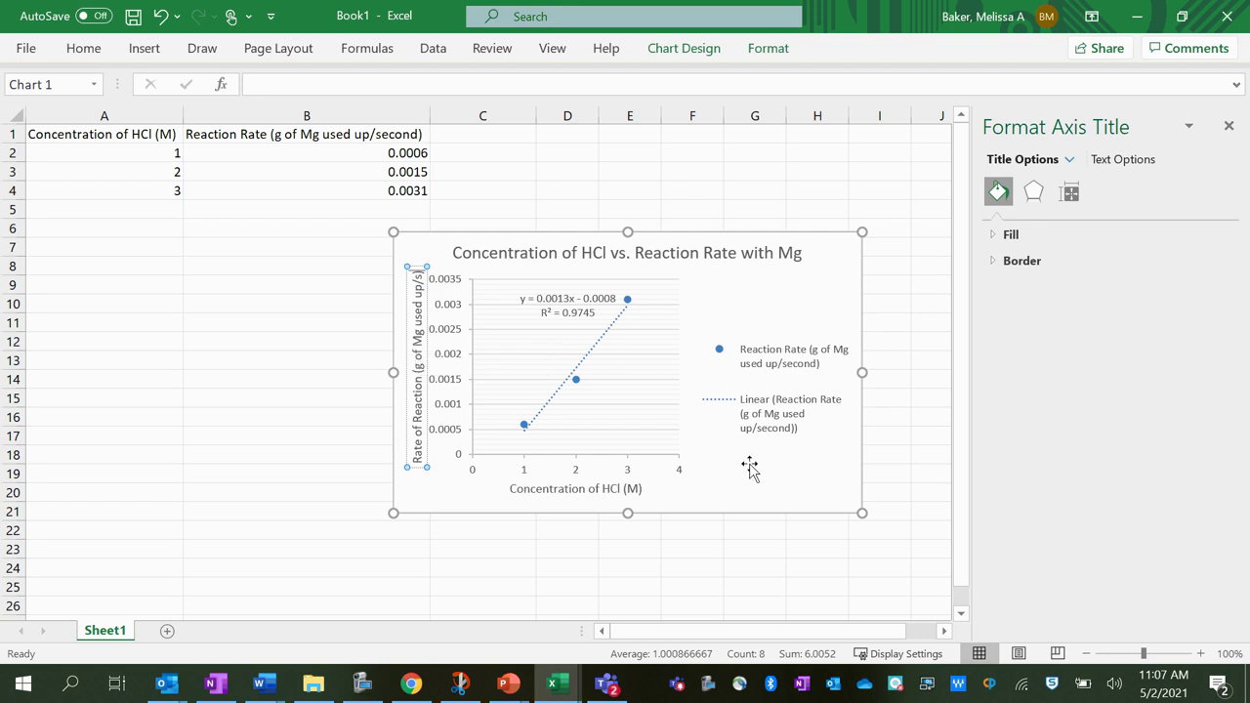
left_click(773, 494)
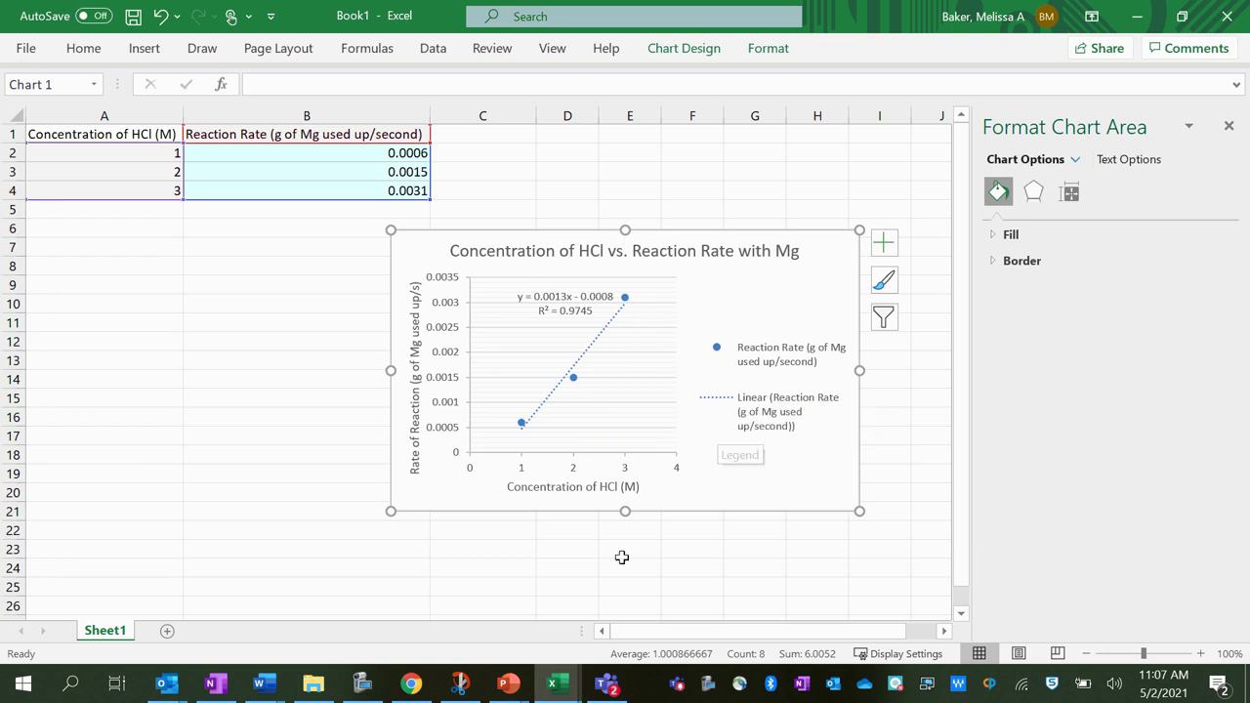
Step: Deselect the chart and capture it, legend and trendline equation included, with Snip & Sketch
left_click(563, 581)
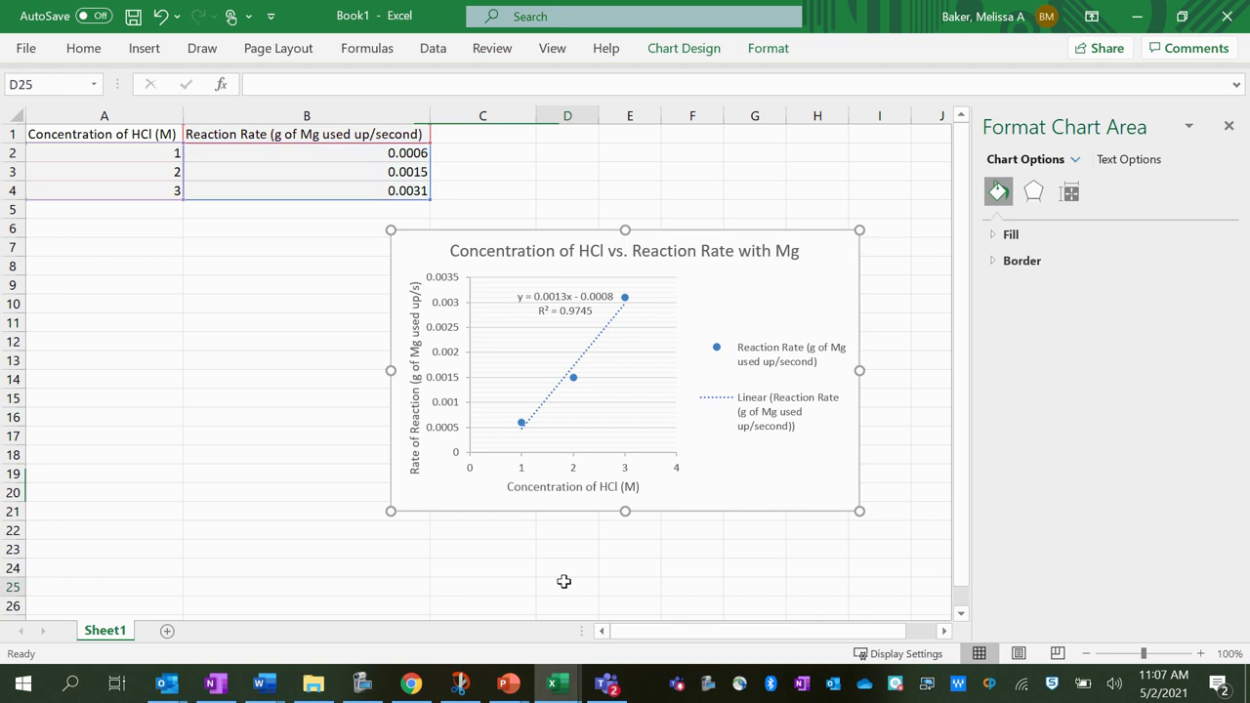
left_click(460, 682)
left_click(46, 90)
left_click_drag(392, 232, 855, 506)
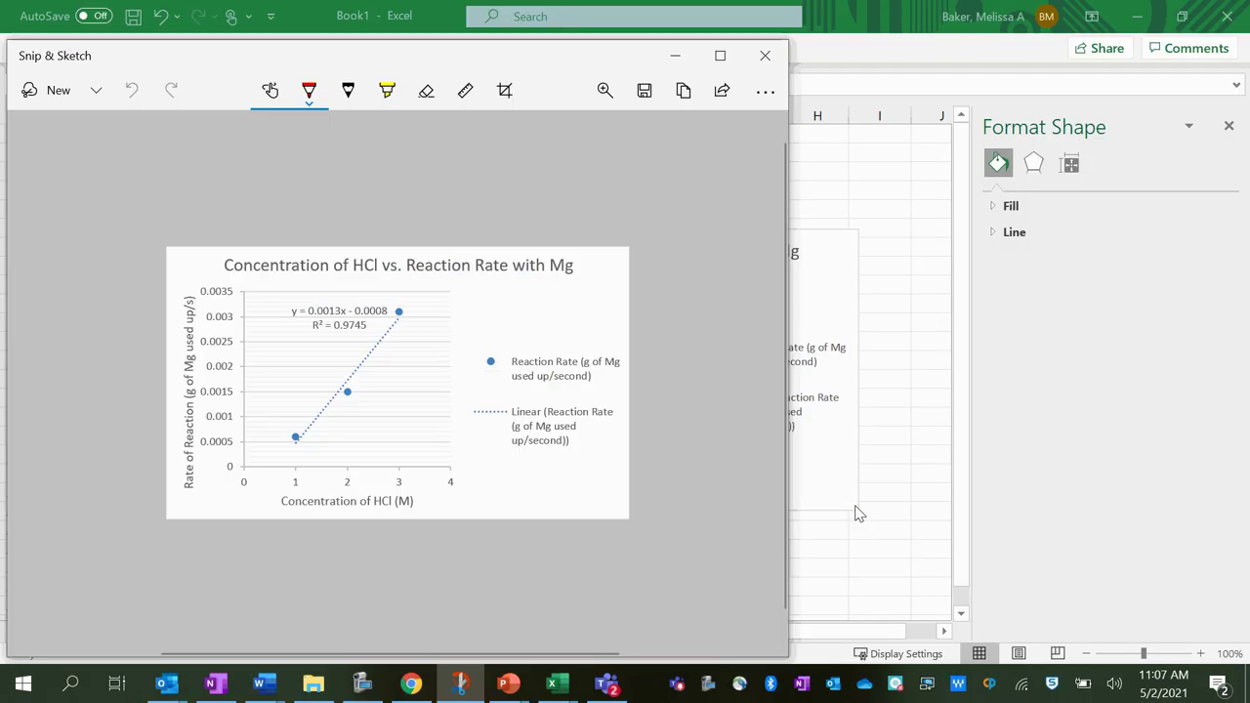
left_click(674, 54)
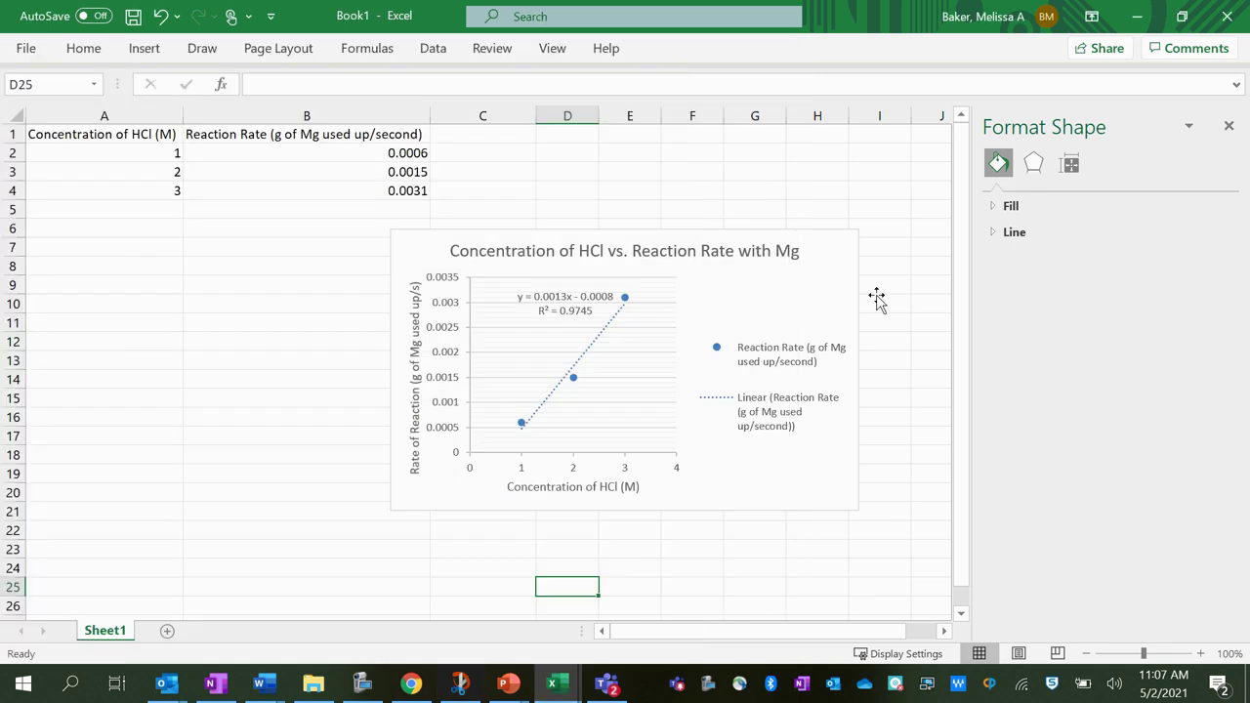
Step: Delete the legend and the trendline equation with its R² value from the scatter chart
left_click(837, 349)
left_click(851, 354)
key("Delete")
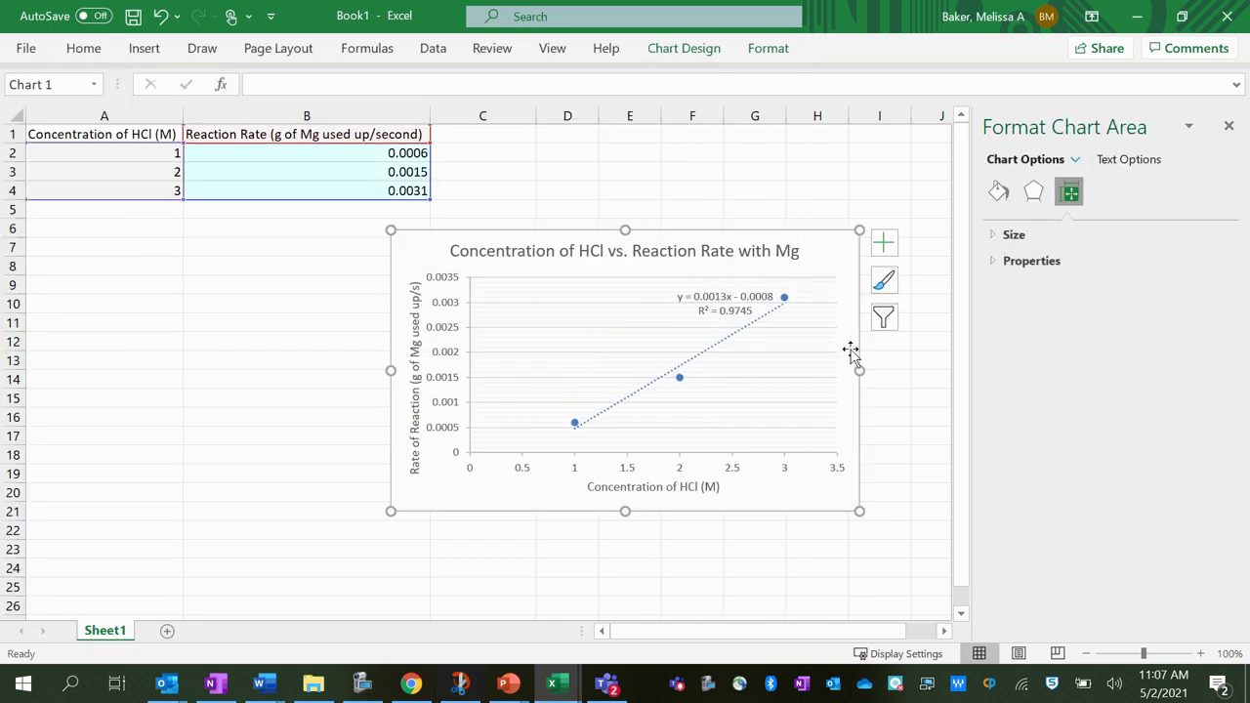
left_click(728, 310)
key("Delete")
left_click(240, 458)
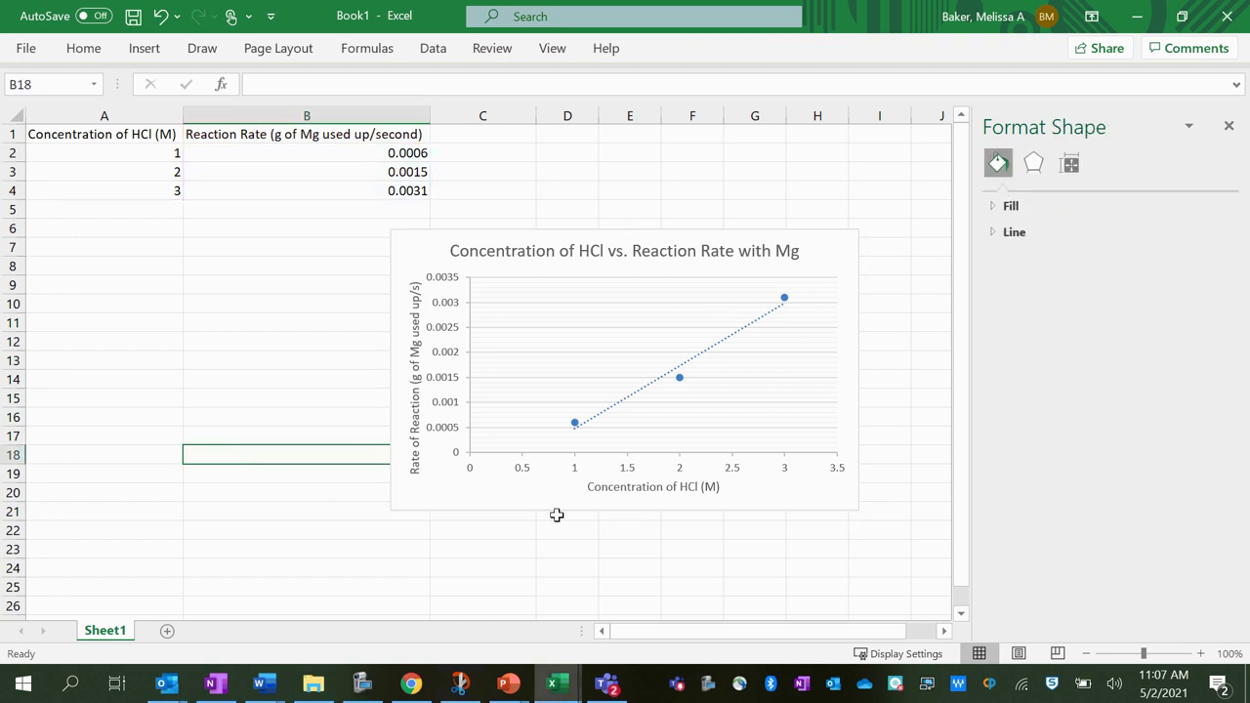
Step: Capture the scatter chart with Snip & Sketch and paste it under "Optional Graph:" on the OneNote answer key page
left_click(460, 684)
left_click(58, 89)
mouse_move(400, 228)
left_mouse_down()
mouse_move(747, 401)
mouse_move(859, 483)
mouse_move(867, 515)
left_mouse_up()
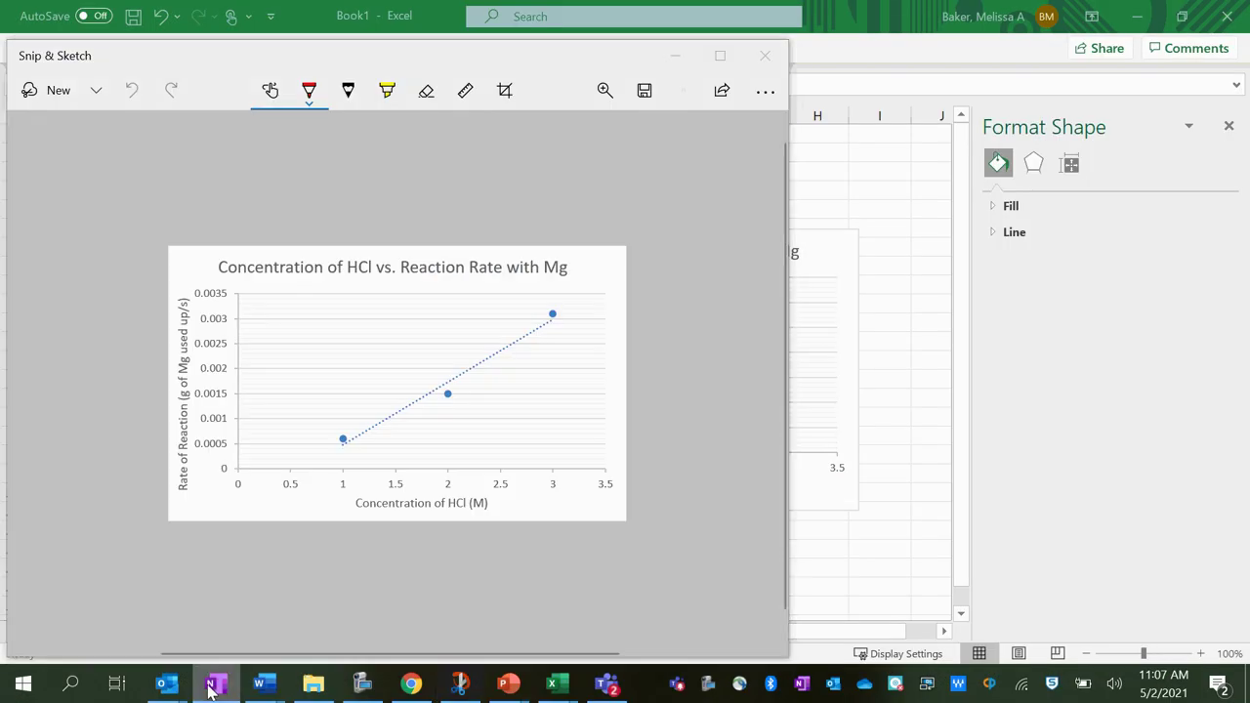
left_click(215, 683)
left_click(95, 629)
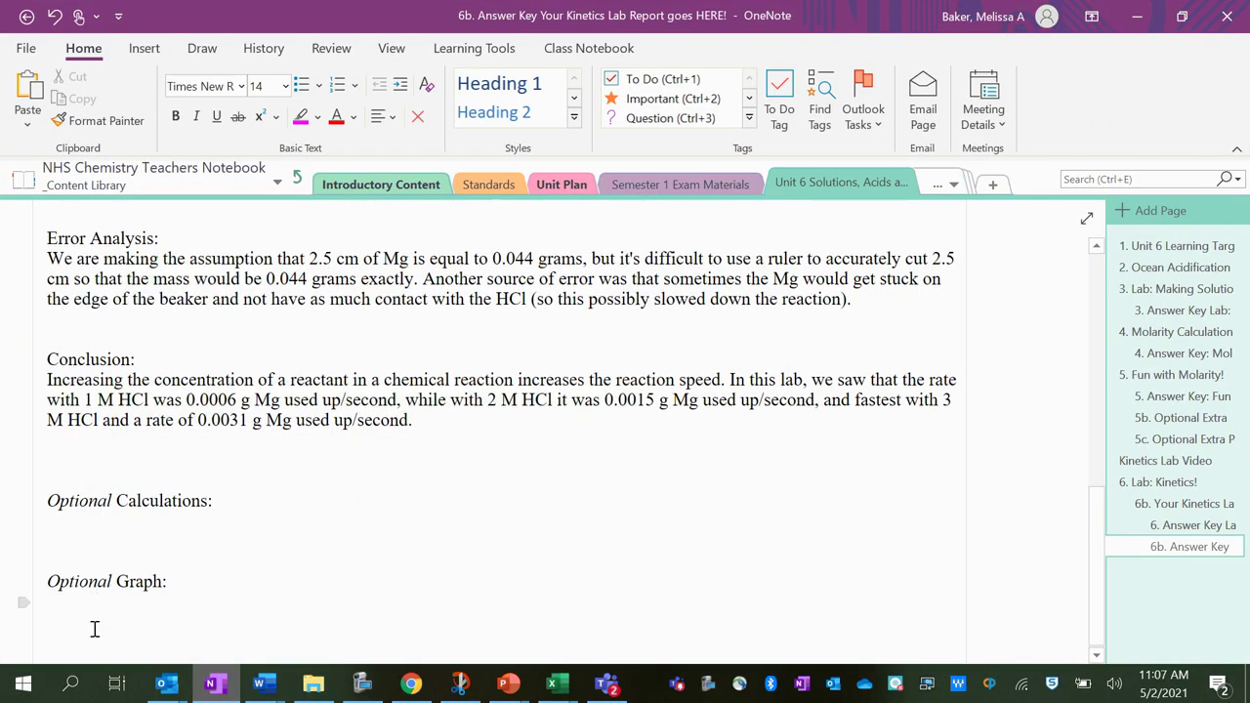
key("ctrl+v")
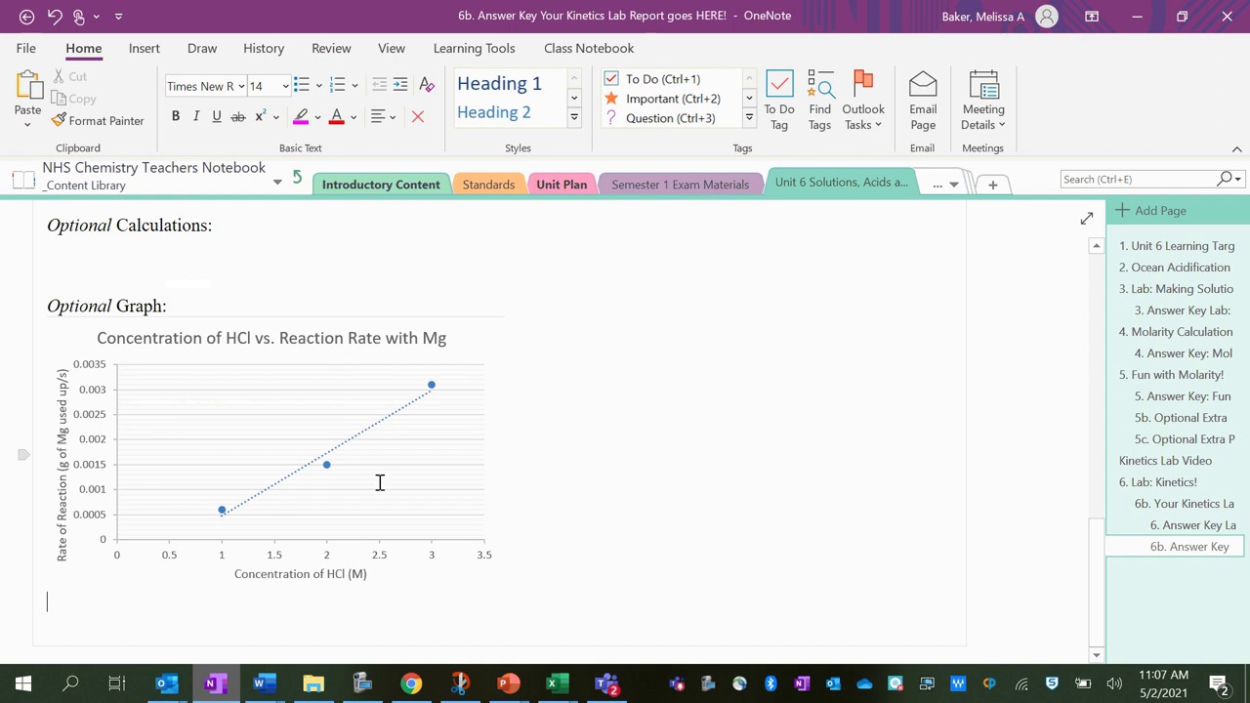
Step: Snip the Mg and HCl reaction equation from the 6. Answer Key Lab page and paste it under "Optional Calculations:" on the 6b. Answer Key page
scroll(380, 483, "up", 2)
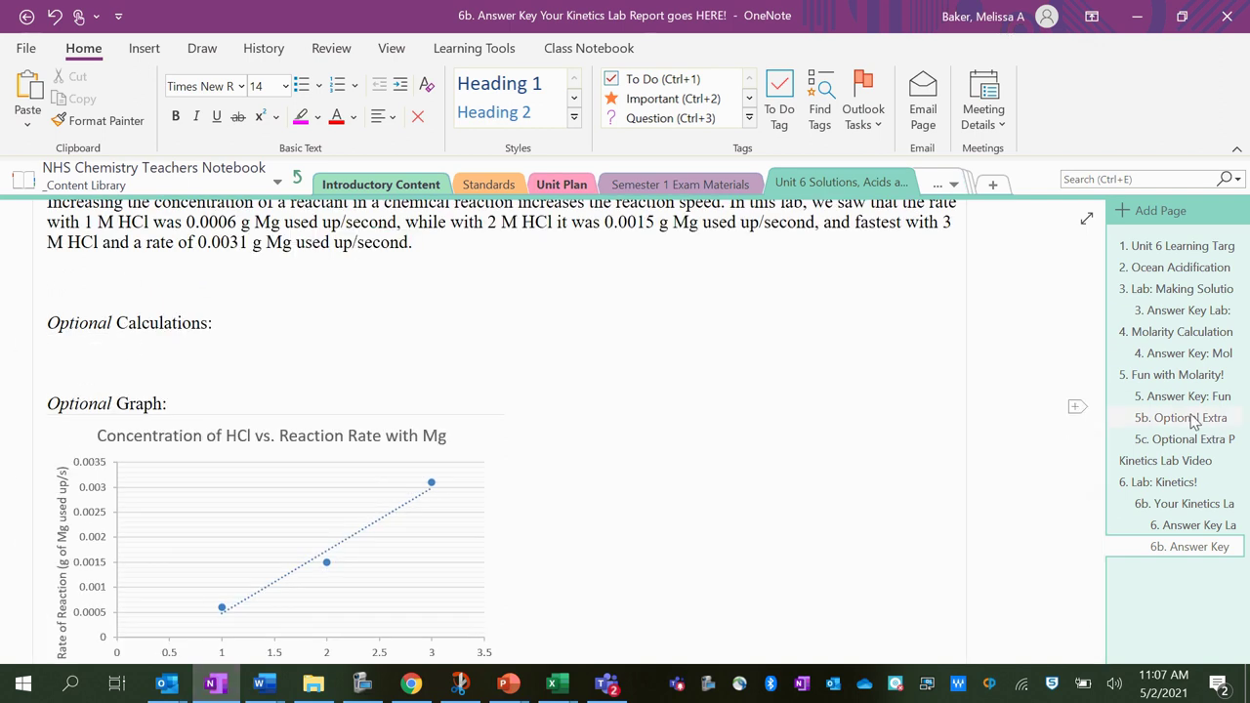
left_click(162, 346)
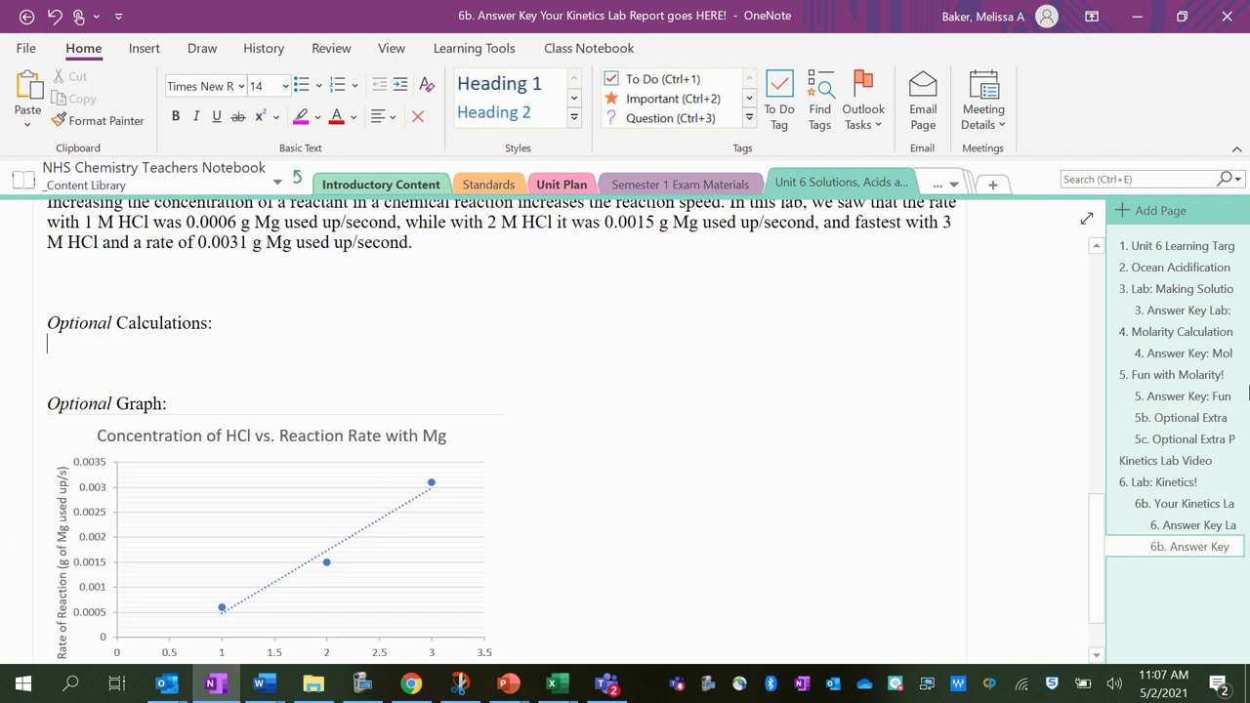
left_click(1189, 527)
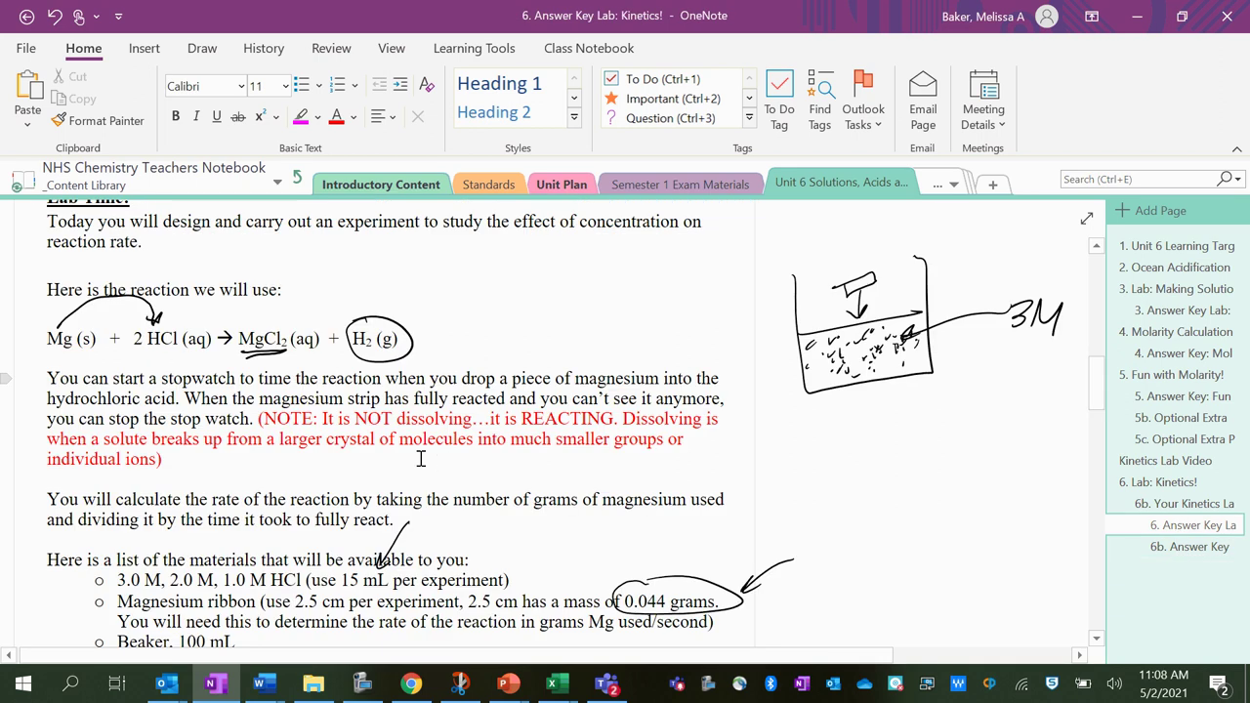
left_click(460, 683)
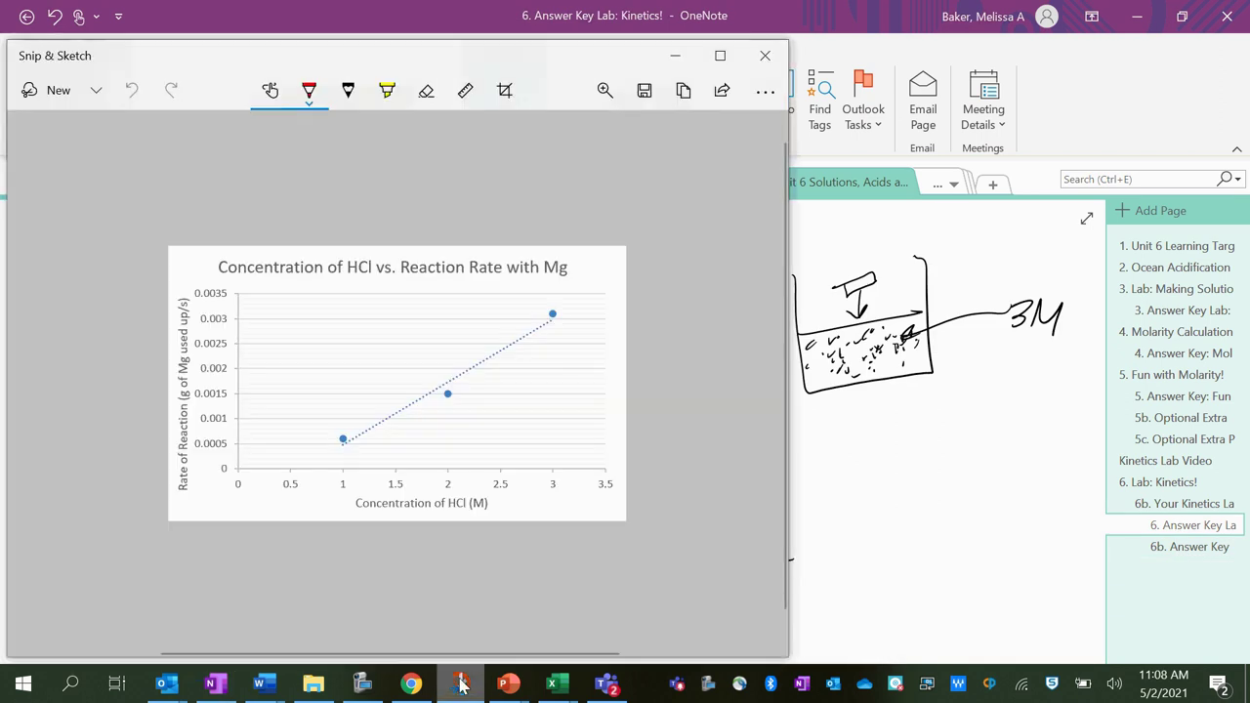
left_click(39, 95)
left_click_drag(24, 304, 446, 385)
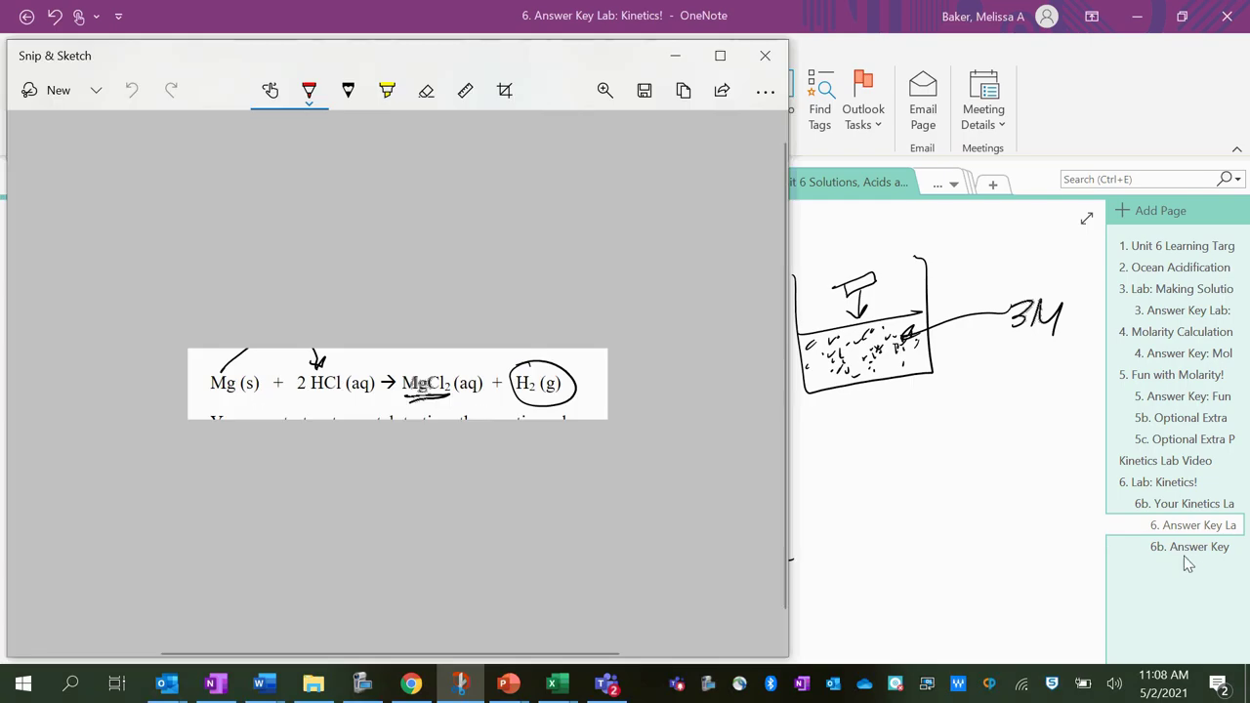
left_click(1183, 556)
left_click(76, 315)
key("ctrl+v")
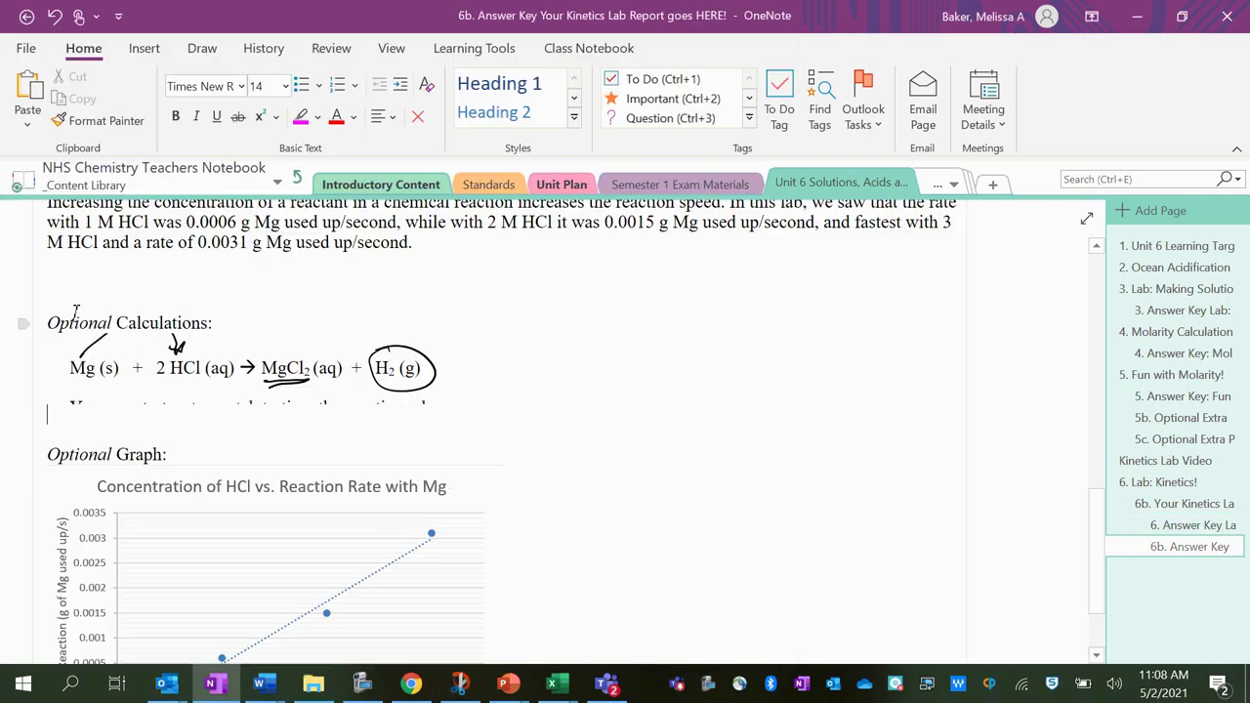
Step: Read the optional bonus calculation questions on the 6. Lab: Kinetics! page
left_click(1167, 483)
scroll(865, 534, "down", 15)
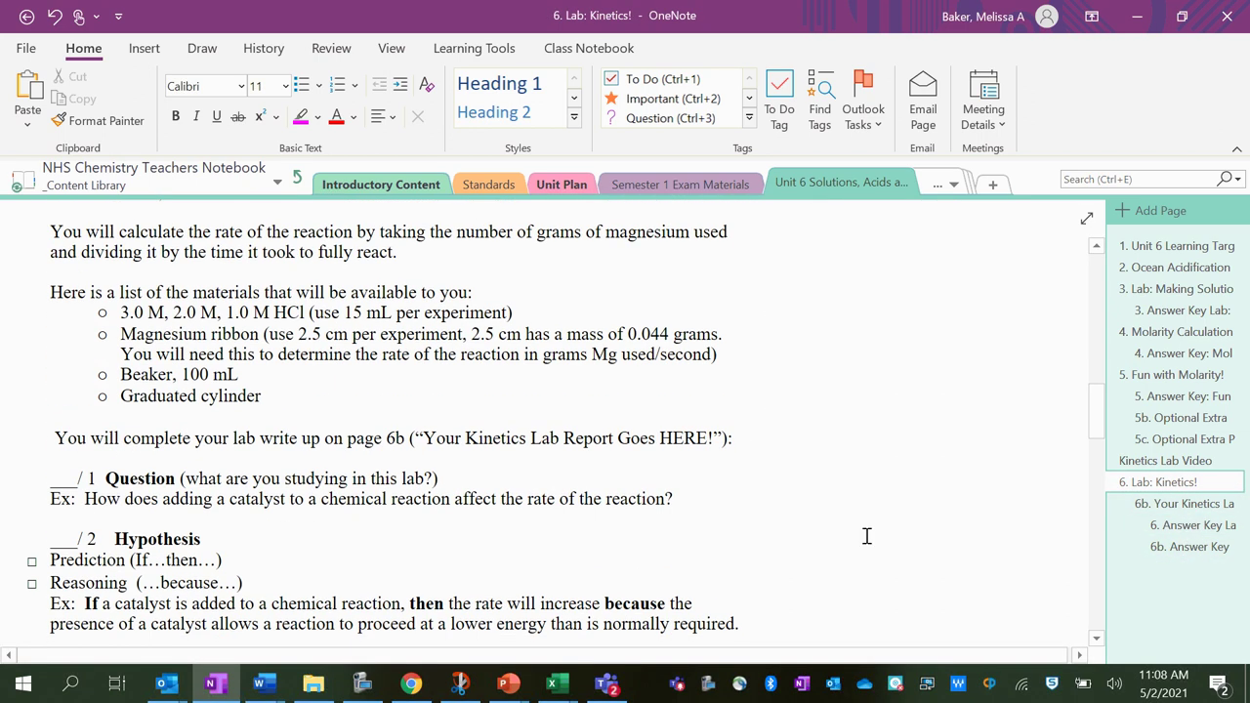
scroll(865, 533, "down", 9)
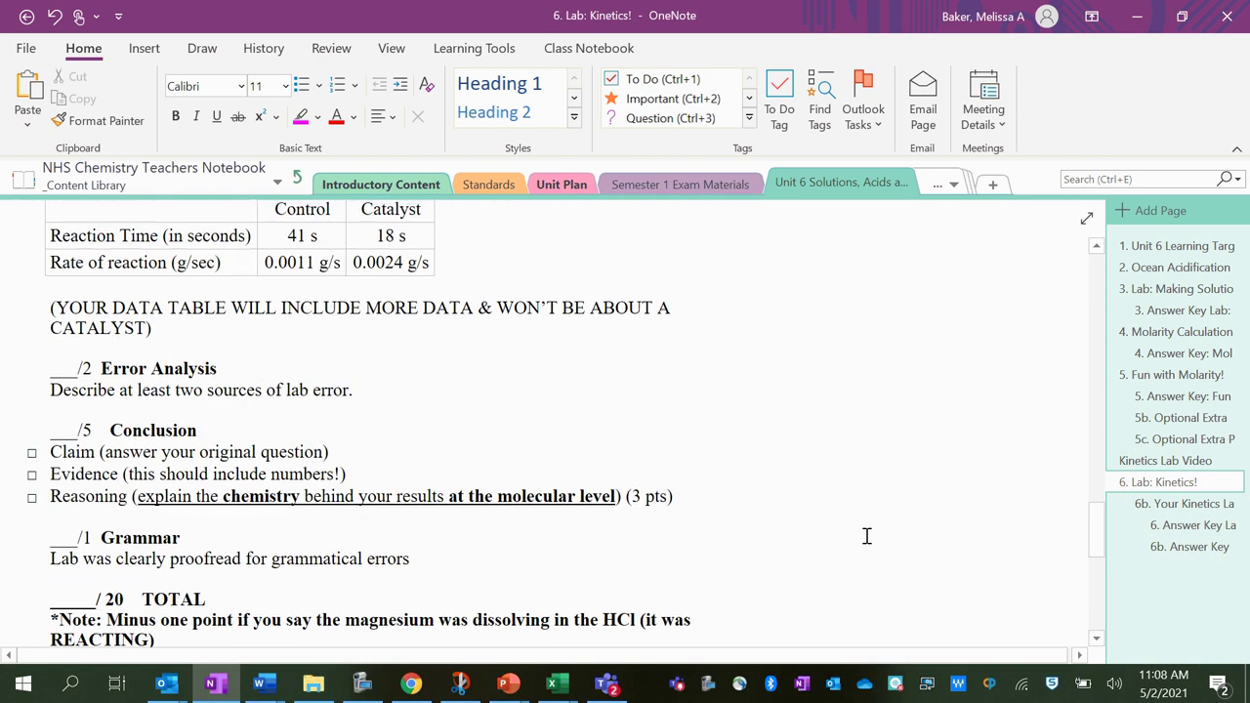
scroll(865, 534, "up", 3)
scroll(865, 534, "down", 3)
scroll(865, 534, "down", 10)
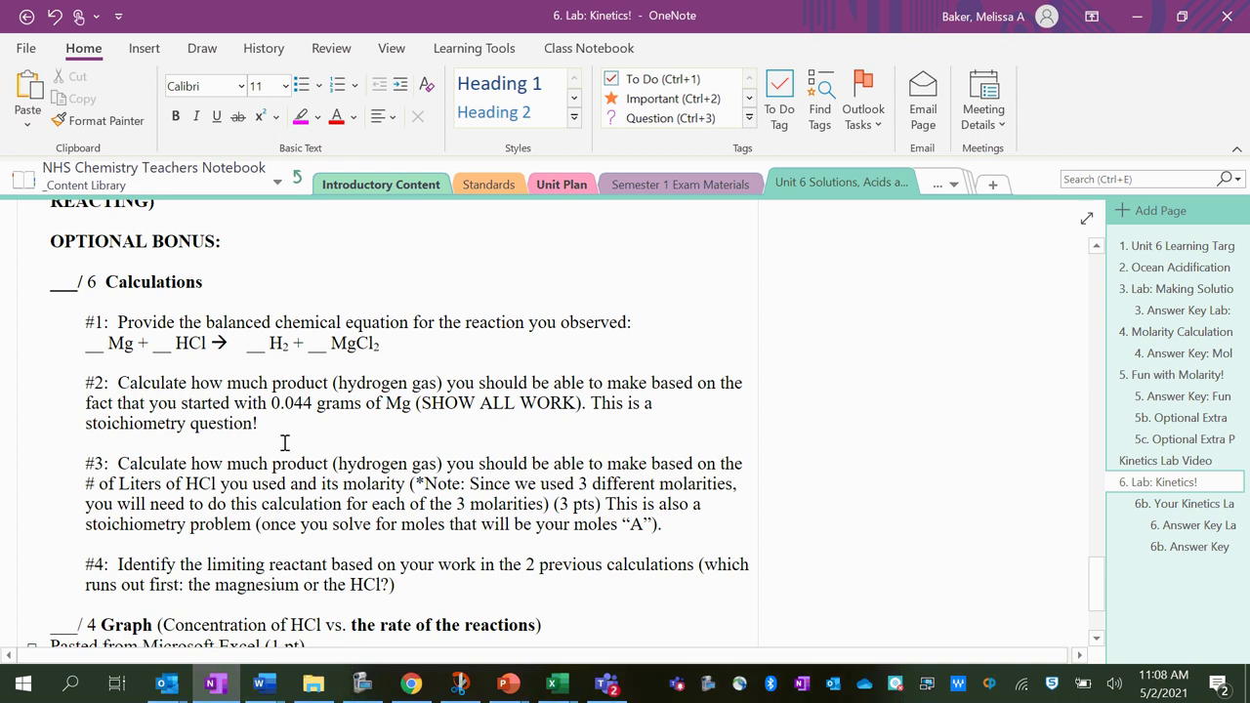
Step: Return to the 6b. Answer Key page and add blank lines between the pasted equation and "Optional Graph:" for the calculations
left_click(1201, 554)
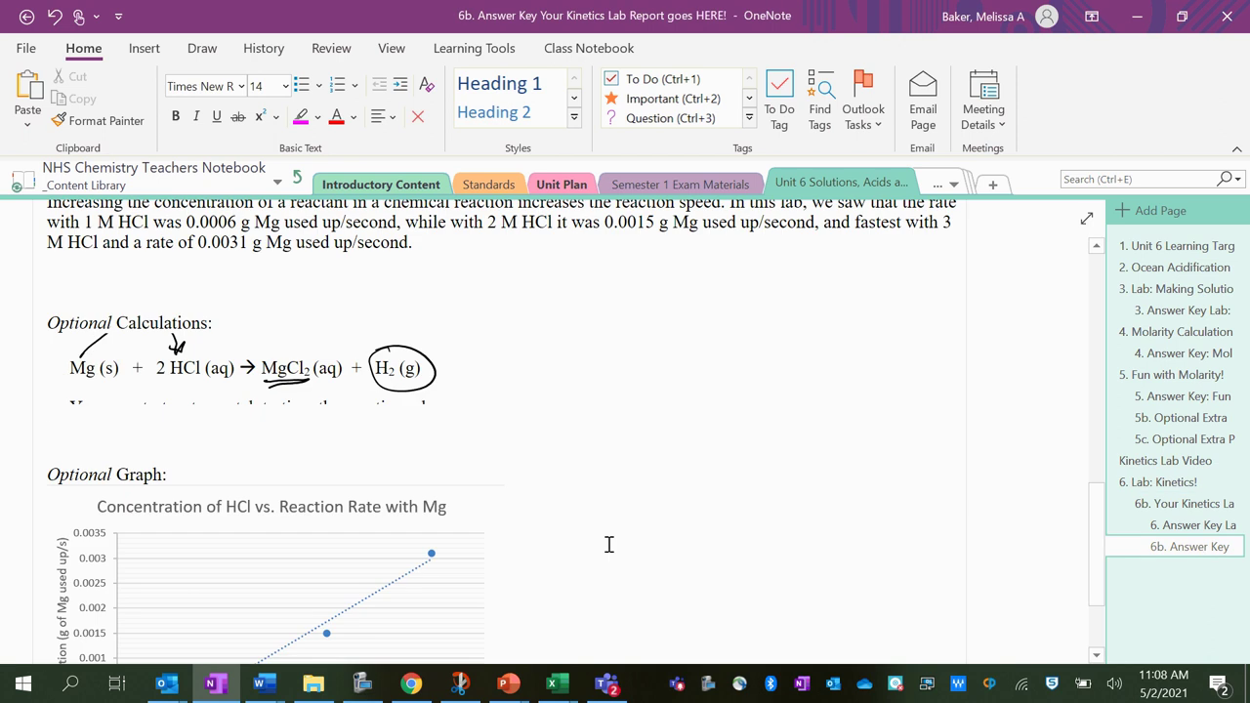
key("Return")
key("Return")
key("Return")
key("Return")
key("Return")
key("Return")
key("Return")
key("Return")
key("Return")
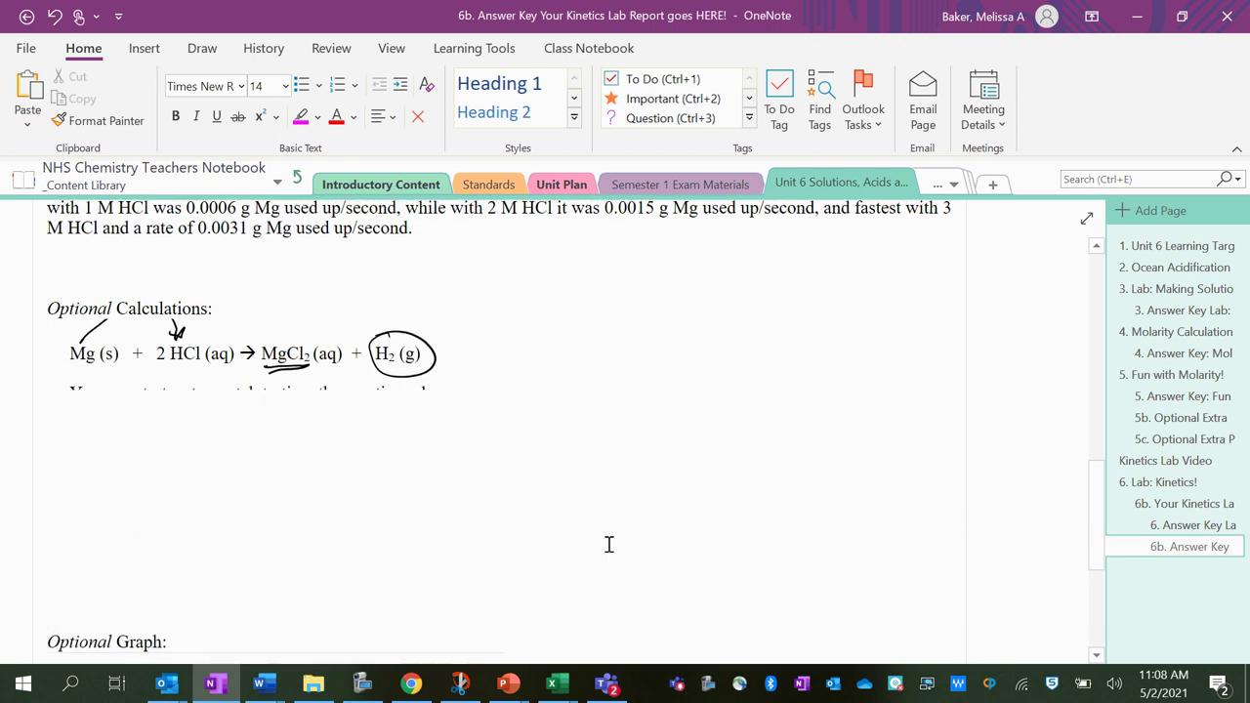
Step: Handwrite ".044 g Mg" in black ink beneath the pasted equation and underline it as the starting quantity
left_click(59, 426)
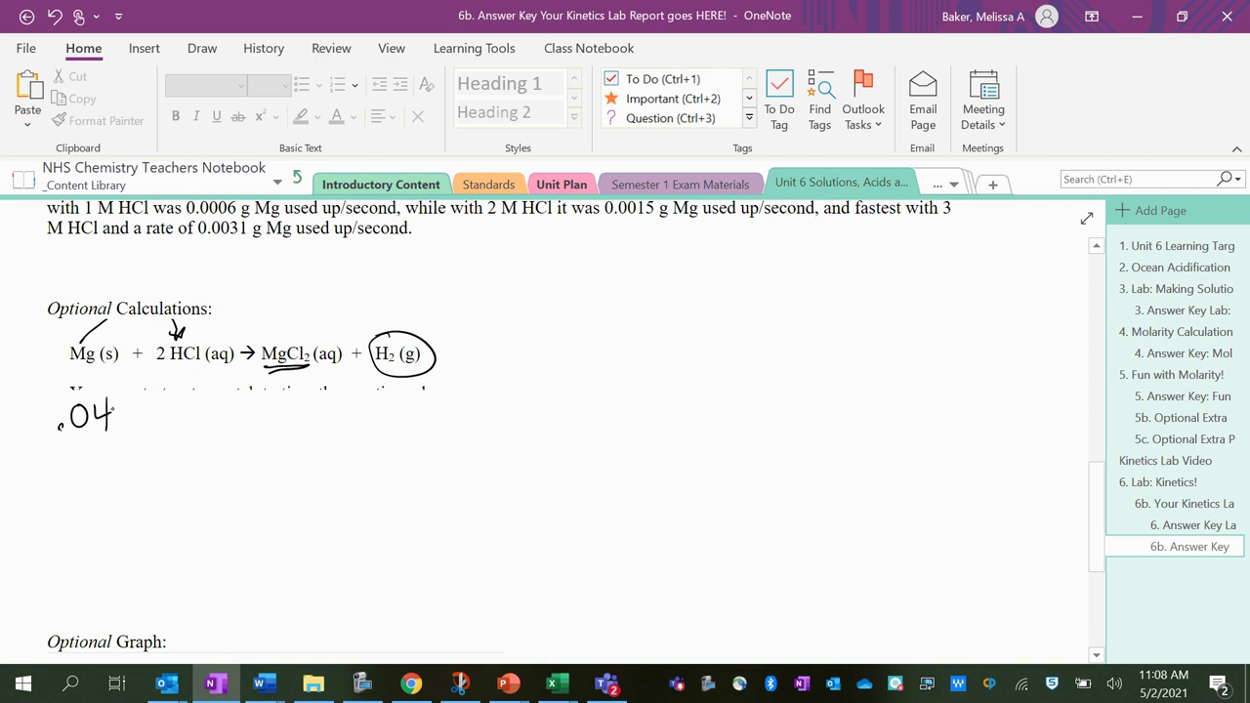
left_click_drag(157, 416, 149, 444)
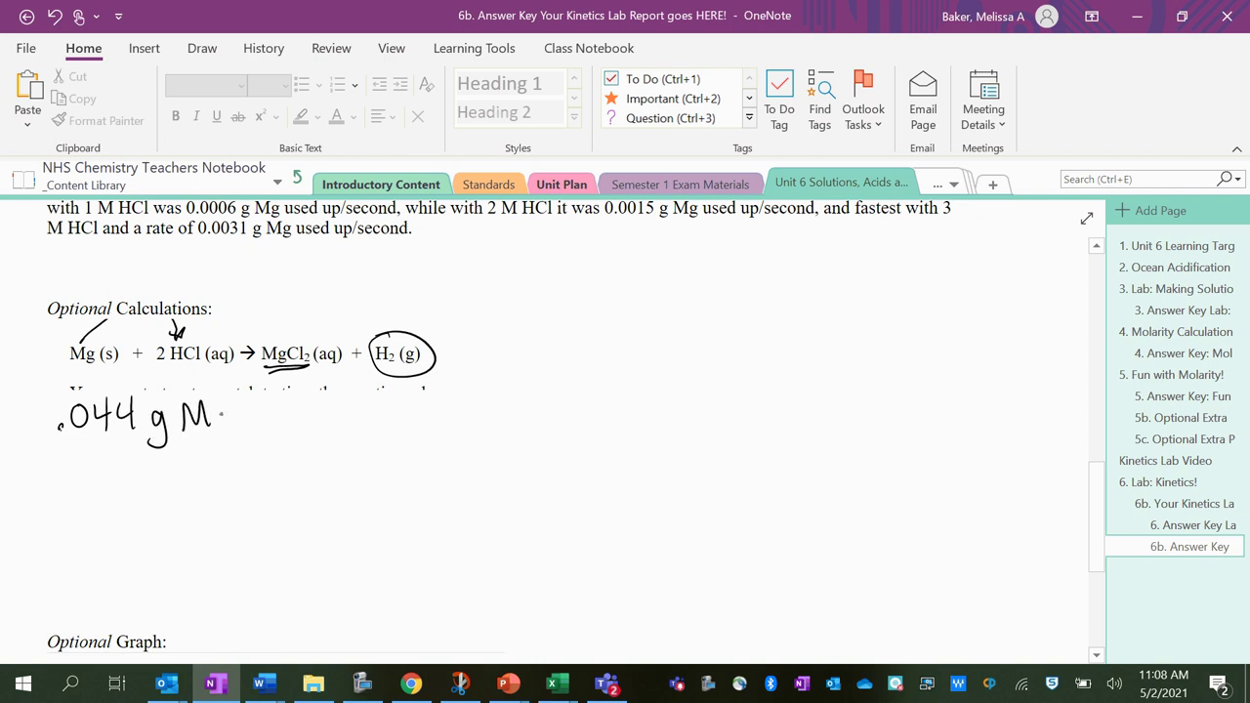
left_click_drag(47, 451, 248, 445)
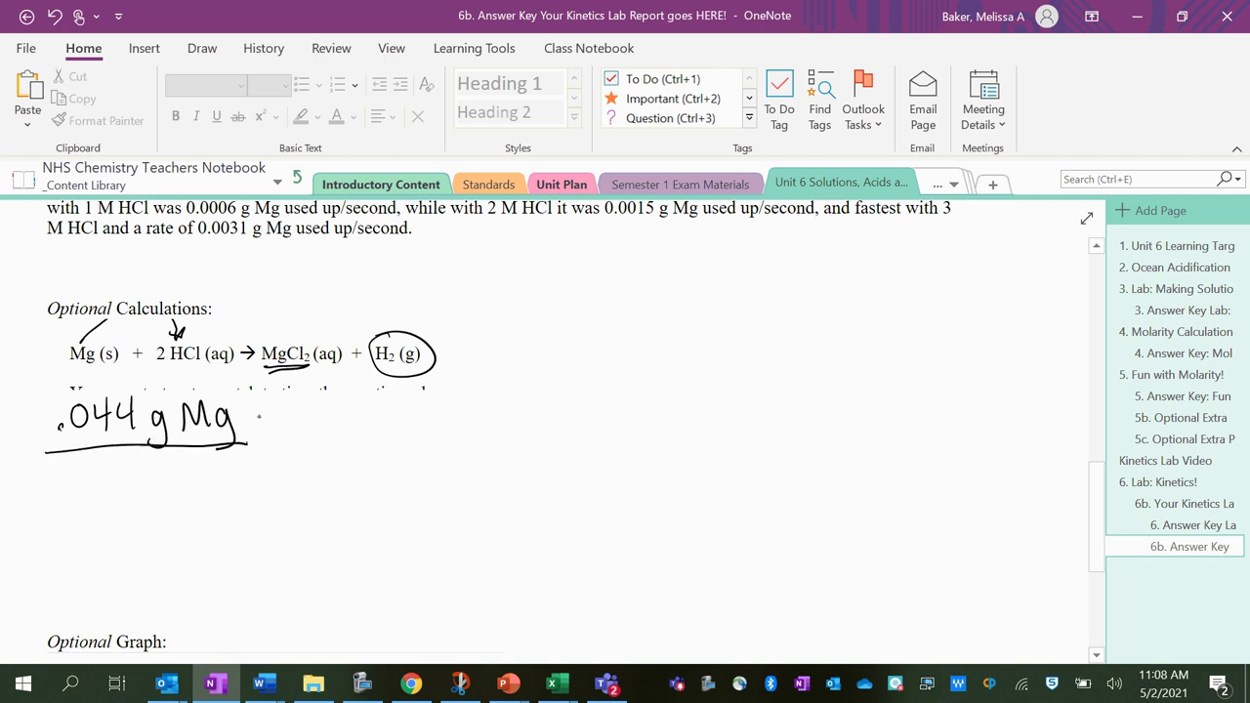
Step: Underline the HCl coefficient in red ink and handwrite the conversion factor 1 mol Mg over 24.31 g beside the starting quantity
left_click(202, 48)
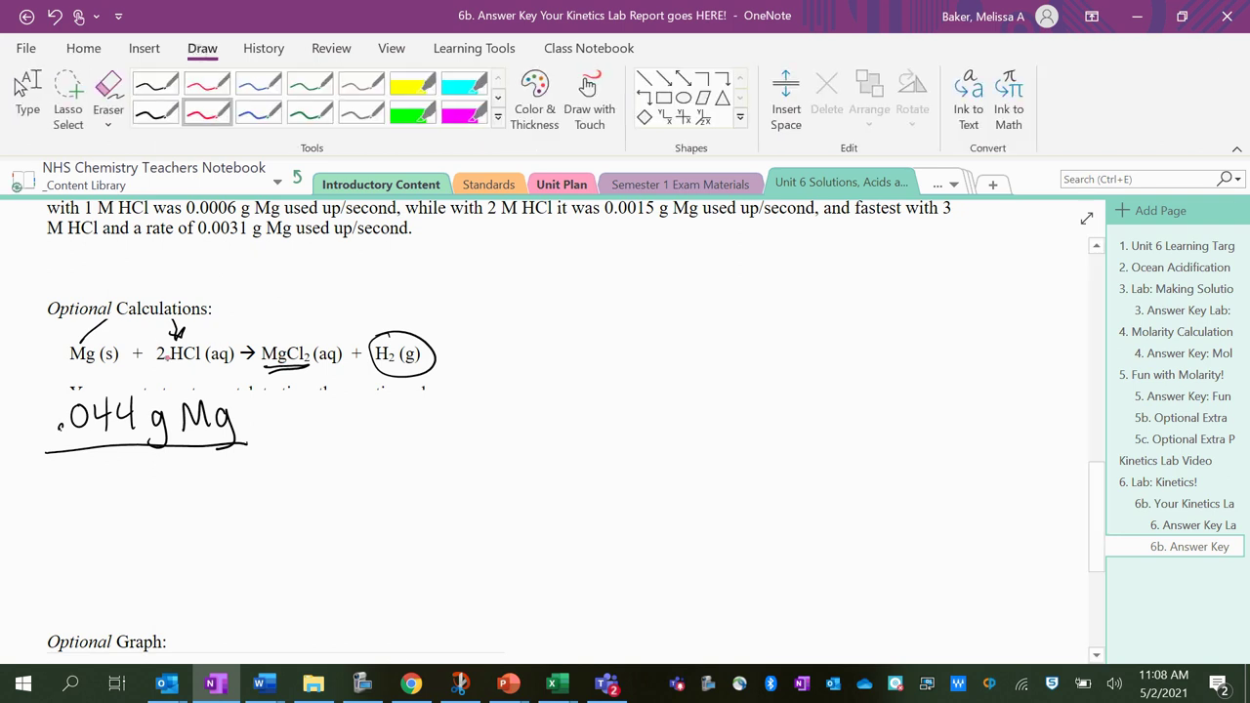
left_click_drag(255, 397, 259, 498)
left_click_drag(250, 450, 407, 435)
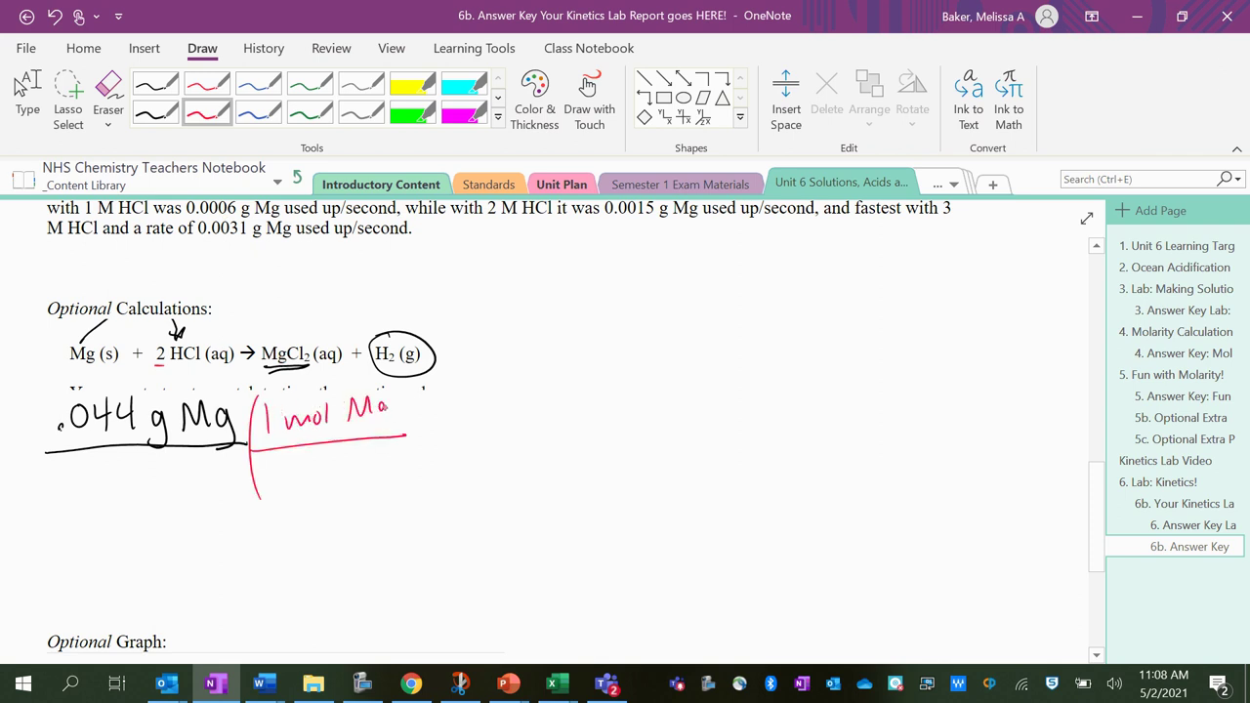
left_click_drag(279, 467, 299, 490)
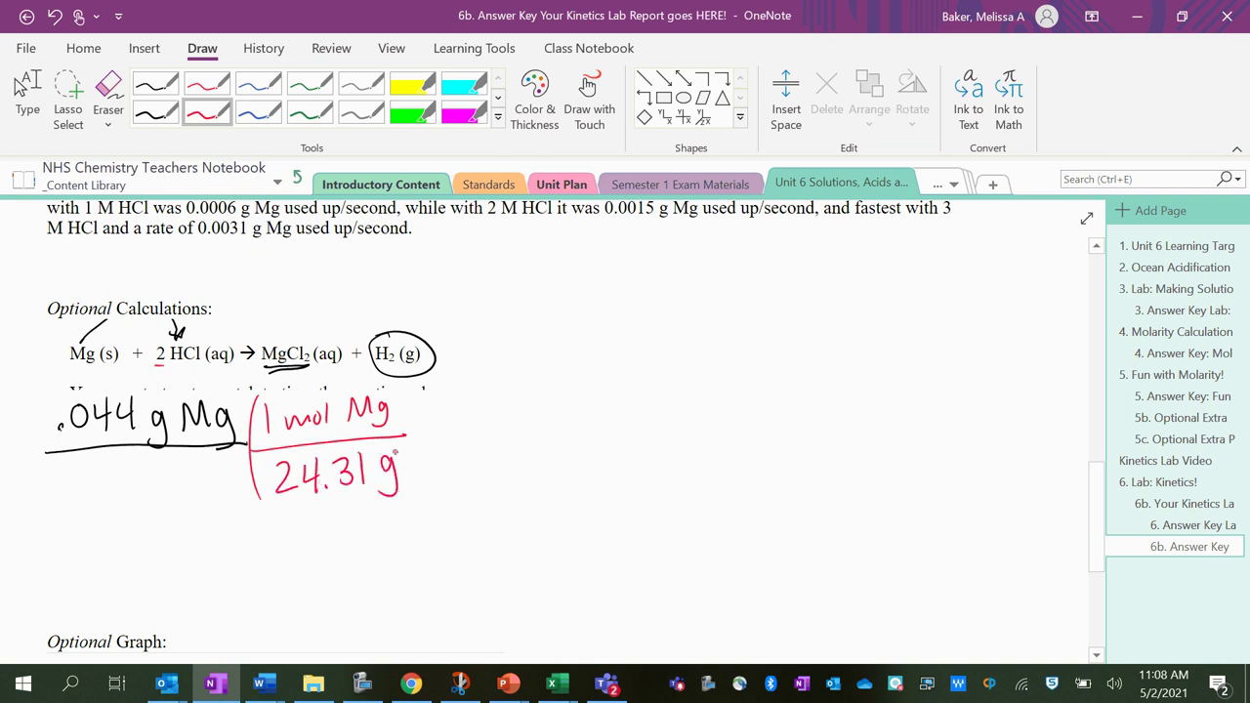
Step: Handwrite the mole ratio 1 mol H2 over 1 mol Mg in red as the second conversion factor
mouse_move(418, 383)
left_mouse_down()
mouse_move(404, 517)
mouse_move(452, 509)
left_mouse_up()
left_click_drag(430, 431, 563, 420)
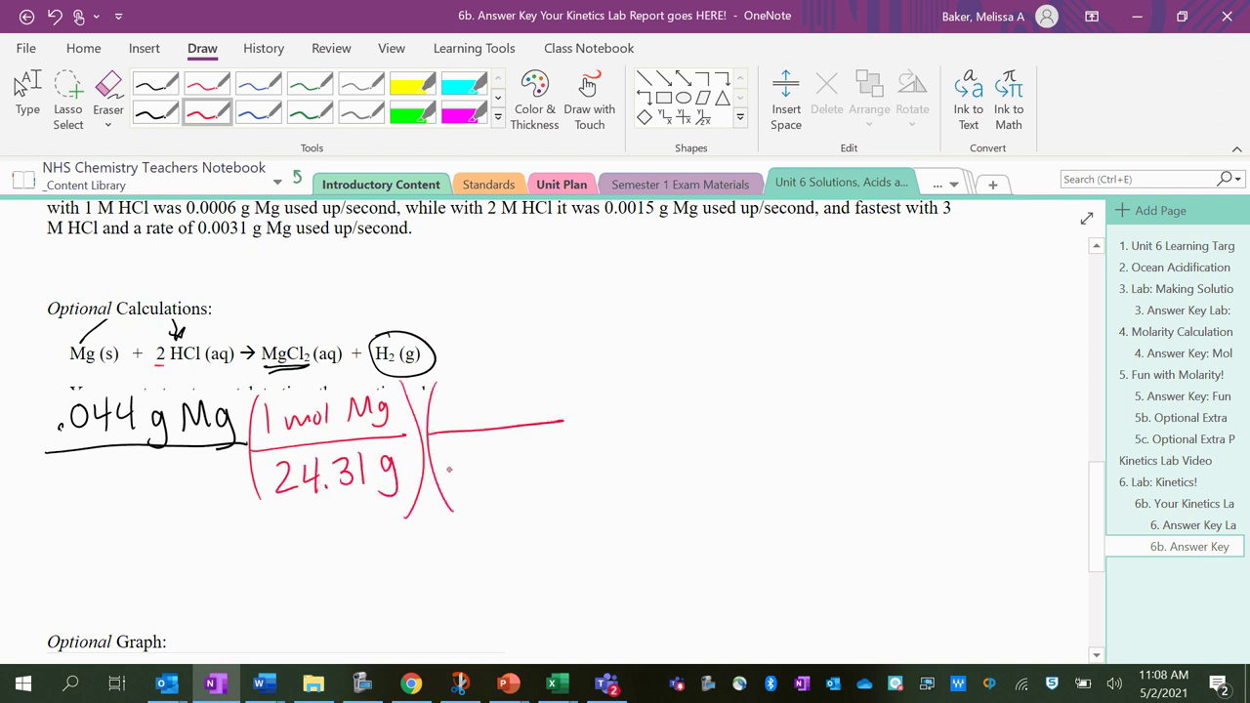
mouse_move(523, 469)
left_mouse_down()
mouse_move(544, 466)
mouse_move(517, 498)
left_mouse_up()
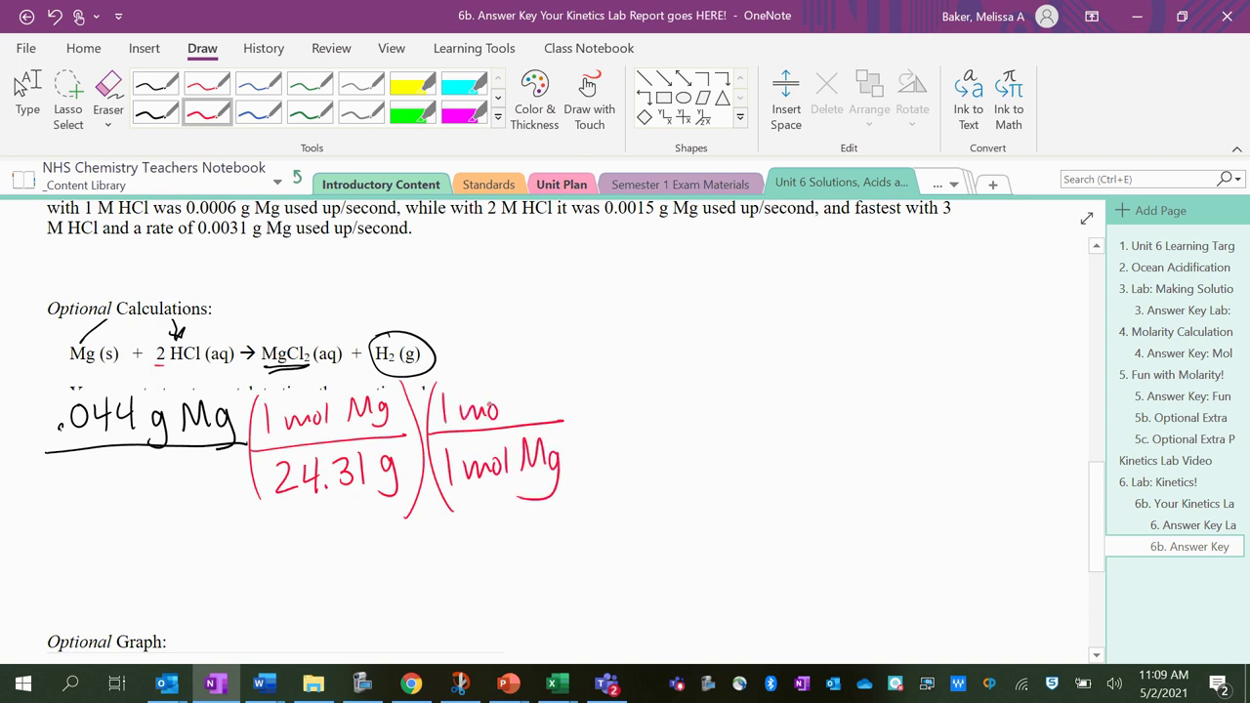
left_click_drag(500, 393, 498, 419)
left_click_drag(523, 382, 535, 414)
mouse_move(521, 400)
left_mouse_down()
mouse_move(543, 392)
mouse_move(565, 406)
left_mouse_up()
Step: Close the mole ratio's parenthesis and start a third red conversion factor with 1 mol H2 as its denominator
left_click_drag(547, 353, 584, 511)
left_click_drag(603, 353, 622, 493)
left_click_drag(603, 428, 753, 407)
left_click_drag(640, 436, 639, 473)
mouse_move(659, 471)
left_mouse_down()
mouse_move(699, 442)
mouse_move(705, 466)
left_mouse_up()
mouse_move(726, 429)
left_mouse_down()
mouse_move(726, 467)
mouse_move(742, 451)
left_mouse_up()
mouse_move(740, 421)
left_mouse_down()
mouse_move(740, 464)
mouse_move(771, 468)
left_mouse_up()
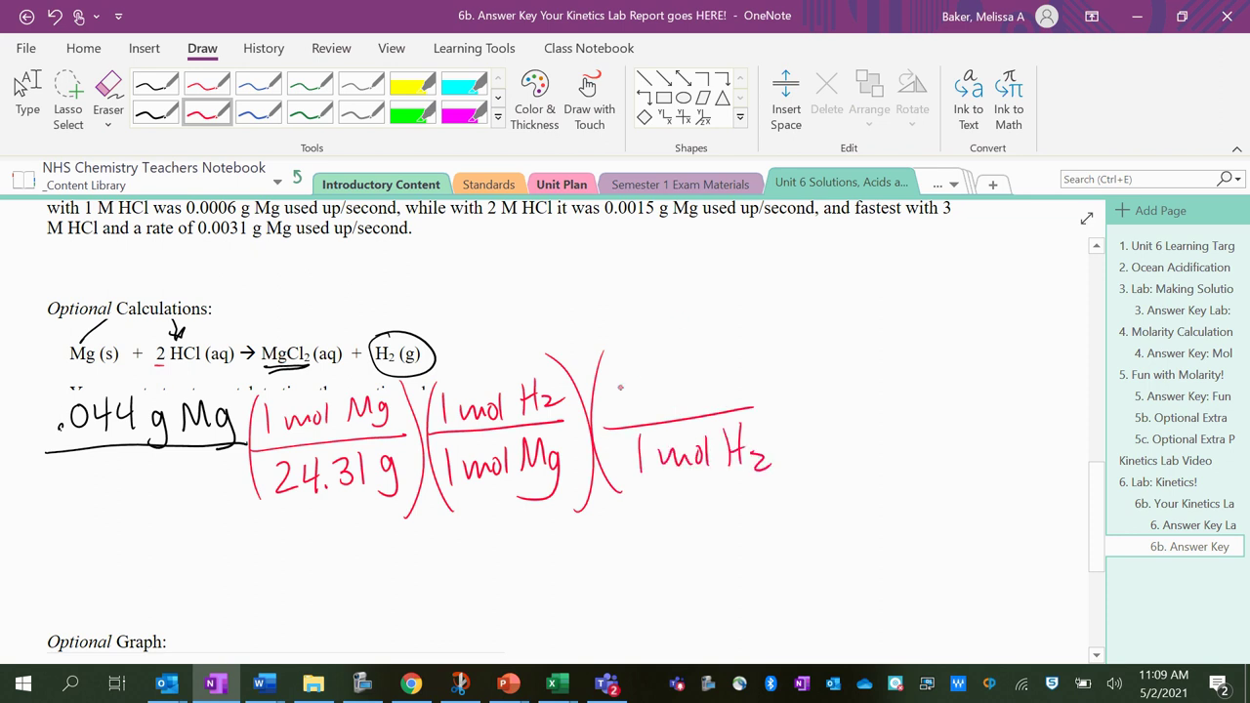
Step: Handwrite 2.016 g H2 as the third factor's numerator and close its parenthesis
left_click(649, 400)
mouse_move(621, 383)
left_mouse_down()
mouse_move(644, 405)
mouse_move(664, 383)
mouse_move(676, 405)
left_mouse_up()
mouse_move(697, 367)
left_mouse_down()
mouse_move(691, 393)
mouse_move(732, 377)
mouse_move(724, 402)
left_mouse_up()
left_click_drag(744, 357, 746, 397)
left_click_drag(746, 380, 762, 379)
mouse_move(761, 365)
left_mouse_down()
mouse_move(761, 391)
mouse_move(791, 396)
left_mouse_up()
left_click_drag(762, 328, 781, 533)
Step: Handwrite the result "= .0036 mol H2" after the third factor and circle it in red
left_click_drag(833, 431, 844, 428)
left_click_drag(838, 442, 849, 441)
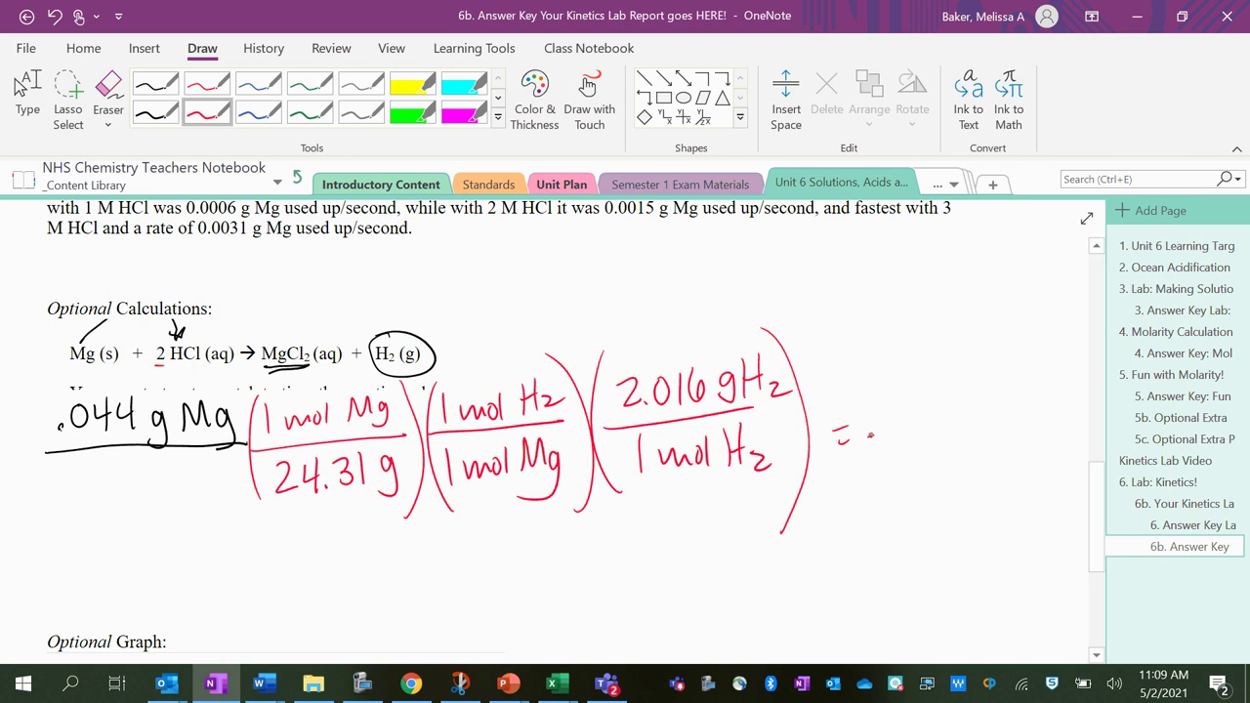
mouse_move(906, 406)
left_mouse_down()
mouse_move(897, 433)
mouse_move(908, 408)
left_mouse_up()
left_click_drag(924, 403, 939, 434)
mouse_move(973, 400)
left_mouse_down()
mouse_move(963, 418)
mouse_move(1020, 426)
mouse_move(1023, 412)
left_mouse_up()
left_click_drag(1039, 391, 1035, 423)
left_click_drag(957, 451, 956, 472)
mouse_move(967, 445)
left_mouse_down()
mouse_move(968, 470)
mouse_move(976, 458)
left_mouse_up()
left_click_drag(974, 455, 1001, 474)
mouse_move(1025, 381)
left_mouse_down()
mouse_move(909, 383)
mouse_move(1081, 453)
mouse_move(973, 375)
left_mouse_up()
key("Escape")
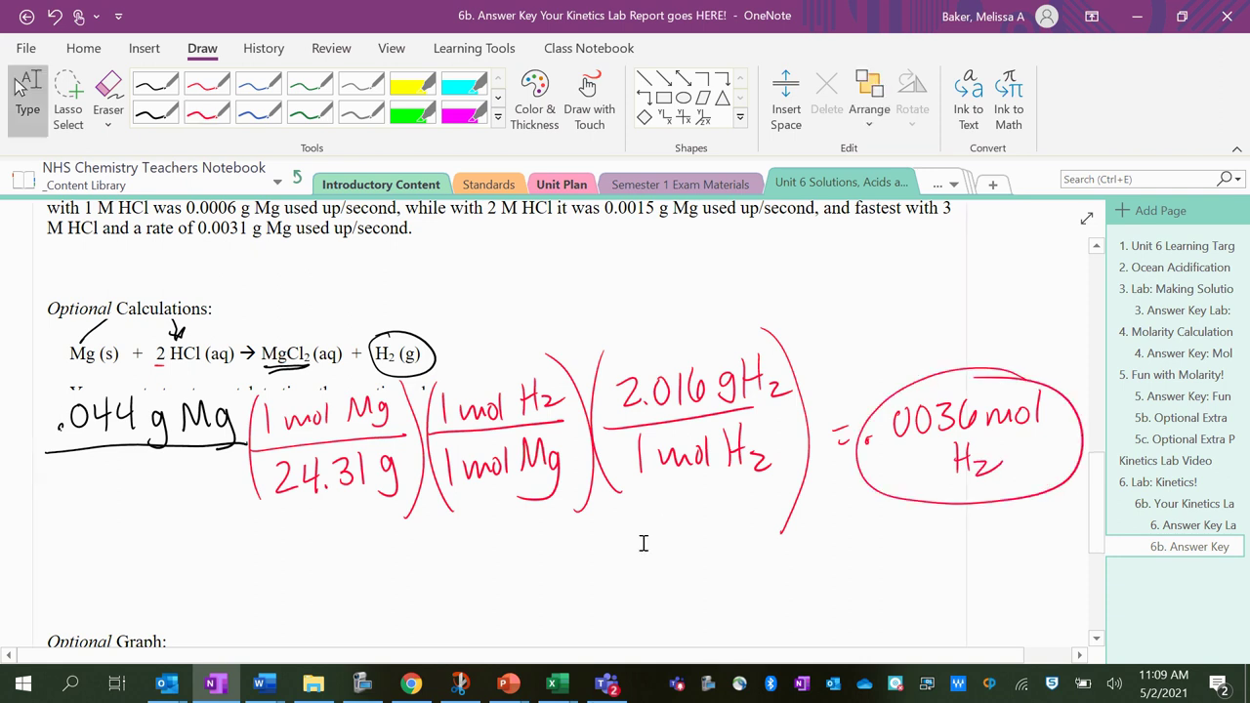
Step: Add blank lines below the Mg calculation and handwrite ".015 L × 1 M HCl" in red beneath it
left_click(82, 543)
scroll(82, 543, "down", 3)
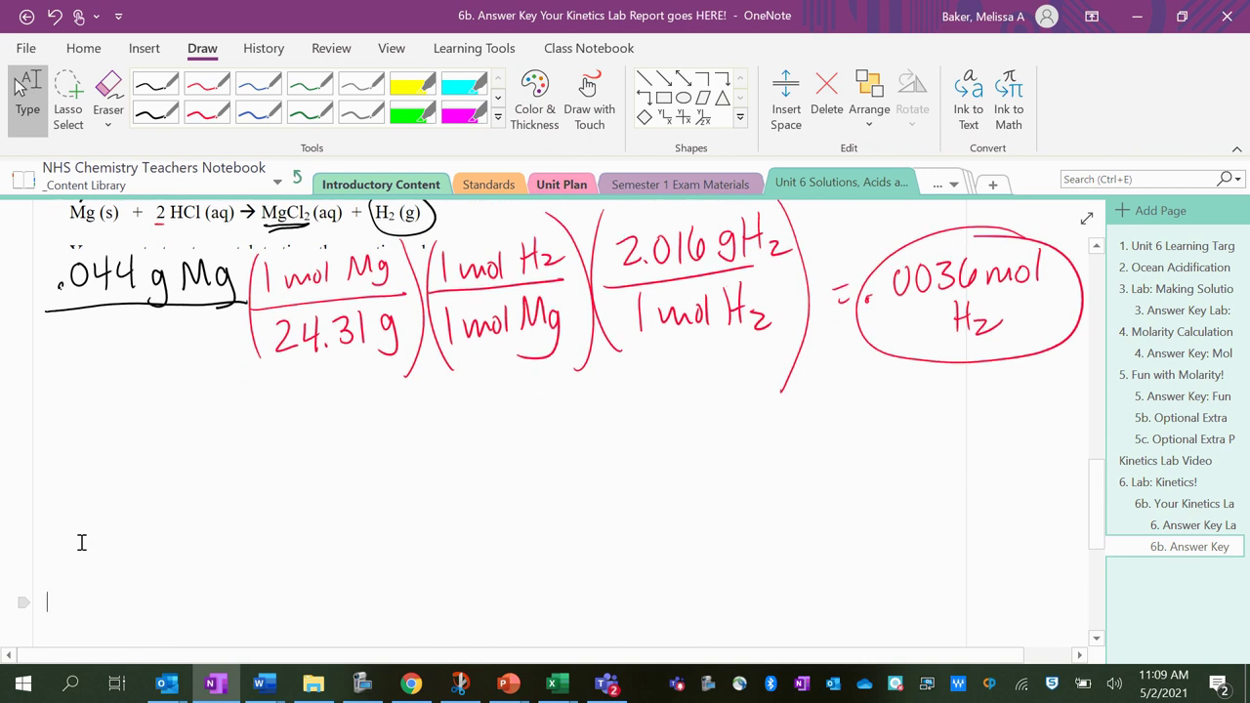
left_click(206, 114)
left_click(55, 437)
mouse_move(80, 412)
left_mouse_down()
mouse_move(98, 441)
mouse_move(105, 425)
mouse_move(97, 437)
mouse_move(160, 441)
left_mouse_up()
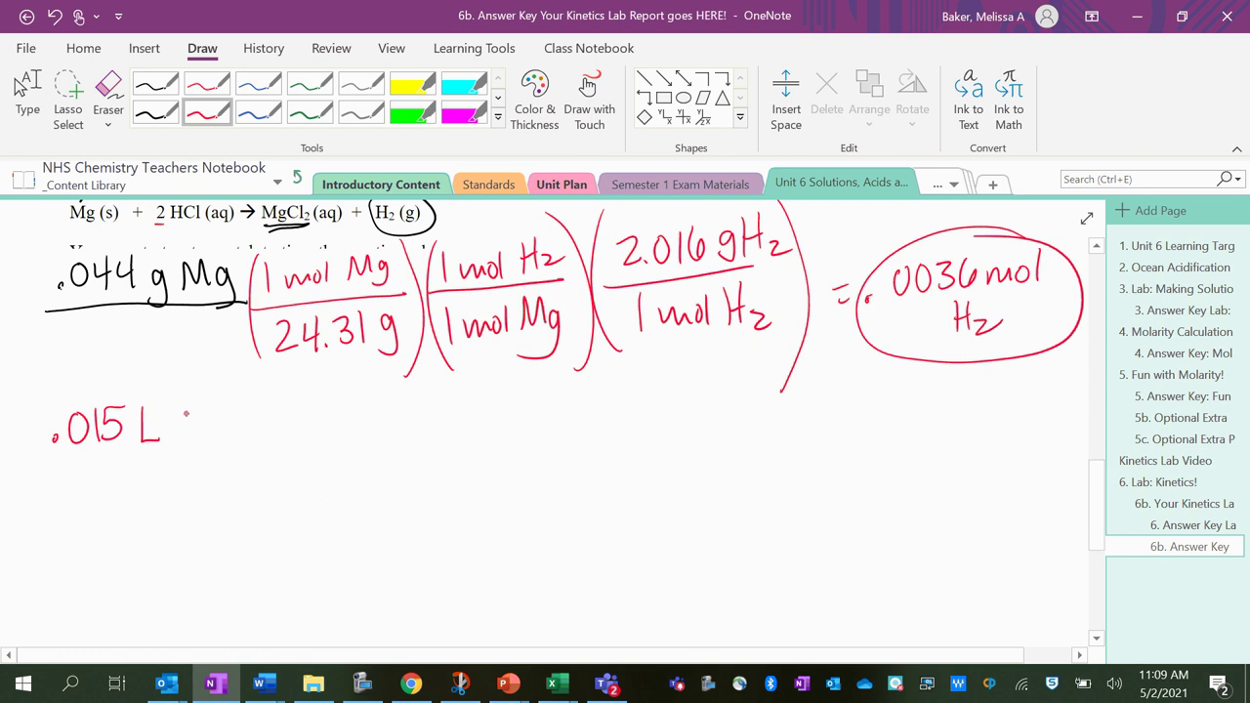
mouse_move(180, 426)
left_mouse_down()
mouse_move(194, 440)
mouse_move(179, 441)
mouse_move(255, 429)
mouse_move(287, 442)
left_mouse_up()
mouse_move(299, 400)
left_mouse_down()
mouse_move(299, 433)
mouse_move(301, 420)
left_mouse_up()
mouse_move(324, 414)
left_mouse_down()
mouse_move(322, 439)
mouse_move(334, 441)
left_mouse_up()
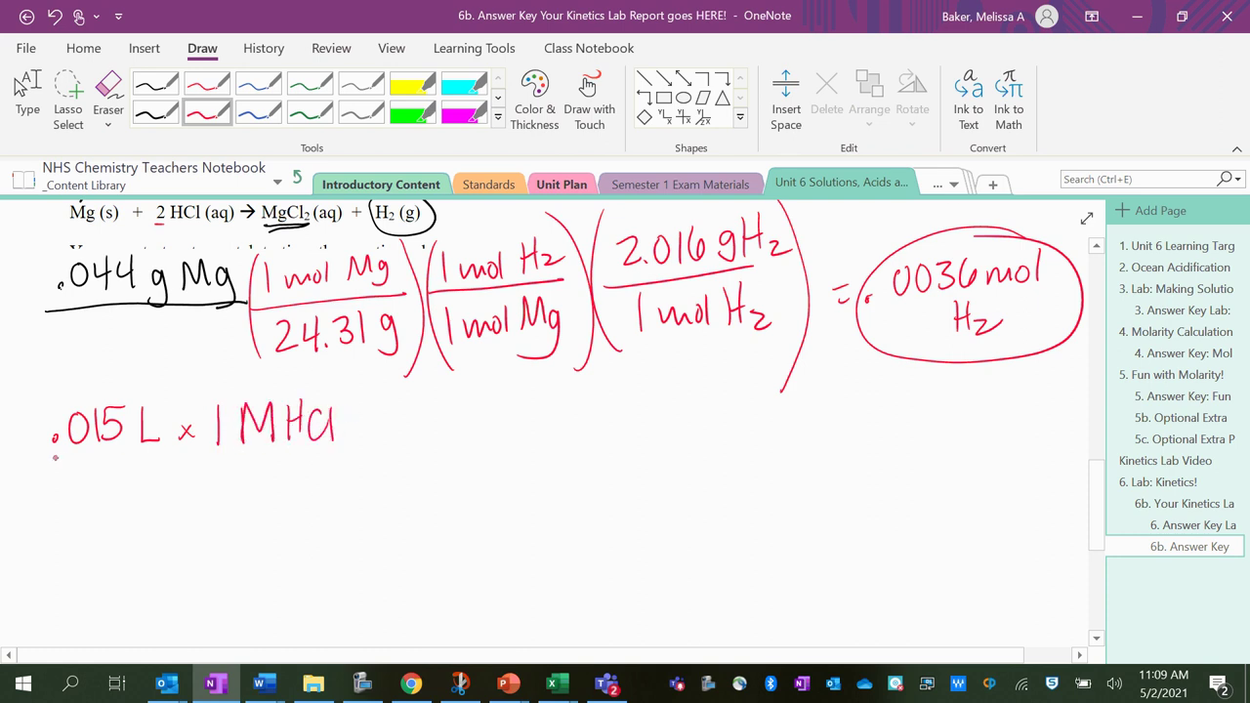
Step: Underline the volume-times-molarity expression and handwrite "= .015 mol HCl" beside it, underlined as the starting quantity
mouse_move(46, 459)
left_mouse_down()
mouse_move(321, 449)
mouse_move(362, 433)
left_mouse_up()
mouse_move(352, 440)
left_mouse_down()
mouse_move(410, 415)
mouse_move(431, 441)
mouse_move(455, 430)
mouse_move(441, 441)
mouse_move(502, 440)
left_mouse_up()
left_click_drag(513, 427, 539, 441)
mouse_move(552, 410)
left_mouse_down()
mouse_move(551, 440)
mouse_move(571, 440)
left_mouse_up()
left_click_drag(584, 409, 584, 432)
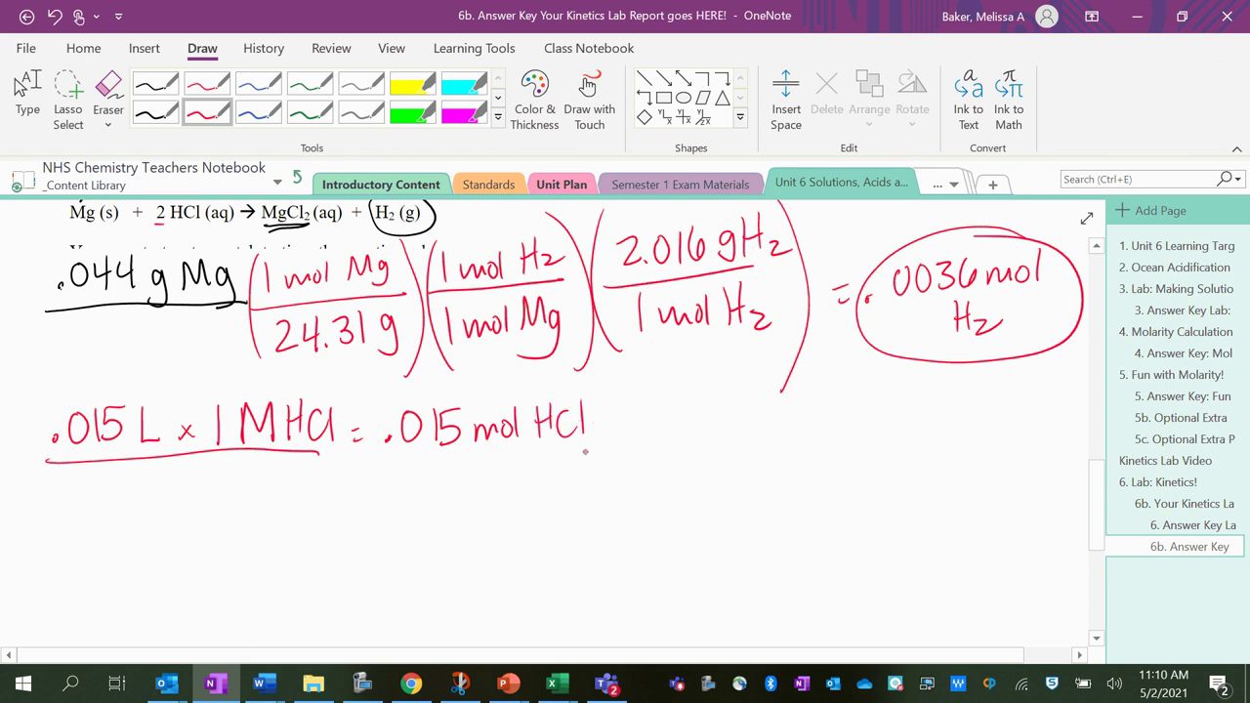
scroll(594, 446, "up", 2)
left_click_drag(369, 502, 569, 493)
Step: Handwrite the mole ratio 1 mol H2 over 2 mol HCl in parentheses after .015 mol HCl
left_click_drag(596, 445, 600, 557)
left_click_drag(591, 500, 734, 491)
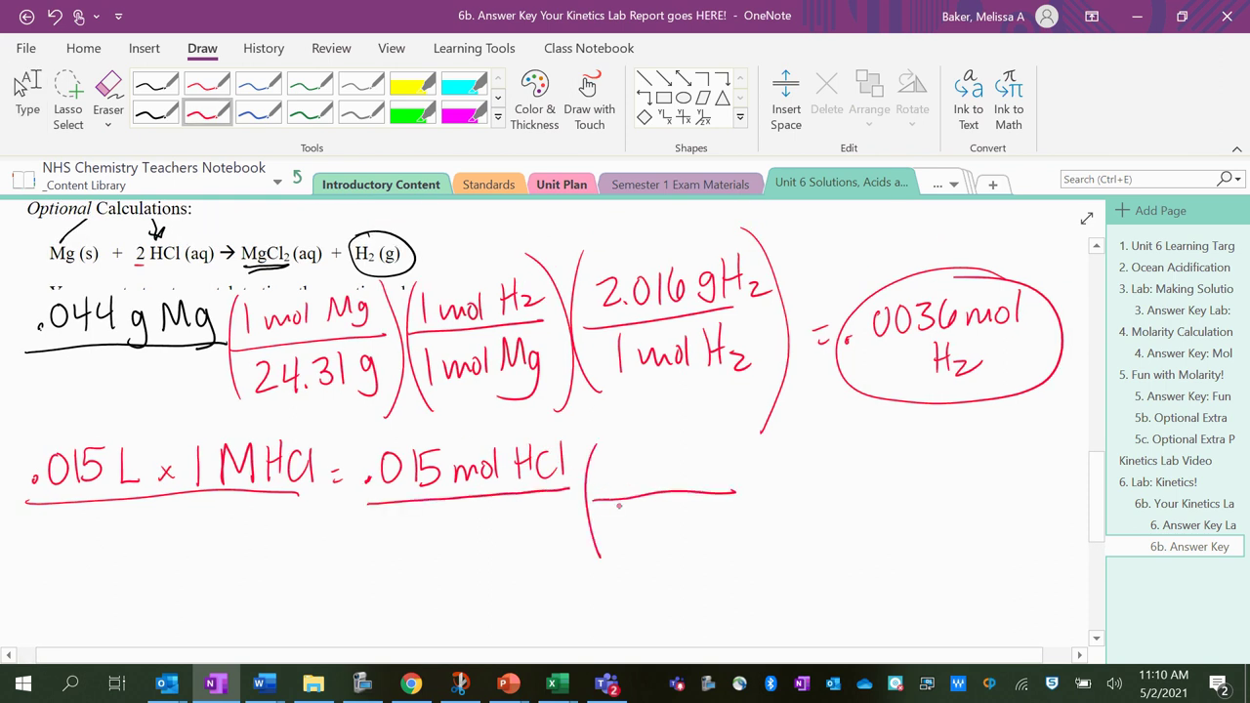
left_click_drag(605, 522, 626, 548)
mouse_move(637, 536)
left_mouse_down()
mouse_move(645, 525)
mouse_move(678, 539)
left_mouse_up()
mouse_move(685, 511)
left_mouse_down()
mouse_move(687, 540)
mouse_move(707, 522)
left_mouse_up()
left_click_drag(723, 513, 730, 537)
left_click_drag(602, 453, 603, 490)
mouse_move(615, 482)
left_mouse_down()
mouse_move(626, 471)
mouse_move(642, 480)
left_mouse_up()
left_click_drag(637, 477, 654, 477)
mouse_move(662, 447)
left_mouse_down()
mouse_move(664, 480)
mouse_move(683, 479)
left_mouse_up()
mouse_move(697, 443)
left_mouse_down()
mouse_move(697, 478)
mouse_move(704, 461)
left_mouse_up()
left_click_drag(703, 459, 720, 479)
left_click_drag(723, 422, 734, 553)
Step: Handwrite the conversion factor 2.016 g over 1 mol H2 in parentheses after the 1 M HCl row's mole ratio
left_click_drag(767, 424, 779, 557)
mouse_move(762, 506)
left_mouse_down()
mouse_move(896, 482)
mouse_move(781, 543)
left_mouse_up()
mouse_move(799, 540)
left_mouse_down()
mouse_move(842, 532)
mouse_move(843, 518)
left_mouse_up()
mouse_move(843, 507)
left_mouse_down()
mouse_move(844, 537)
mouse_move(859, 537)
left_mouse_up()
left_click_drag(875, 499, 874, 535)
left_click_drag(860, 519, 904, 533)
left_click(777, 479)
mouse_move(766, 457)
left_mouse_down()
mouse_move(792, 478)
mouse_move(812, 447)
mouse_move(836, 477)
left_mouse_up()
left_click(797, 477)
mouse_move(851, 441)
left_mouse_down()
mouse_move(849, 461)
mouse_move(881, 479)
left_mouse_up()
left_click_drag(886, 408, 910, 560)
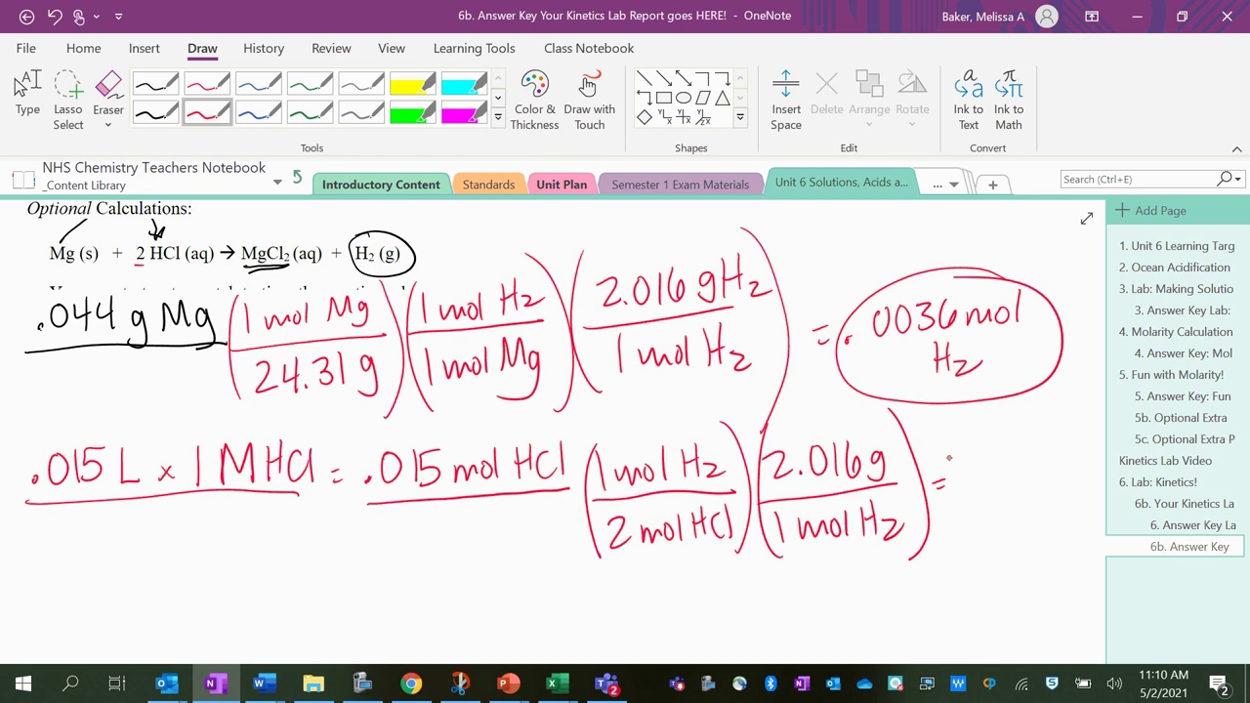
Step: Handwrite the result ".01512 mol H2" at the end of the 1 M HCl calculation
scroll(948, 457, "right", 3)
left_click(852, 477)
left_click_drag(893, 441, 907, 481)
left_click_drag(942, 438, 921, 474)
left_click_drag(957, 438, 956, 473)
left_click_drag(966, 441, 994, 467)
mouse_move(1001, 460)
left_mouse_down()
mouse_move(1015, 447)
mouse_move(1031, 456)
left_mouse_up()
left_click_drag(1035, 445, 1048, 457)
left_click_drag(948, 484, 947, 516)
mouse_move(959, 478)
left_mouse_down()
mouse_move(957, 511)
mouse_move(965, 496)
left_mouse_up()
left_click_drag(963, 497, 974, 519)
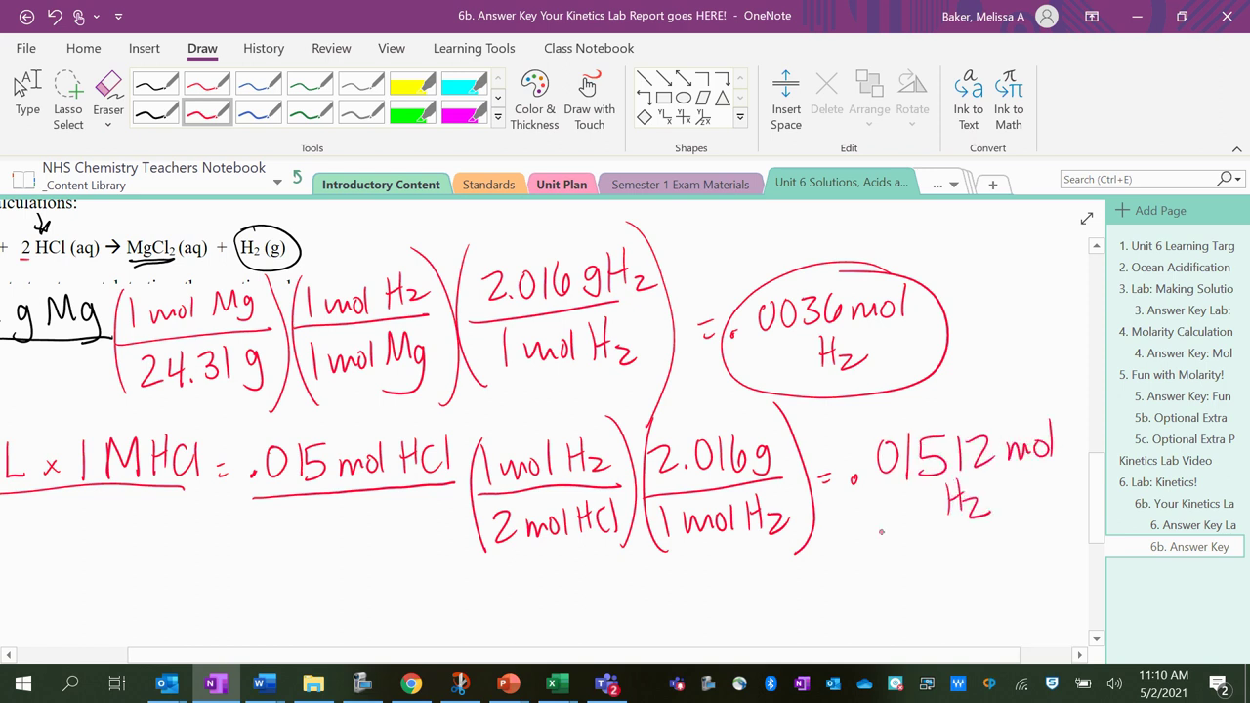
Step: Draw a red arrow pointing to the circled .0036 mol H2 result and handwrite the note "Mg limits" beside it
scroll(881, 532, "down", 3)
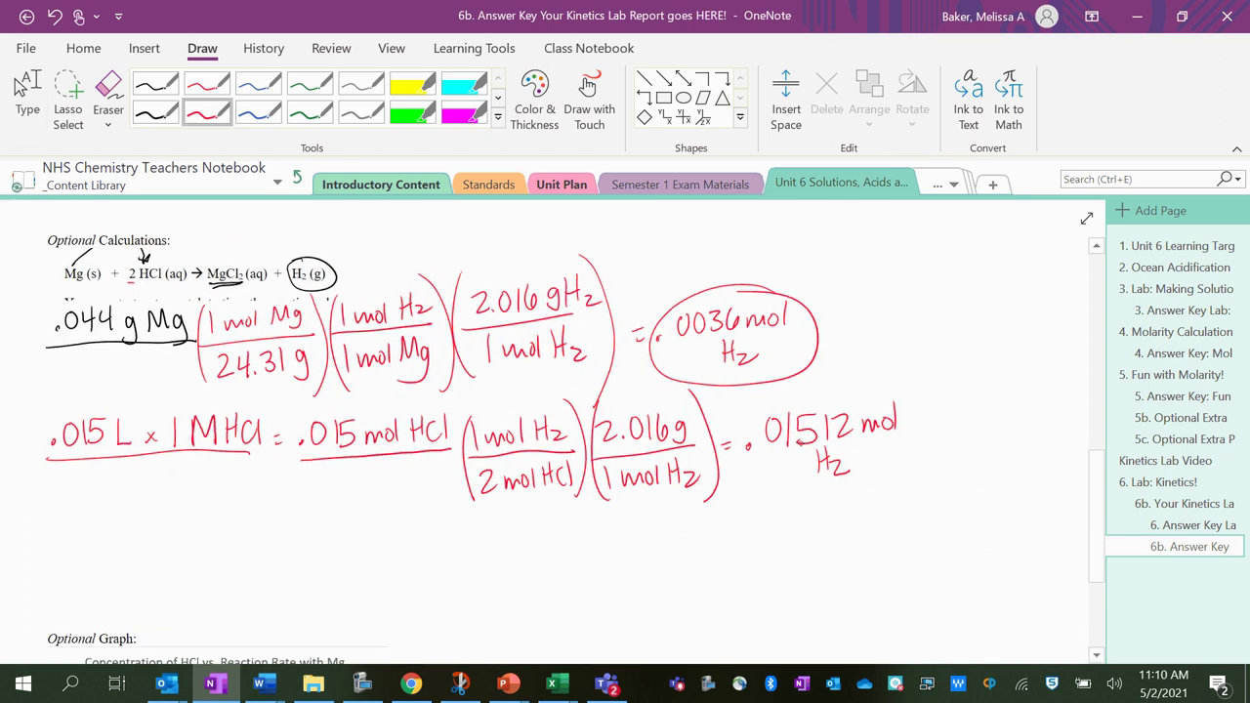
left_click_drag(896, 291, 838, 310)
mouse_move(910, 291)
left_mouse_down()
mouse_move(935, 263)
mouse_move(939, 289)
left_mouse_up()
mouse_move(955, 264)
left_mouse_down()
mouse_move(957, 292)
mouse_move(934, 301)
left_mouse_up()
mouse_move(913, 293)
left_mouse_down()
mouse_move(915, 326)
mouse_move(928, 325)
left_mouse_up()
mouse_move(934, 304)
left_mouse_down()
mouse_move(956, 314)
mouse_move(977, 291)
mouse_move(986, 308)
left_mouse_up()
left_click(17, 86)
Step: Handwrite ".015 L × 2 M HCl = .03 mol HCl" in red below the 1 M HCl calculation
scroll(567, 430, "down", 1)
left_click(206, 113)
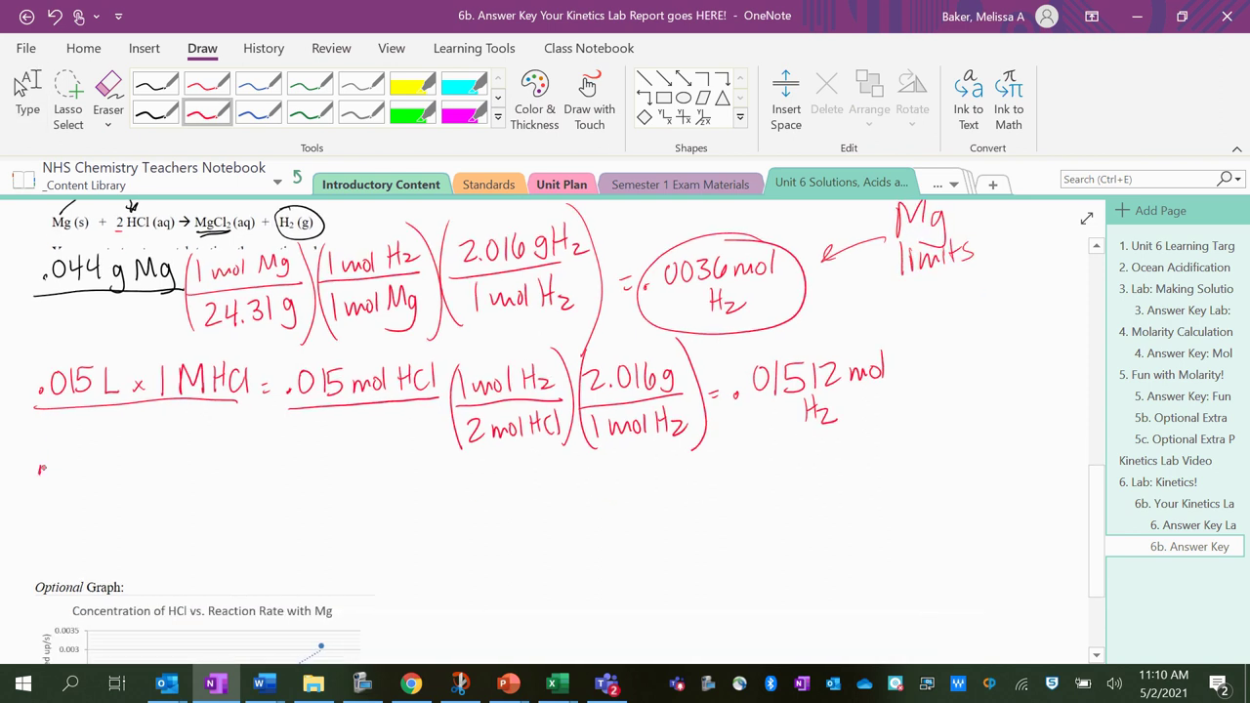
left_click_drag(64, 451, 62, 451)
left_click_drag(80, 447, 82, 479)
left_click_drag(102, 444, 94, 475)
mouse_move(119, 441)
left_mouse_down()
mouse_move(121, 477)
mouse_move(133, 476)
left_mouse_up()
mouse_move(146, 449)
left_mouse_down()
mouse_move(154, 461)
mouse_move(143, 466)
left_mouse_up()
mouse_move(168, 447)
left_mouse_down()
mouse_move(186, 473)
mouse_move(215, 451)
mouse_move(231, 471)
left_mouse_up()
mouse_move(239, 439)
left_mouse_down()
mouse_move(240, 471)
mouse_move(254, 467)
left_mouse_up()
mouse_move(240, 453)
left_mouse_down()
mouse_move(262, 449)
mouse_move(276, 466)
mouse_move(278, 451)
mouse_move(280, 472)
left_mouse_up()
mouse_move(287, 457)
left_mouse_down()
mouse_move(335, 479)
mouse_move(341, 447)
left_mouse_up()
mouse_move(355, 451)
left_mouse_down()
mouse_move(371, 463)
mouse_move(357, 477)
mouse_move(439, 476)
left_mouse_up()
mouse_move(449, 449)
left_mouse_down()
mouse_move(449, 473)
mouse_move(467, 474)
left_mouse_up()
Step: Handwrite the mole ratio 1 mol H2 over 2 mol HCl in parentheses after .03 mol HCl
mouse_move(478, 451)
left_mouse_down()
mouse_move(476, 533)
mouse_move(570, 482)
left_mouse_up()
left_click_drag(490, 505, 506, 521)
left_click_drag(519, 524, 541, 516)
mouse_move(551, 498)
left_mouse_down()
mouse_move(551, 523)
mouse_move(562, 523)
left_mouse_up()
mouse_move(572, 494)
left_mouse_down()
mouse_move(572, 522)
mouse_move(590, 521)
left_mouse_up()
mouse_move(497, 458)
left_mouse_down()
mouse_move(500, 488)
mouse_move(547, 482)
left_mouse_up()
left_click_drag(560, 453, 562, 478)
left_click_drag(562, 466, 574, 478)
left_click_drag(589, 466, 593, 539)
Step: Handwrite the conversion factor 2.016 g over 1 mol H2 in parentheses after the 2 M HCl row's mole ratio
left_click_drag(615, 439, 626, 549)
left_click_drag(609, 492, 727, 483)
left_click_drag(640, 510, 656, 523)
left_click_drag(663, 513, 693, 526)
mouse_move(704, 492)
left_mouse_down()
mouse_move(703, 525)
mouse_move(707, 512)
left_mouse_up()
left_click_drag(710, 505, 727, 526)
left_click_drag(617, 455, 641, 477)
mouse_move(653, 447)
left_mouse_down()
mouse_move(663, 474)
mouse_move(707, 482)
left_mouse_up()
left_click_drag(717, 420, 734, 531)
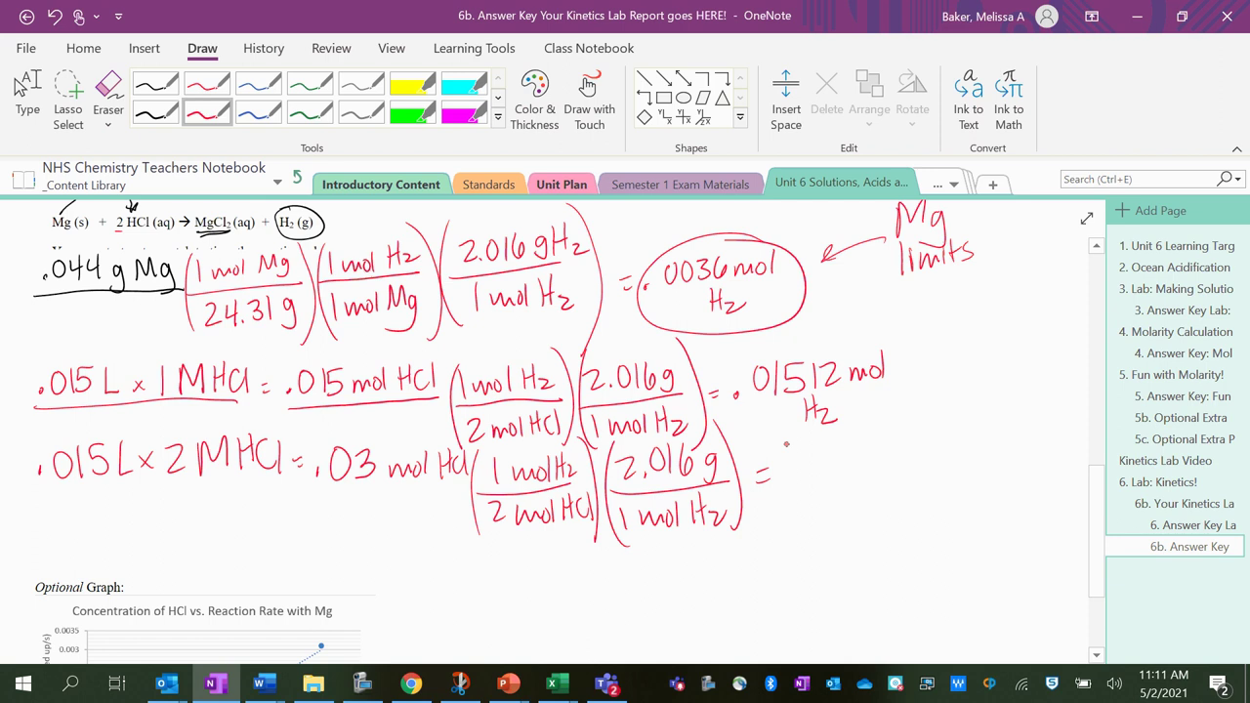
Step: Handwrite the result ".03024 mol H2" at the end of the 2 M HCl calculation
mouse_move(816, 455)
left_mouse_down()
mouse_move(840, 482)
mouse_move(879, 458)
mouse_move(906, 460)
mouse_move(916, 482)
left_mouse_up()
left_click_drag(925, 453, 934, 488)
left_click_drag(953, 464, 980, 476)
left_click_drag(988, 453, 998, 470)
left_click_drag(918, 488, 918, 518)
mouse_move(919, 504)
left_mouse_down()
mouse_move(931, 492)
mouse_move(929, 516)
left_mouse_up()
left_click_drag(937, 500, 951, 518)
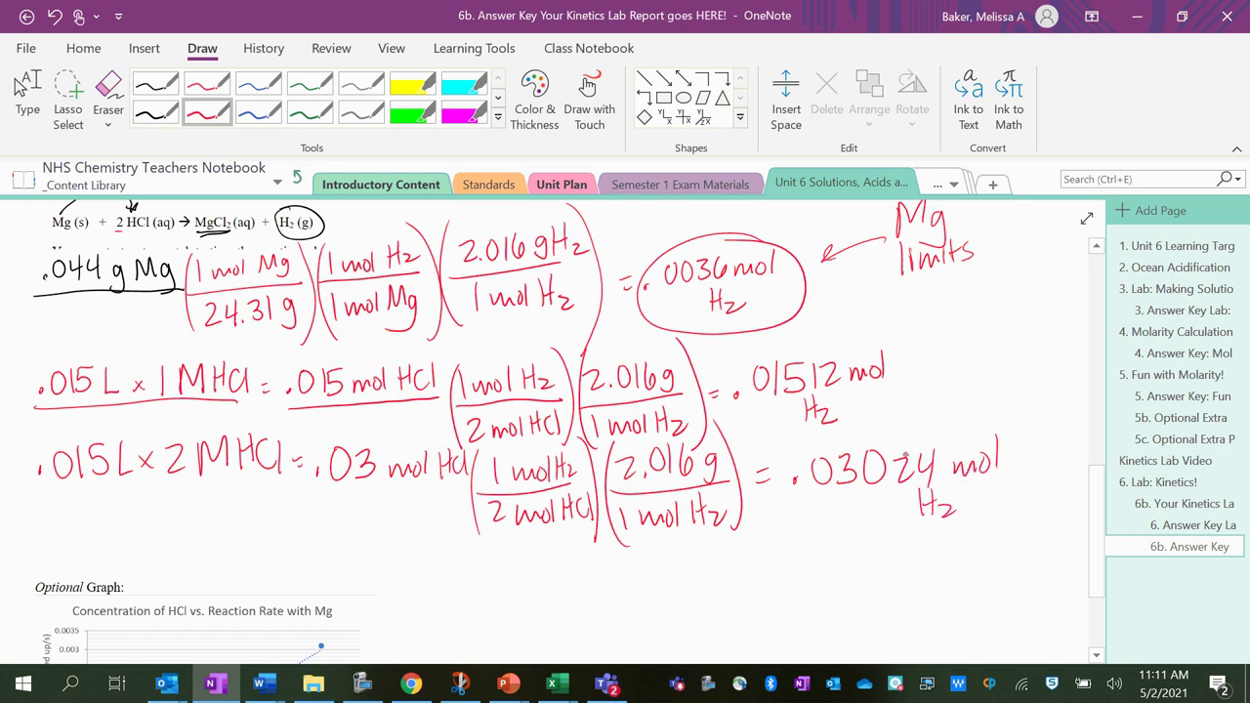
Step: Add blank lines above "Optional Graph:" to make room beneath the 2 M HCl calculation
left_click(27, 98)
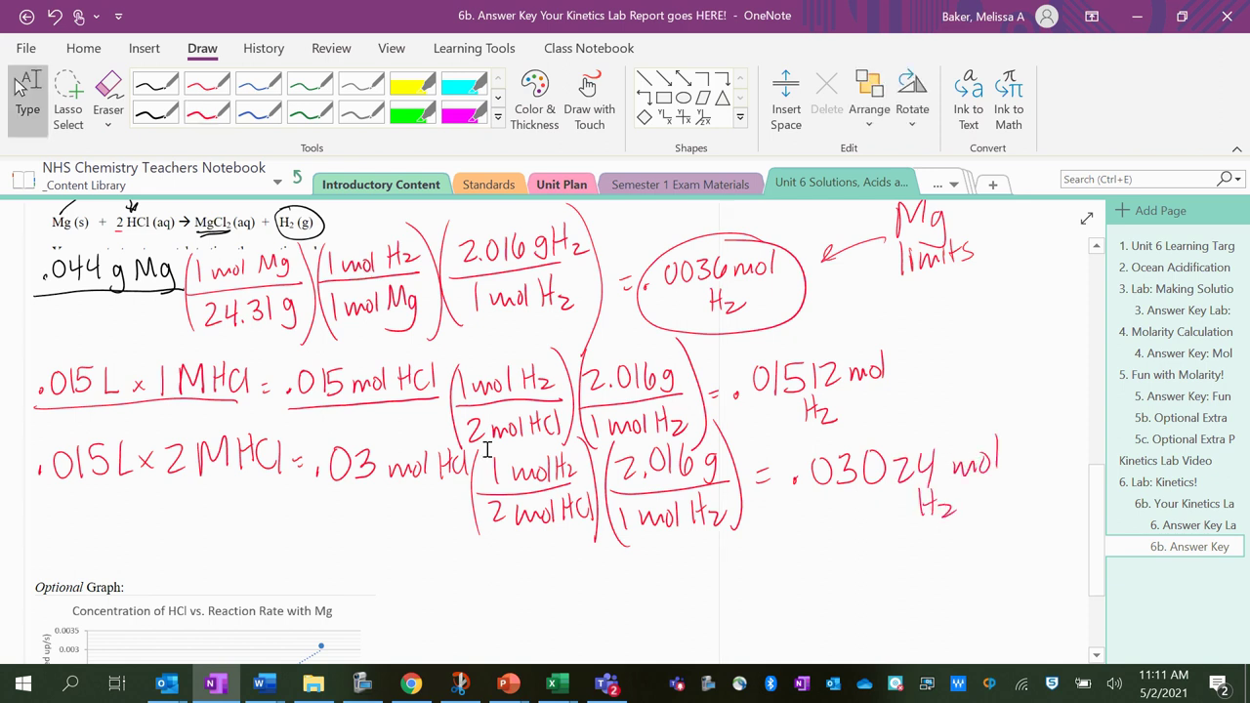
left_click(68, 546)
key("Return")
key("Return")
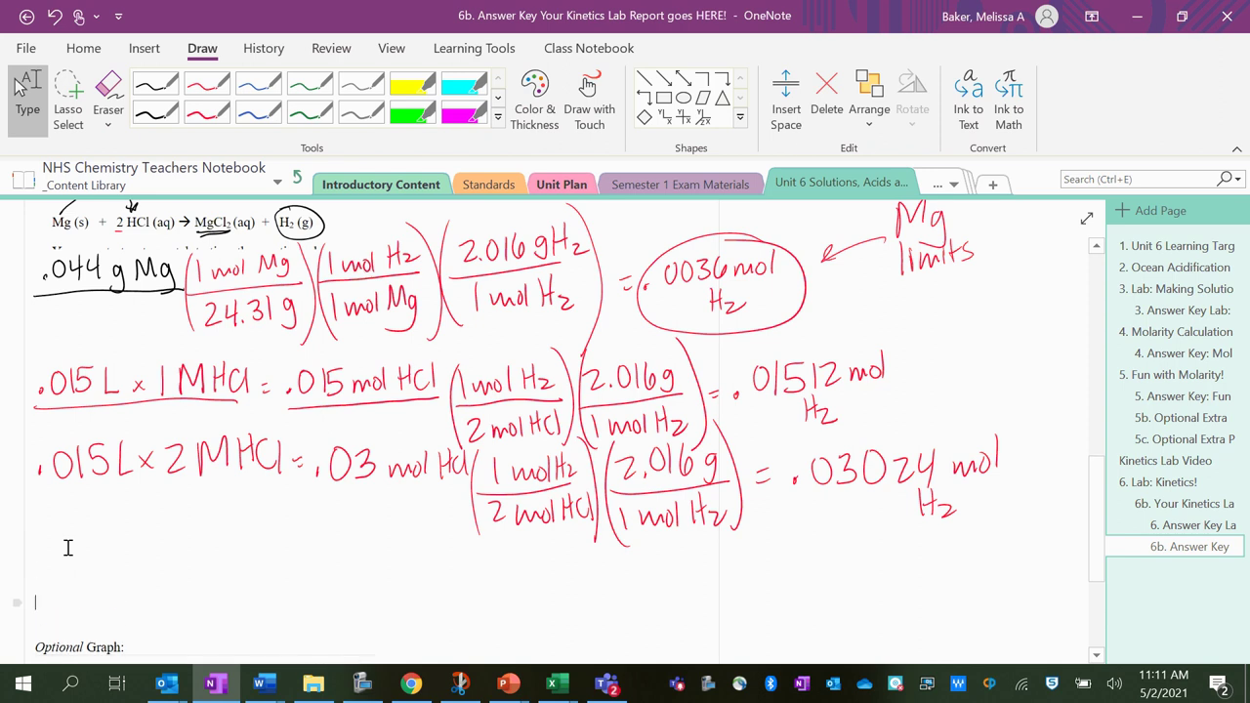
Step: Handwrite ".015 L × 3 M HCl = .045 mol HCl" in red ink beneath the 2 M HCl calculation
left_click(206, 100)
mouse_move(46, 547)
left_mouse_down()
mouse_move(73, 531)
mouse_move(98, 552)
left_mouse_up()
mouse_move(103, 523)
left_mouse_down()
mouse_move(153, 552)
mouse_move(168, 547)
left_mouse_up()
mouse_move(168, 529)
left_mouse_down()
mouse_move(156, 546)
mouse_move(195, 543)
mouse_move(186, 555)
left_mouse_up()
mouse_move(205, 550)
left_mouse_down()
mouse_move(225, 537)
mouse_move(252, 546)
left_mouse_up()
left_click_drag(246, 533, 258, 535)
left_click_drag(263, 522, 262, 551)
left_click_drag(275, 520, 274, 543)
mouse_move(280, 518)
left_mouse_down()
mouse_move(283, 538)
mouse_move(324, 535)
left_mouse_up()
mouse_move(343, 528)
left_mouse_down()
mouse_move(338, 547)
mouse_move(355, 545)
left_mouse_up()
mouse_move(349, 521)
left_mouse_down()
mouse_move(349, 556)
mouse_move(465, 554)
mouse_move(498, 609)
left_mouse_up()
Step: Handwrite the mole ratio 1 mol H2 over 2 mol HCl in parentheses after .045 mol HCl
mouse_move(485, 563)
left_mouse_down()
mouse_move(595, 555)
mouse_move(493, 561)
left_mouse_up()
left_click_drag(506, 559, 551, 558)
left_click_drag(562, 533, 576, 560)
left_click_drag(570, 548, 591, 559)
mouse_move(488, 586)
left_mouse_down()
mouse_move(514, 604)
mouse_move(568, 595)
left_mouse_up()
mouse_move(576, 566)
left_mouse_down()
mouse_move(576, 598)
mouse_move(586, 580)
left_mouse_up()
left_click_drag(586, 570, 595, 596)
left_click_drag(604, 564, 606, 595)
left_click_drag(594, 537, 609, 611)
Step: Handwrite the conversion factor 2.016 g H2 over 1 mol H2 in parentheses after the 3 M HCl row's mole ratio
left_click_drag(628, 525, 637, 613)
left_click_drag(624, 566, 753, 562)
left_click_drag(652, 587, 656, 607)
mouse_move(668, 606)
left_mouse_down()
mouse_move(683, 591)
mouse_move(706, 597)
left_mouse_up()
left_click_drag(722, 574, 732, 607)
mouse_move(744, 576)
left_mouse_down()
mouse_move(746, 607)
mouse_move(748, 590)
left_mouse_up()
left_click_drag(747, 596, 763, 609)
mouse_move(643, 543)
left_mouse_down()
mouse_move(667, 557)
mouse_move(681, 535)
mouse_move(695, 555)
left_mouse_up()
left_click(663, 553)
left_click_drag(713, 531, 706, 553)
left_click_drag(736, 535, 731, 564)
left_click_drag(738, 525, 748, 552)
left_click_drag(743, 543, 773, 553)
mouse_move(763, 508)
left_mouse_down()
mouse_move(796, 564)
mouse_move(793, 621)
left_mouse_up()
Step: Handwrite the result "= .045 mol H2" at the end of the 3 M HCl calculation
left_click_drag(809, 558, 822, 559)
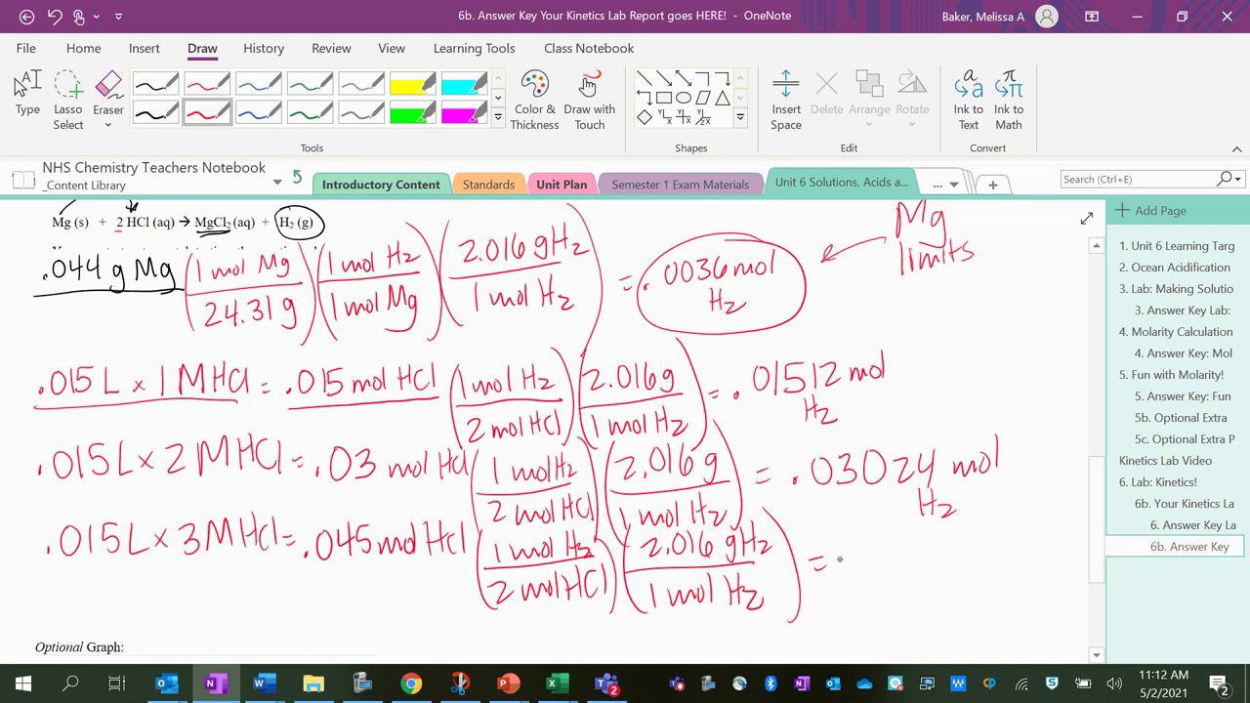
mouse_move(866, 571)
left_mouse_down()
mouse_move(869, 542)
mouse_move(910, 574)
mouse_move(975, 552)
mouse_move(1006, 558)
left_mouse_up()
left_click_drag(933, 578, 941, 611)
left_click_drag(931, 600, 966, 611)
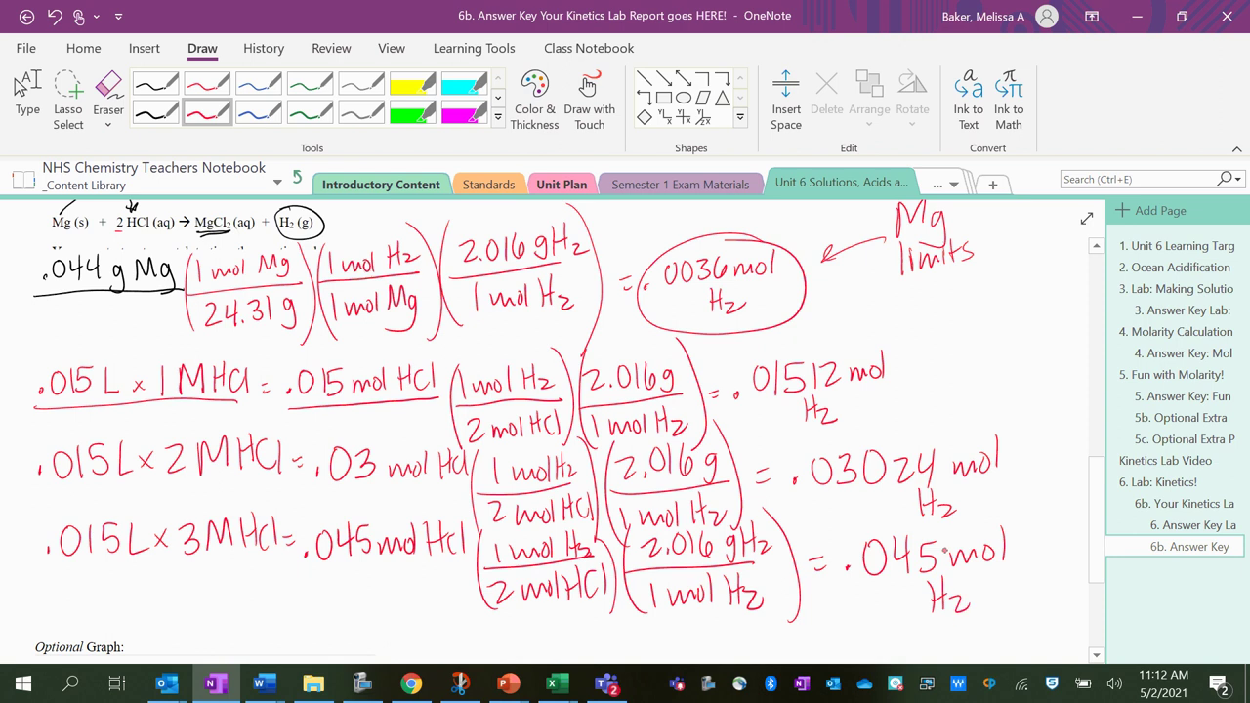
Step: Circle the handwritten note "Mg limits" beside the magnesium calculation in red ink and stop inking
left_click_drag(890, 205, 912, 203)
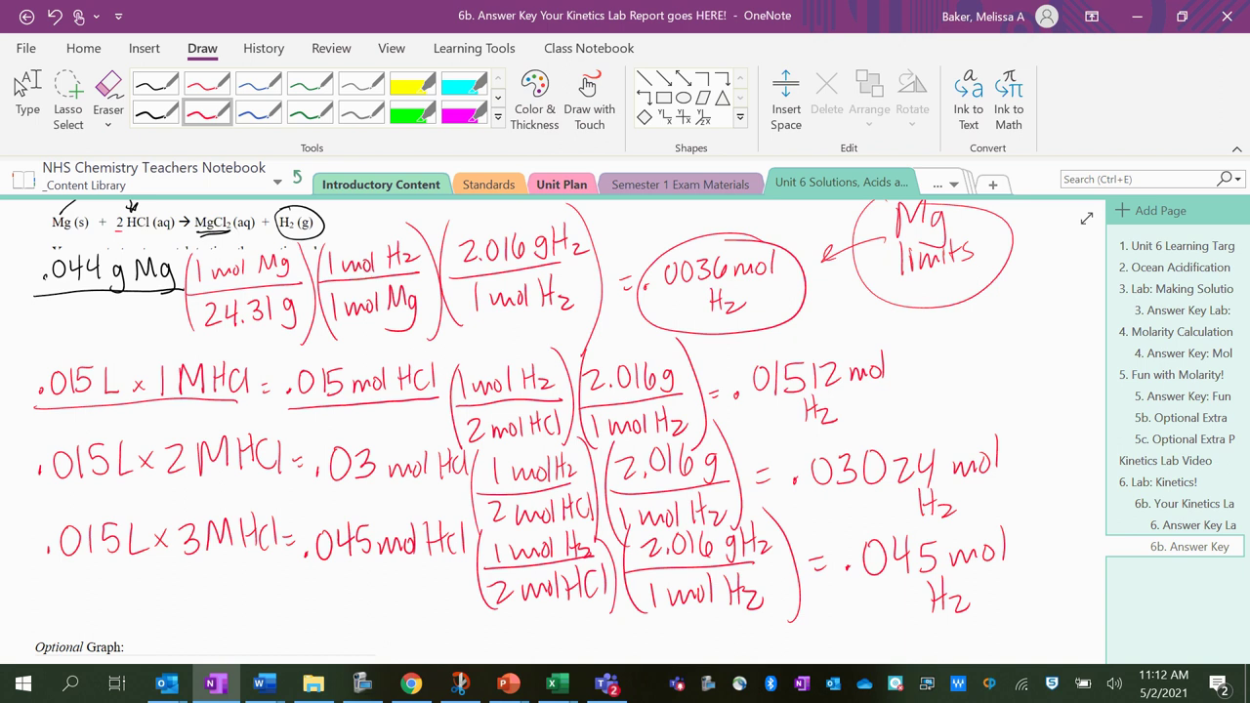
key("Escape")
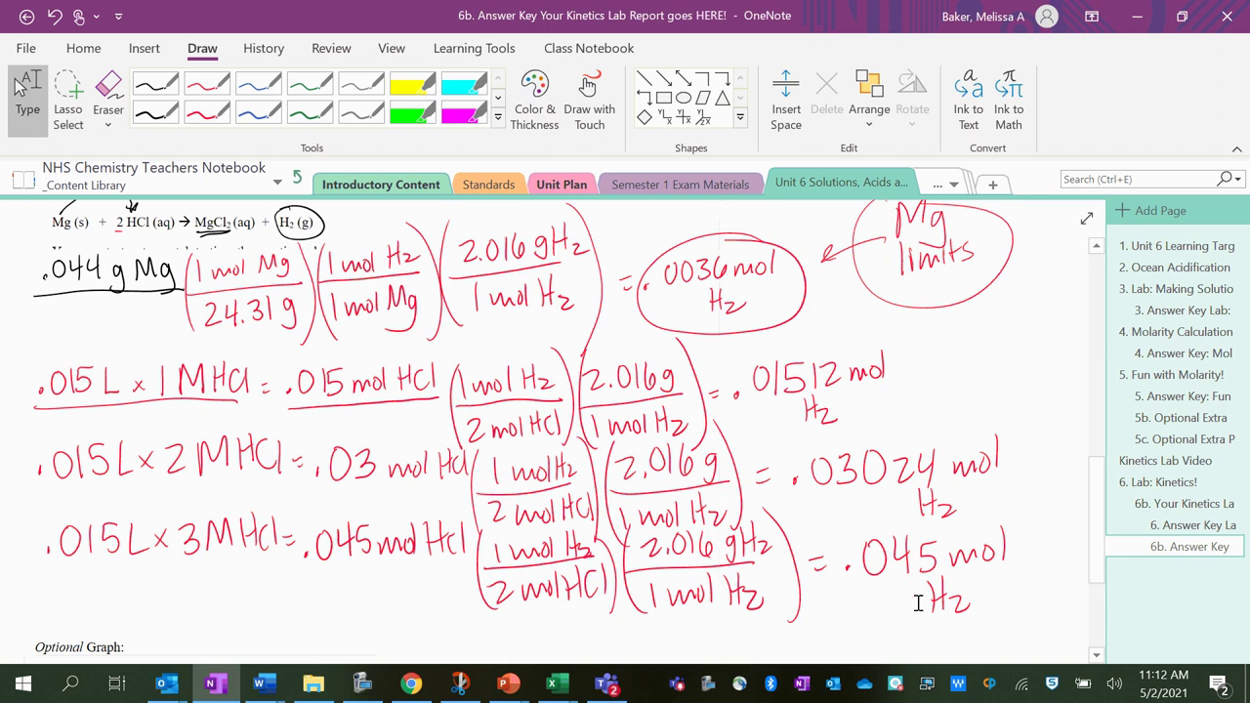
scroll(917, 600, "down", 2)
scroll(586, 439, "up", 3)
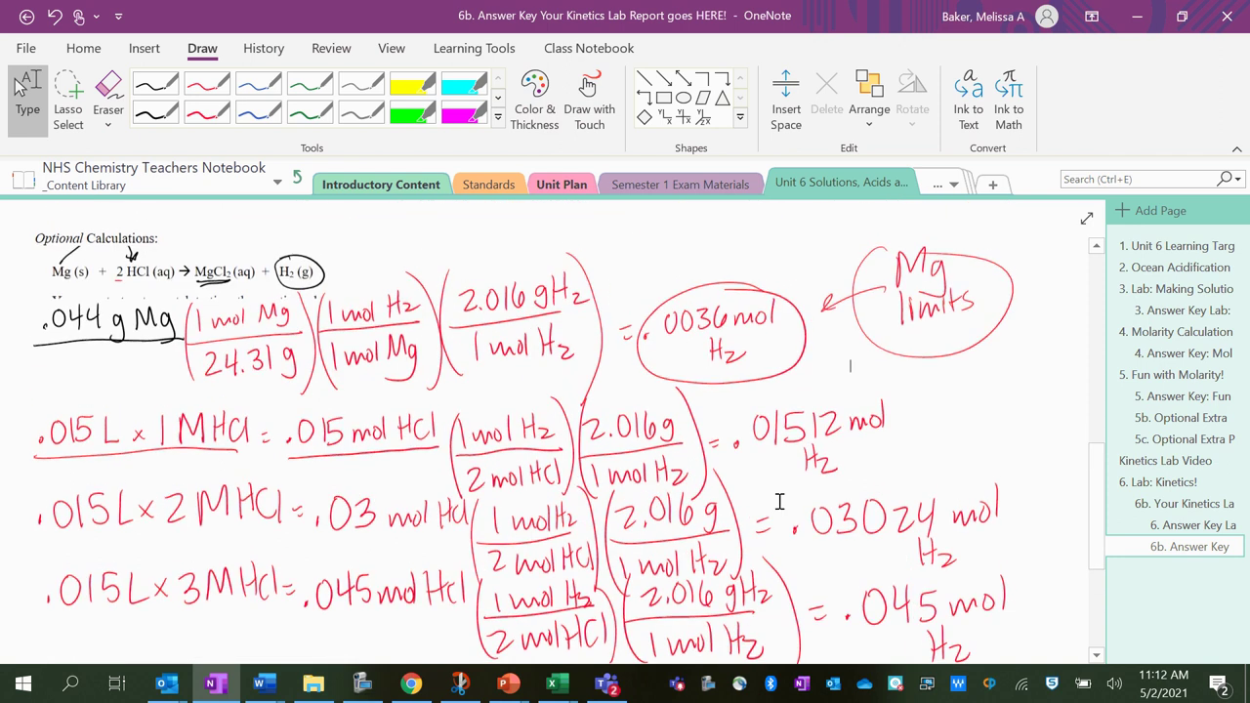
scroll(364, 358, "up", 3)
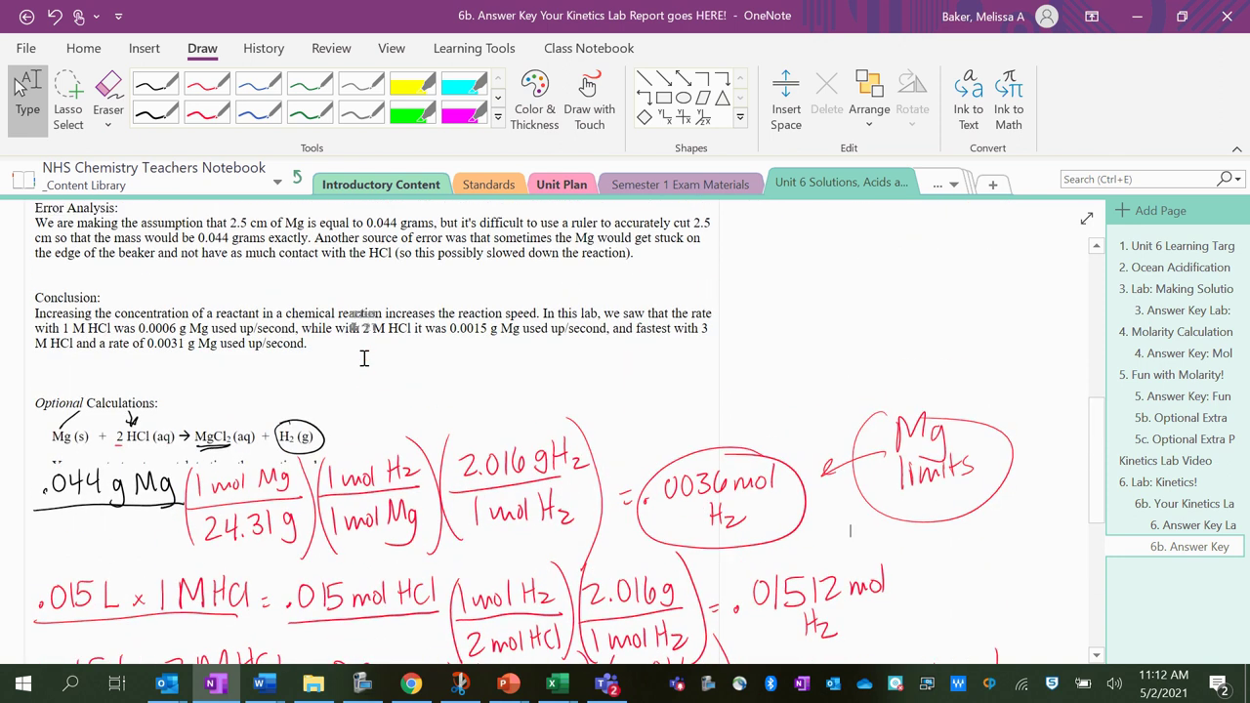
scroll(363, 359, "down", 5)
scroll(363, 358, "up", 5)
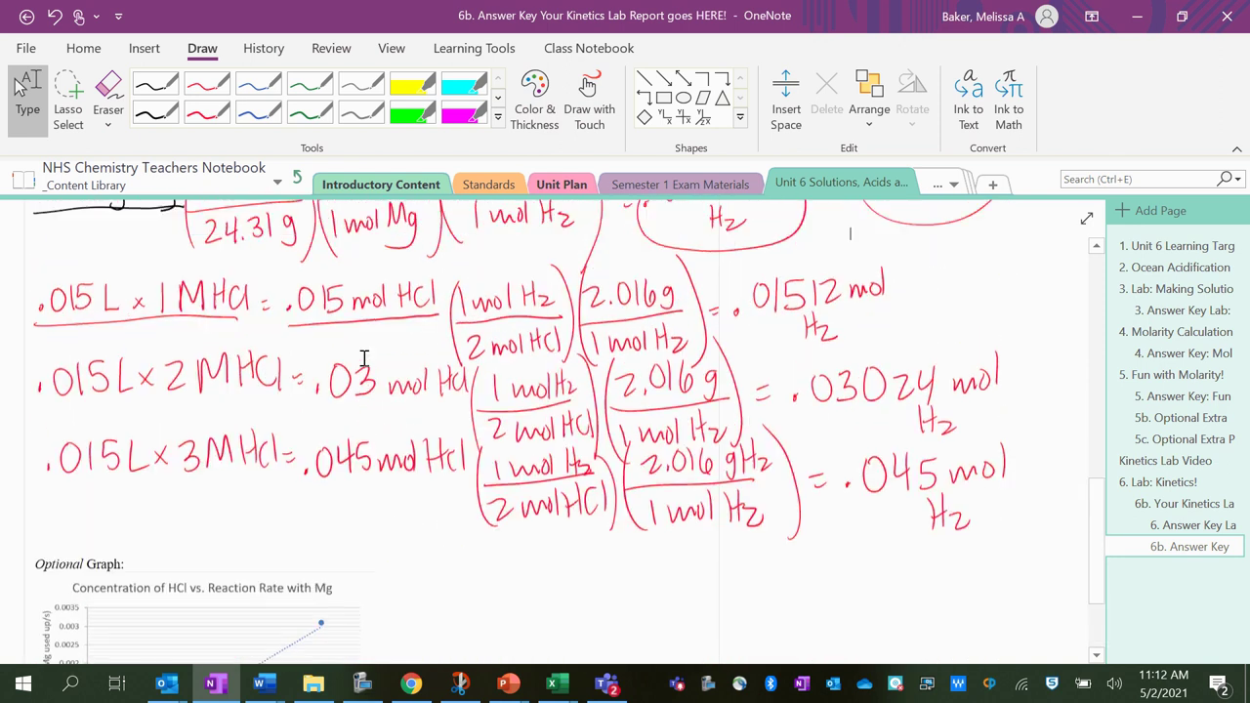